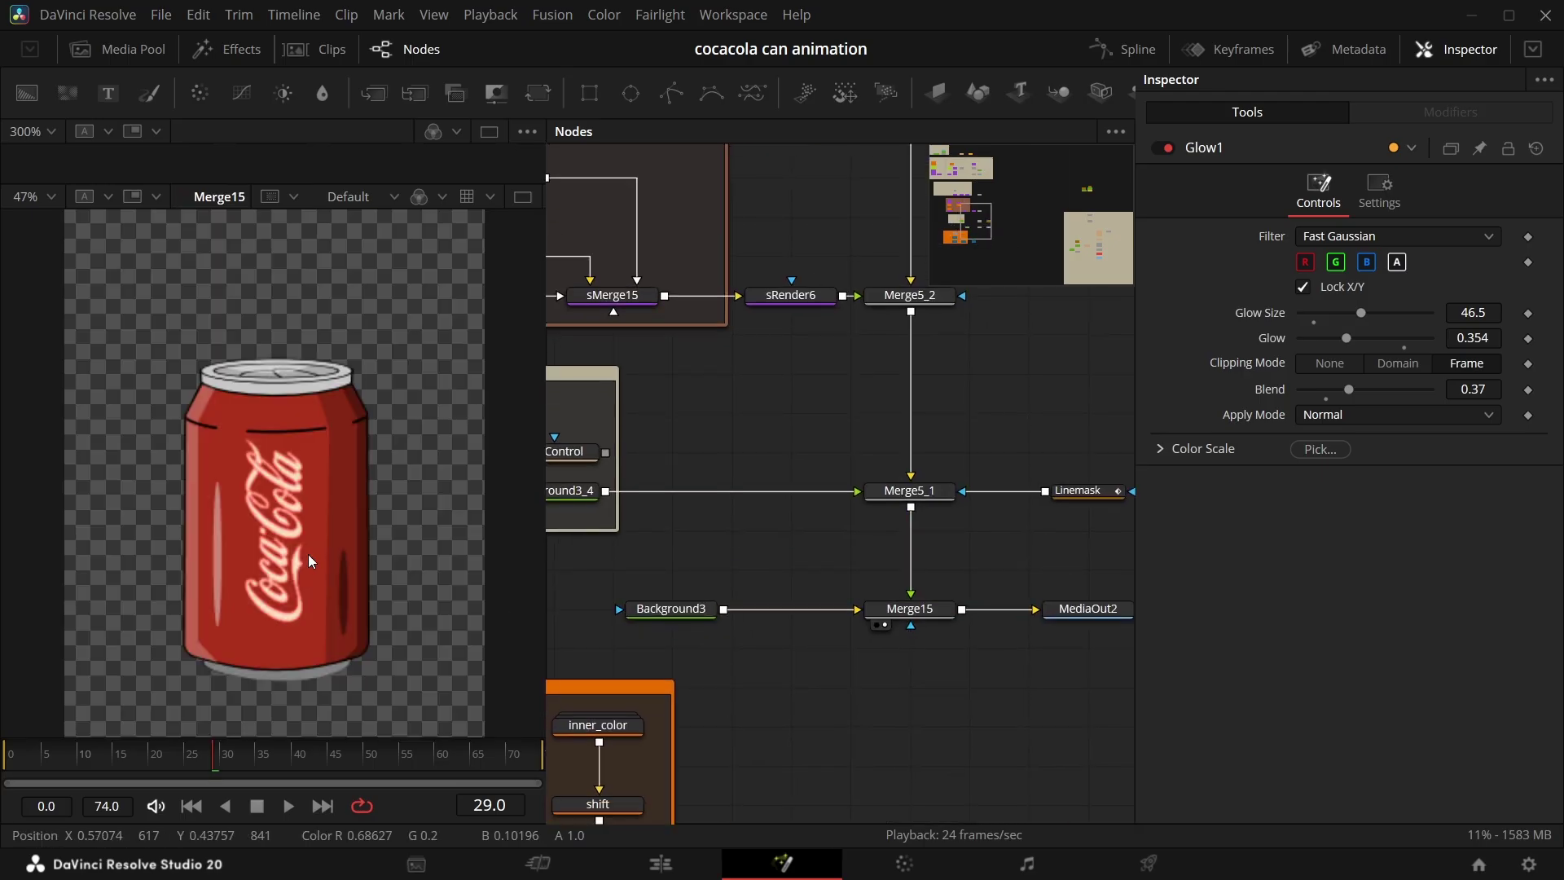
# Step: Look over the can's complete node tree and examine the gazawarp logo artwork in the viewer
pyautogui.scroll(-6, 887, 550)
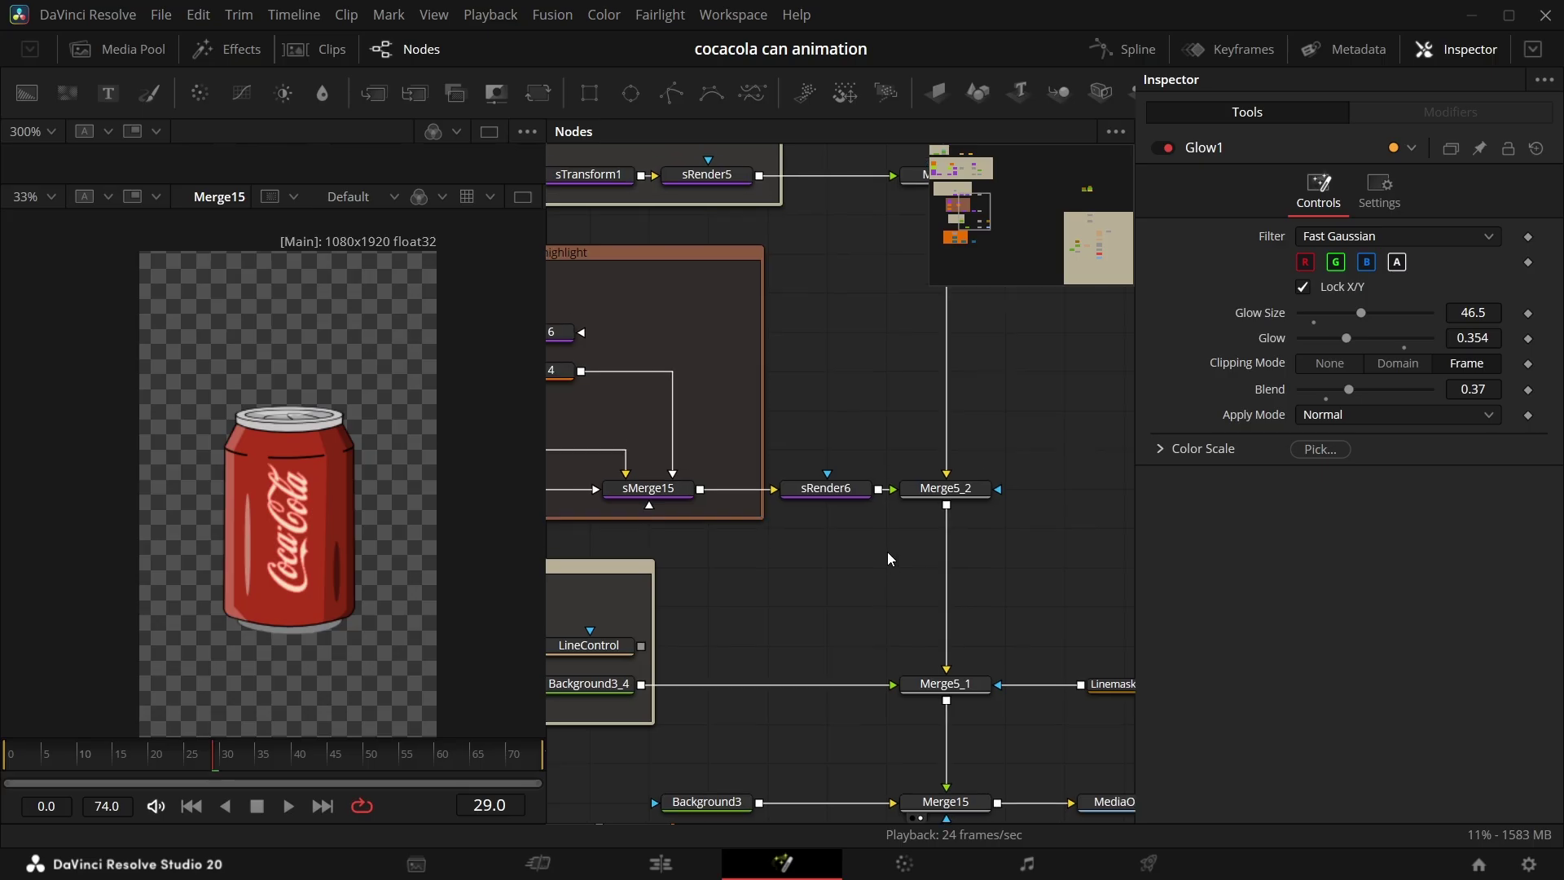
pyautogui.scroll(4, 818, 505)
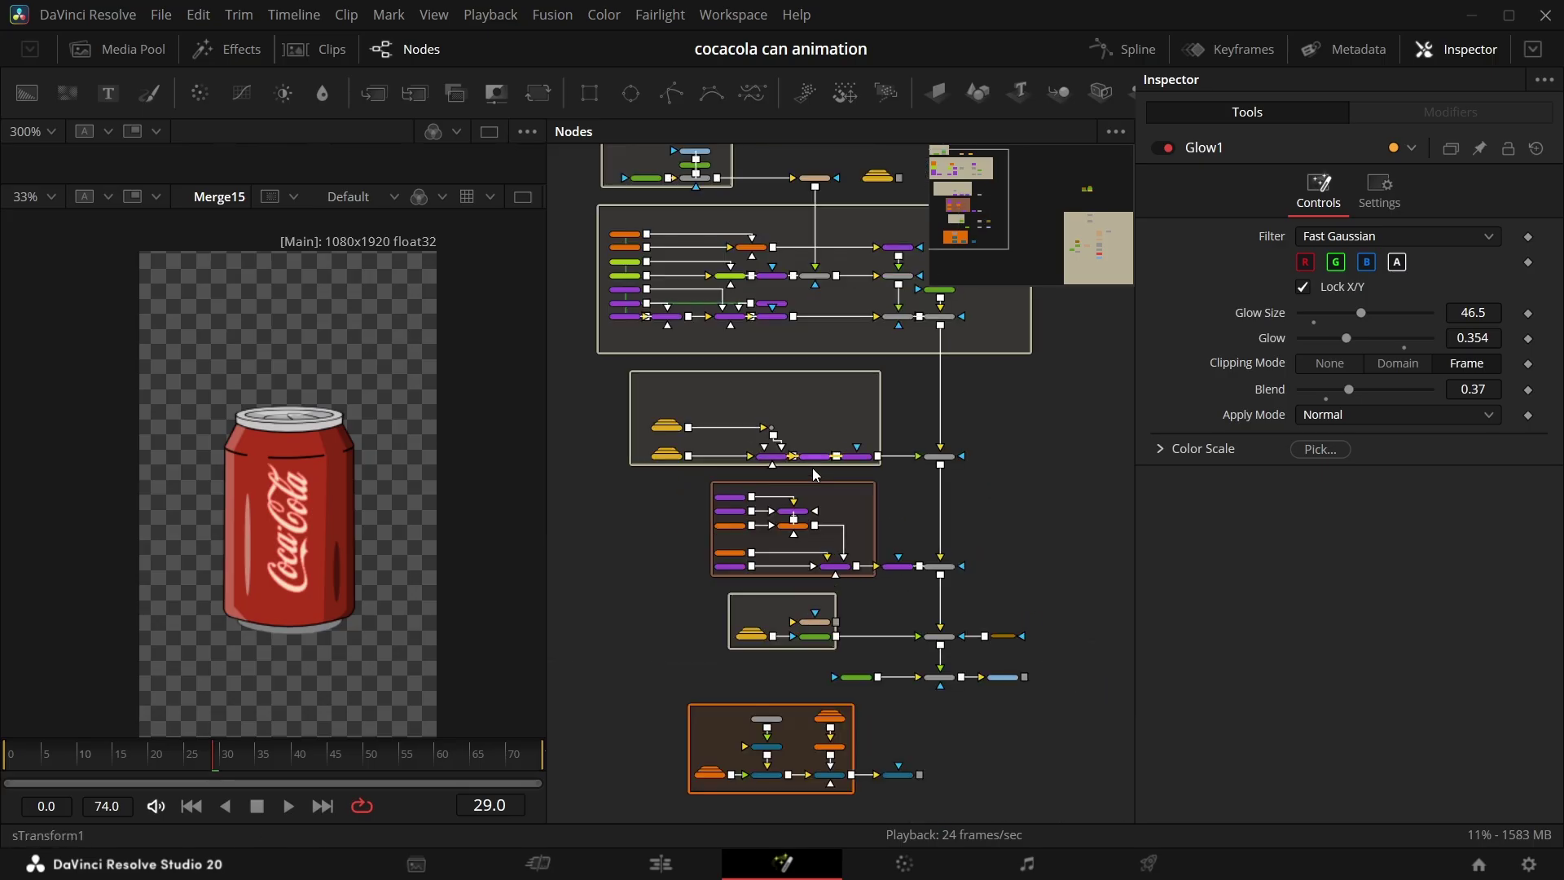
pyautogui.scroll(-2, 867, 515)
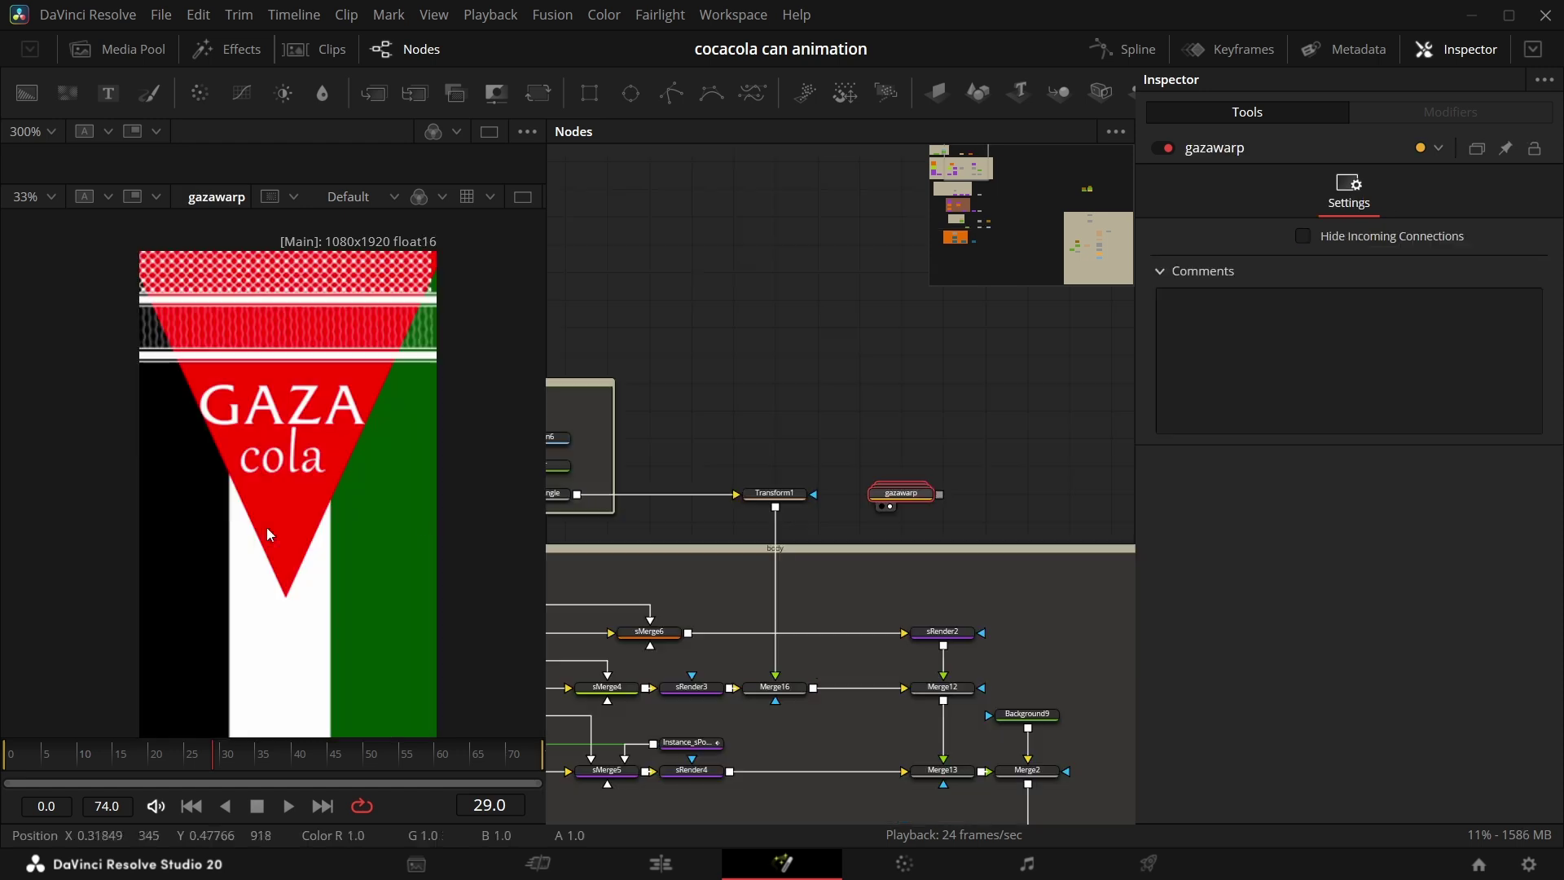
pyautogui.scroll(-3, 399, 477)
pyautogui.rightClick(208, 365)
pyautogui.click(451, 580)
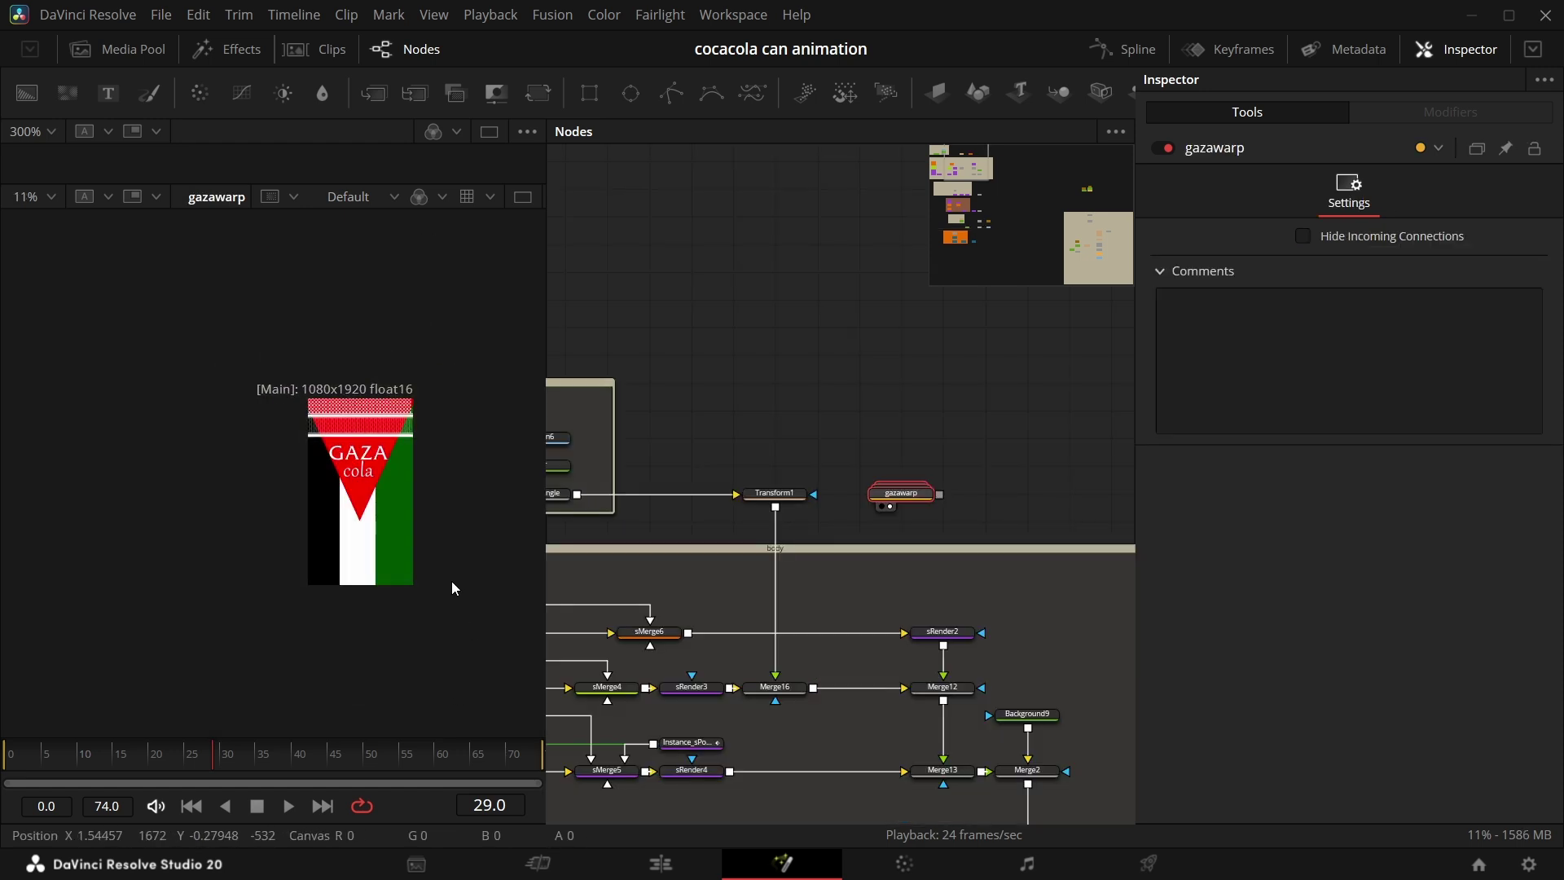
pyautogui.scroll(3, 394, 499)
pyautogui.moveTo(680, 506); pyautogui.dragTo(823, 508)
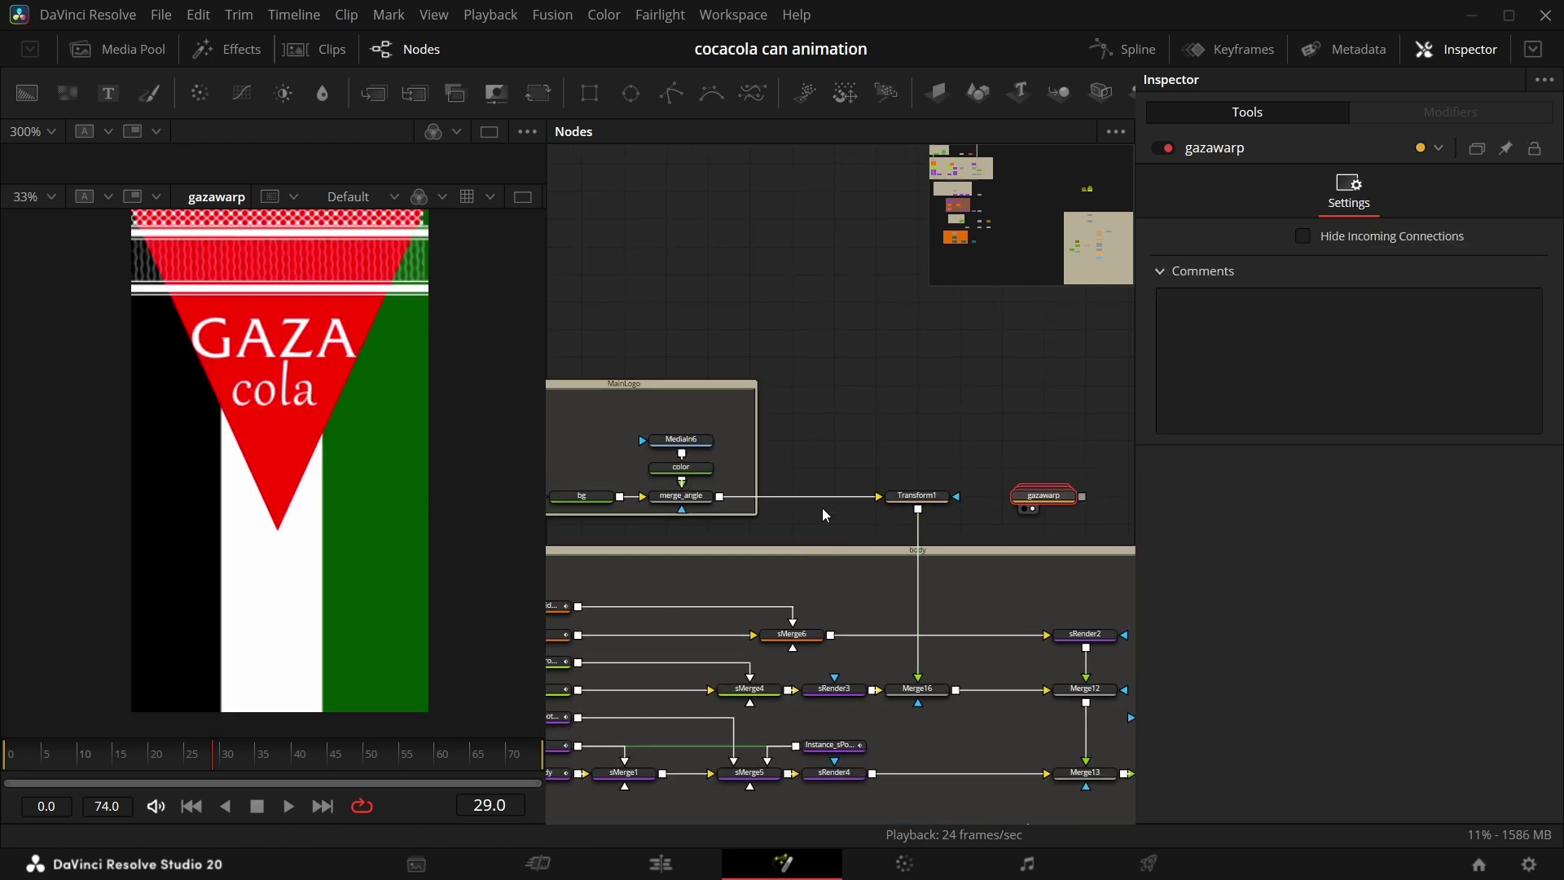
# Step: Examine the logo's Transform1 node and the body group's shapes, including sidelid, Instance_bottombody and frontbody
pyautogui.click(908, 494)
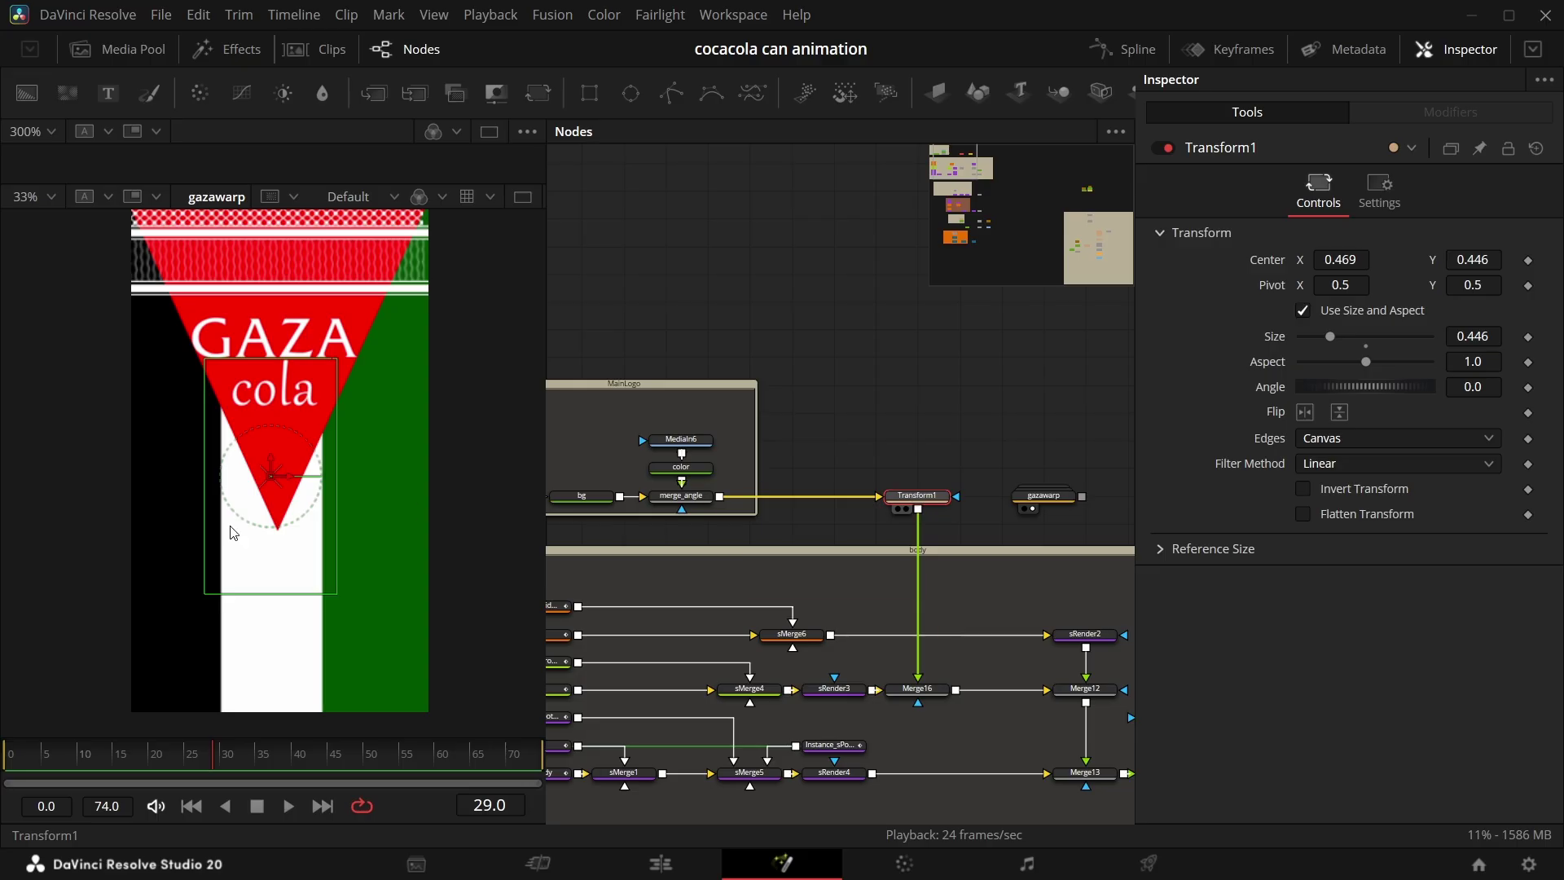
pyautogui.press('2')
pyautogui.scroll(-1, 224, 509)
pyautogui.scroll(2, 239, 492)
pyautogui.moveTo(921, 723); pyautogui.dragTo(989, 720)
pyautogui.scroll(-4, 849, 435)
pyautogui.scroll(3, 989, 720)
pyautogui.moveTo(652, 455); pyautogui.dragTo(1038, 559)
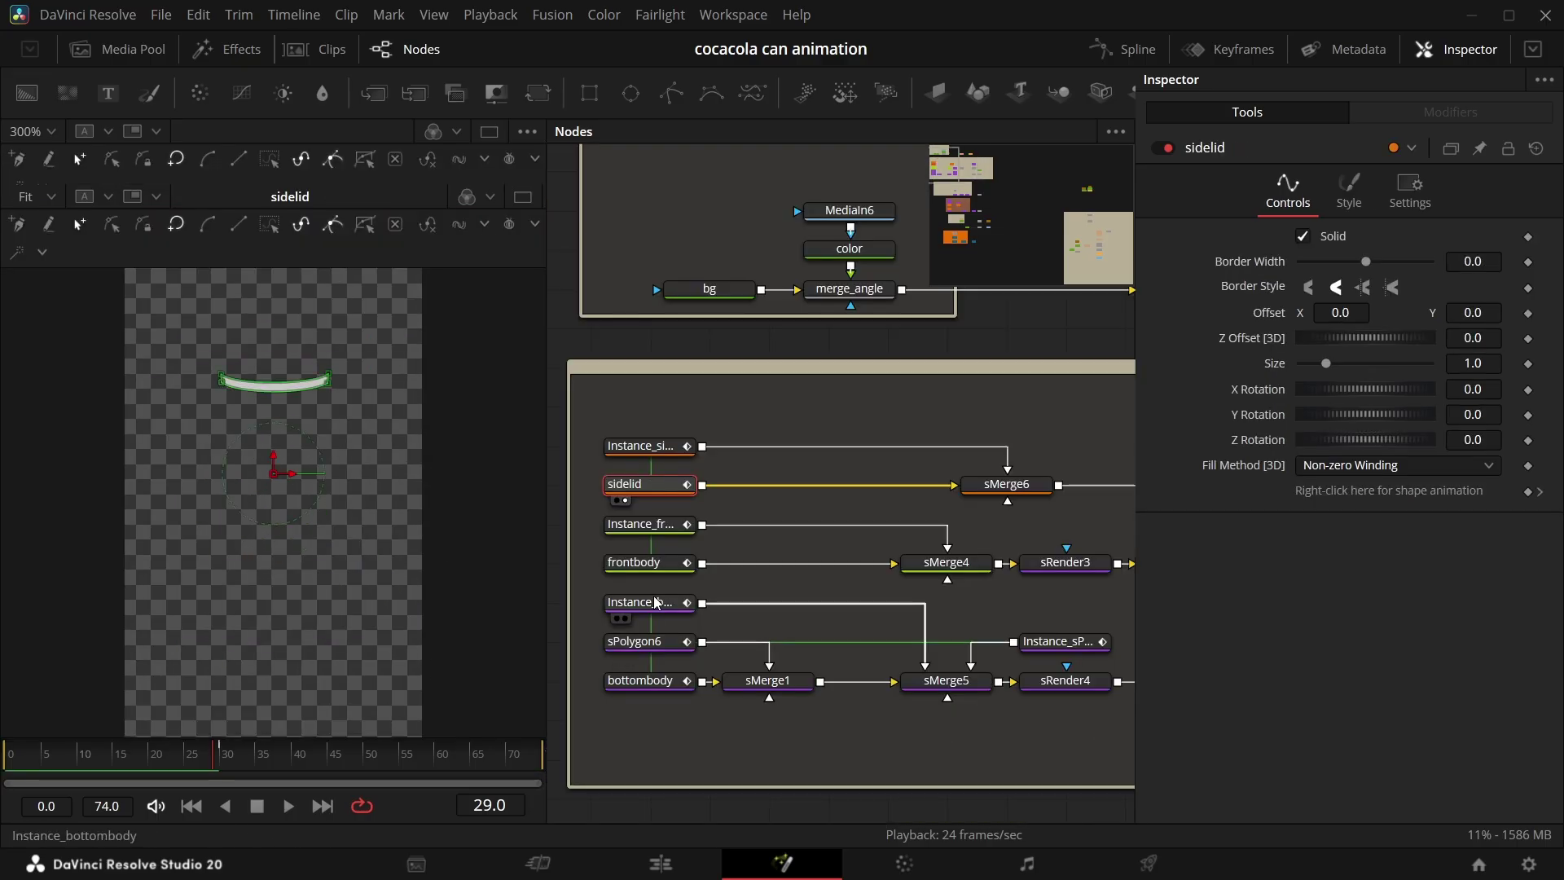
pyautogui.click(654, 603)
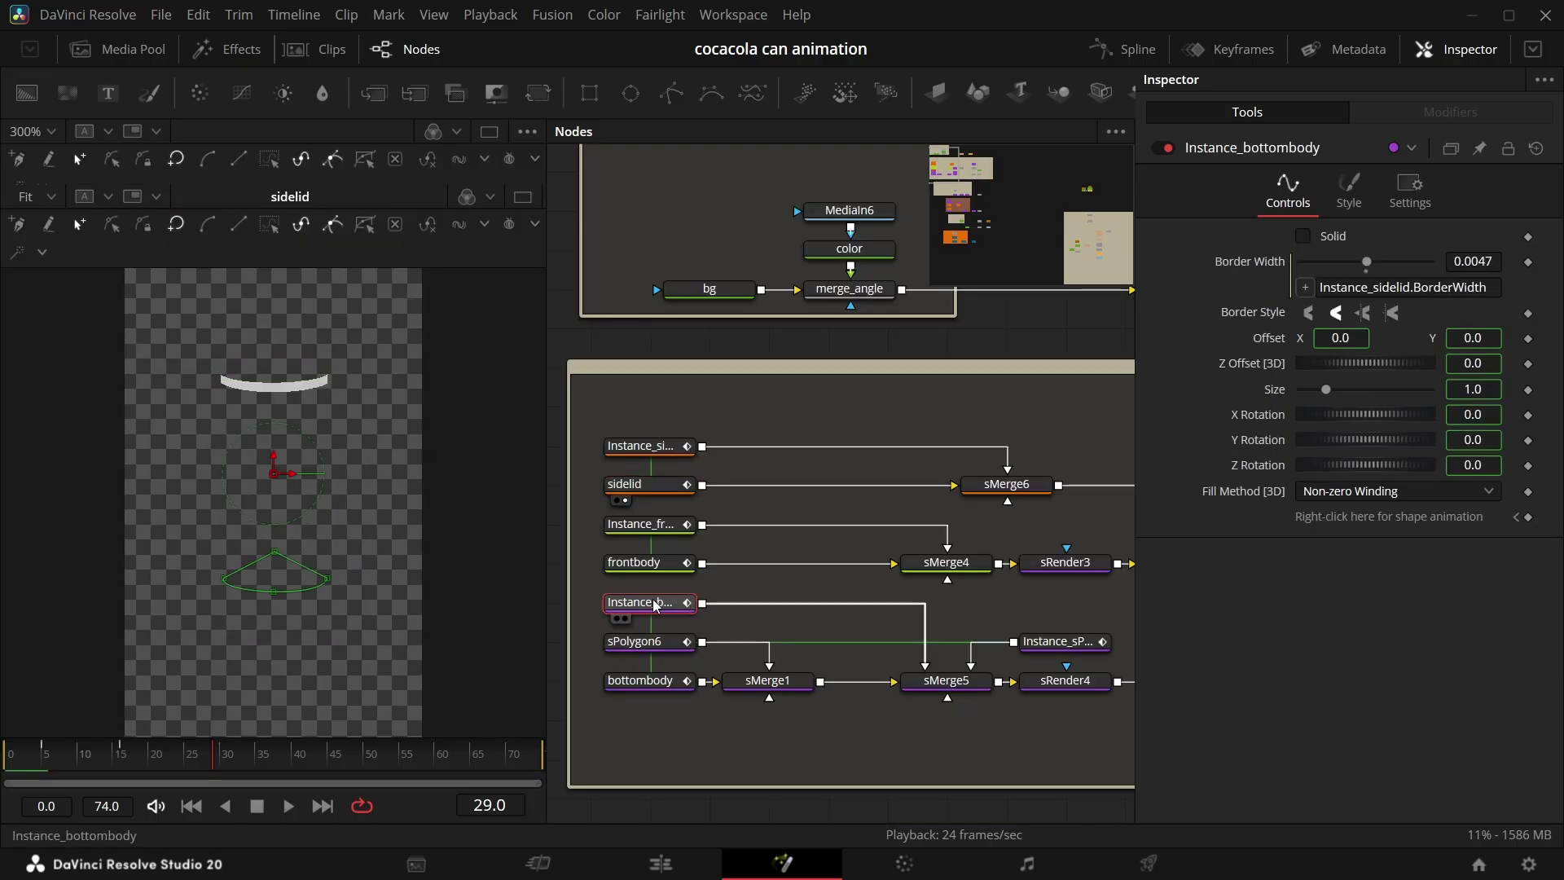
pyautogui.moveTo(652, 603); pyautogui.dragTo(226, 606)
pyautogui.moveTo(645, 564); pyautogui.dragTo(277, 582)
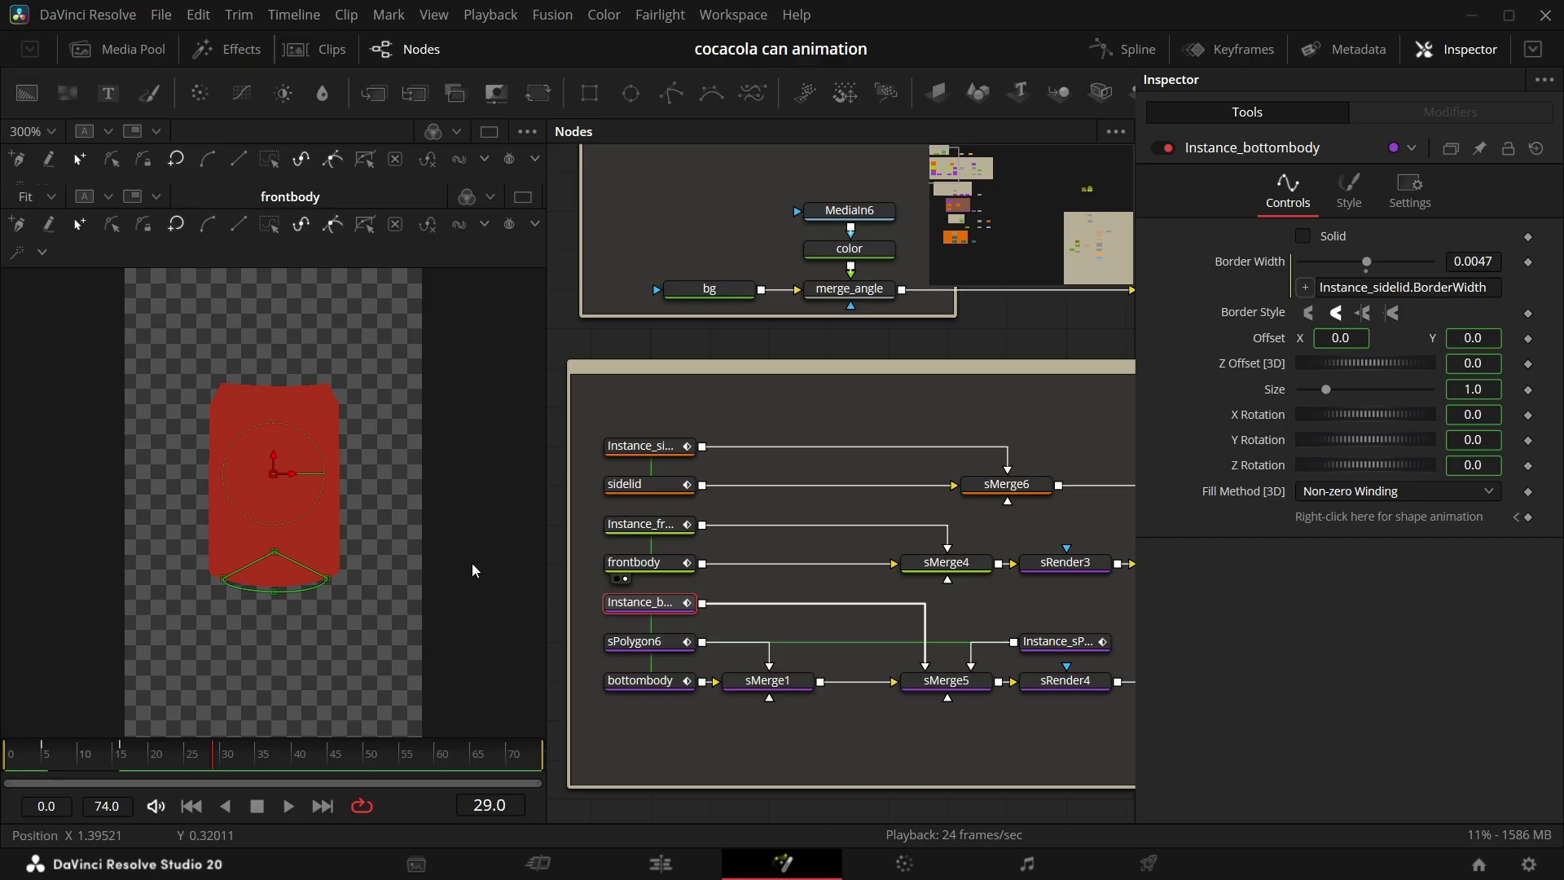
# Step: Inspect the lineofthelid group's LineControl settings and the lines node, shifting LineControl clear of the neighbouring nodes
pyautogui.scroll(-4, 735, 596)
pyautogui.moveTo(803, 613); pyautogui.dragTo(677, 374)
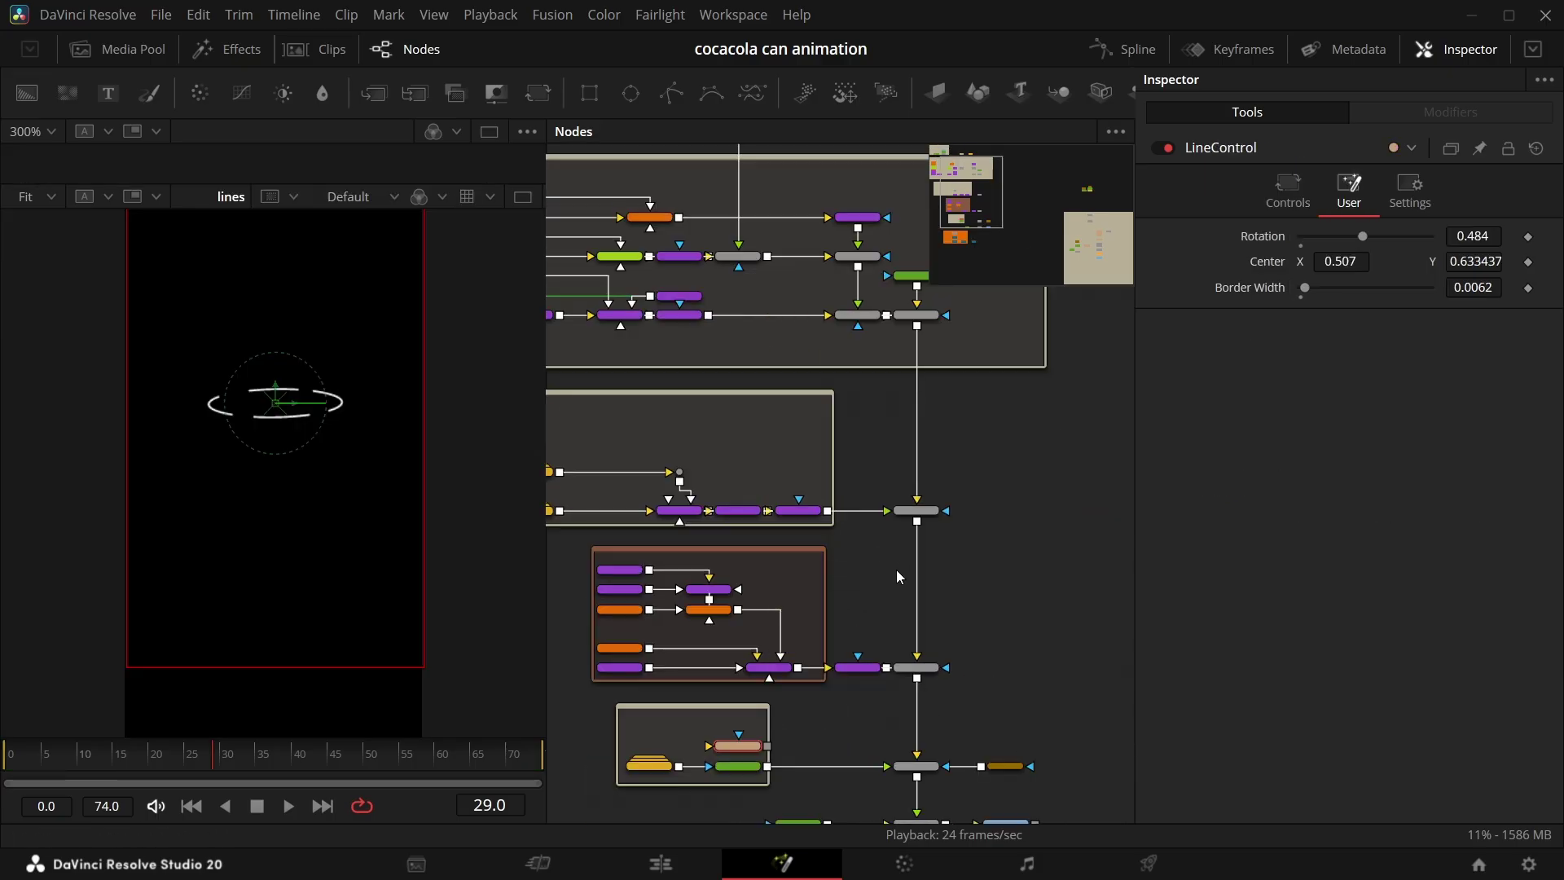
pyautogui.scroll(3, 896, 576)
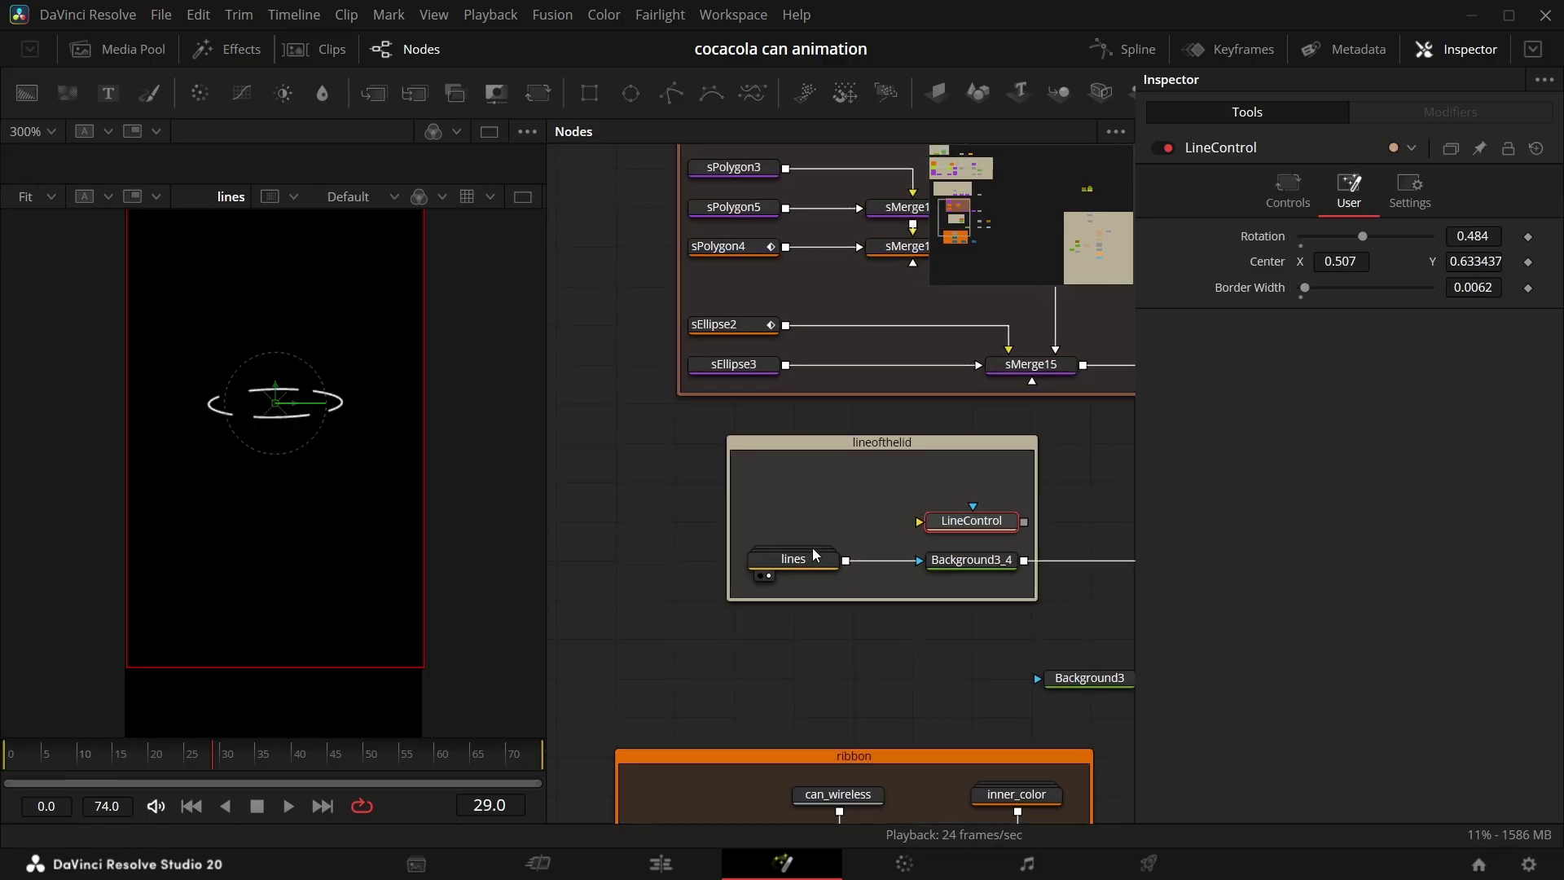
pyautogui.click(1016, 575)
pyautogui.moveTo(1016, 572); pyautogui.dragTo(740, 555)
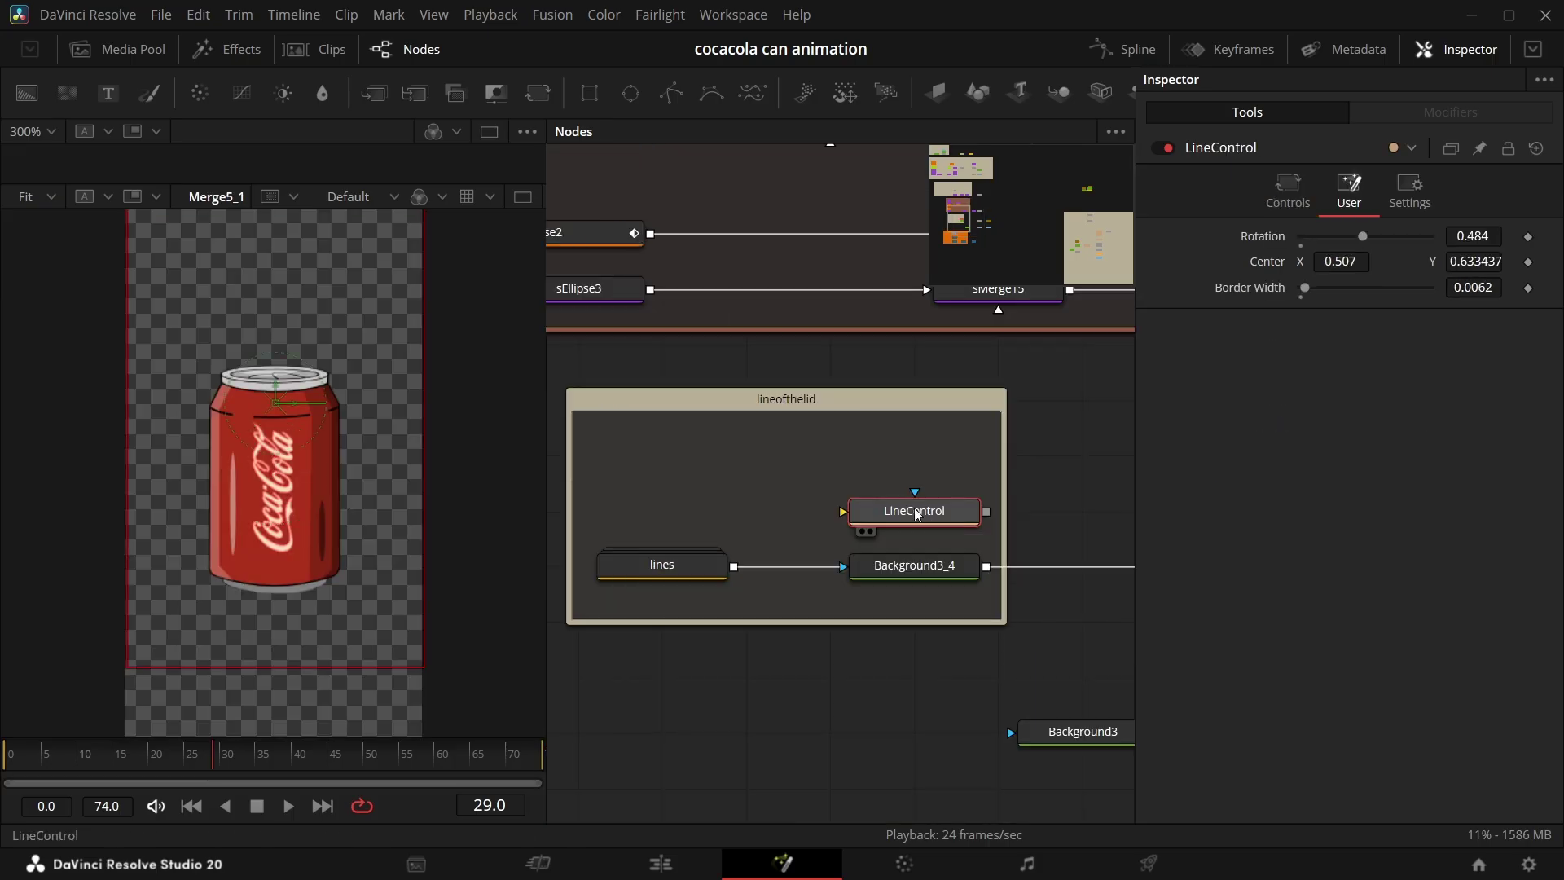
pyautogui.moveTo(917, 515); pyautogui.dragTo(847, 463)
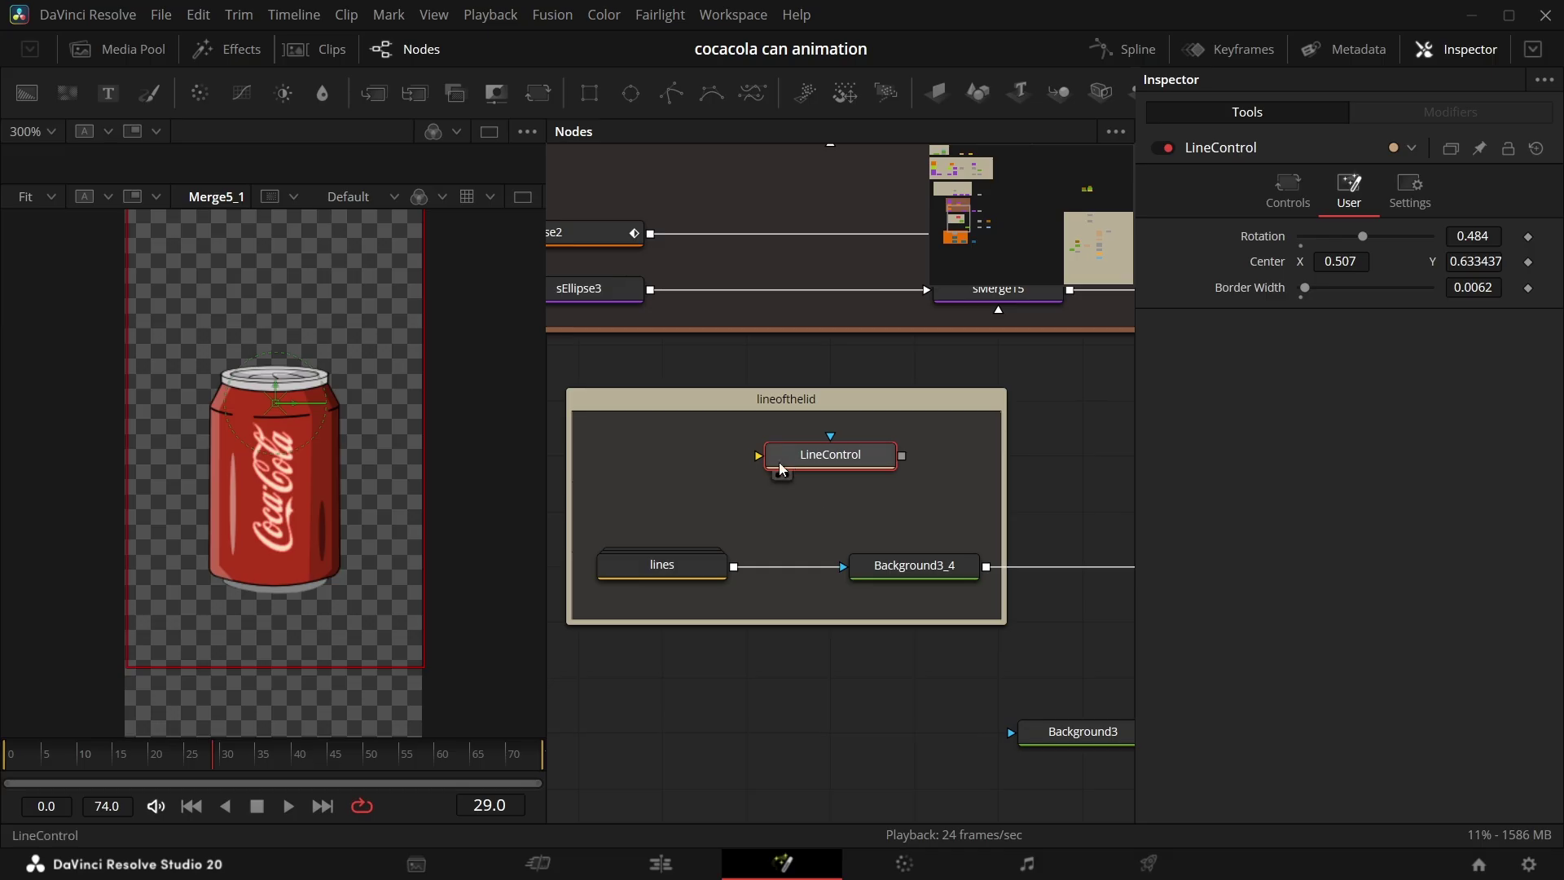
pyautogui.doubleClick(664, 562)
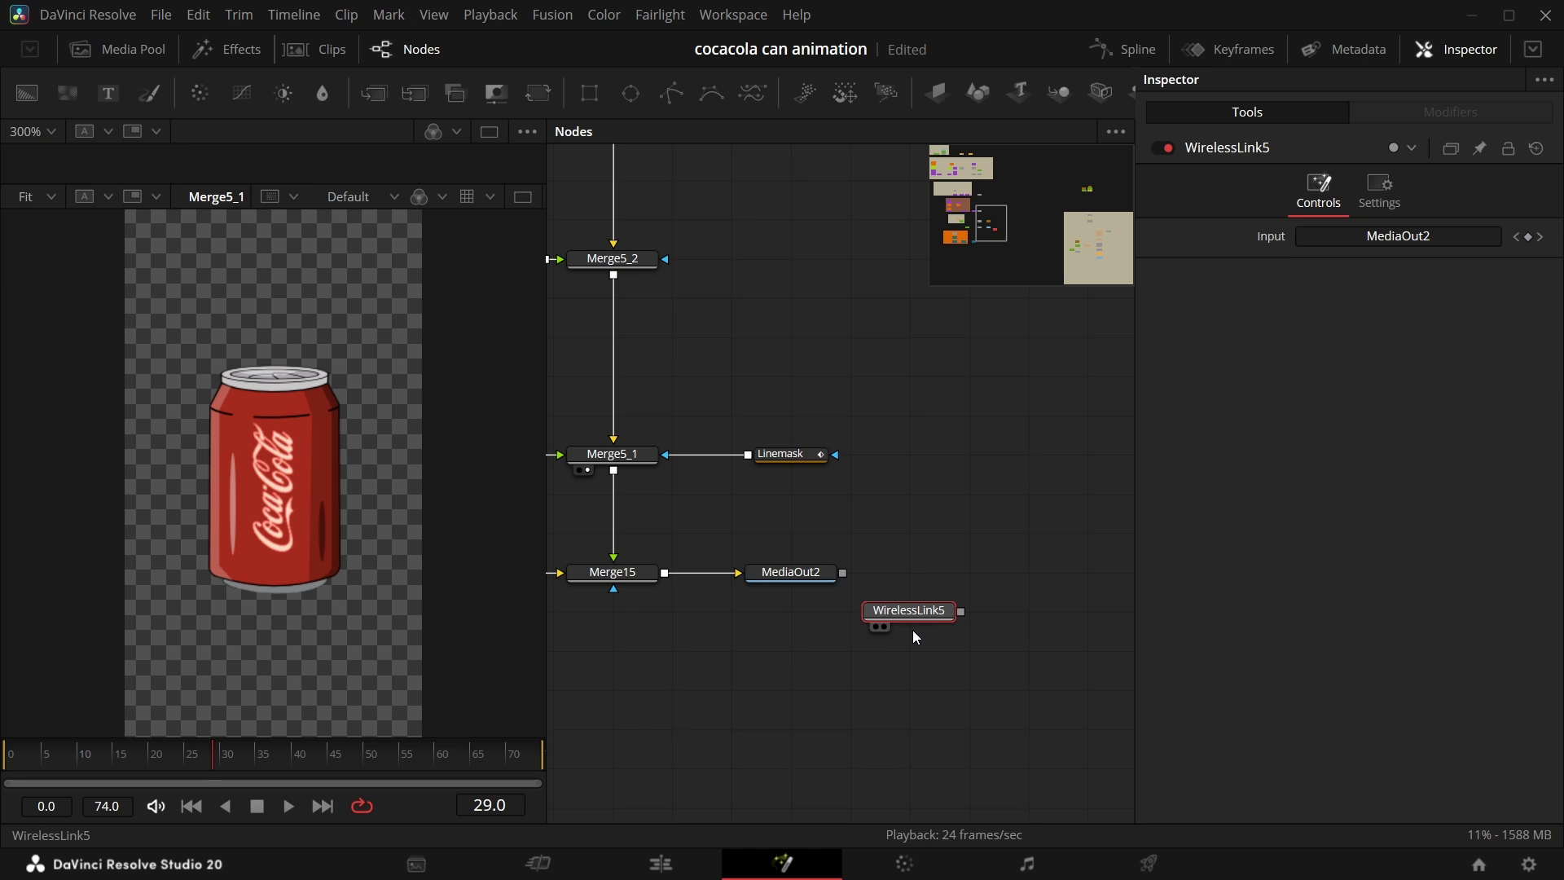
# Step: Place the wireless link to MediaOut2 in the main node group, in the empty area beside the existing transform chain
pyautogui.moveTo(921, 612); pyautogui.dragTo(1040, 534)
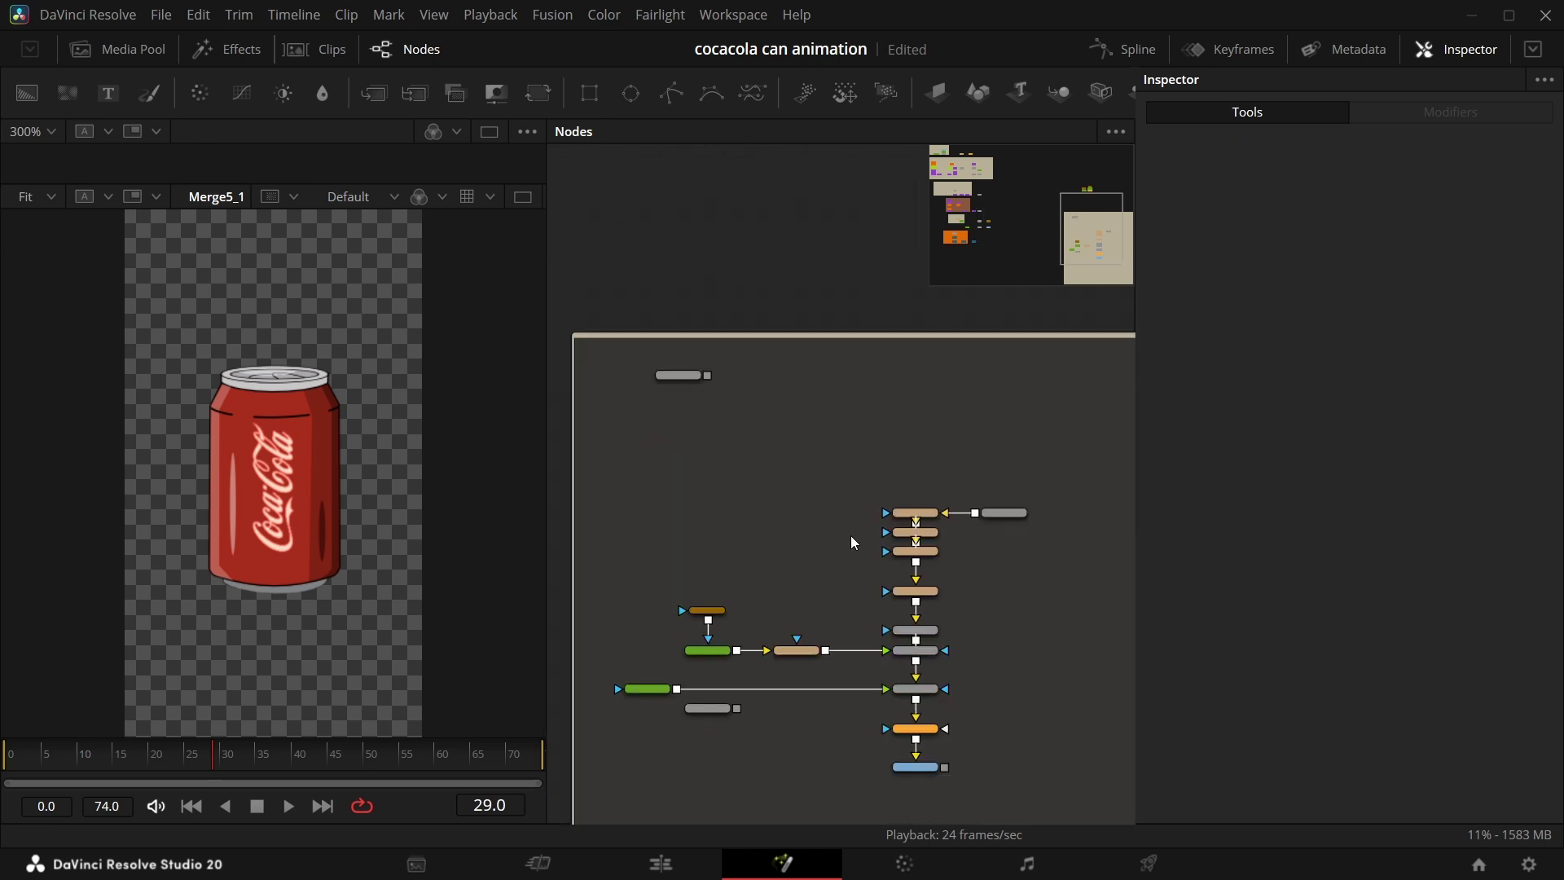
pyautogui.moveTo(608, 433); pyautogui.dragTo(1049, 856)
pyautogui.scroll(2, 1000, 613)
pyautogui.moveTo(1001, 612); pyautogui.dragTo(1004, 565)
pyautogui.scroll(-2, 1028, 536)
pyautogui.scroll(4, 991, 503)
pyautogui.scroll(-2, 1003, 509)
pyautogui.moveTo(1004, 509); pyautogui.dragTo(994, 499)
# Step: Chain three Transform nodes after WirelessLink5 and arrange them in a vertical stack
pyautogui.click(735, 453)
pyautogui.hotkey('shift', 'space')
pyautogui.write('Transf')
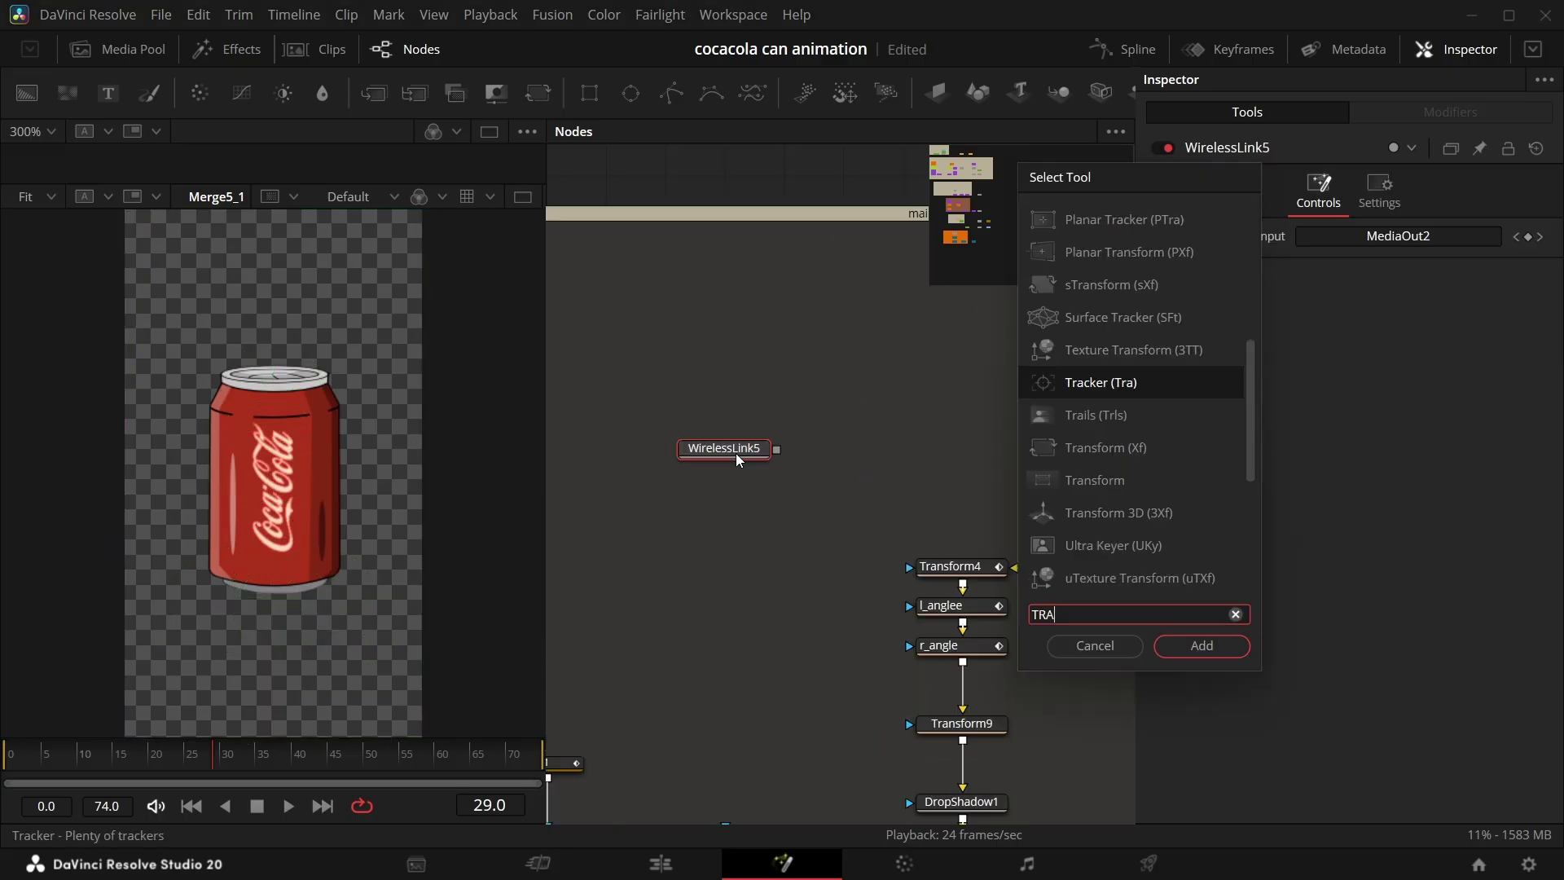
pyautogui.press('Return')
pyautogui.hotkey('shift', 'space')
pyautogui.press('Return')
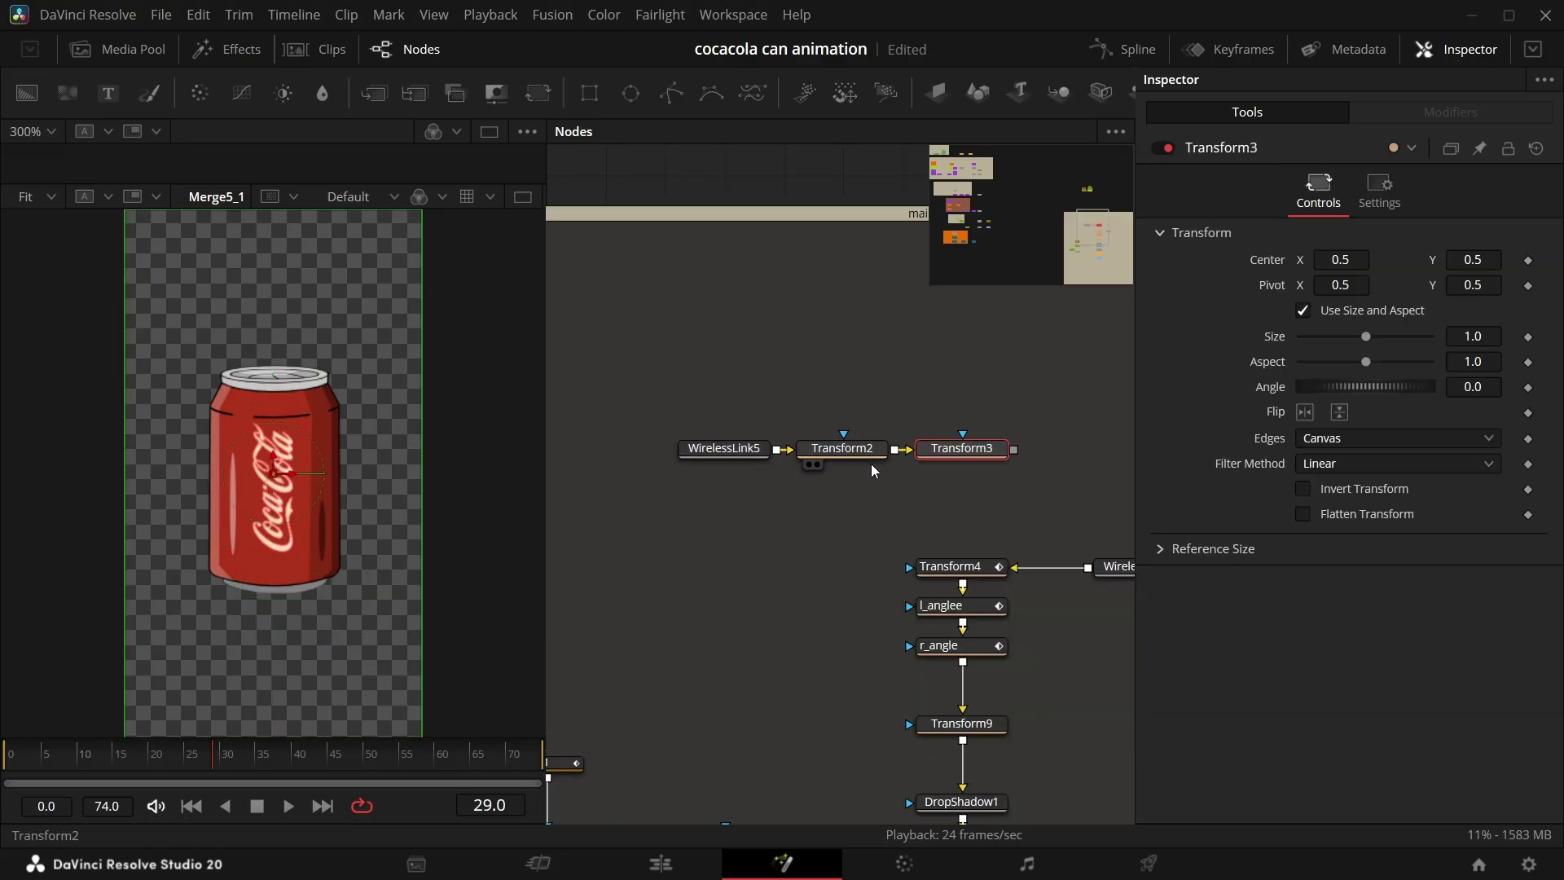
pyautogui.hotkey('shift', 'space')
pyautogui.press('Return')
pyautogui.moveTo(947, 445); pyautogui.dragTo(885, 491)
# Step: Rename the first Transform node after WirelessLink5 as sLIDE
pyautogui.click(814, 346)
pyautogui.press('F2')
pyautogui.write('sLIDE')
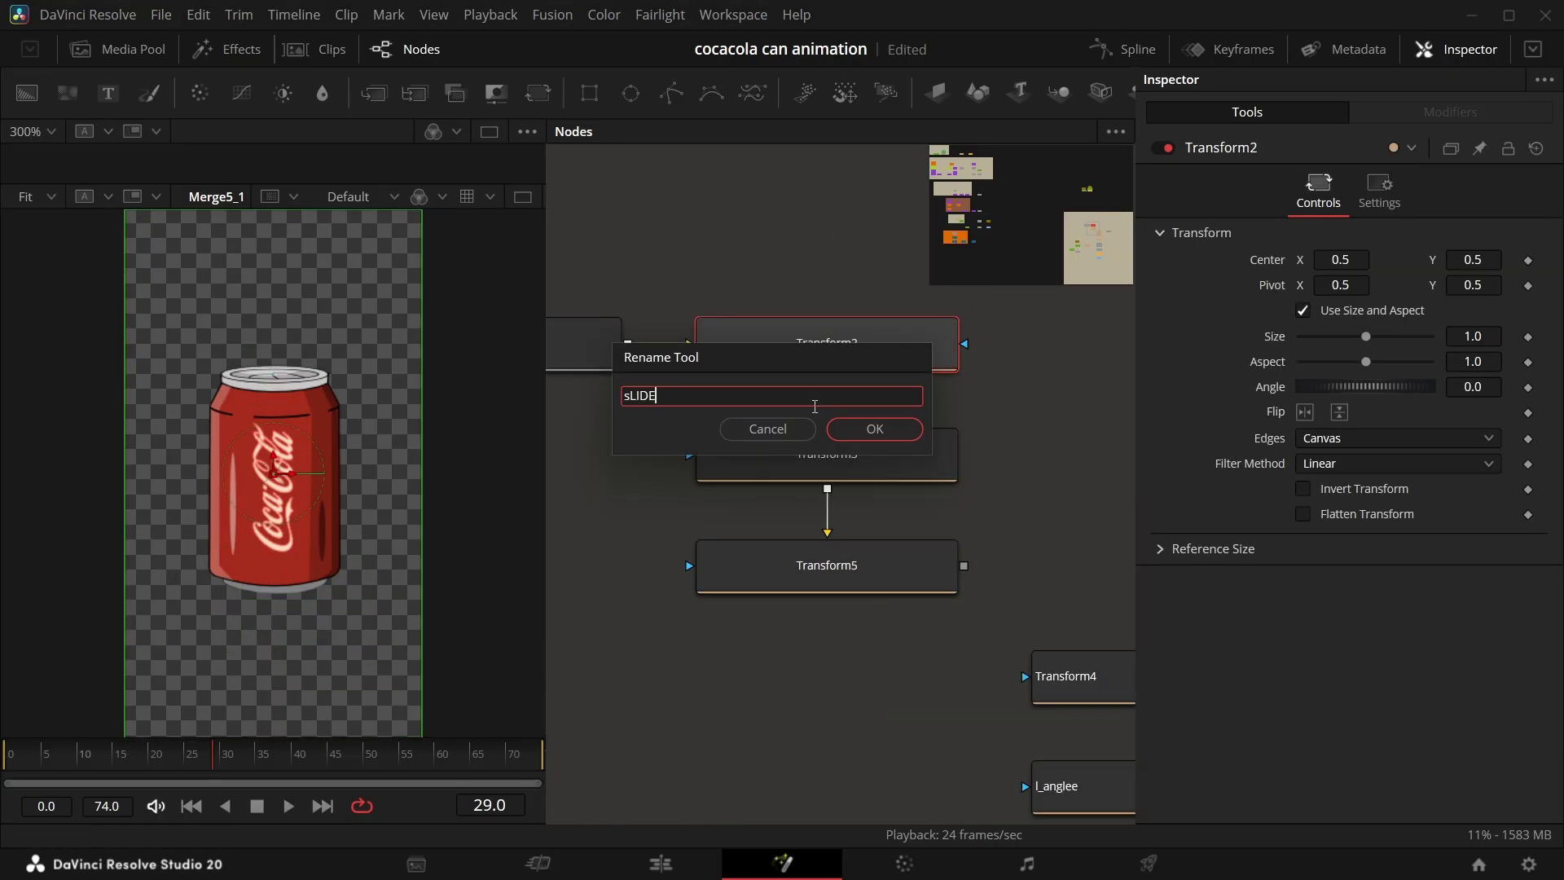
pyautogui.press('Return')
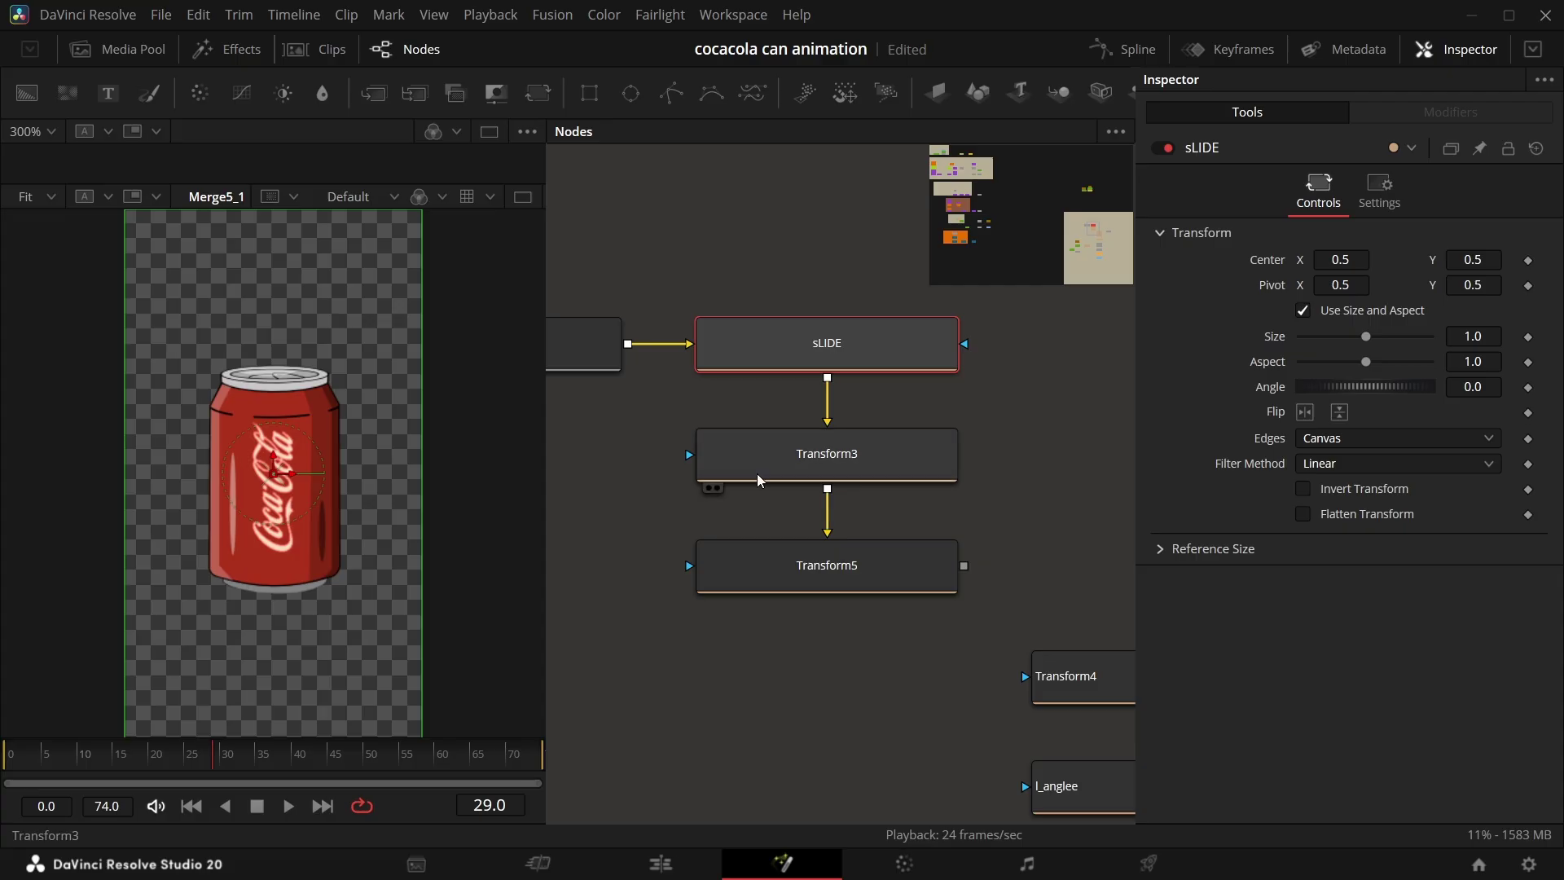
# Step: Rename the second and third Transform nodes R_angle and L_ange, and place WirelessLink5 above the chain
pyautogui.click(758, 466)
pyautogui.press('F2')
pyautogui.write('R_angle')
pyautogui.press('Return')
pyautogui.click(773, 559)
pyautogui.press('F2')
pyautogui.write('L_')
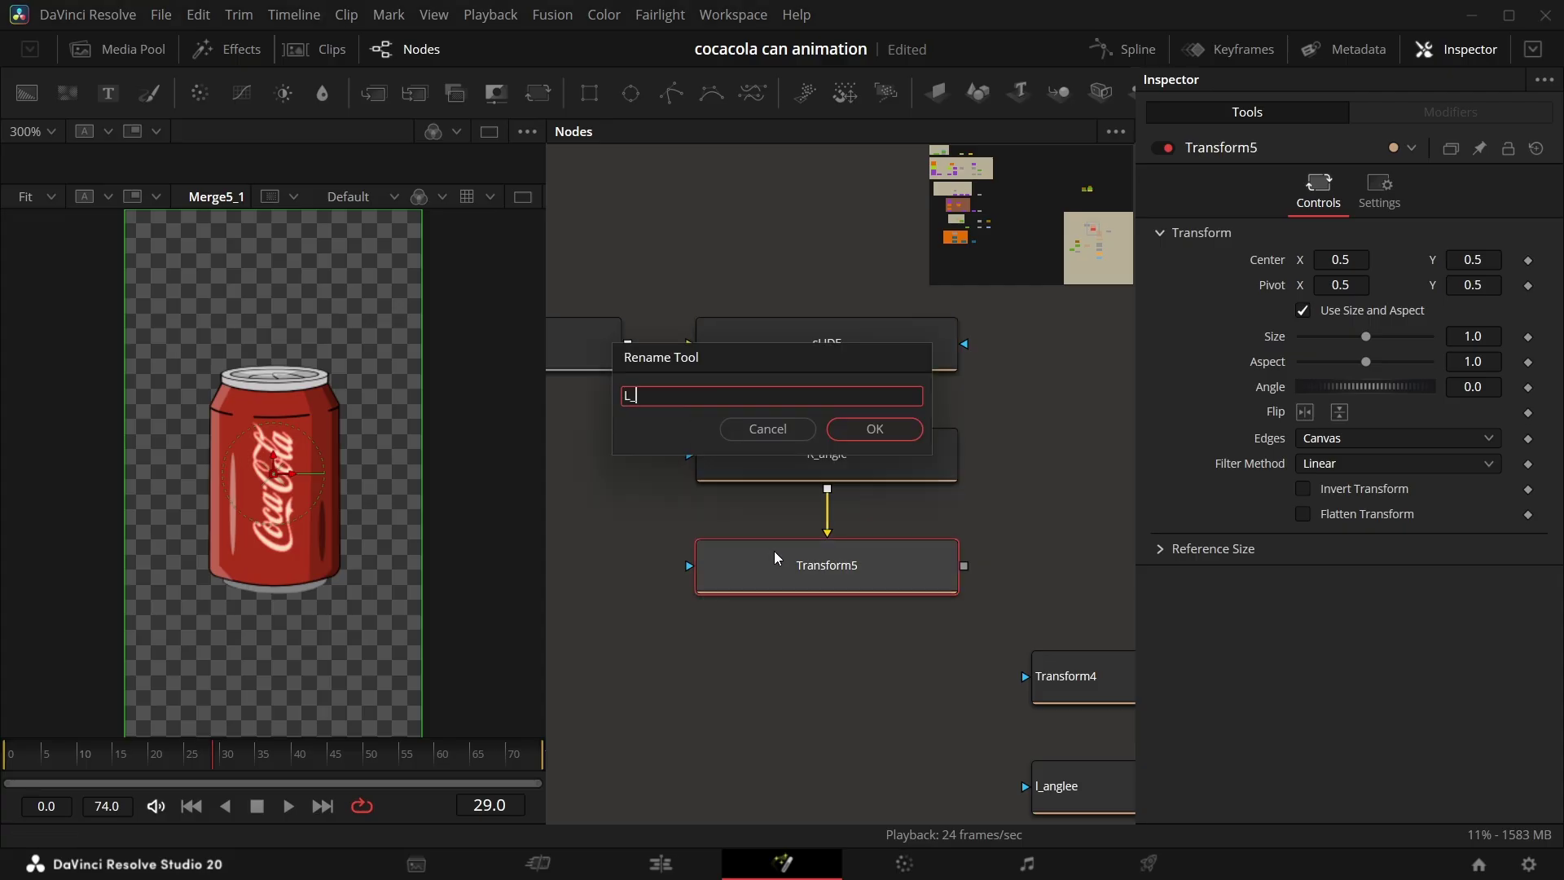
pyautogui.write('ange')
pyautogui.press('Return')
pyautogui.moveTo(640, 392); pyautogui.dragTo(722, 478)
pyautogui.moveTo(656, 440); pyautogui.dragTo(823, 329)
# Step: Display sLIDE in the viewer and keyframe its Center at frame 0 with Y at -0.216, moving the can below the frame
pyautogui.click(806, 423)
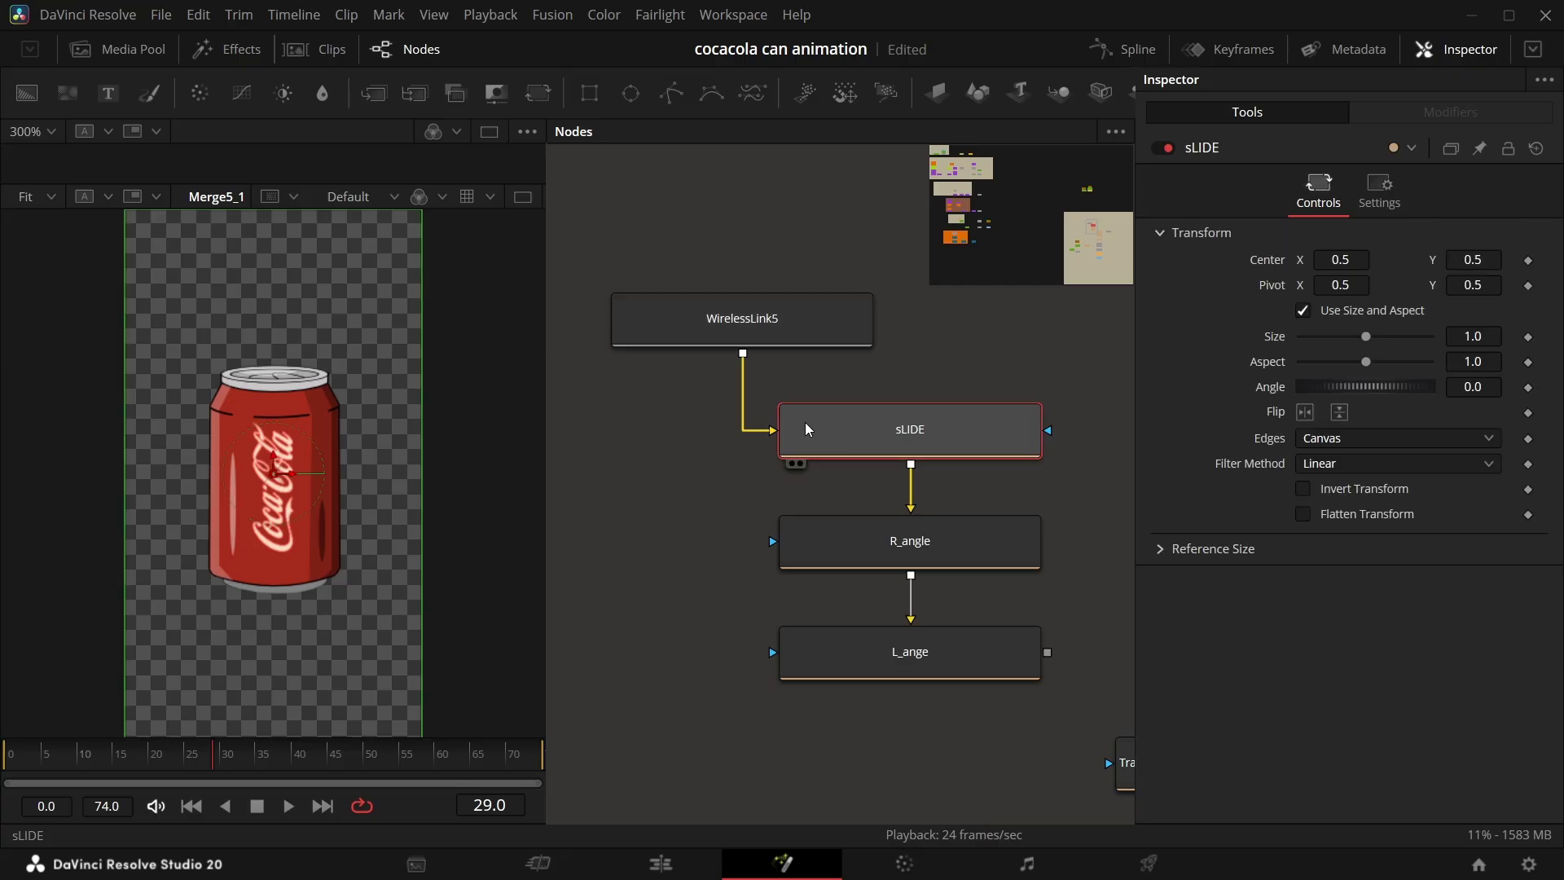
pyautogui.press('2')
pyautogui.moveTo(33, 762); pyautogui.dragTo(3, 767)
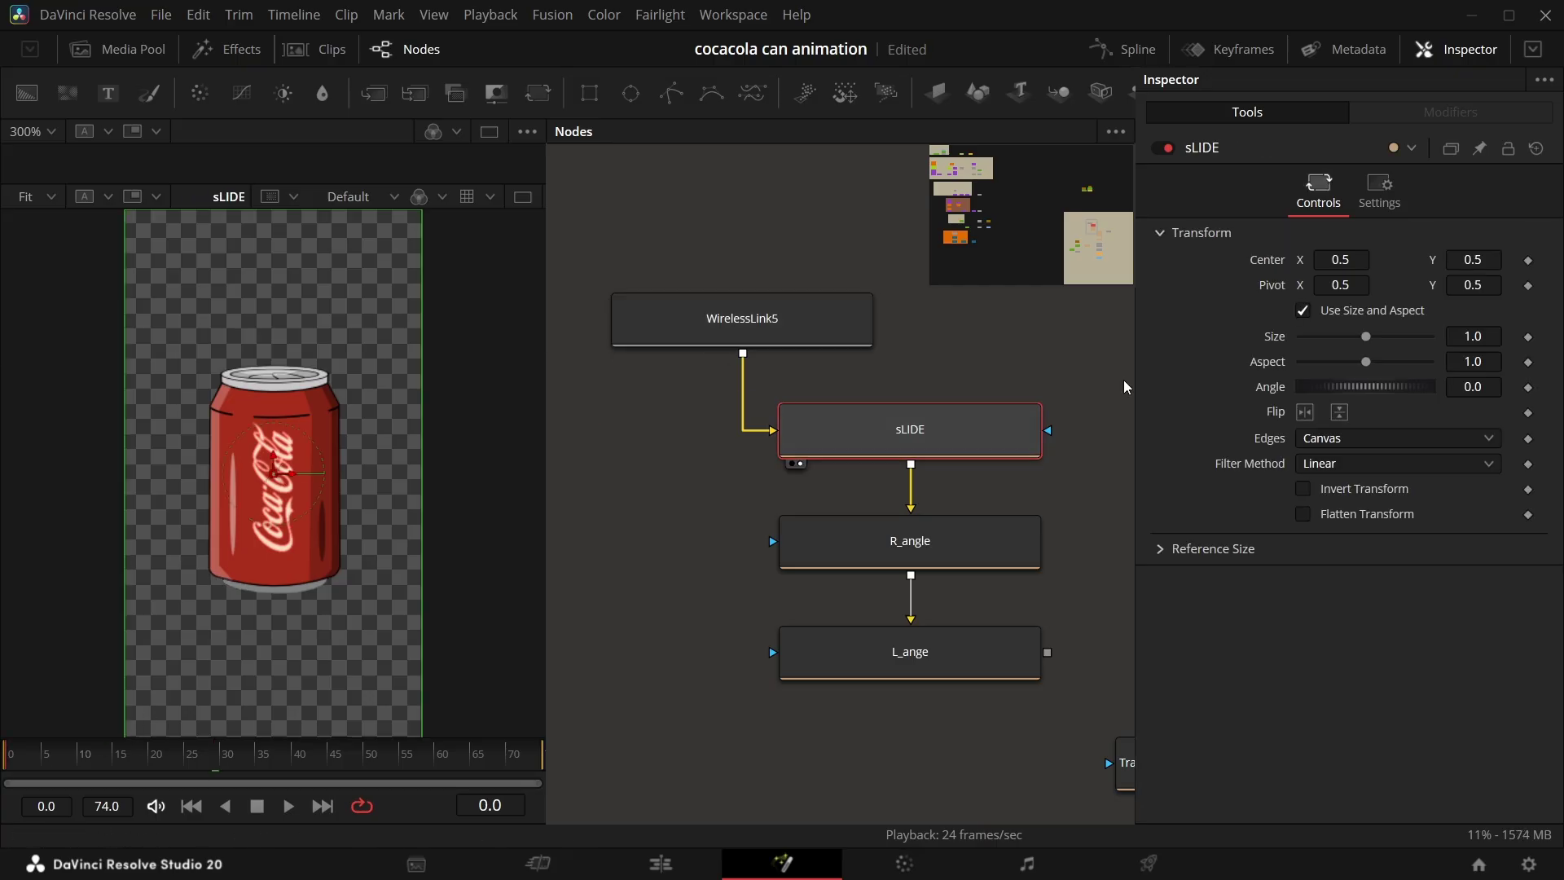
pyautogui.click(1529, 261)
pyautogui.scroll(-3, 236, 405)
pyautogui.moveTo(236, 405); pyautogui.dragTo(246, 698)
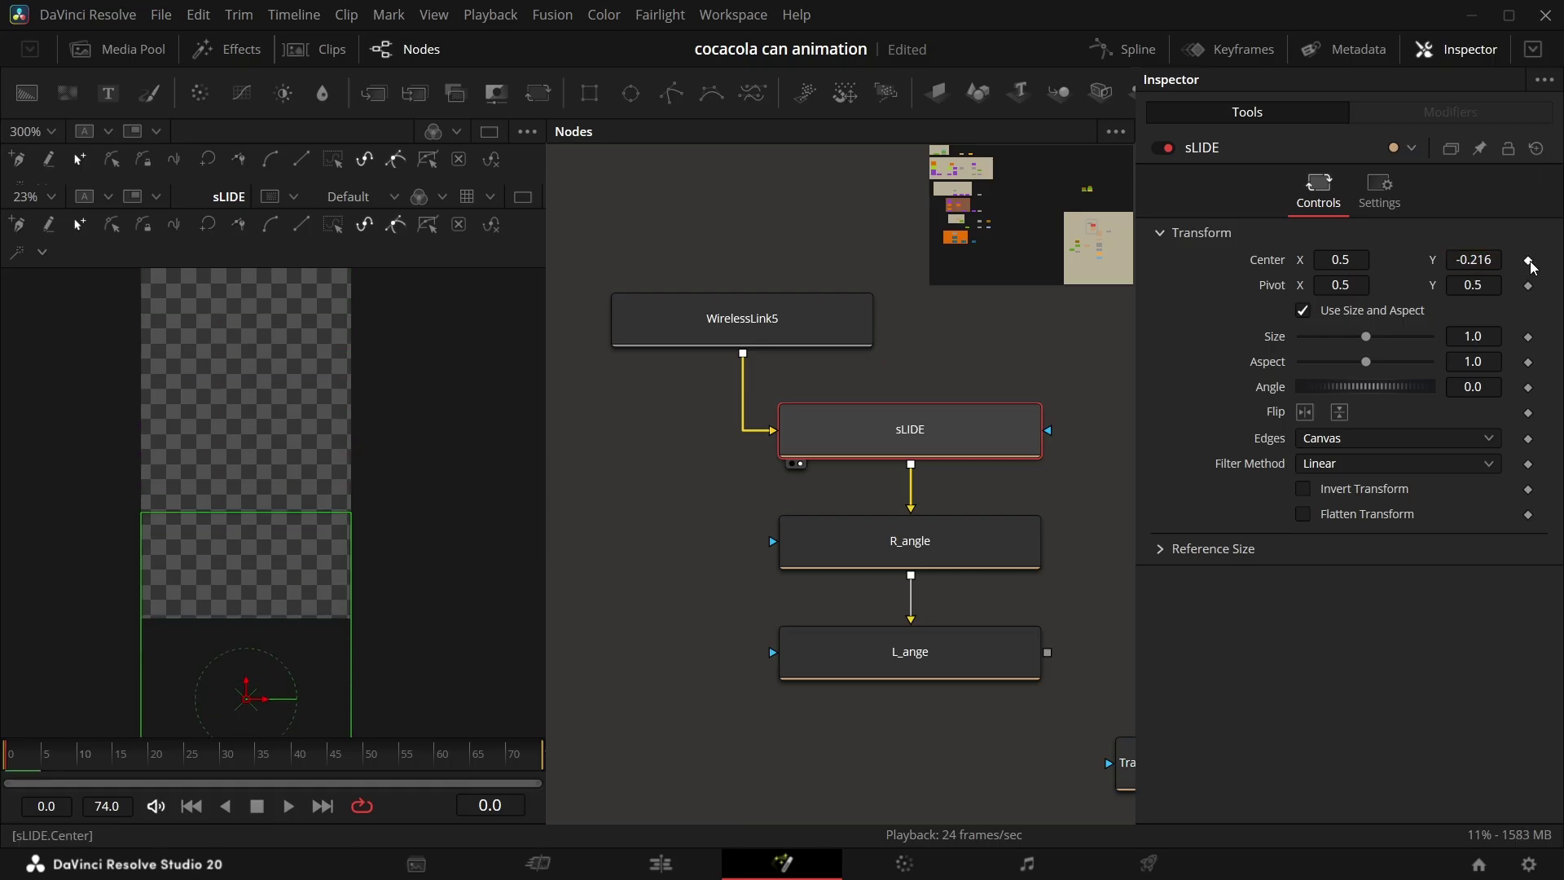
# Step: Keyframe sLIDE's Center Y at 0.765 at frame 15 to lift the can above the middle
pyautogui.click(122, 762)
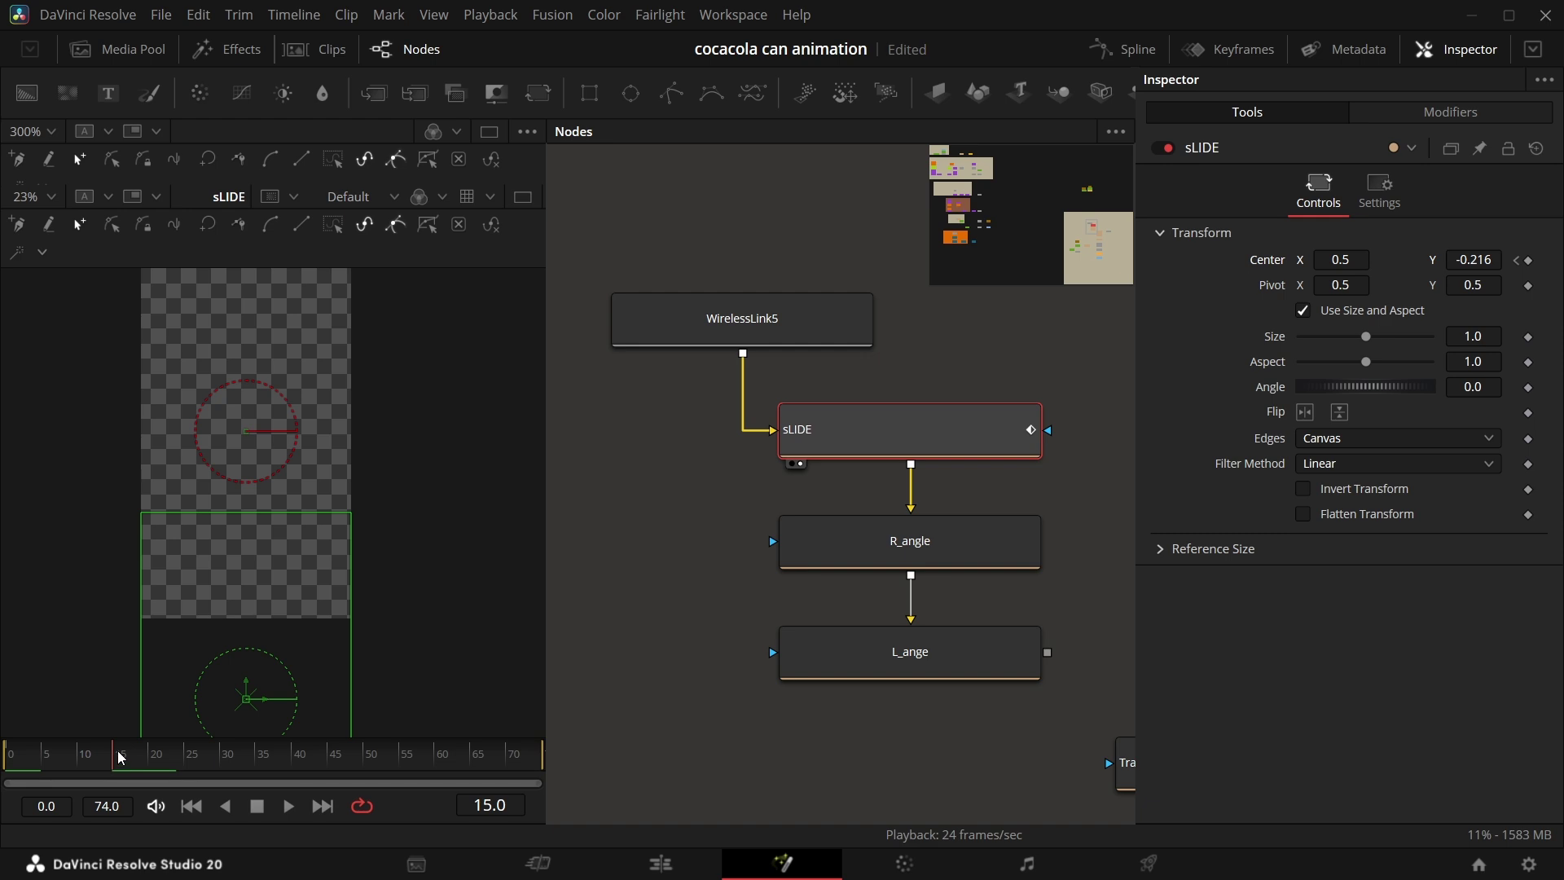
pyautogui.moveTo(1472, 259); pyautogui.dragTo(1544, 259)
pyautogui.moveTo(96, 478); pyautogui.dragTo(104, 534)
pyautogui.moveTo(1484, 260); pyautogui.dragTo(1499, 260)
# Step: Keyframe sLIDE's Center Y at 0.5 at frame 30
pyautogui.moveTo(369, 601); pyautogui.dragTo(359, 539)
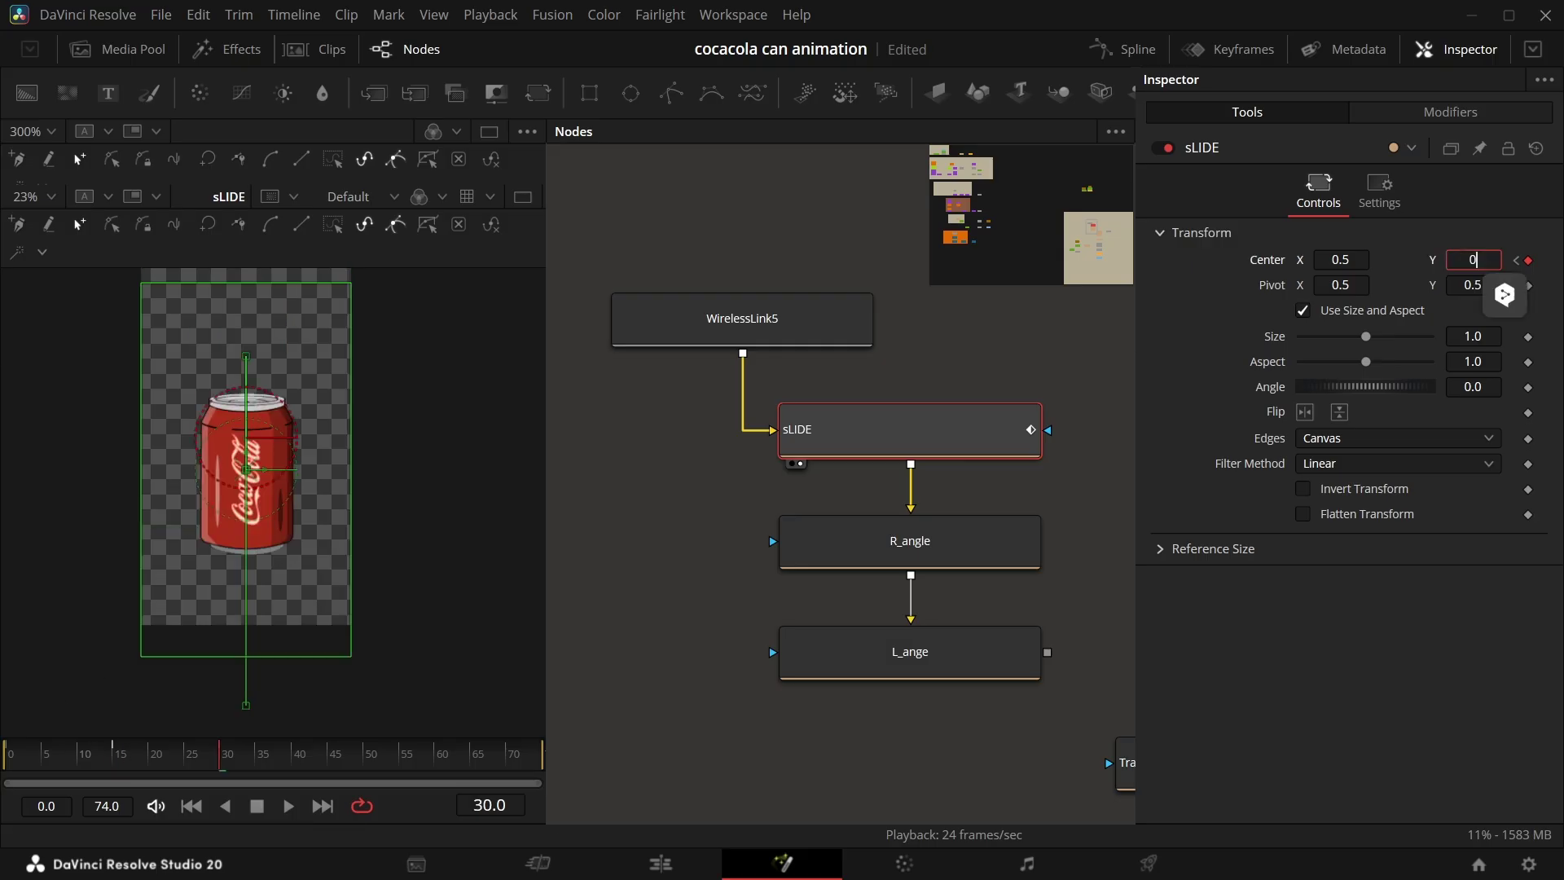
pyautogui.write('.5')
pyautogui.press('Return')
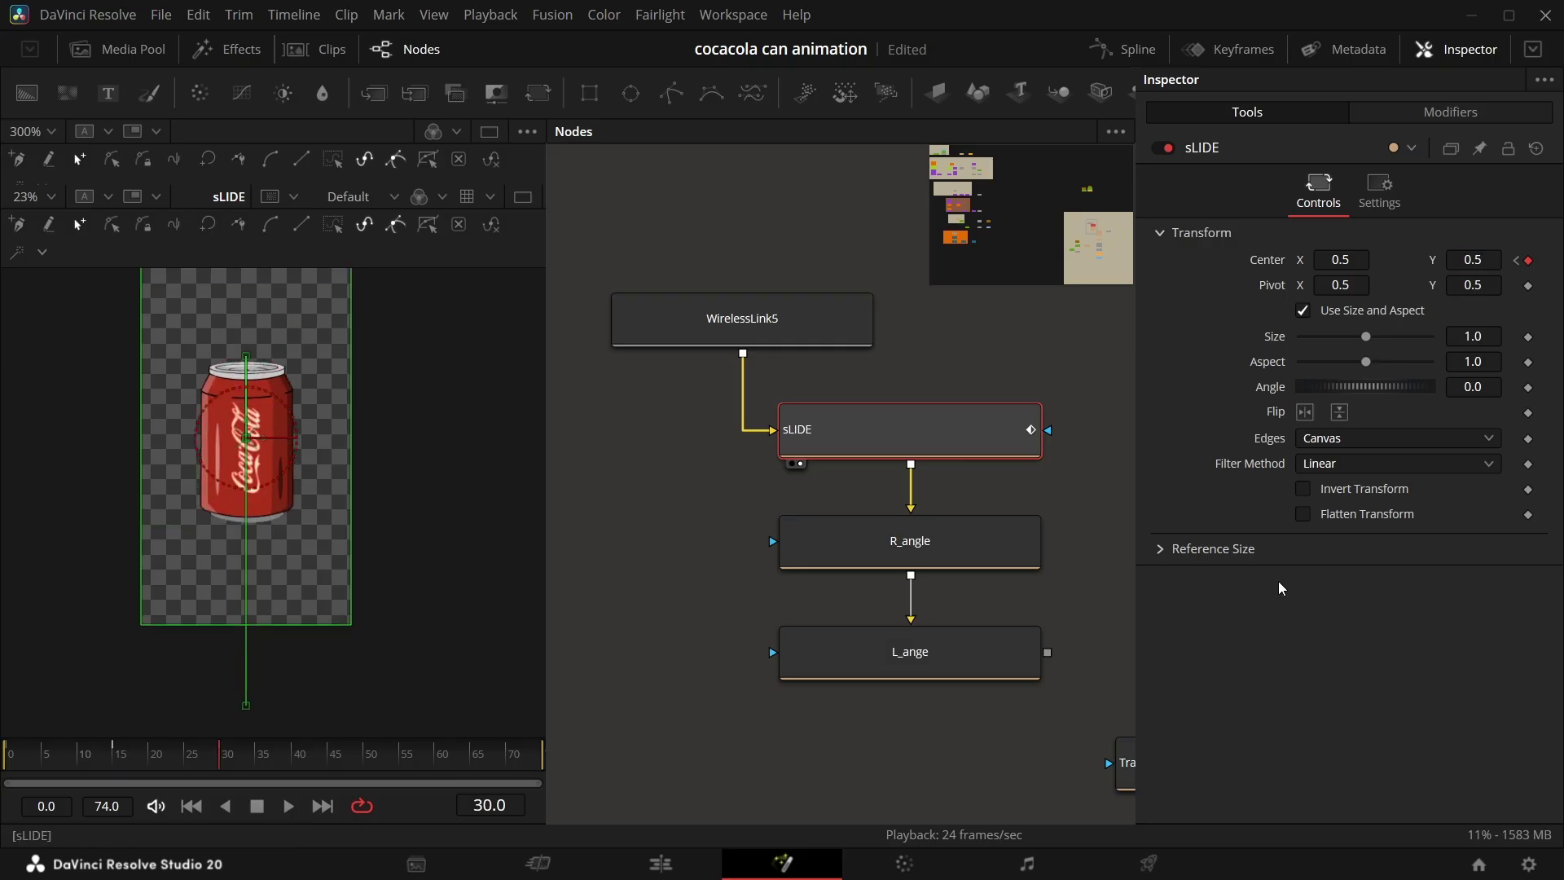
# Step: Keyframe sLIDE's Angle at about -15 at frame 0
pyautogui.moveTo(294, 468); pyautogui.dragTo(290, 550)
pyautogui.click(113, 750)
pyautogui.moveTo(114, 747); pyautogui.dragTo(5, 741)
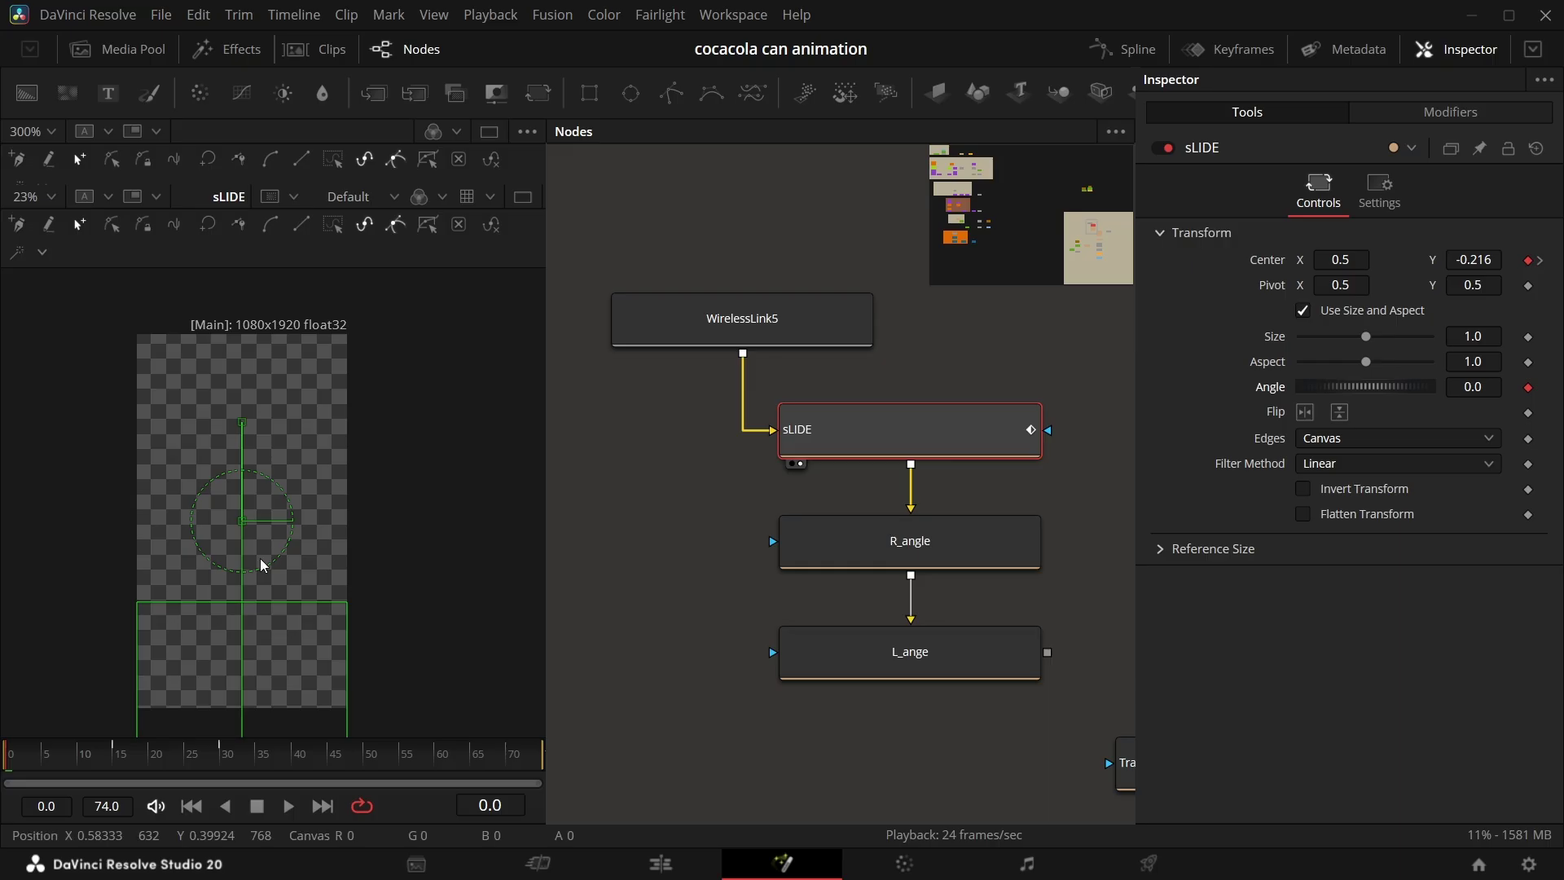
pyautogui.moveTo(1468, 384); pyautogui.dragTo(1447, 384)
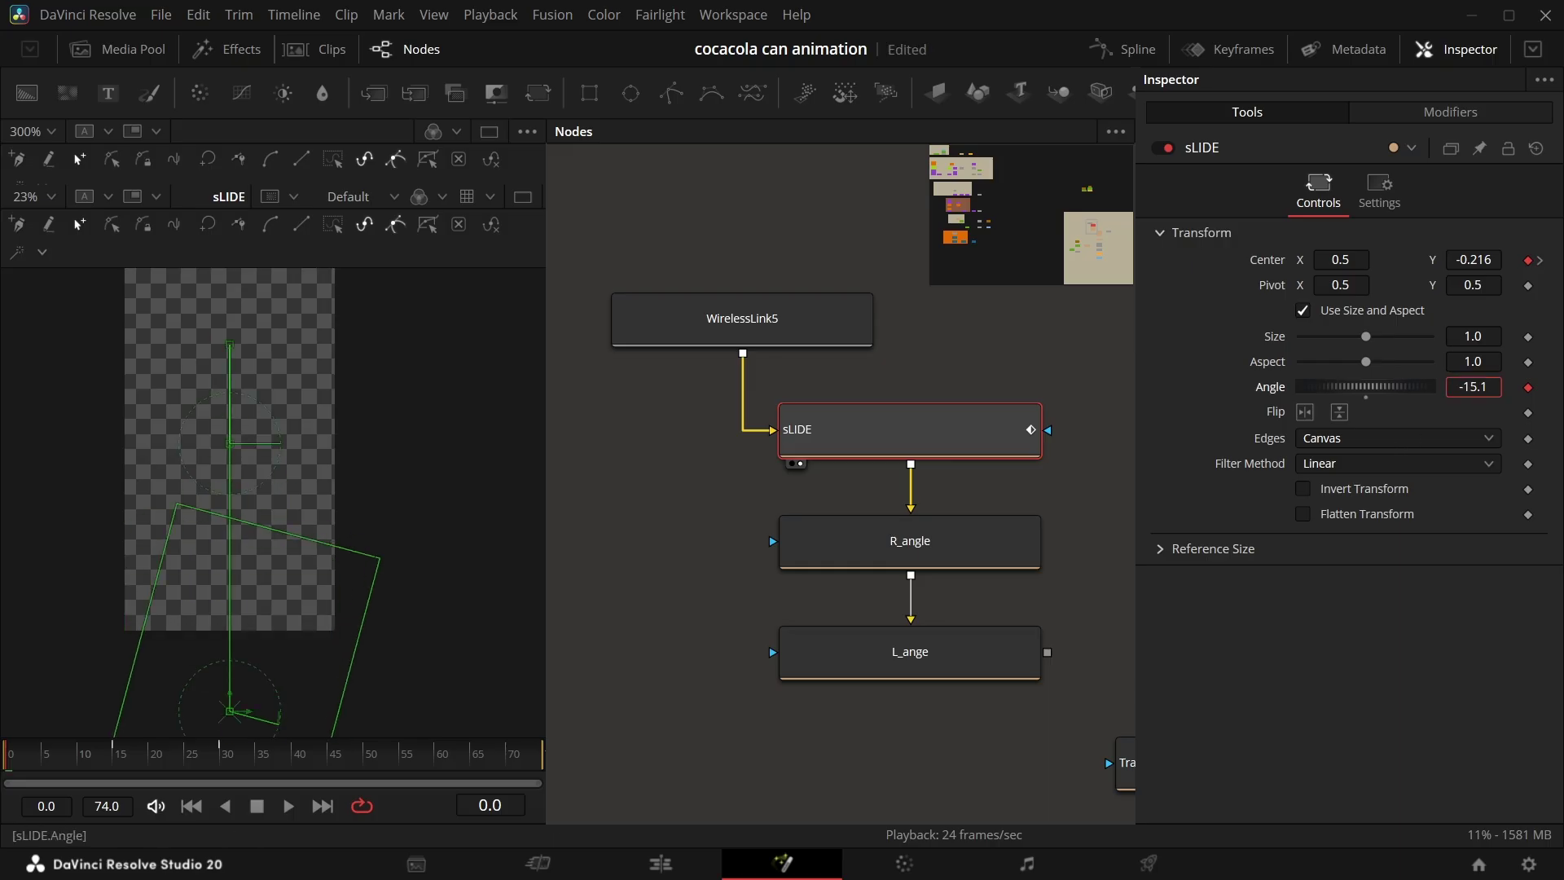
# Step: Keyframe sLIDE's Angle at 7.9 at frame 15 and add another Angle keyframe at frame 30
pyautogui.moveTo(49, 755); pyautogui.dragTo(120, 756)
pyautogui.moveTo(204, 455); pyautogui.dragTo(209, 503)
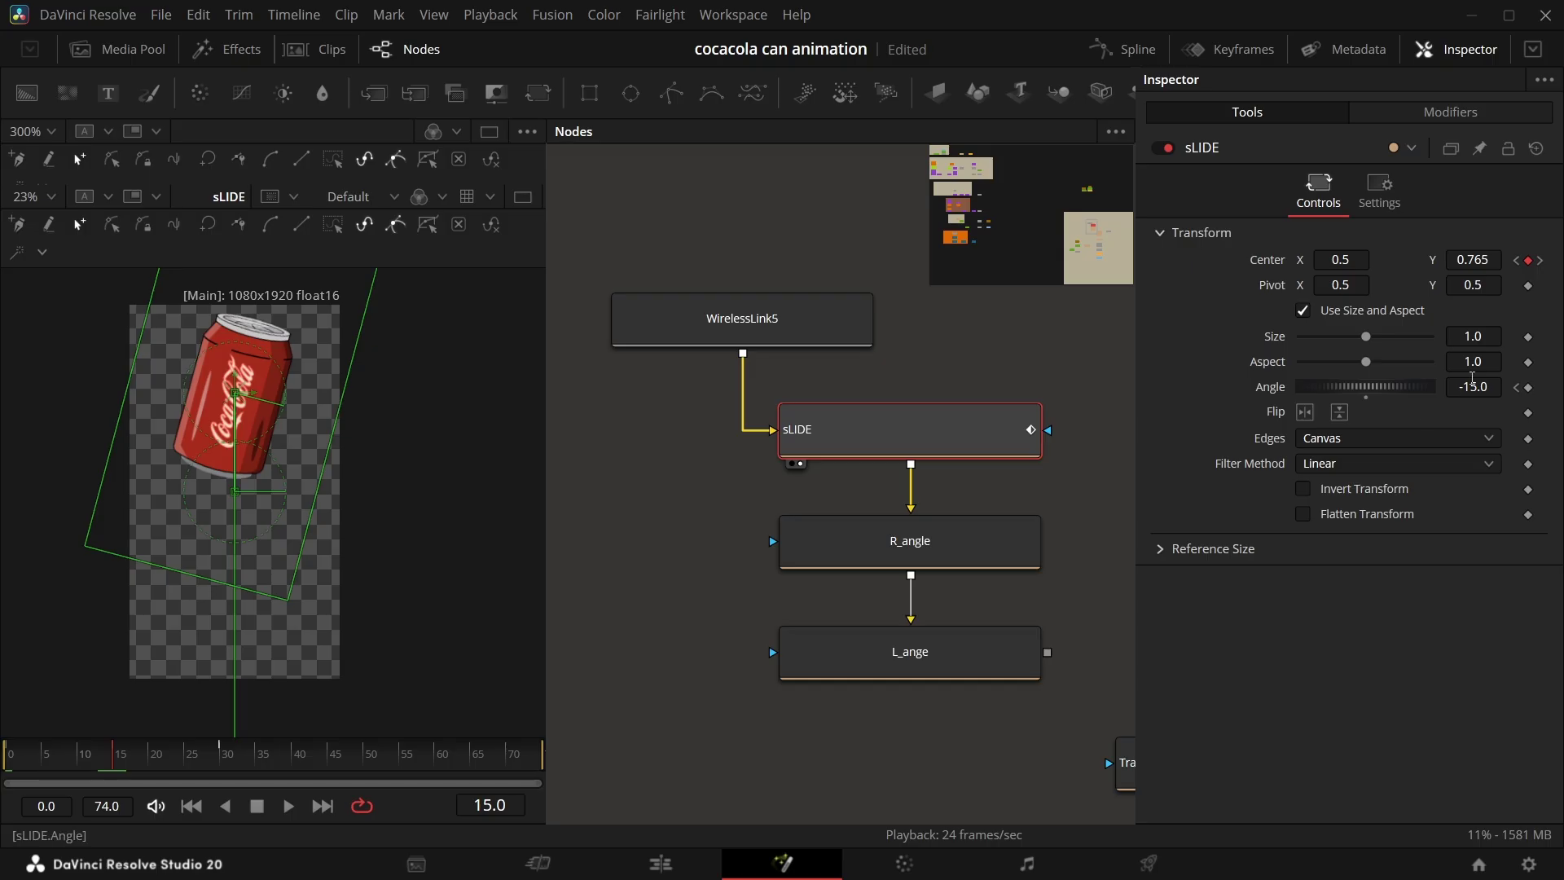
pyautogui.moveTo(1472, 388); pyautogui.dragTo(1512, 387)
pyautogui.moveTo(195, 767); pyautogui.dragTo(227, 759)
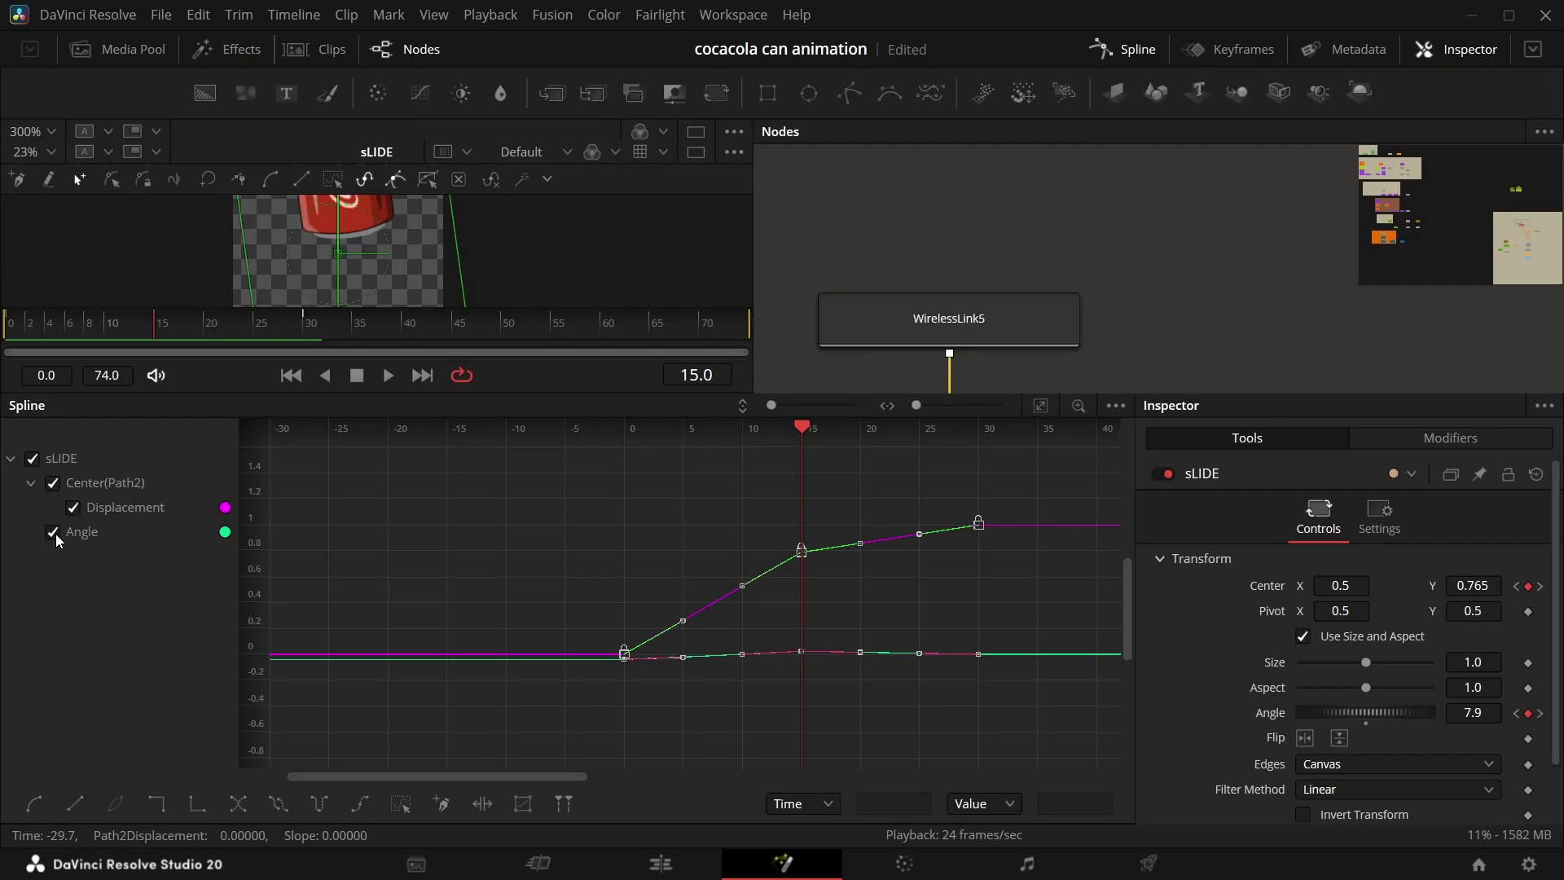
# Step: Show only sLIDE's Center Displacement curve in the Spline editor, fit it to the view and select all its keyframes
pyautogui.scroll(3, 832, 624)
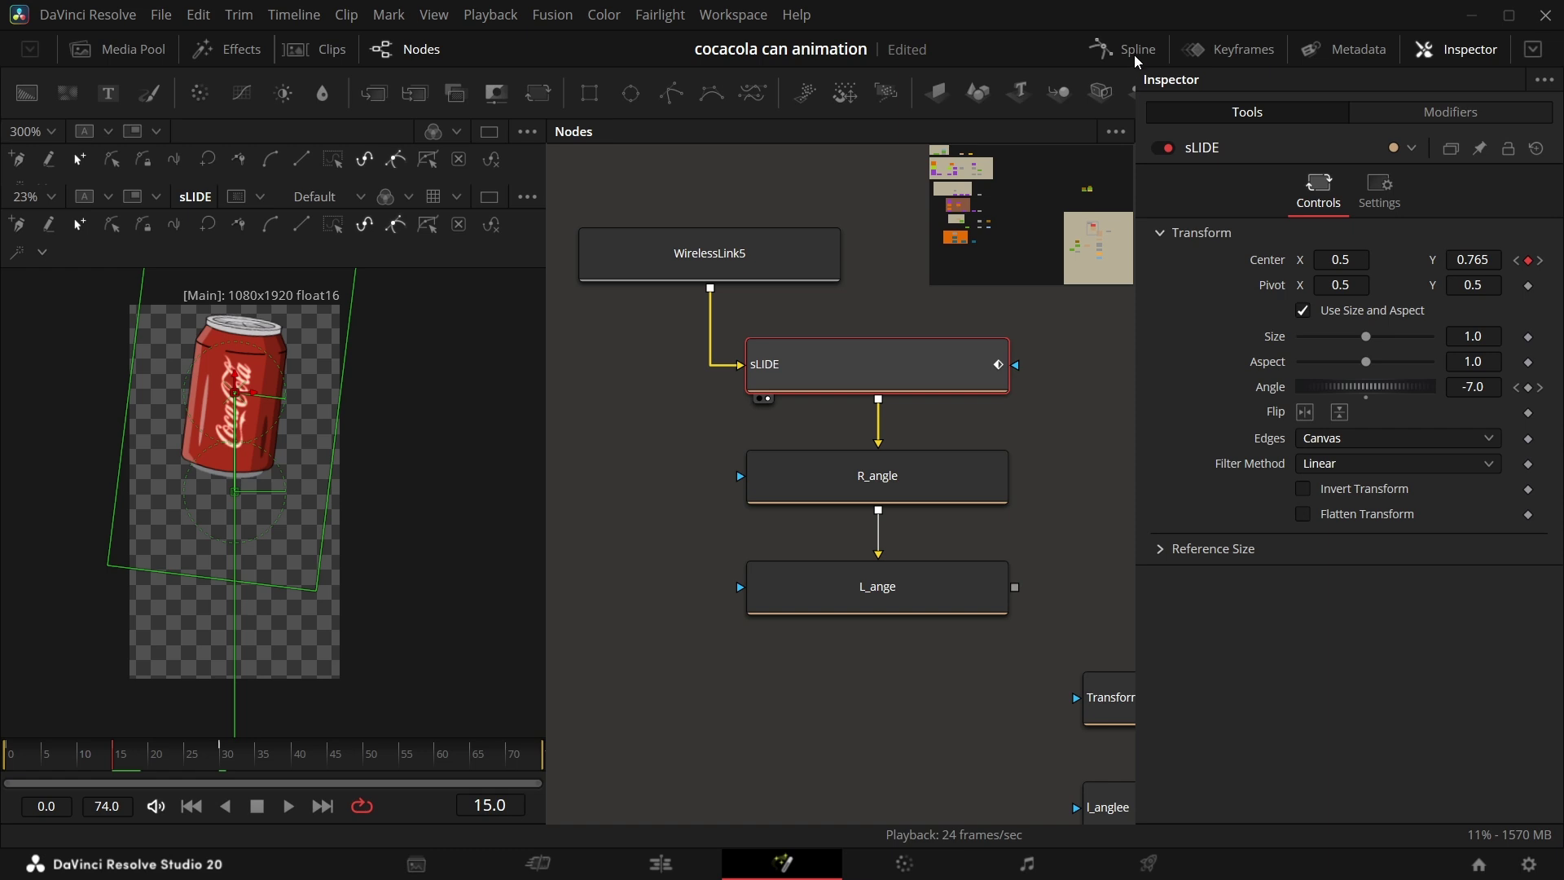
pyautogui.click(1132, 50)
pyautogui.click(80, 510)
pyautogui.click(1043, 408)
pyautogui.hotkey('ctrl', 'a')
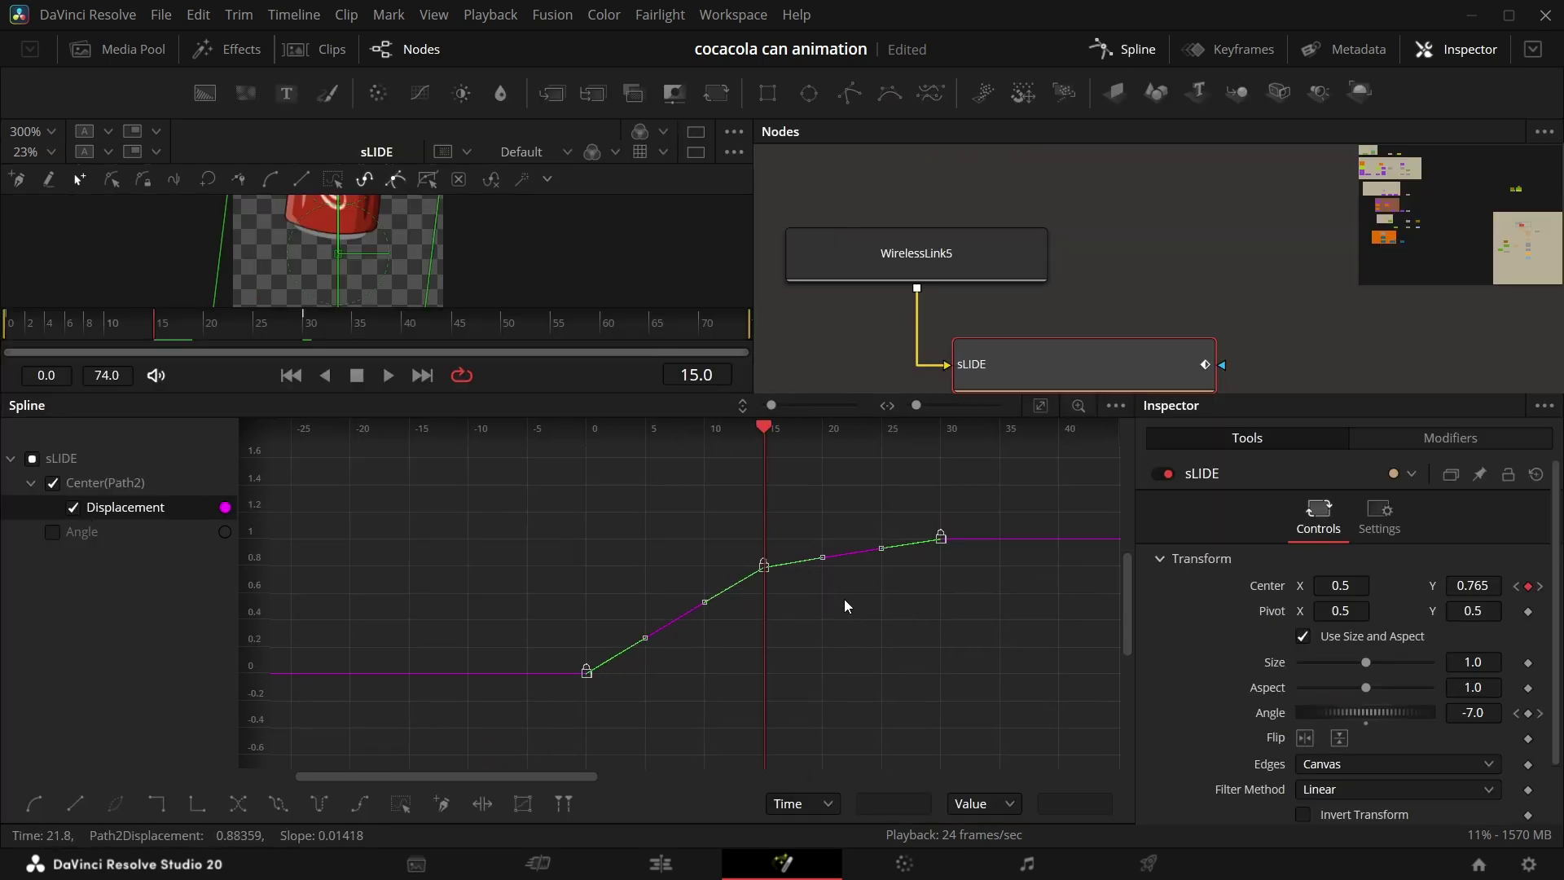
# Step: Smooth sLIDE's Displacement curve and bend its end handles for a steep start at frame 0, a flat frame 15 and a steeper finish at frame 30
pyautogui.moveTo(657, 518); pyautogui.dragTo(885, 622)
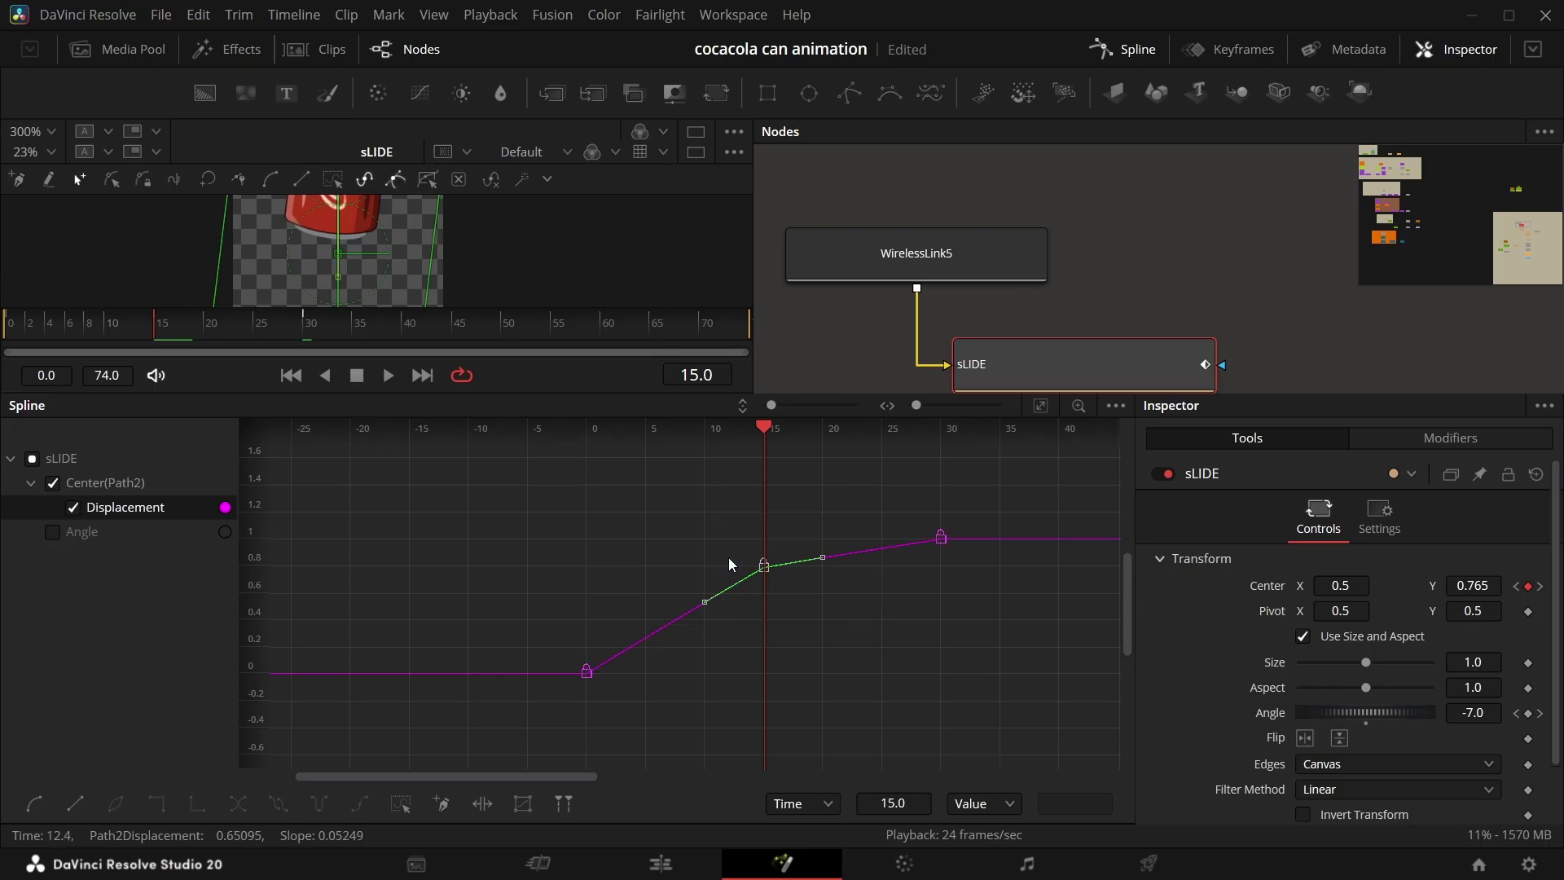
pyautogui.hotkey('ctrl', 'a')
pyautogui.press('s')
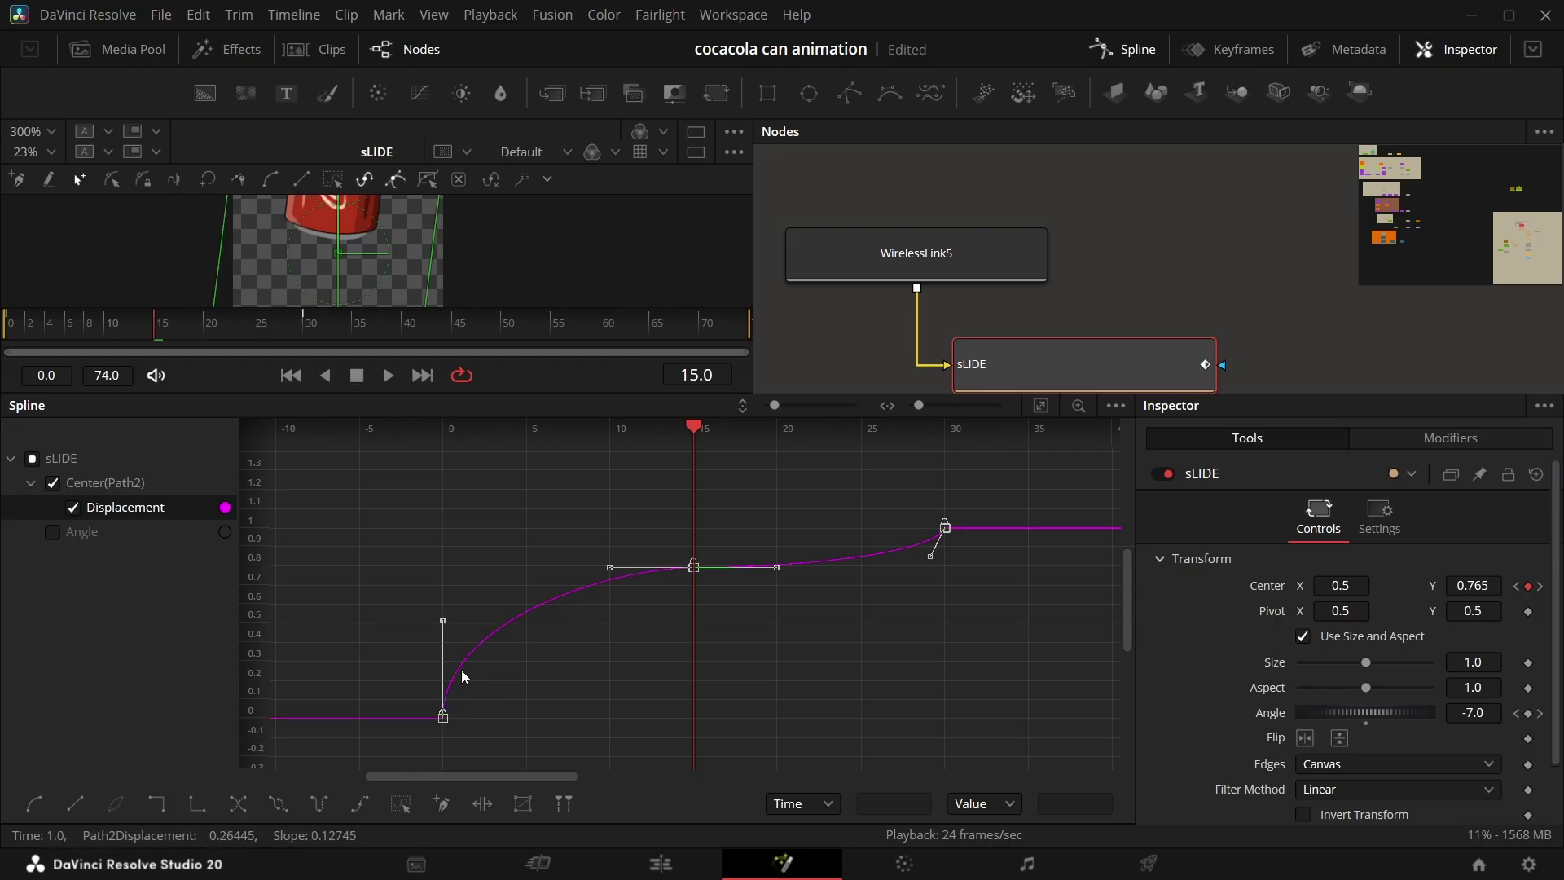
pyautogui.moveTo(571, 550); pyautogui.dragTo(836, 593)
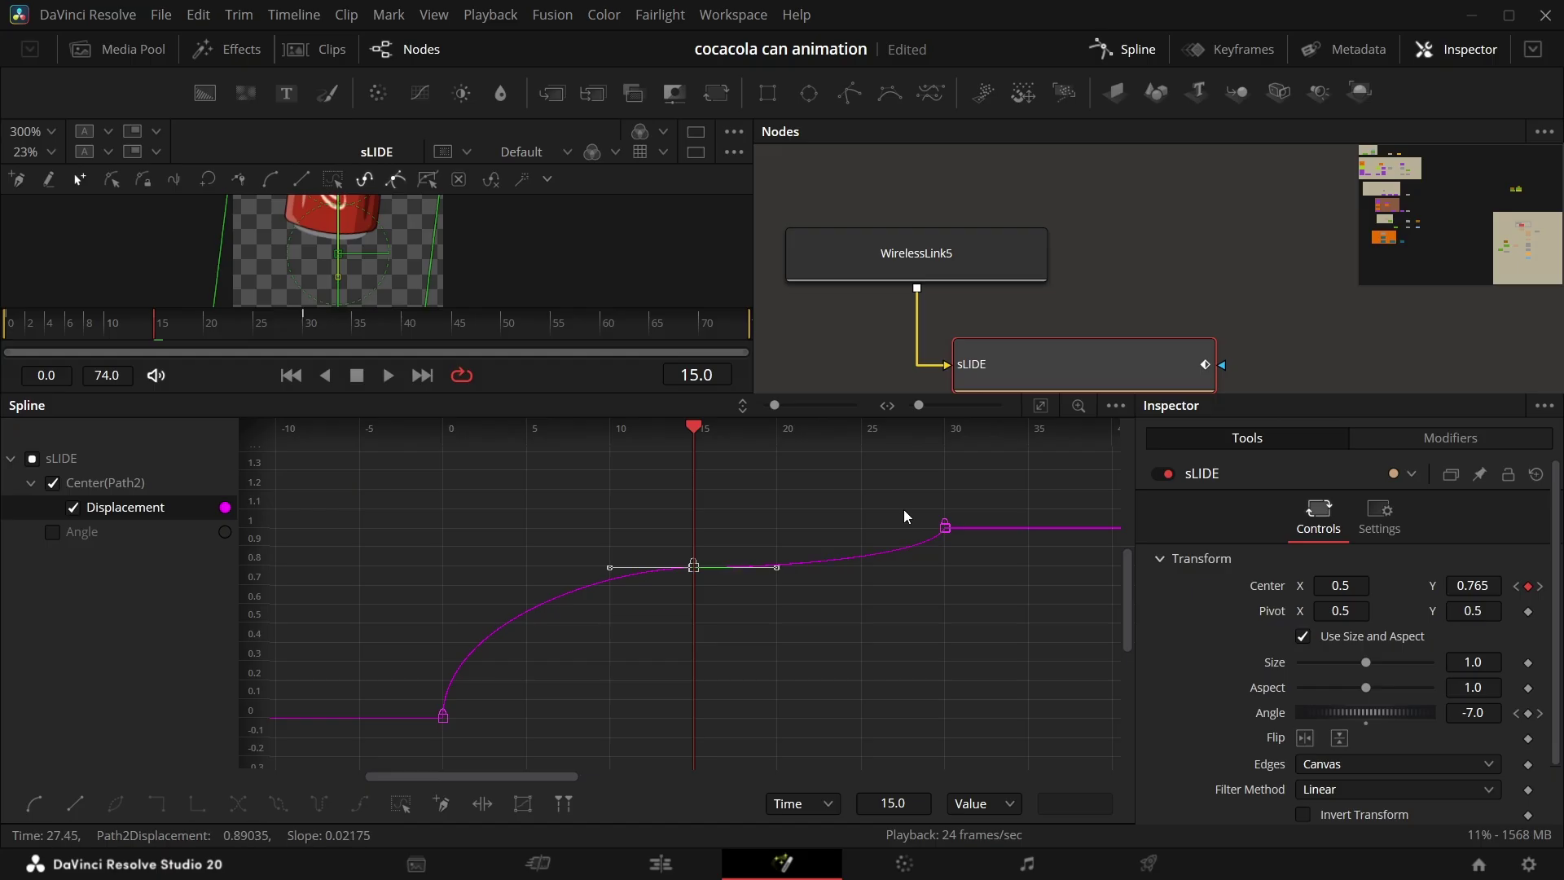
pyautogui.scroll(2, 904, 512)
pyautogui.click(980, 542)
pyautogui.scroll(-2, 940, 552)
pyautogui.scroll(1, 757, 701)
pyautogui.click(757, 701)
# Step: Show only sLIDE's Angle curve in the Spline editor, fit it to the view and return to frame 0
pyautogui.click(54, 533)
pyautogui.click(73, 508)
pyautogui.click(54, 531)
pyautogui.click(1039, 405)
pyautogui.scroll(-1, 834, 633)
pyautogui.click(865, 643)
pyautogui.press('Home')
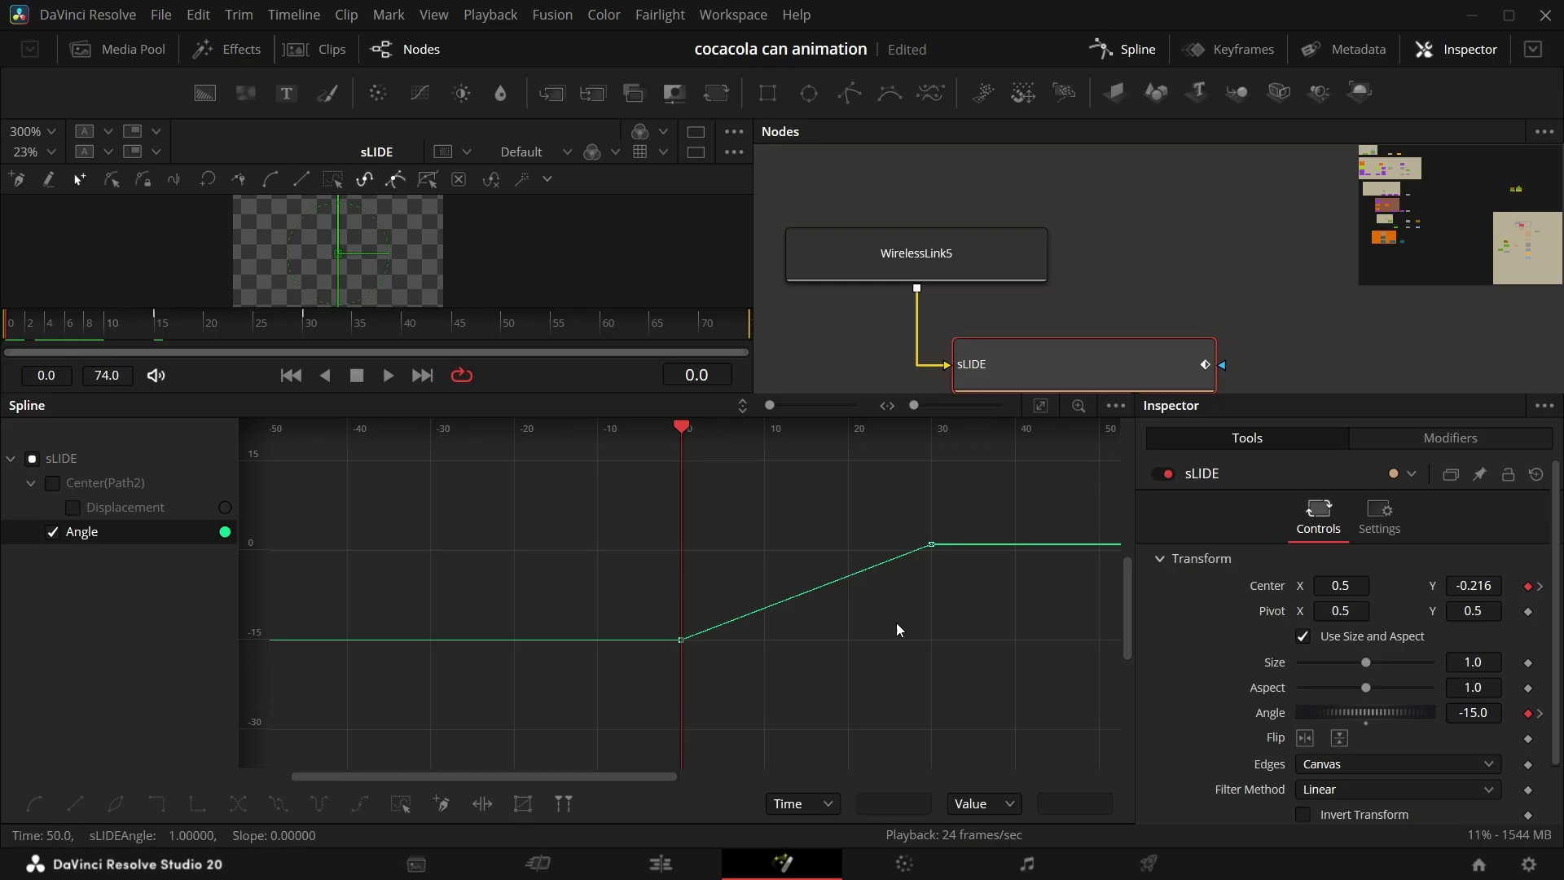
# Step: Keyframe sLIDE's Angle at 7.2 at frame 15
pyautogui.click(167, 326)
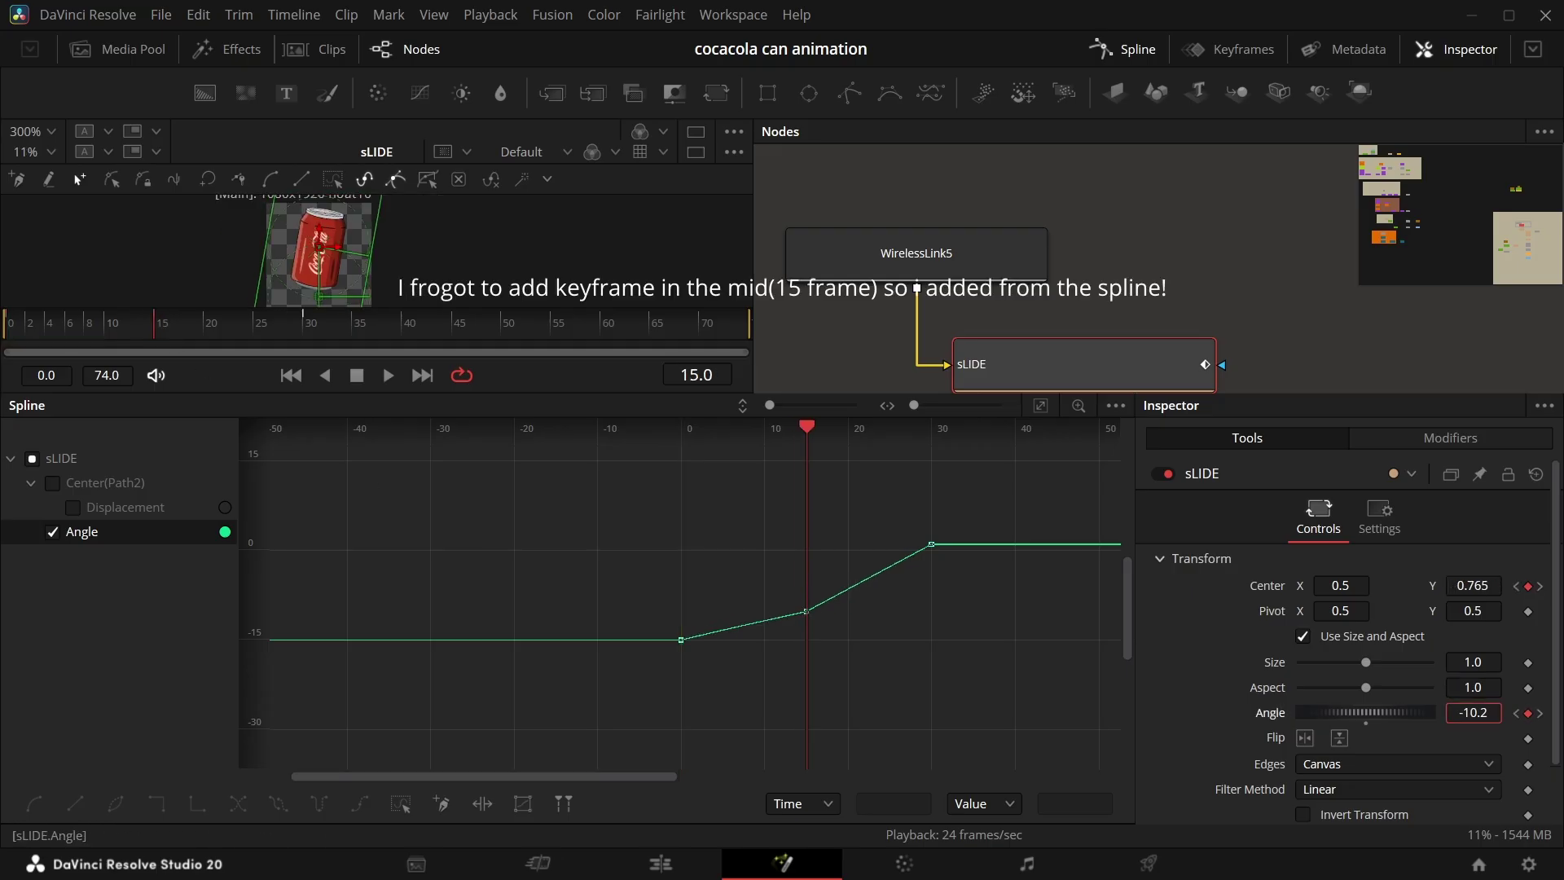
pyautogui.moveTo(1471, 712); pyautogui.dragTo(1534, 713)
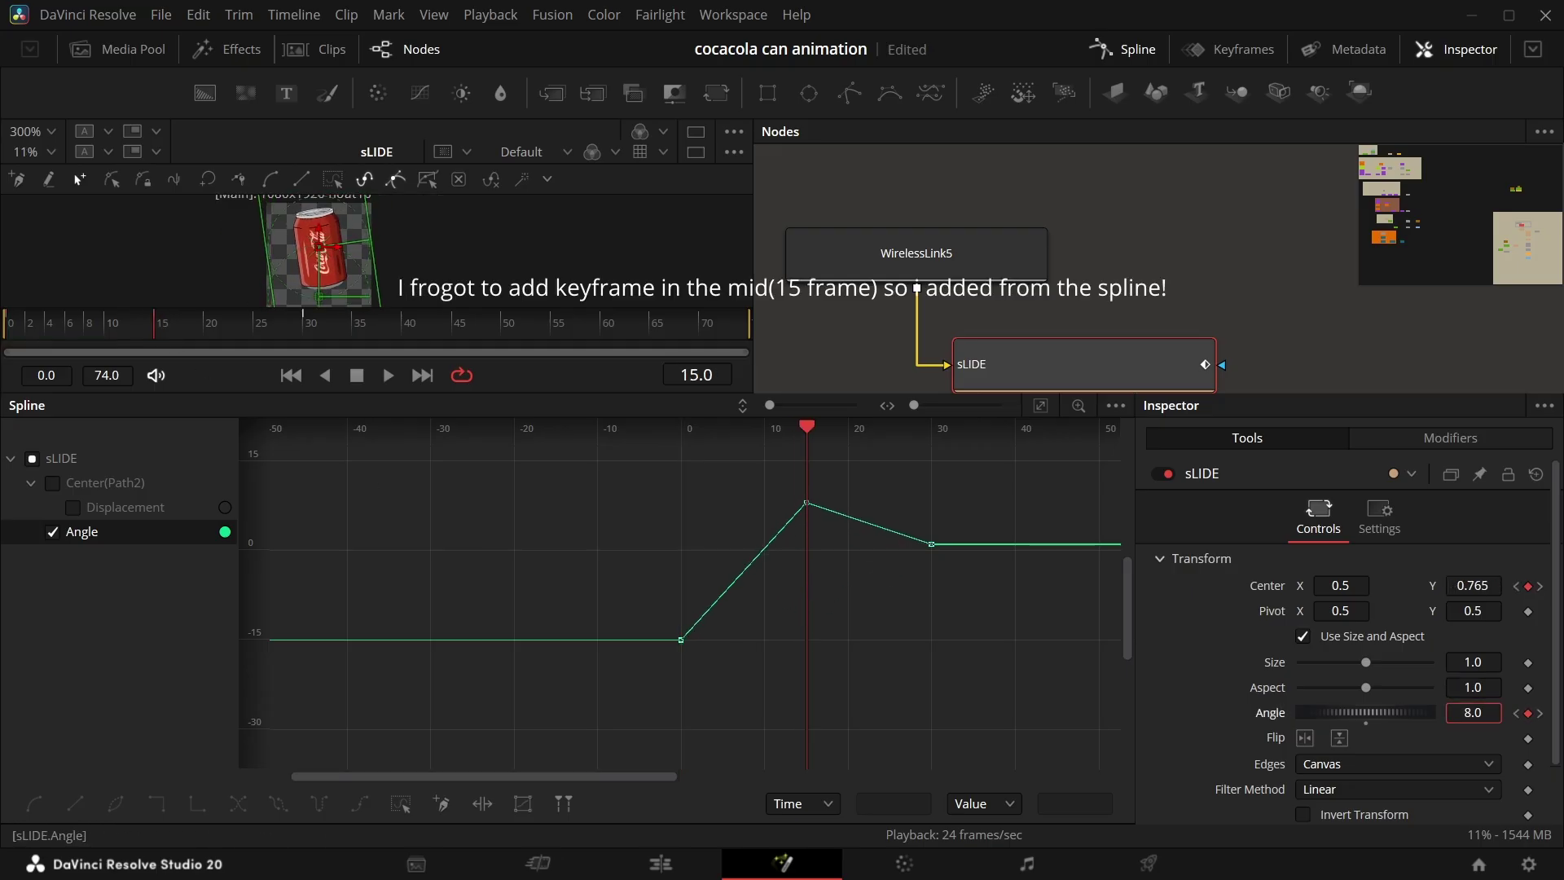
pyautogui.moveTo(1387, 713); pyautogui.dragTo(1373, 713)
# Step: Smooth sLIDE's Angle curve and pull the frame 0 and frame 30 handles upward to round the arc through frame 15
pyautogui.hotkey('shift', 's')
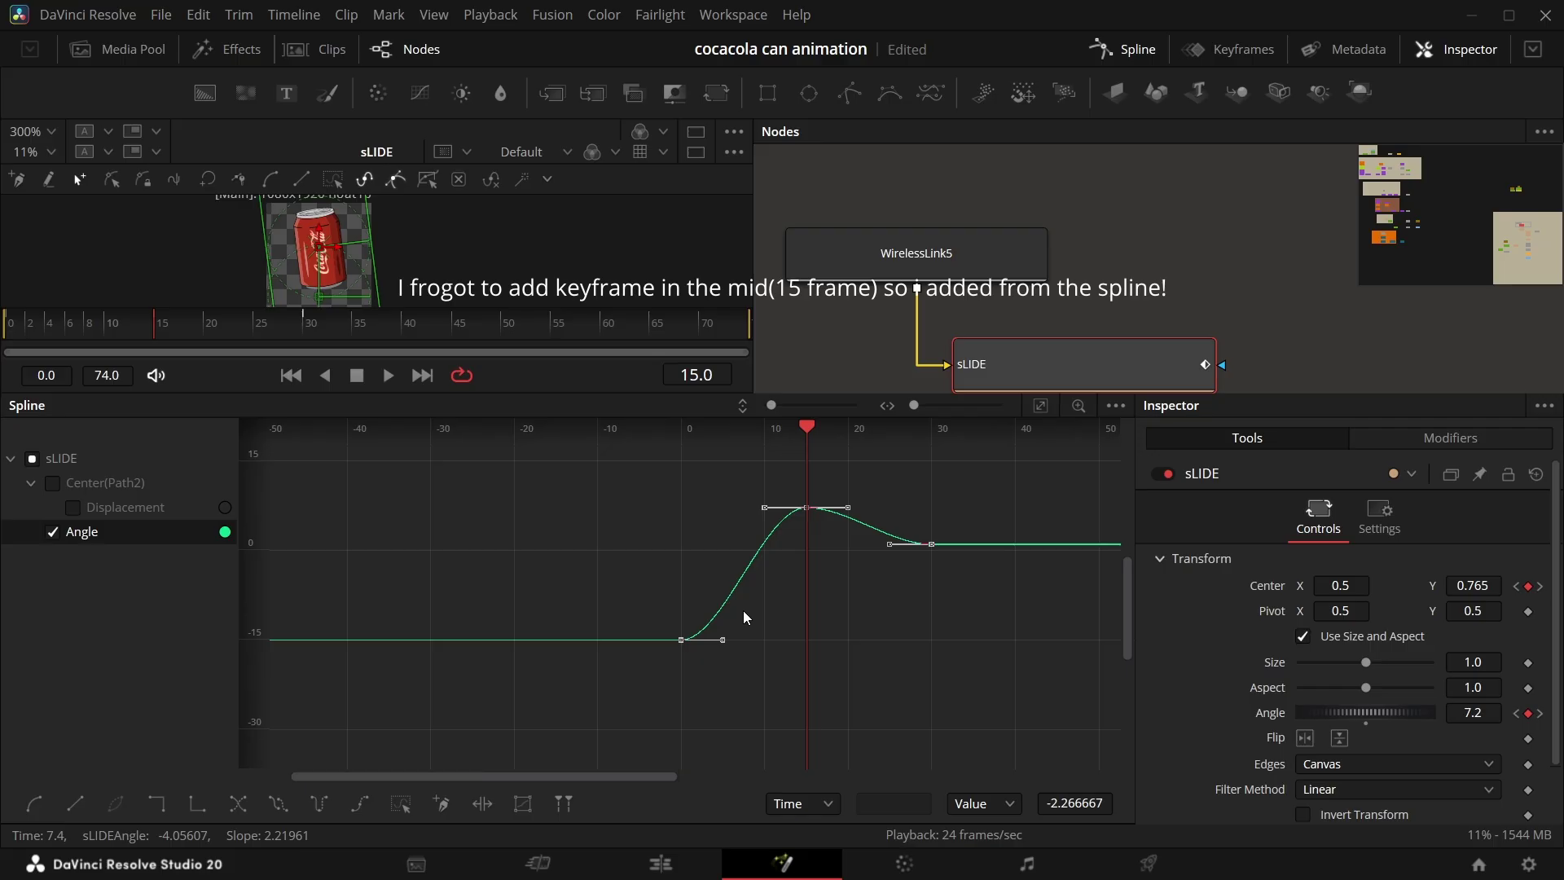
pyautogui.scroll(2, 743, 612)
pyautogui.moveTo(713, 652); pyautogui.dragTo(668, 555)
pyautogui.moveTo(943, 520); pyautogui.dragTo(976, 499)
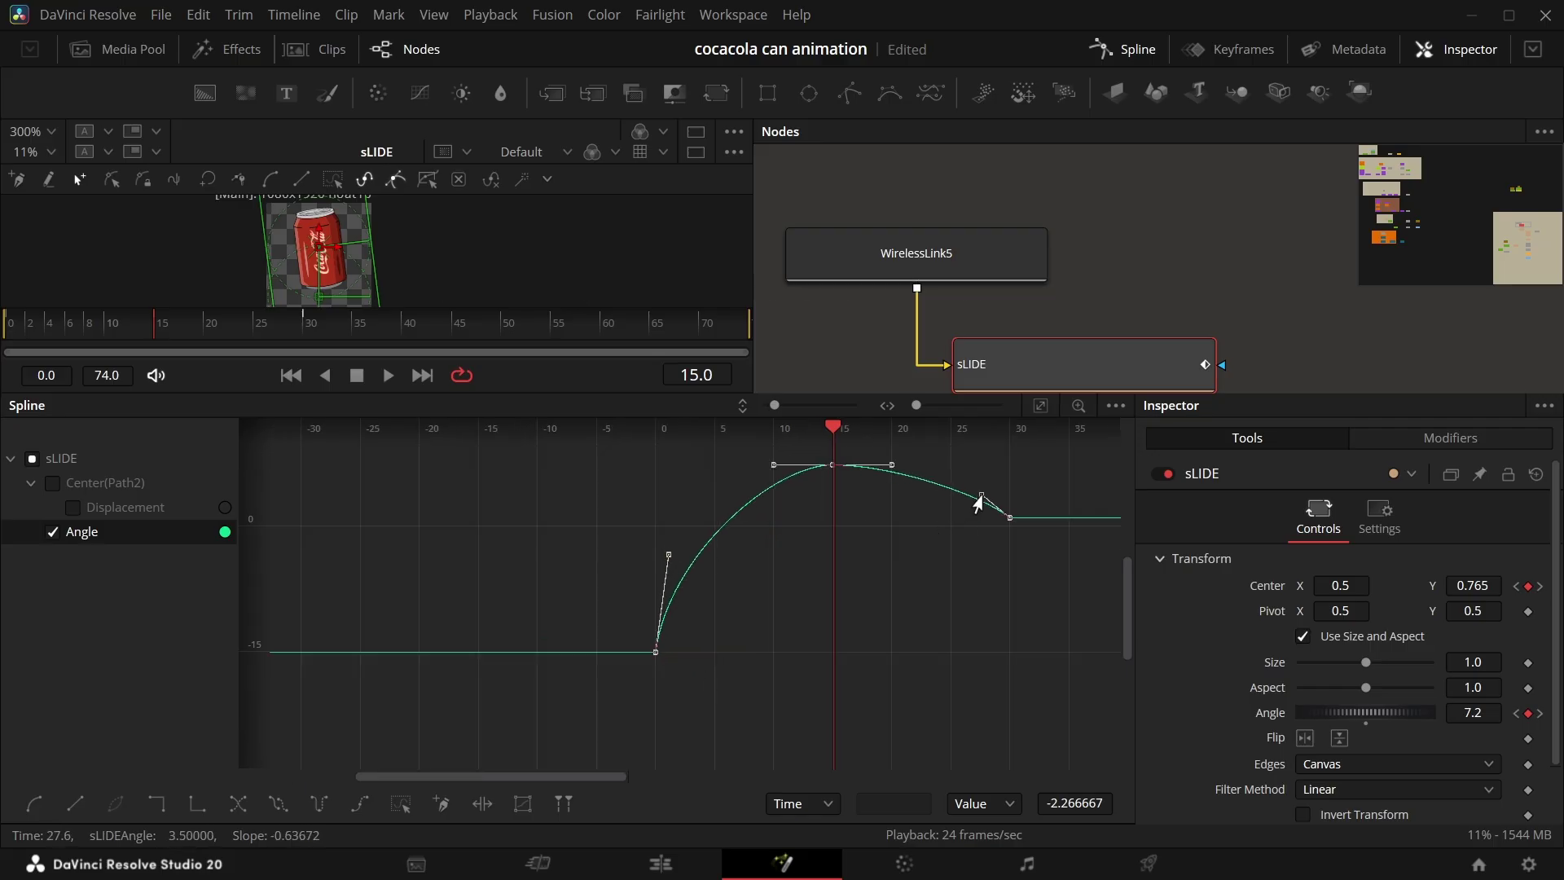
pyautogui.scroll(2, 791, 554)
pyautogui.scroll(-2, 770, 644)
pyautogui.moveTo(805, 551); pyautogui.dragTo(799, 632)
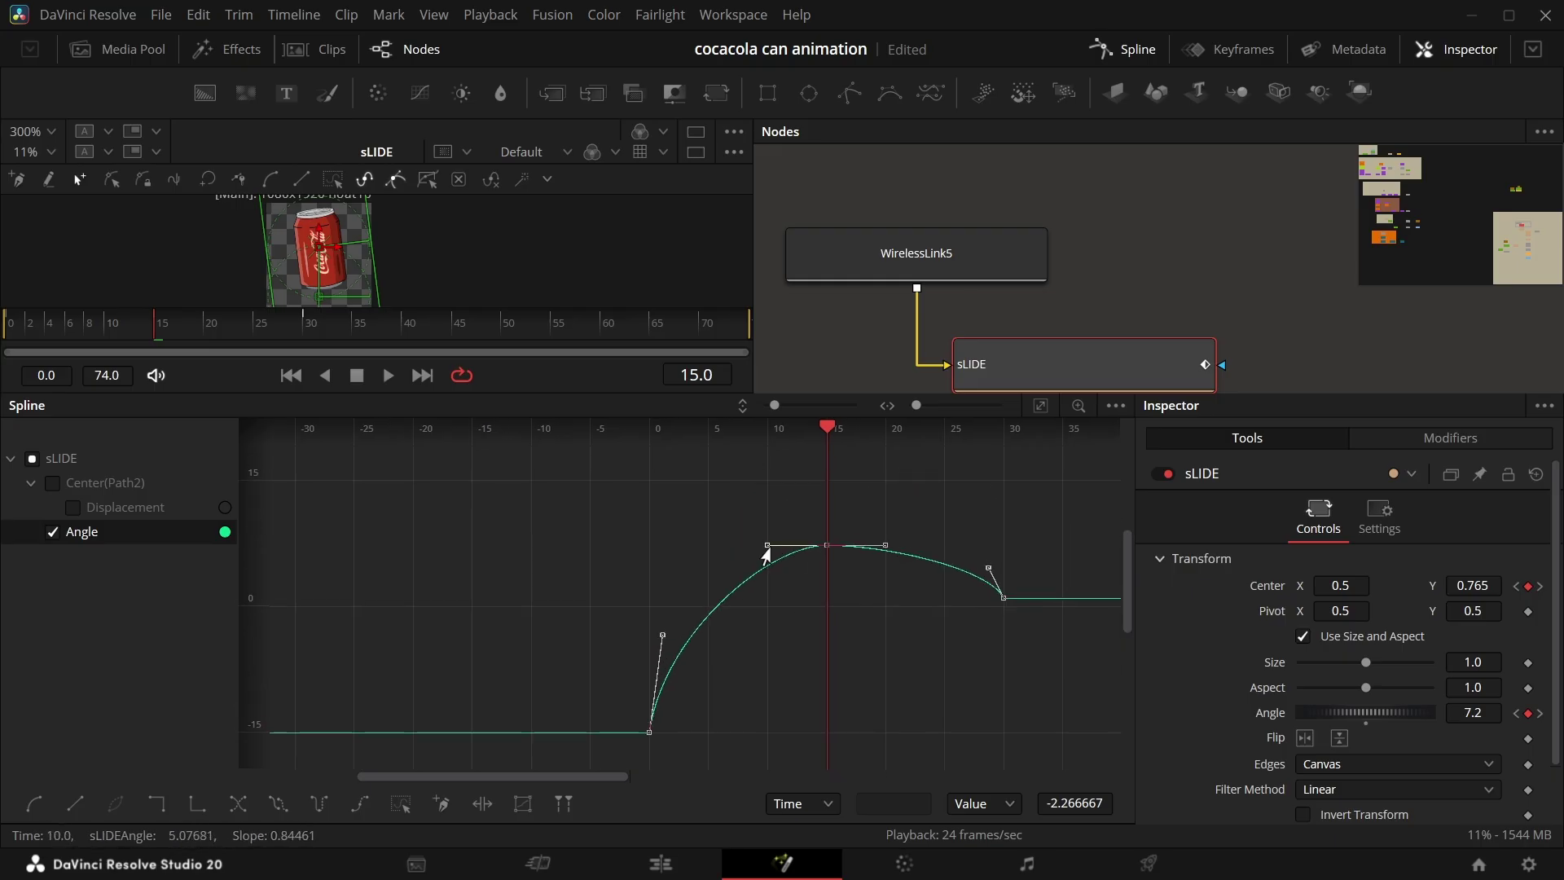
pyautogui.click(867, 609)
pyautogui.scroll(-4, 868, 609)
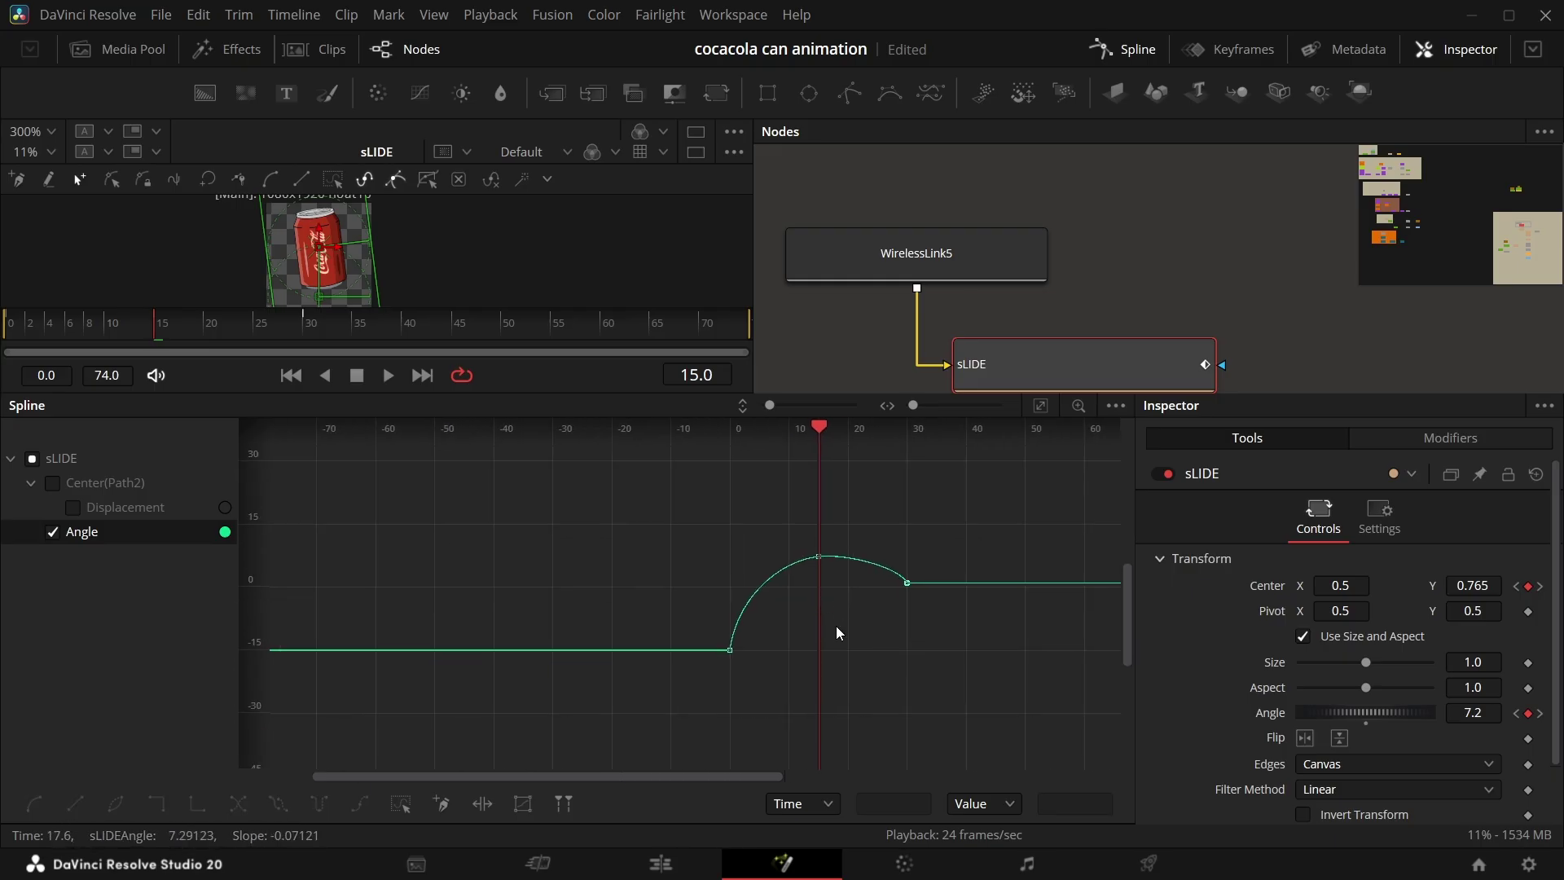
pyautogui.scroll(-2, 844, 622)
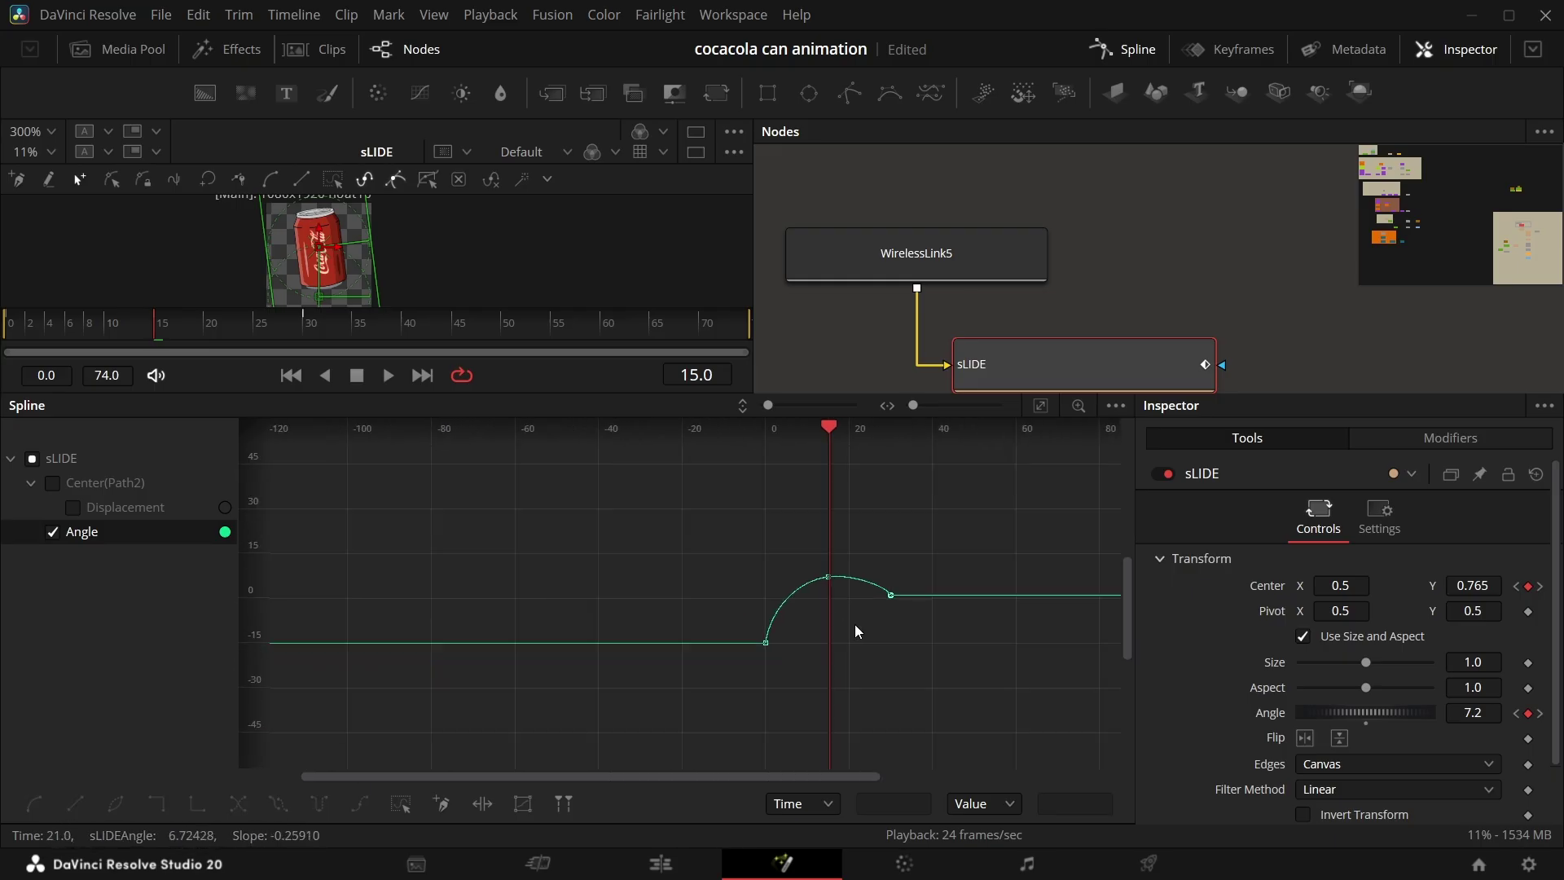
# Step: Close the Spline editor and play the slide animation from the start to check its motion
pyautogui.click(1119, 56)
pyautogui.click(20, 745)
pyautogui.press('space')
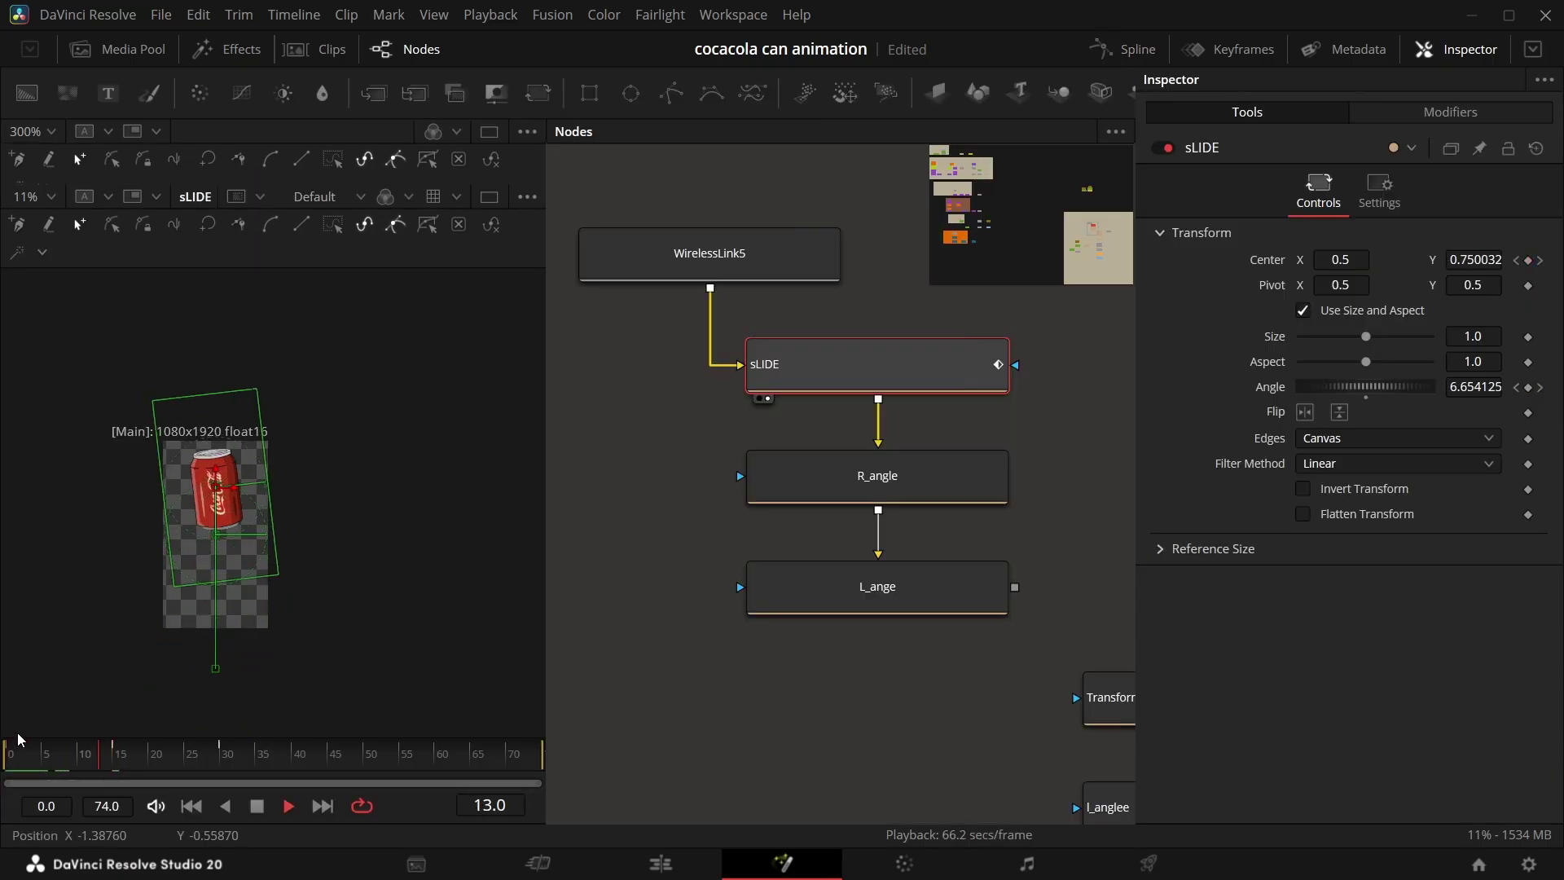
pyautogui.click(8, 750)
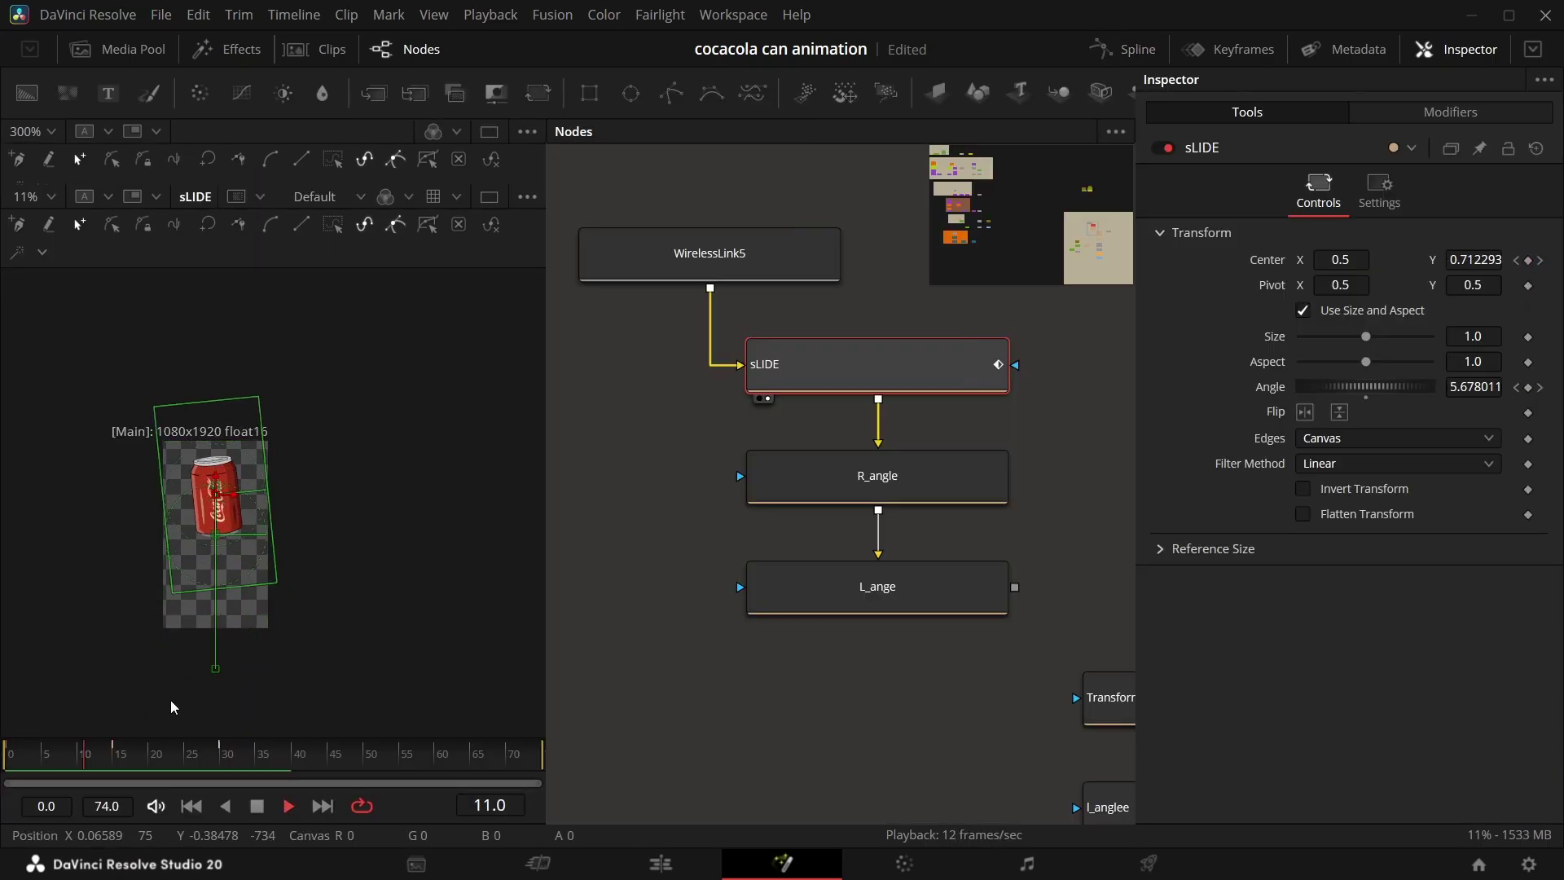
pyautogui.press('space')
# Step: Go to frame 30 and set R_angle's pivot to X 0.696, Y 0.312 and L_ange's pivot to X 0.314, Y 0.299
pyautogui.scroll(3, 217, 535)
pyautogui.moveTo(738, 620); pyautogui.dragTo(636, 657)
pyautogui.click(852, 537)
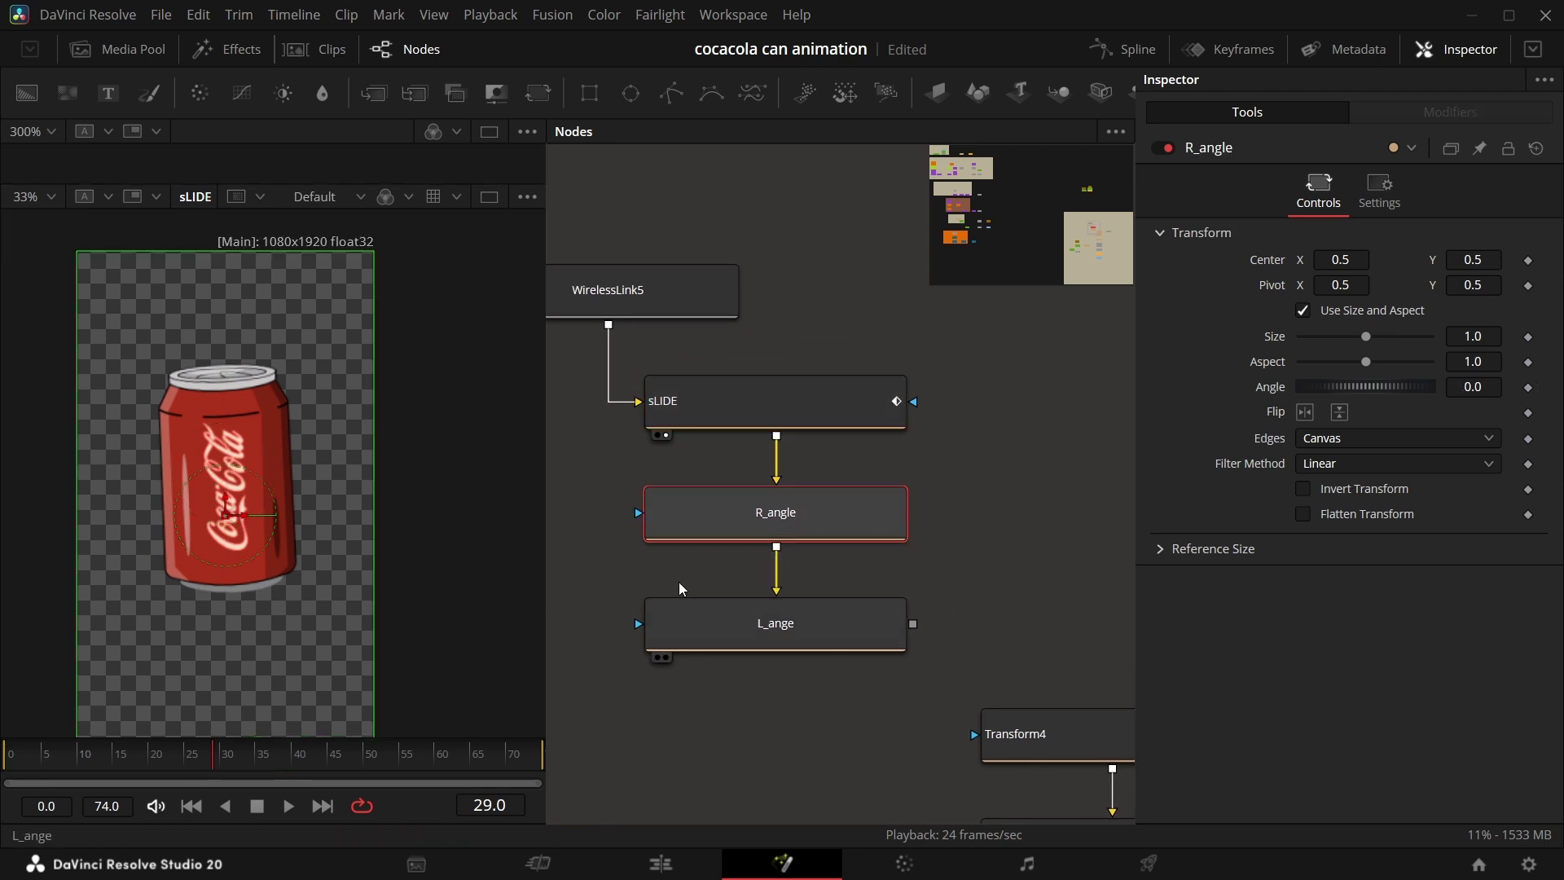
pyautogui.click(711, 432)
pyautogui.moveTo(147, 754); pyautogui.dragTo(226, 762)
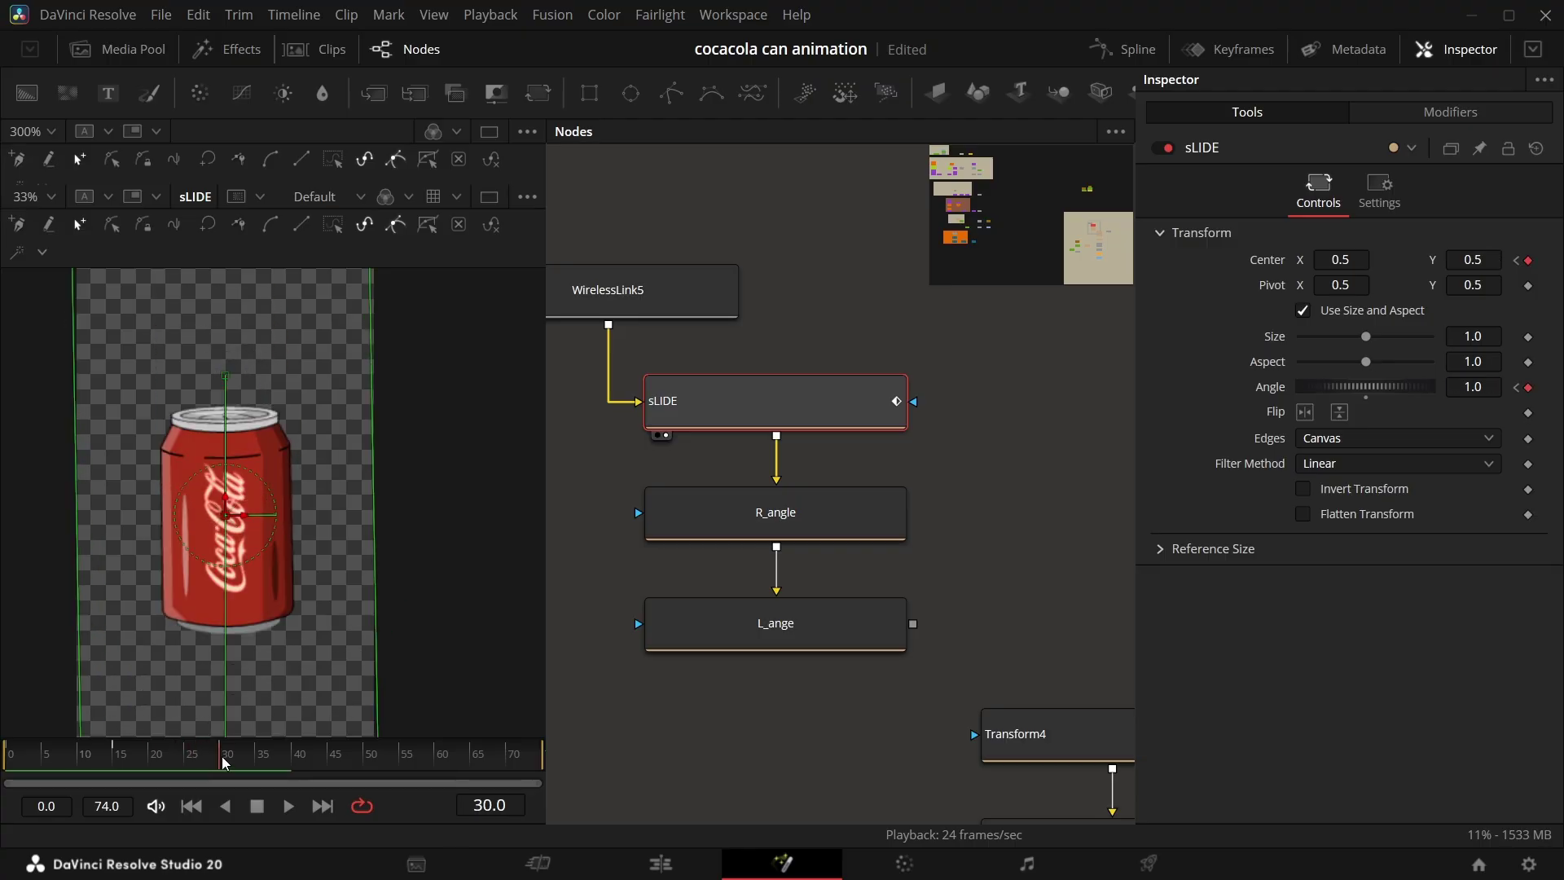
pyautogui.click(852, 501)
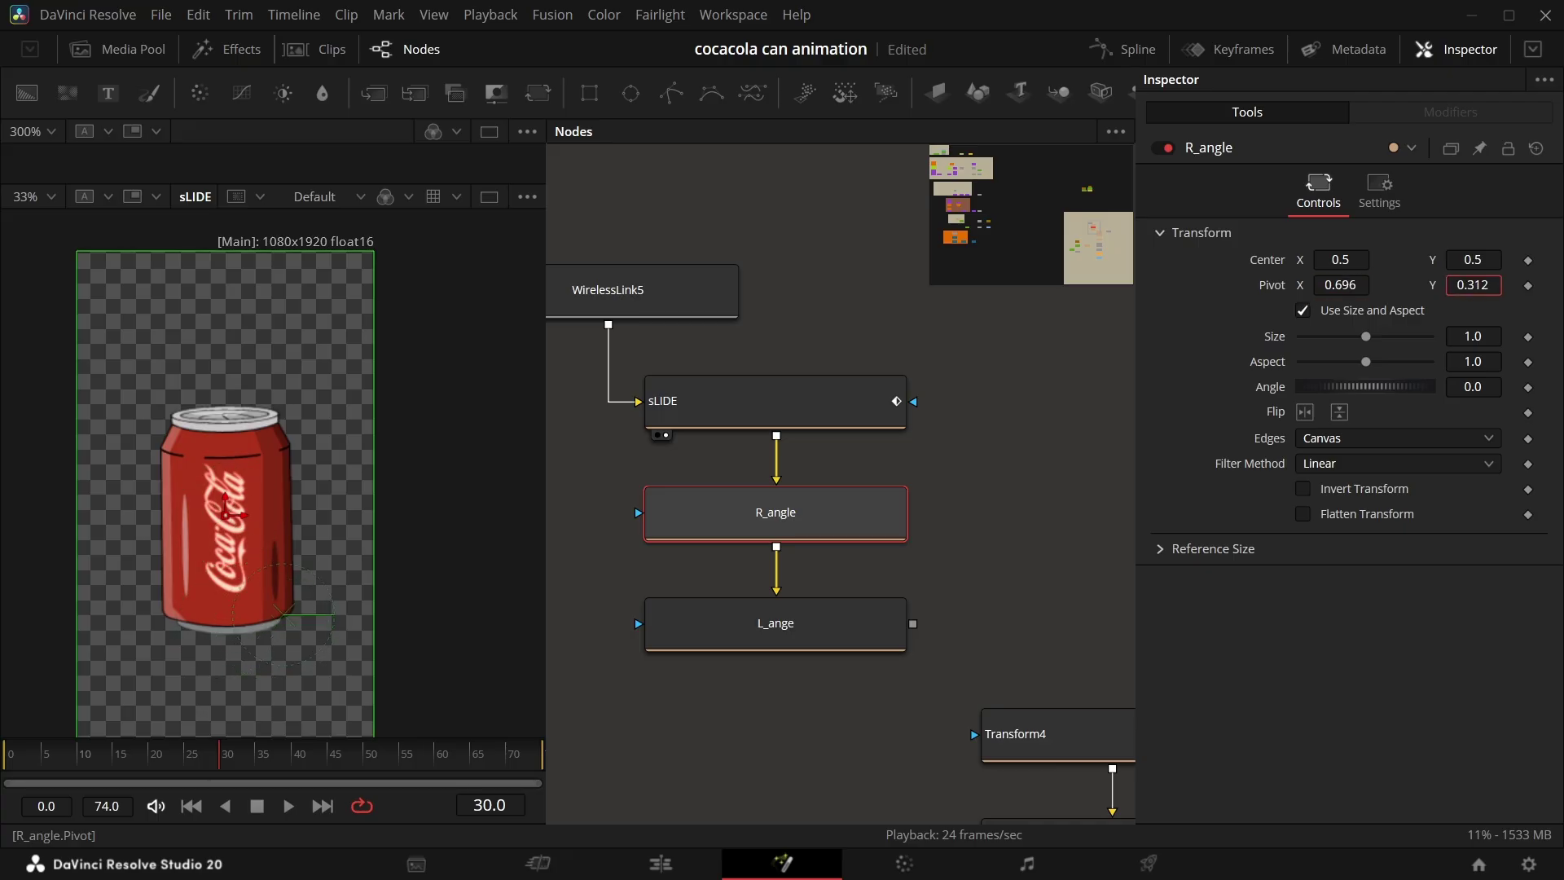
pyautogui.click(859, 622)
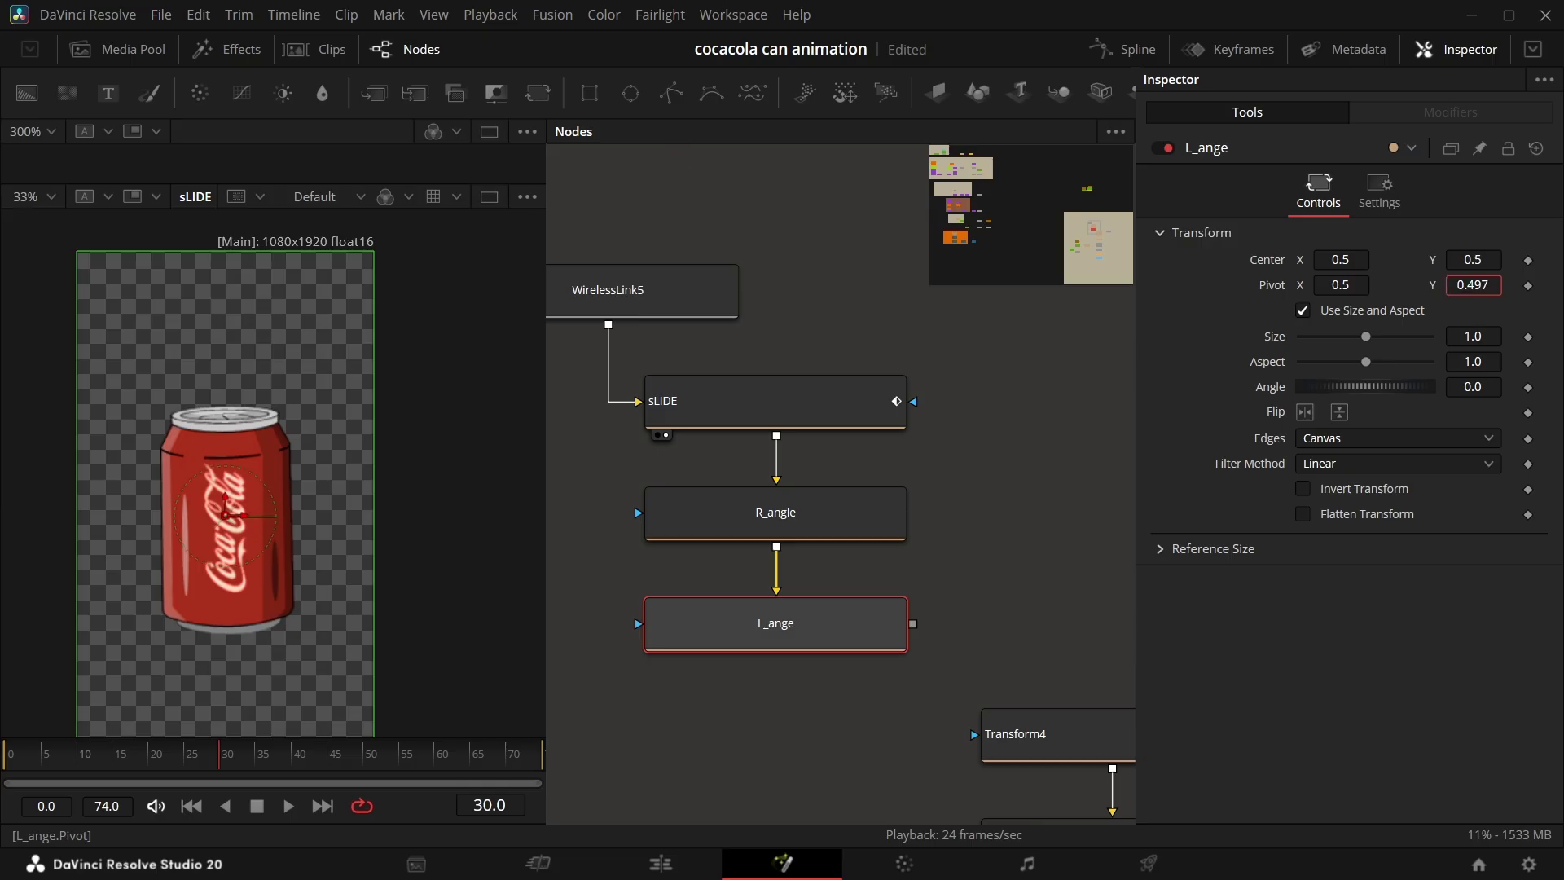
pyautogui.moveTo(1472, 284); pyautogui.dragTo(707, 510)
# Step: Keyframe R_angle's Angle at 0 at frame 30 and -12.4 at frame 40, with L_ange shown in the viewer
pyautogui.click(774, 511)
pyautogui.click(1528, 388)
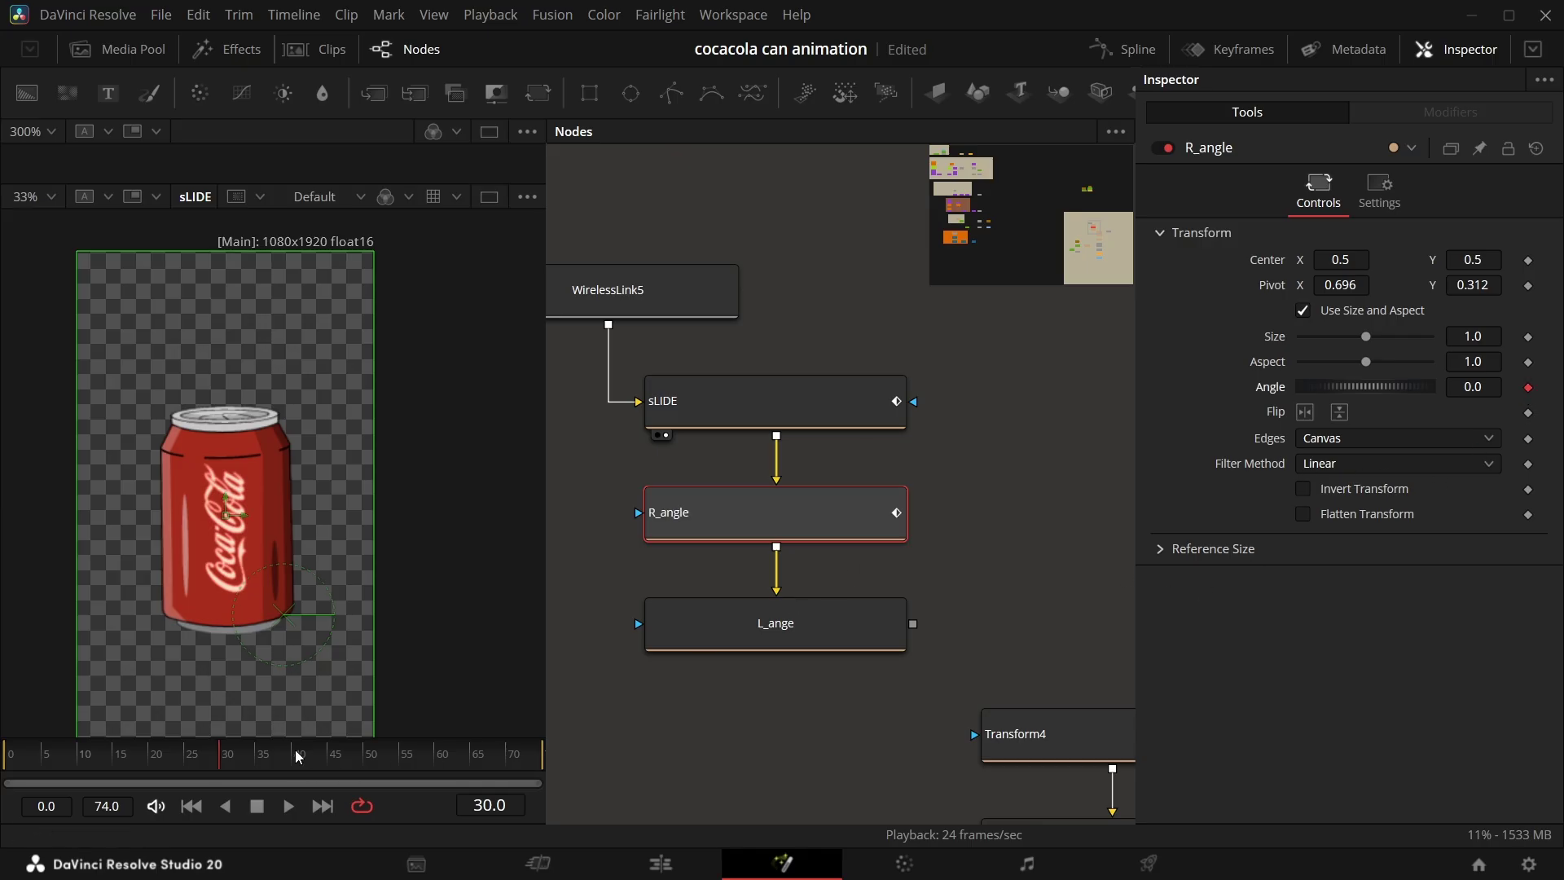
pyautogui.moveTo(1475, 395); pyautogui.dragTo(1368, 437)
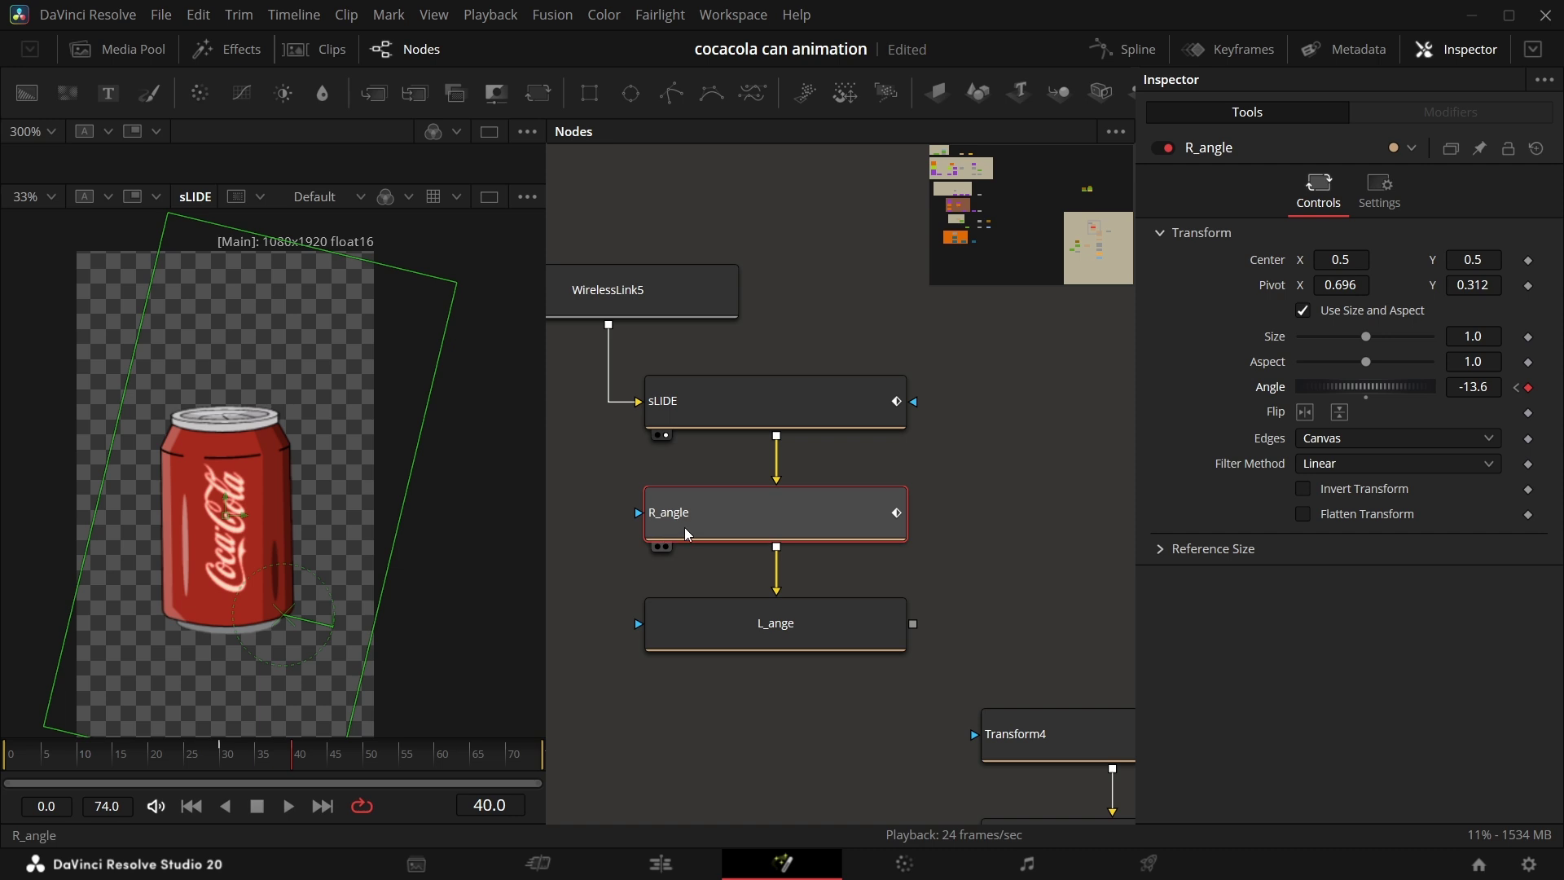
pyautogui.moveTo(717, 640); pyautogui.dragTo(405, 603)
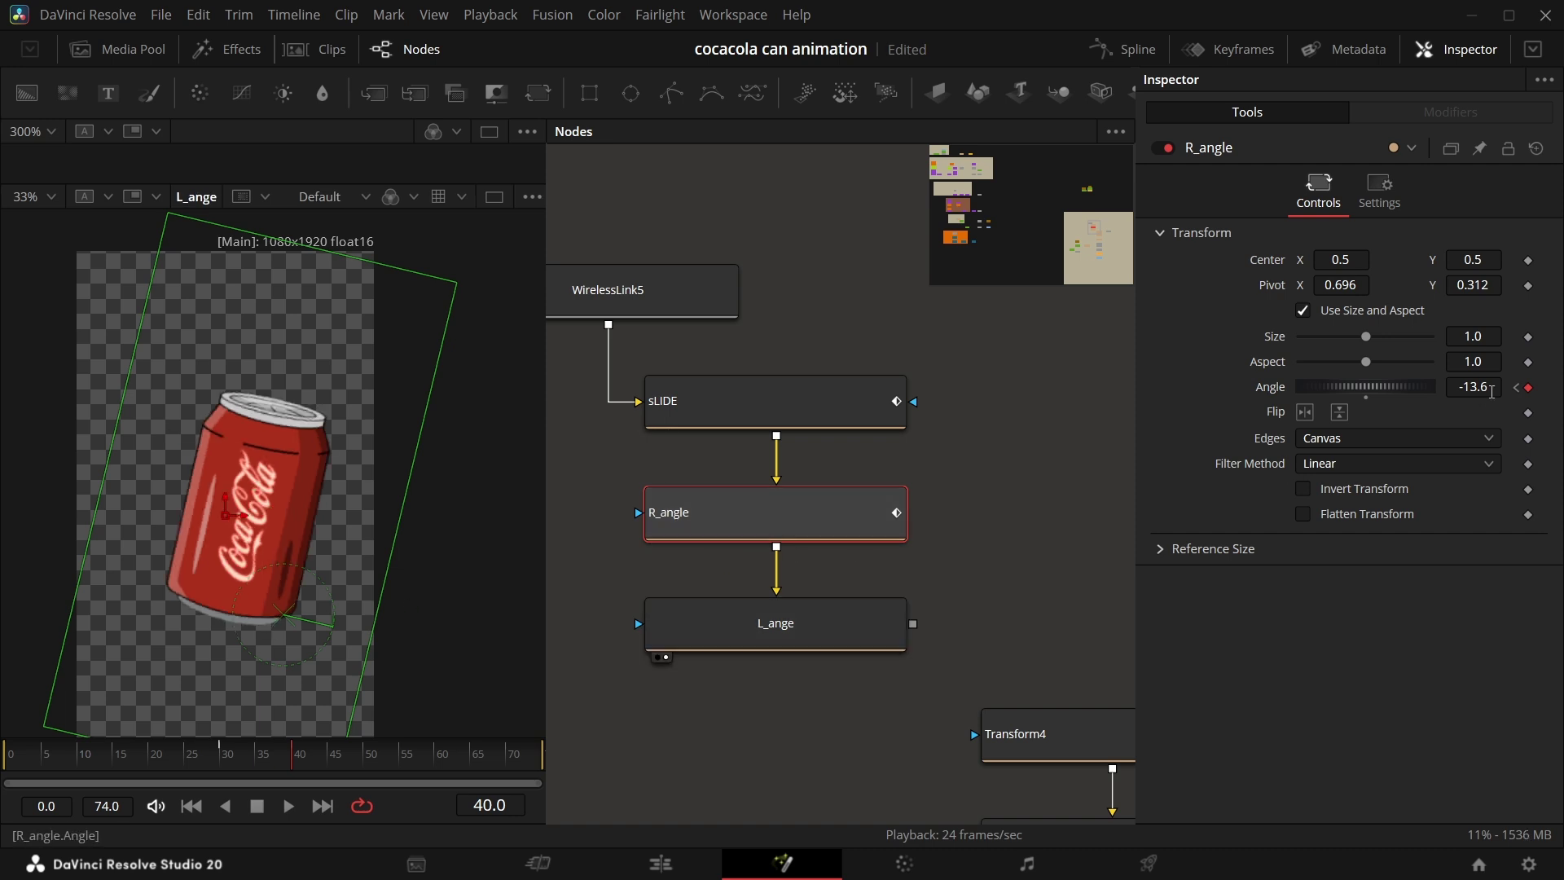
pyautogui.moveTo(1473, 394); pyautogui.dragTo(1483, 394)
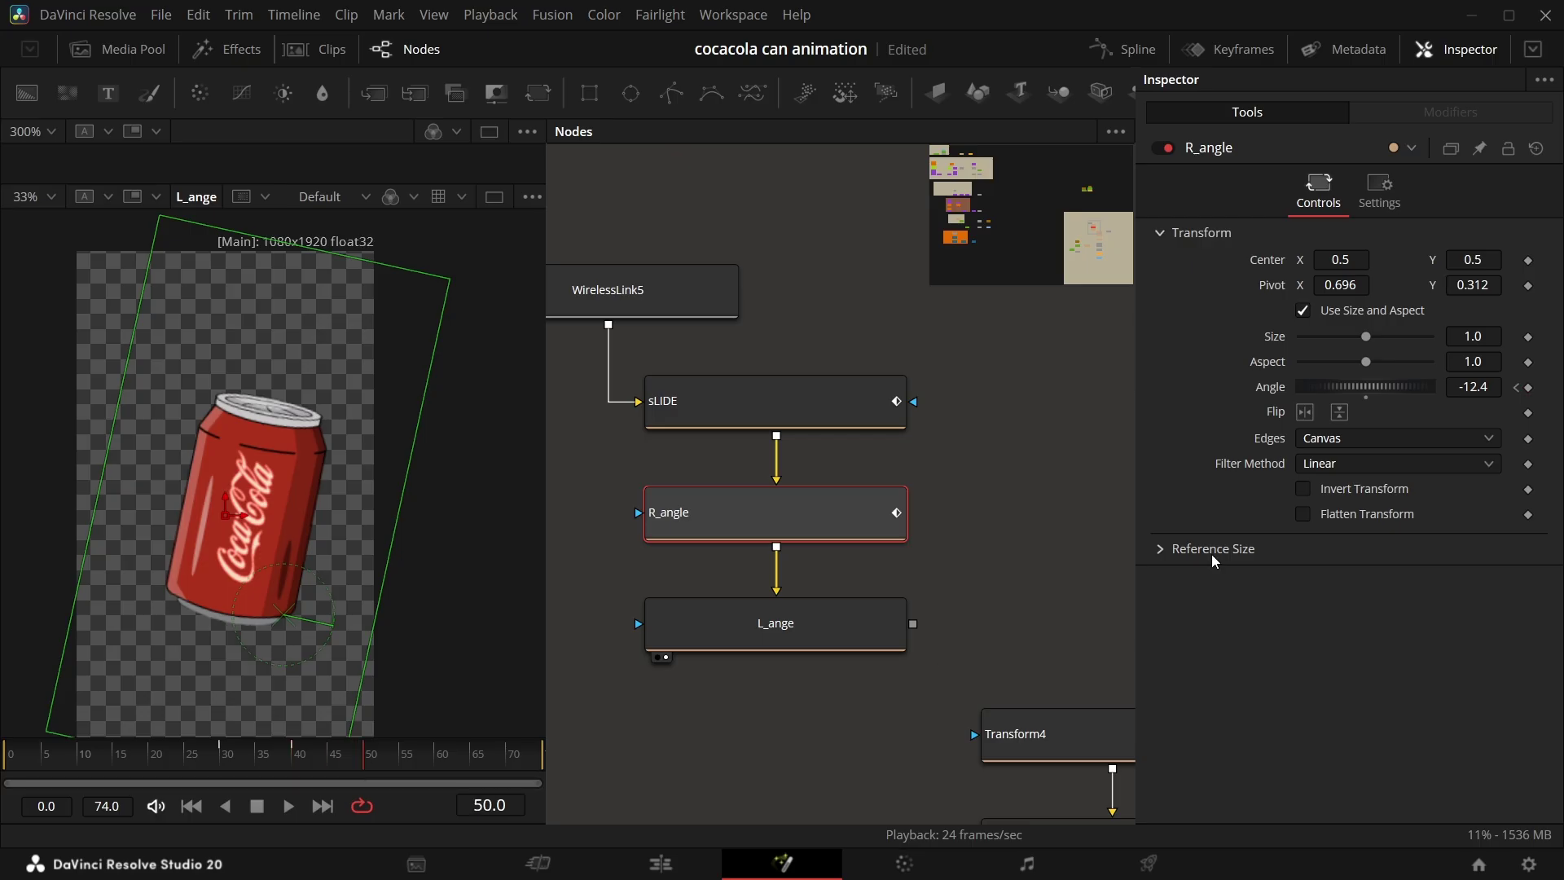
# Step: At frame 50, keyframe both R_angle's Angle and L_ange's Angle at 0
pyautogui.press('Return')
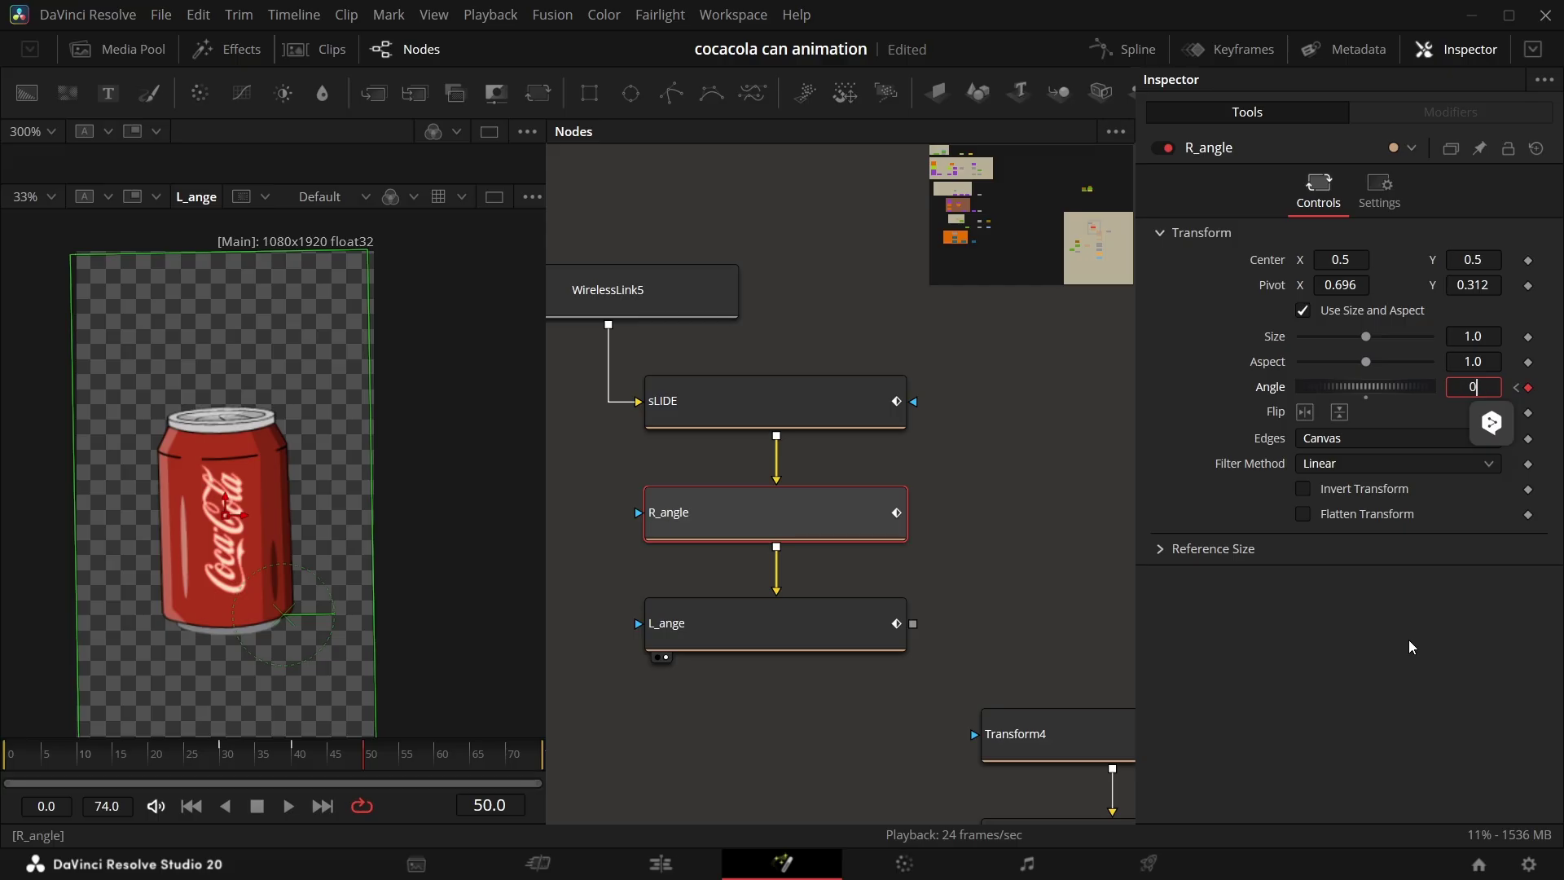
pyautogui.press('Return')
pyautogui.click(827, 623)
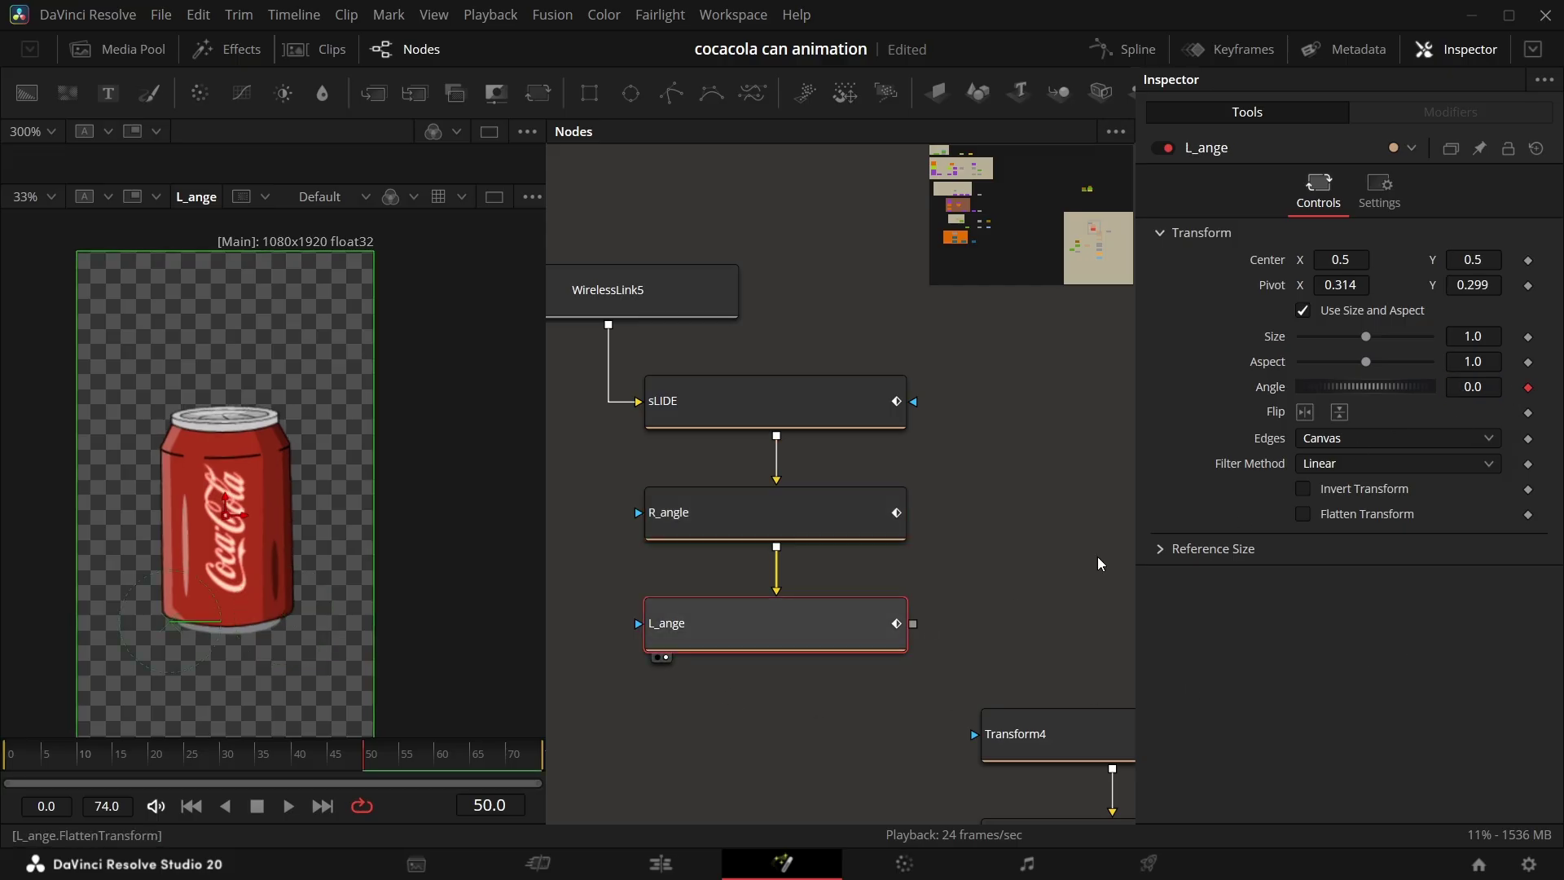
pyautogui.click(722, 522)
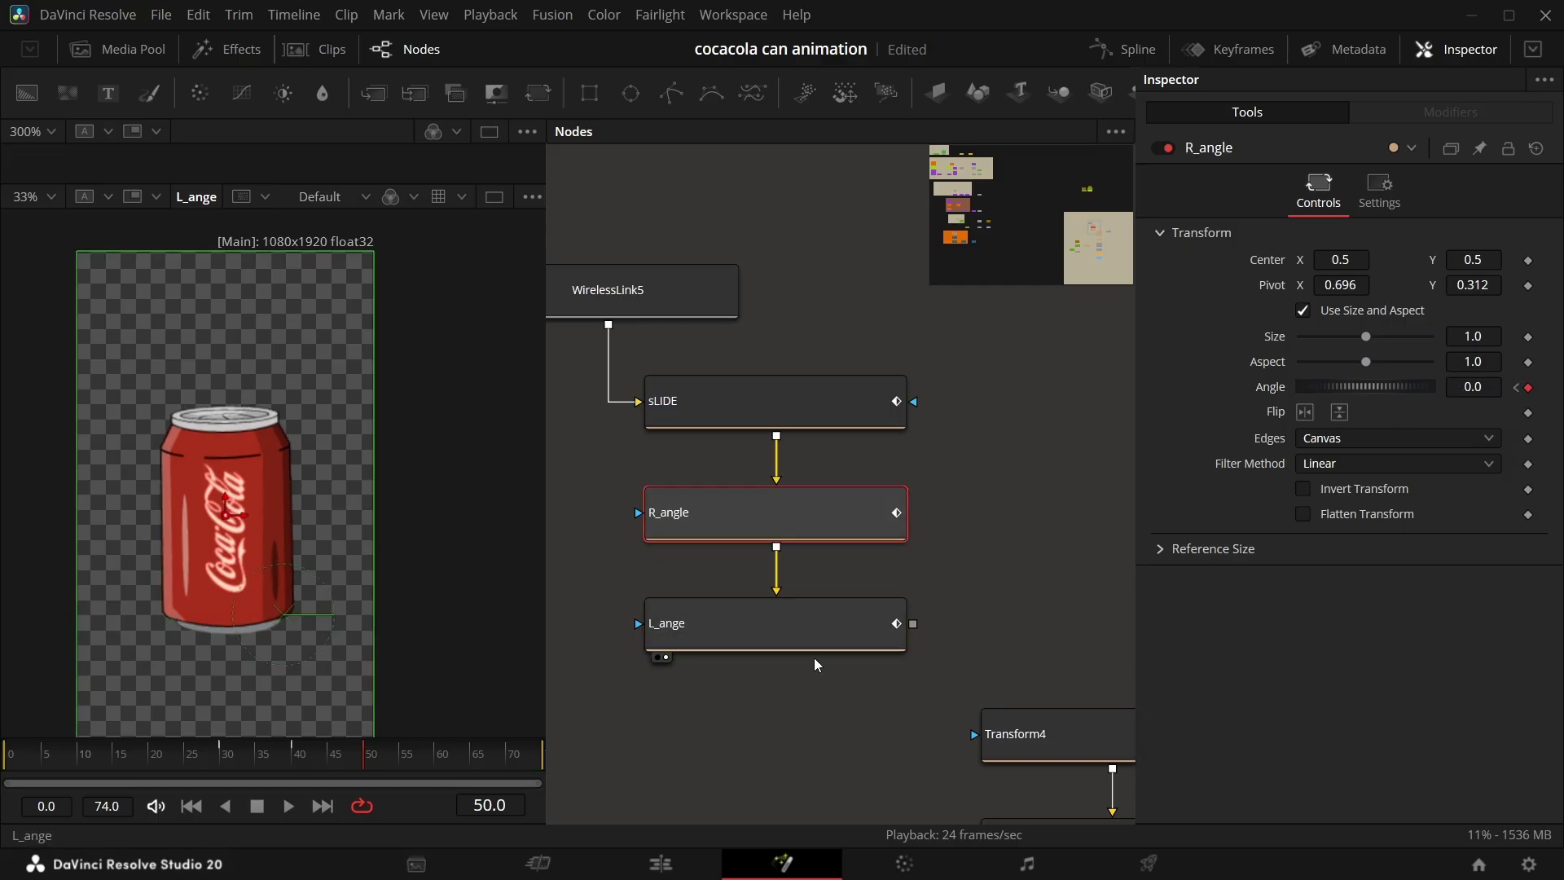
# Step: Keyframe L_ange's Angle at 12.6 at frame 60 and back to 0 at frame 70
pyautogui.click(817, 637)
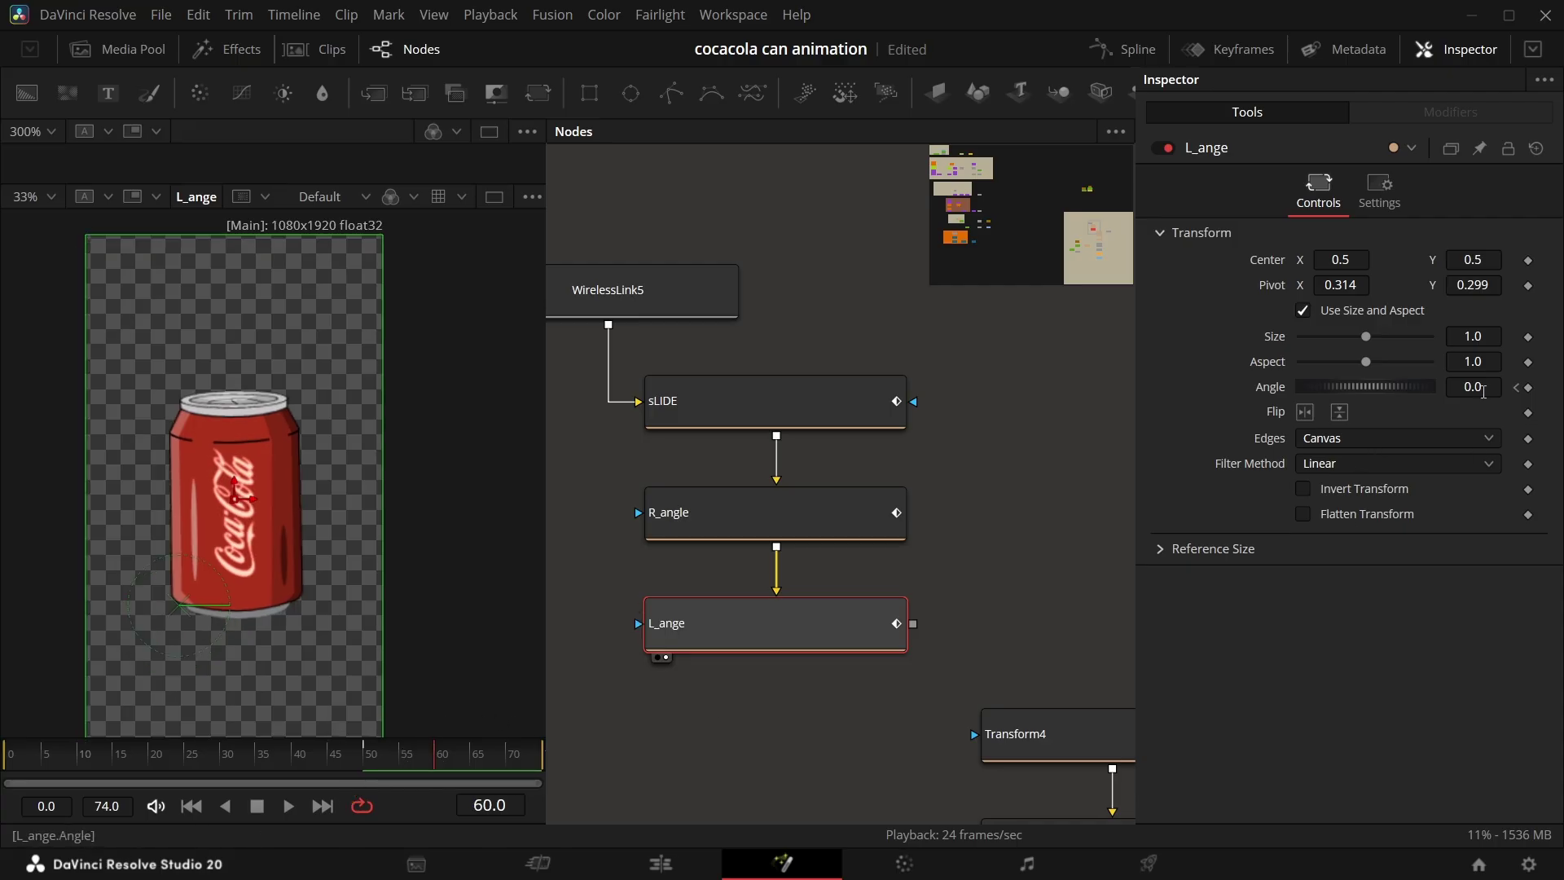
pyautogui.moveTo(1482, 392); pyautogui.dragTo(1504, 392)
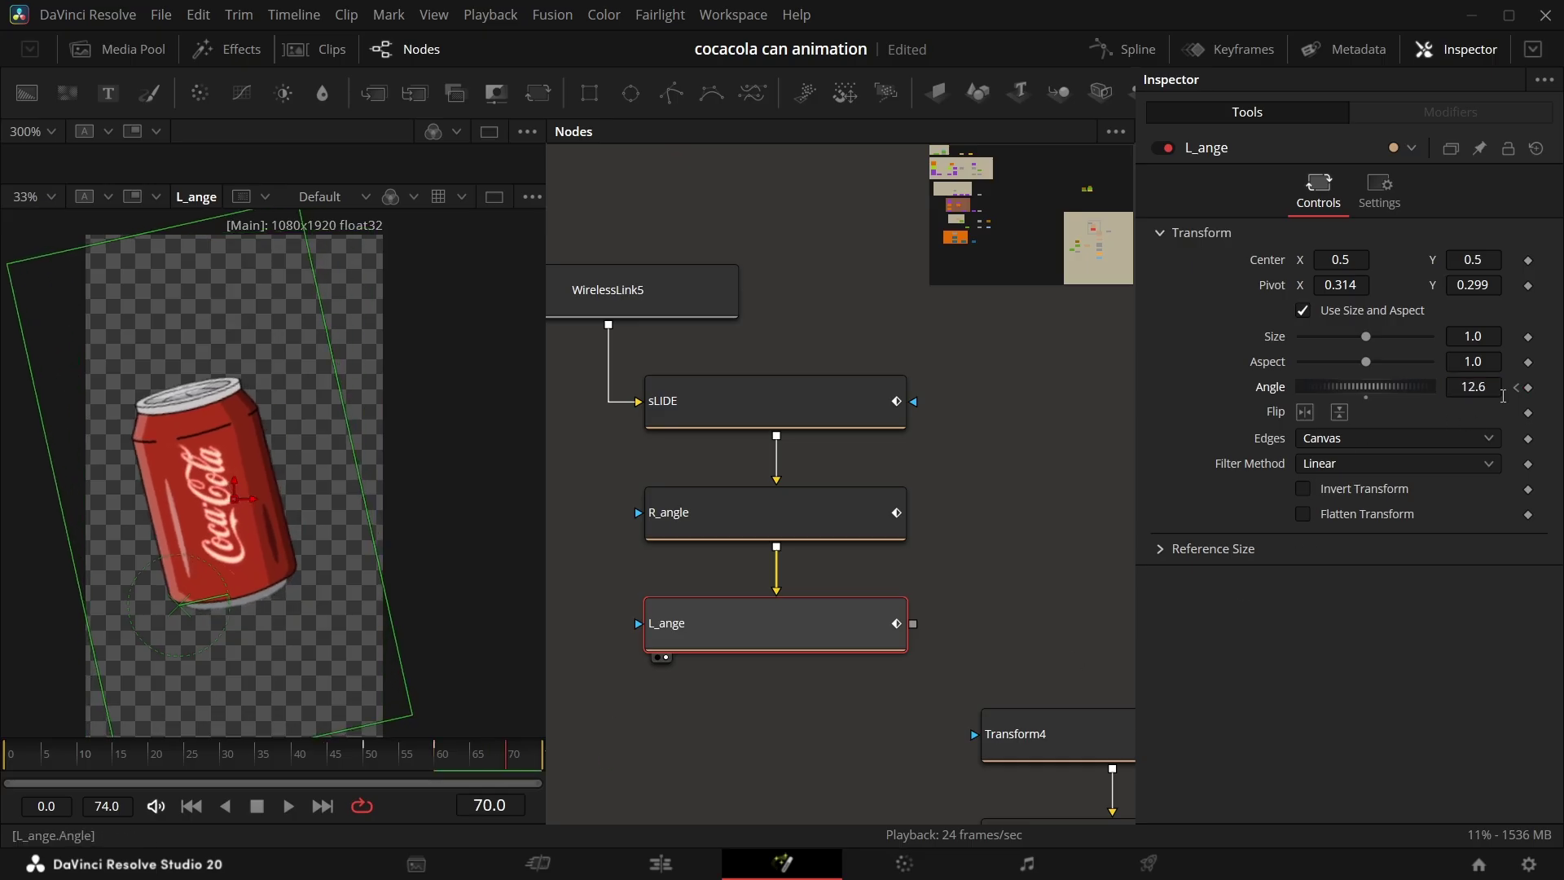
pyautogui.click(1493, 395)
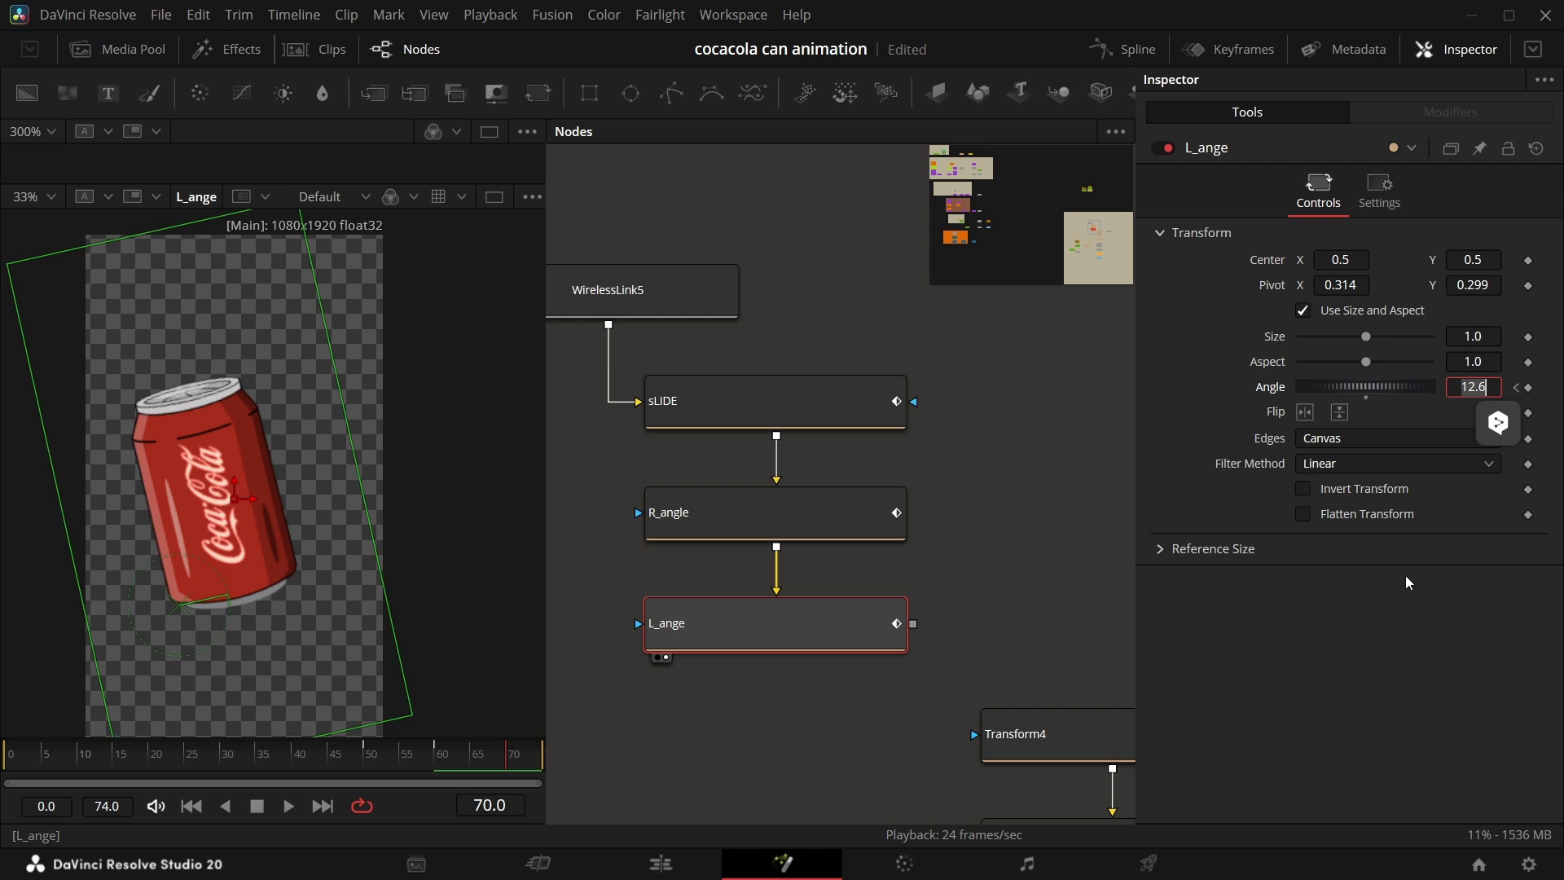
pyautogui.write('0')
pyautogui.press('Return')
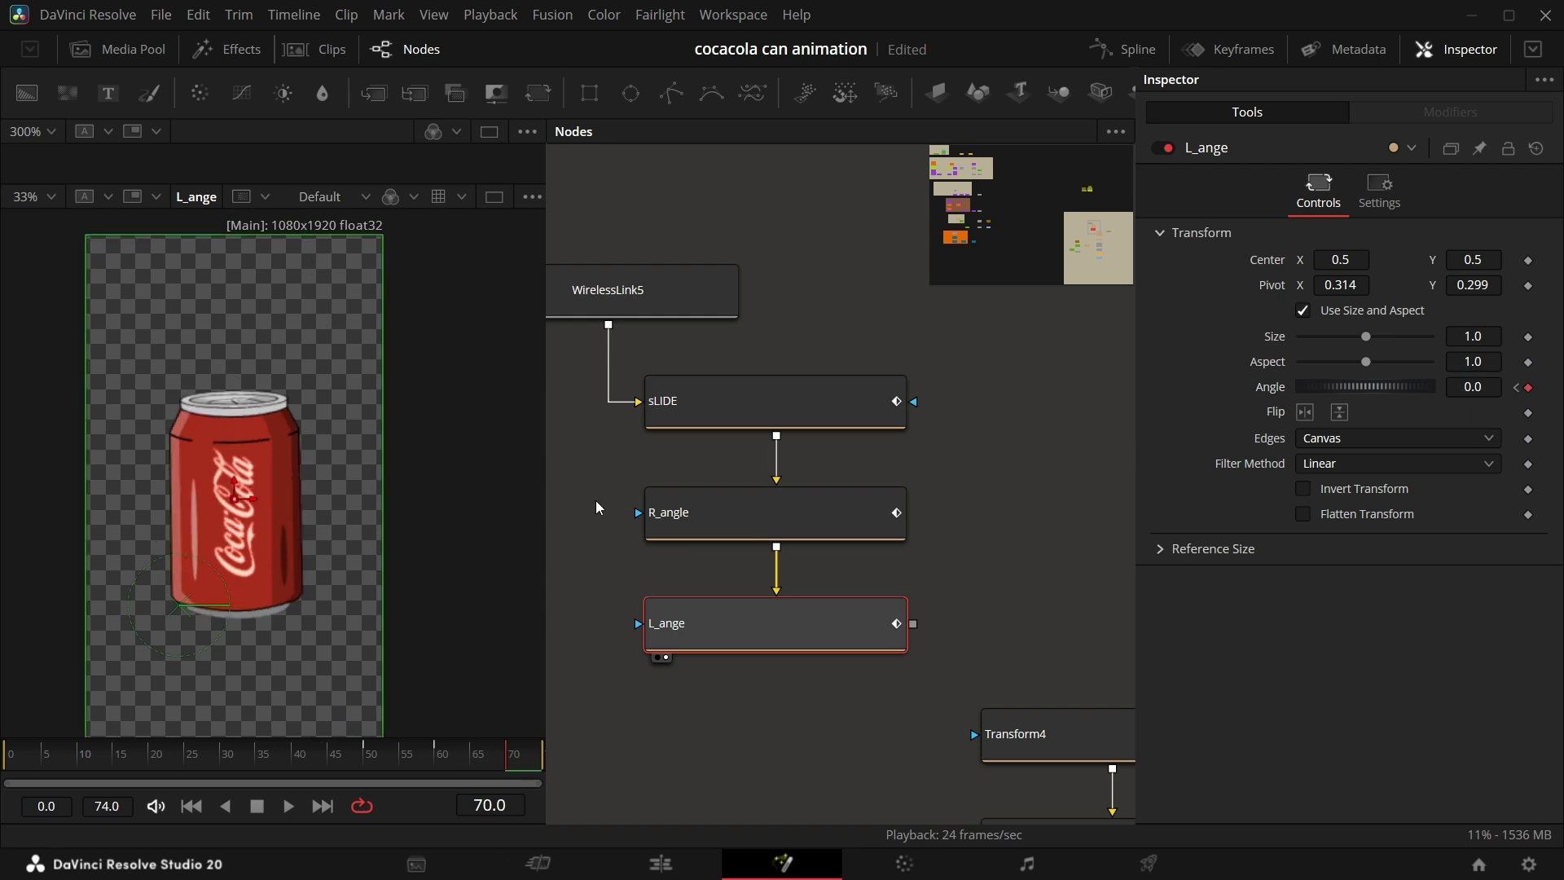
# Step: Select R_angle and L_ange, fit both Angle curves in the Spline editor and select all their keyframes
pyautogui.moveTo(597, 507); pyautogui.dragTo(794, 676)
pyautogui.click(1128, 50)
pyautogui.click(1040, 405)
pyautogui.moveTo(482, 500); pyautogui.dragTo(1016, 707)
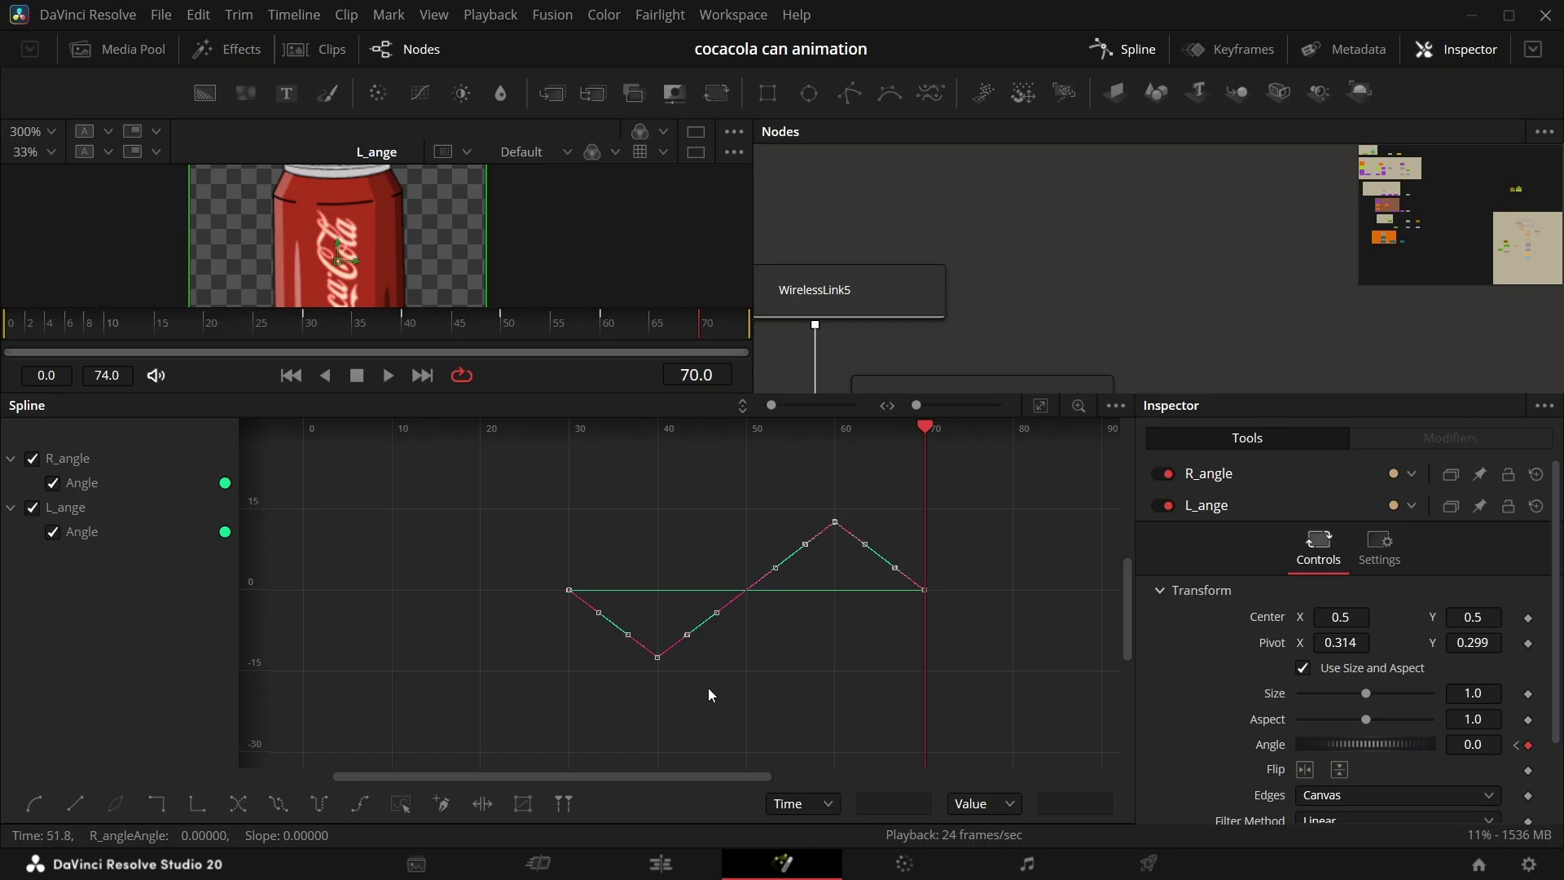
# Step: Smooth both Angle curves and steepen the handles at their zero-angle keyframes so each tilt forms a rounded arc
pyautogui.press('s')
pyautogui.scroll(2, 635, 631)
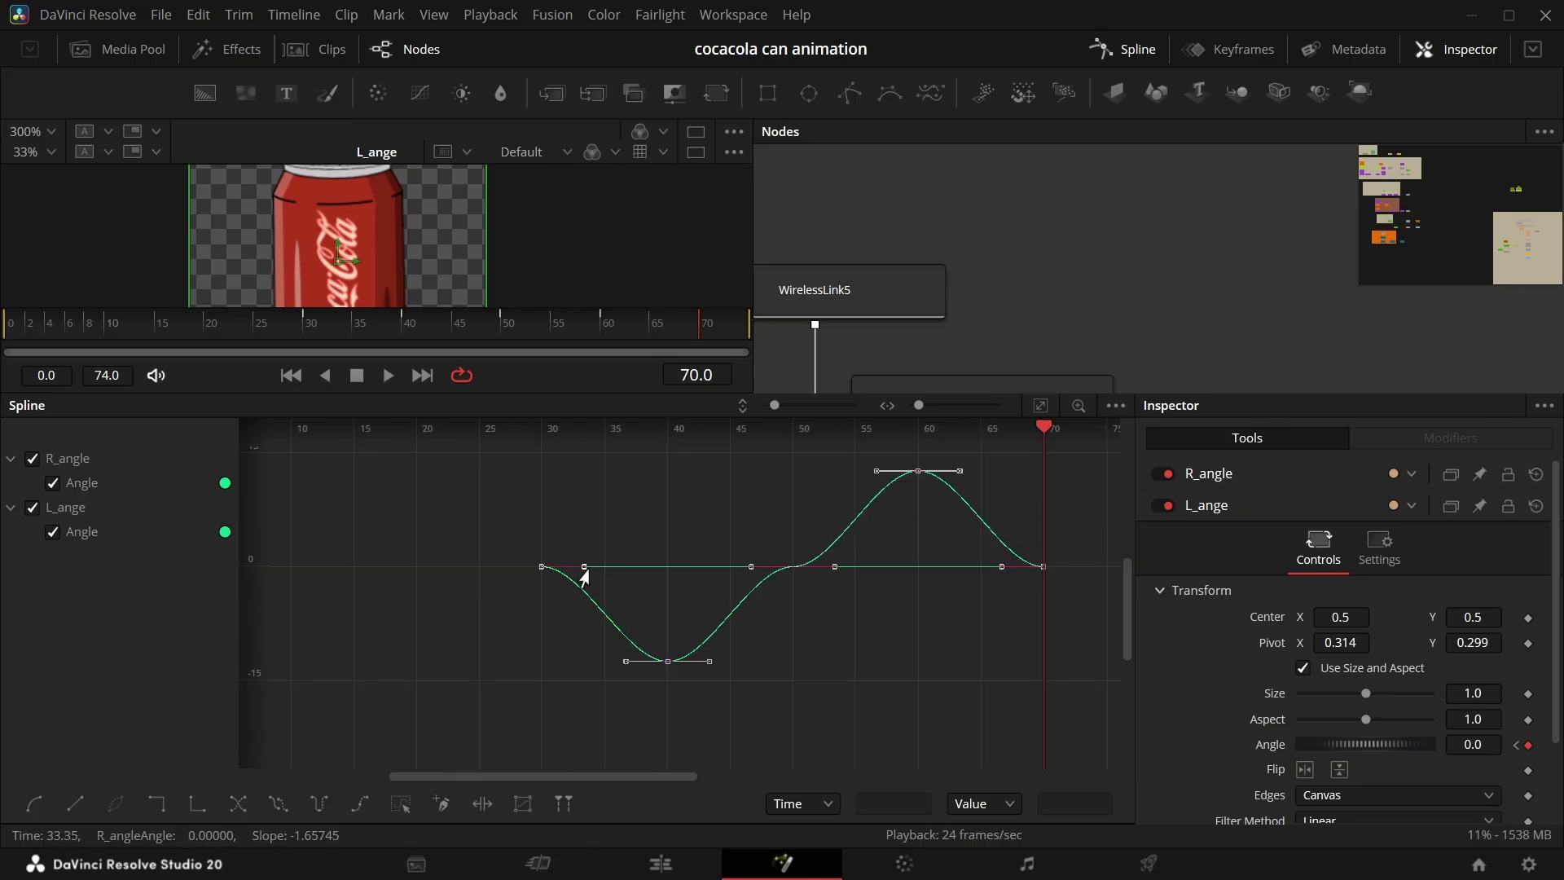
pyautogui.moveTo(584, 567); pyautogui.dragTo(544, 625)
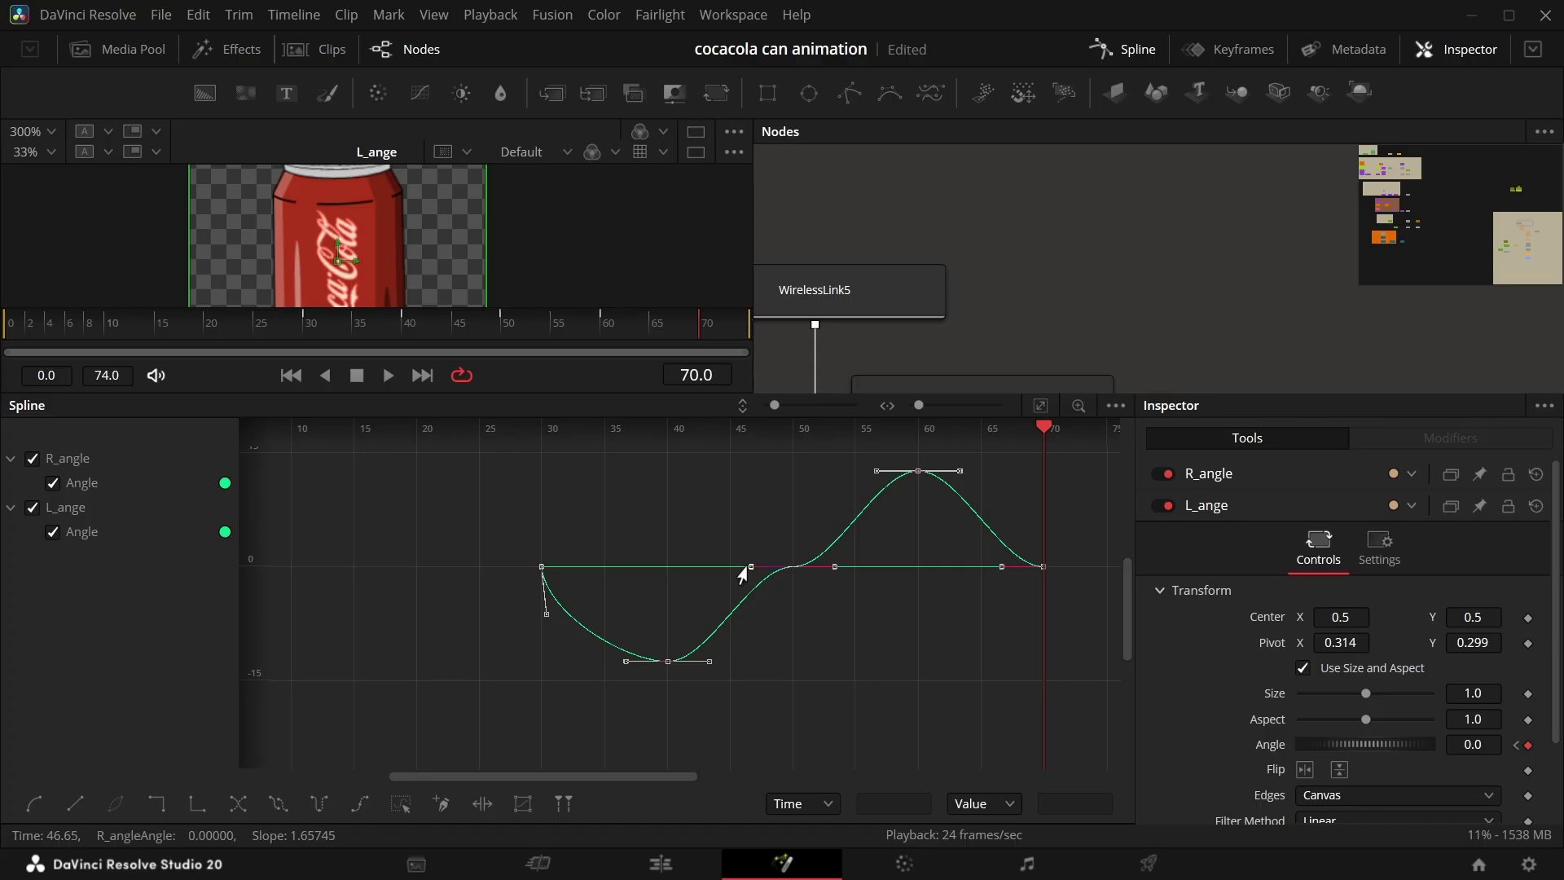
pyautogui.moveTo(751, 567); pyautogui.dragTo(772, 606)
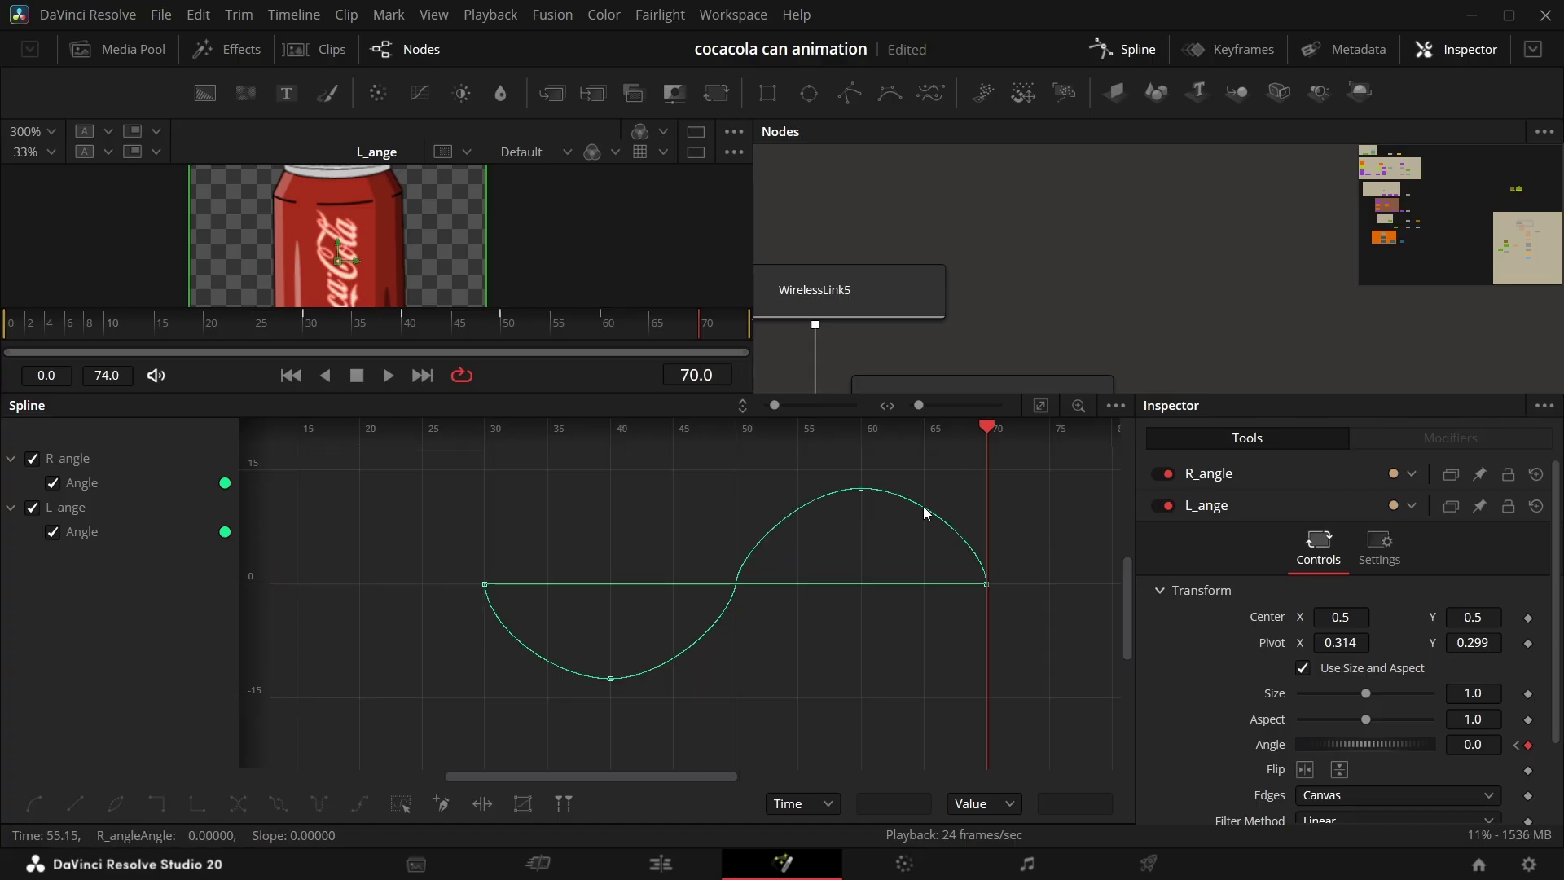
# Step: Close the Spline editor and play back the can's side-to-side rocking through to the last frame
pyautogui.click(1116, 49)
pyautogui.press('space')
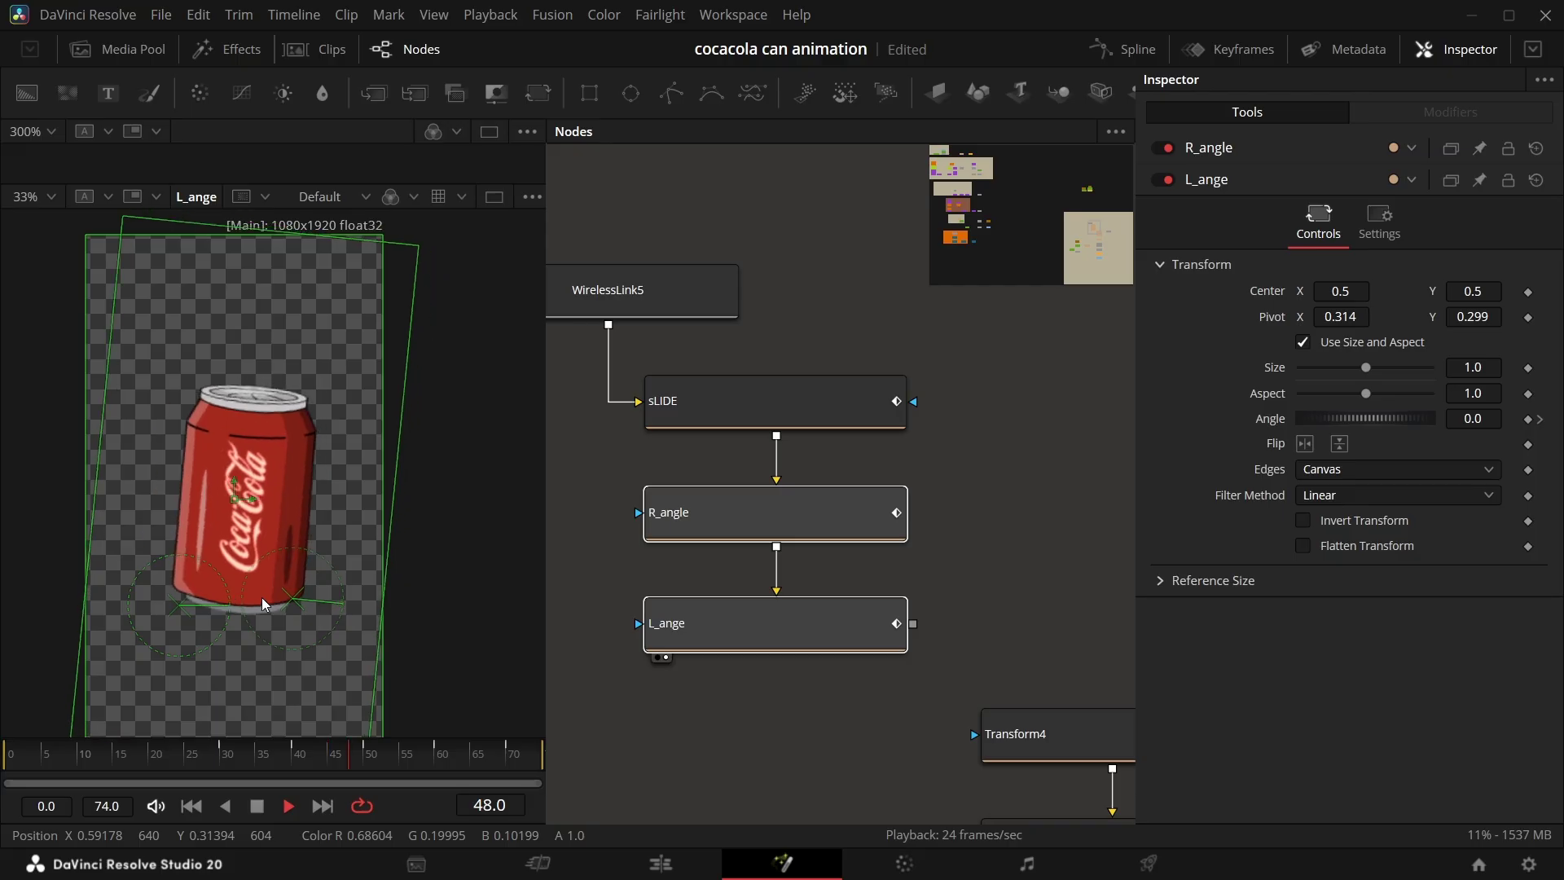
pyautogui.press('space')
pyautogui.press('space')
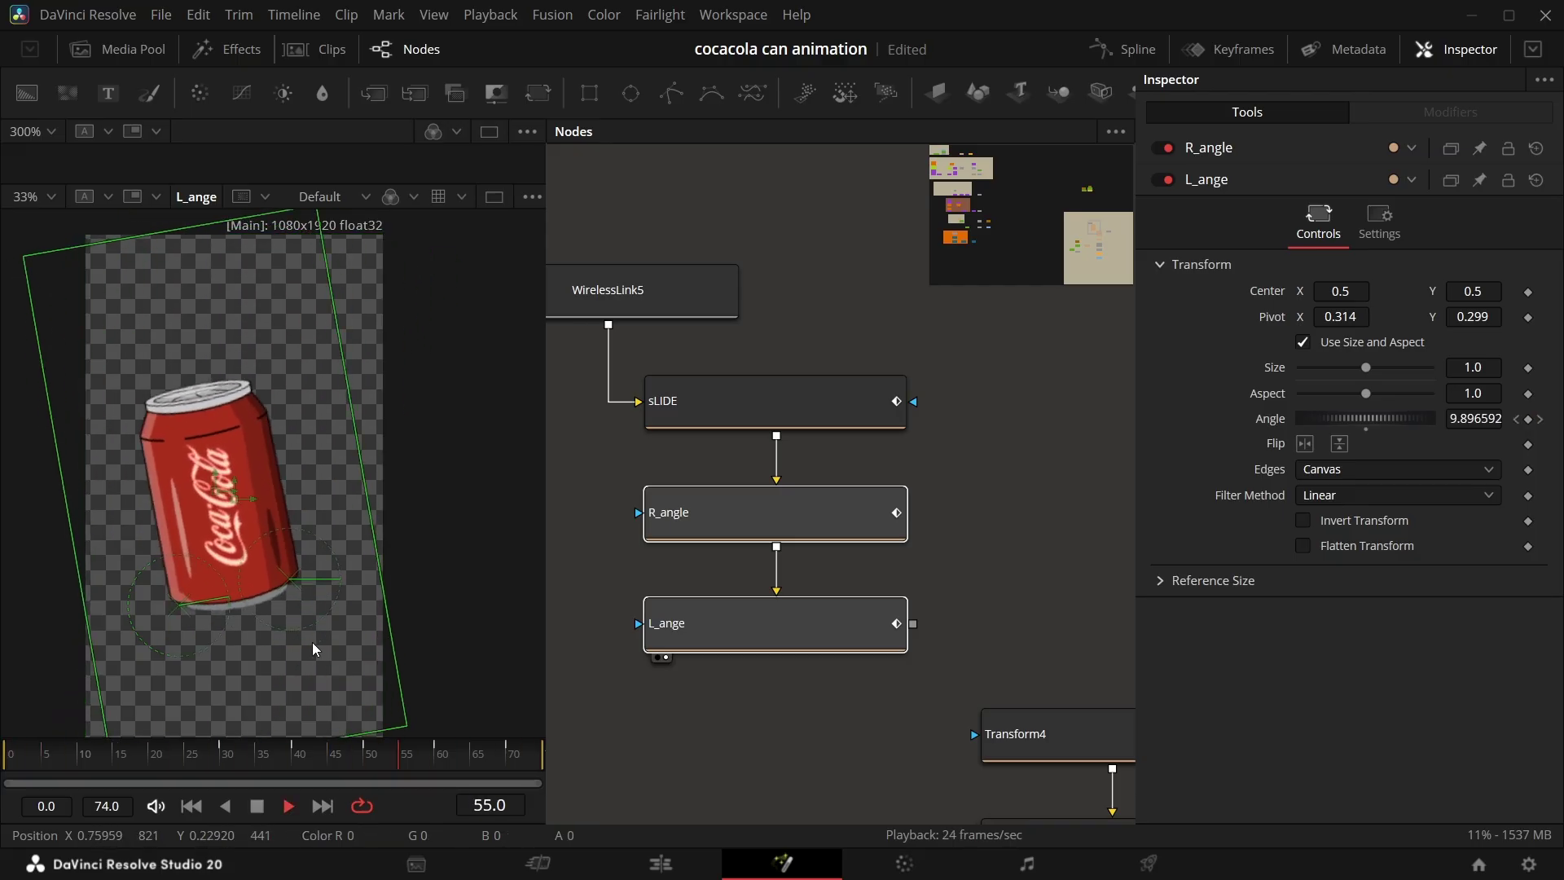
pyautogui.press('space')
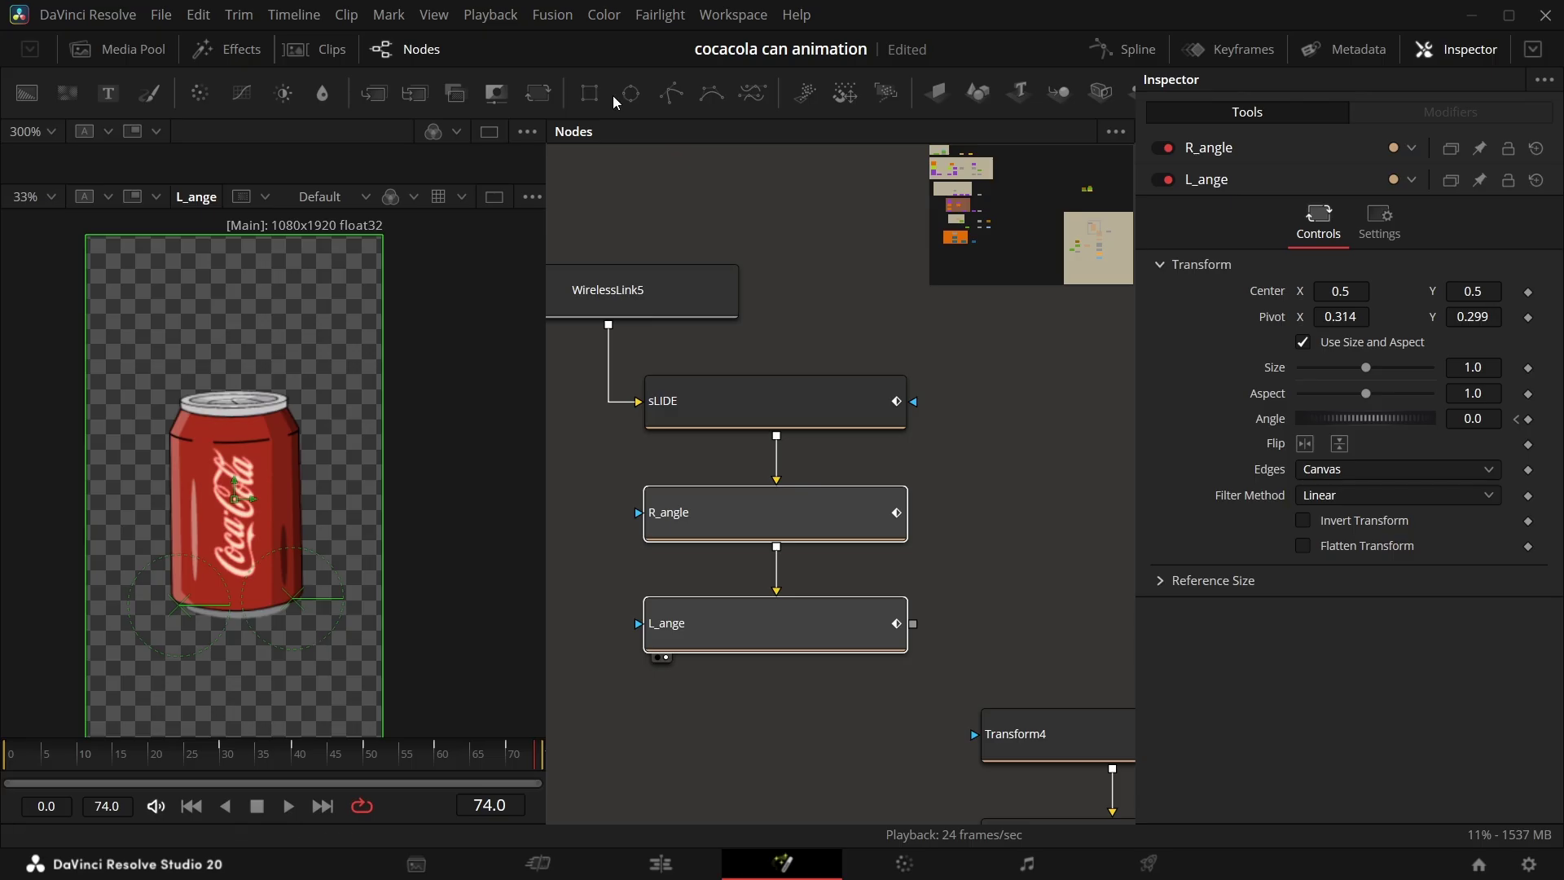
# Step: Reopen the Spline editor, select all R_angle and L_ange Angle keyframes and enclose them in a shape box
pyautogui.click(1124, 50)
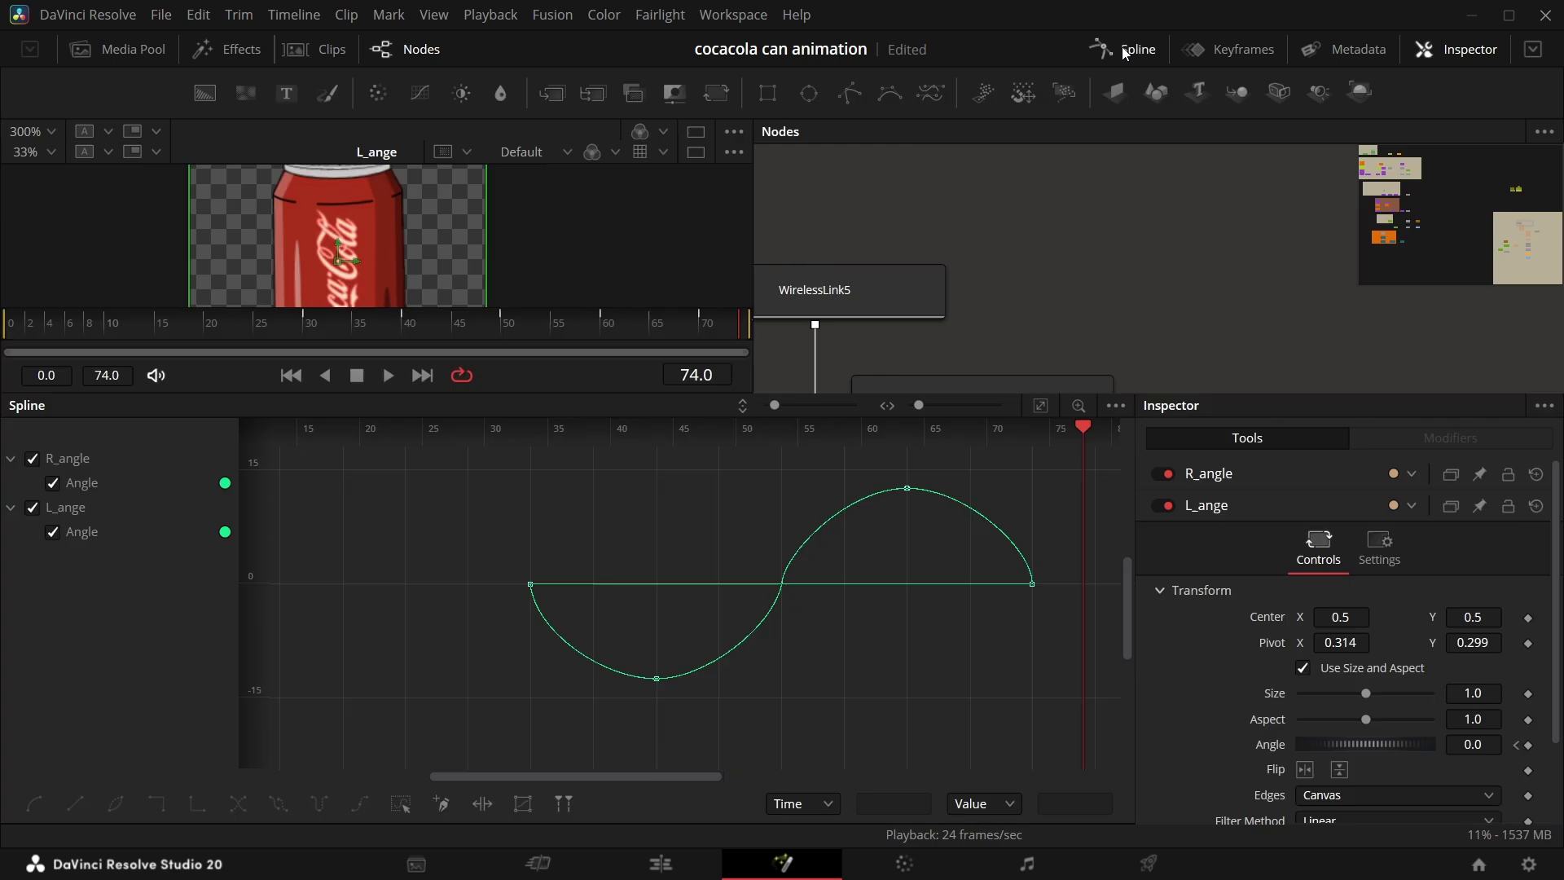
pyautogui.scroll(-3, 961, 289)
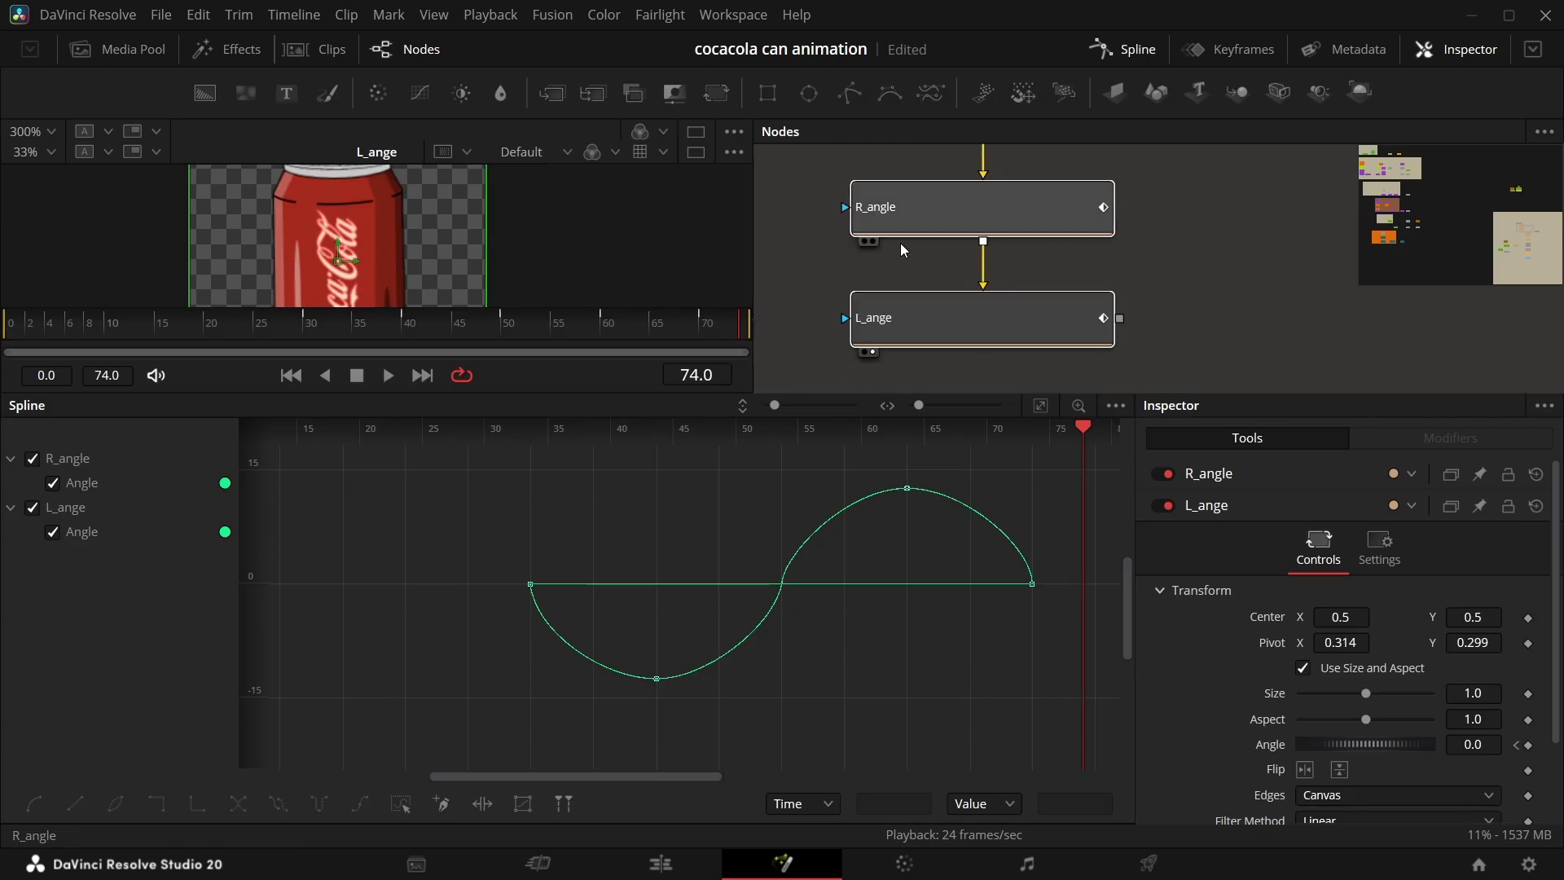
pyautogui.moveTo(653, 519); pyautogui.dragTo(1069, 720)
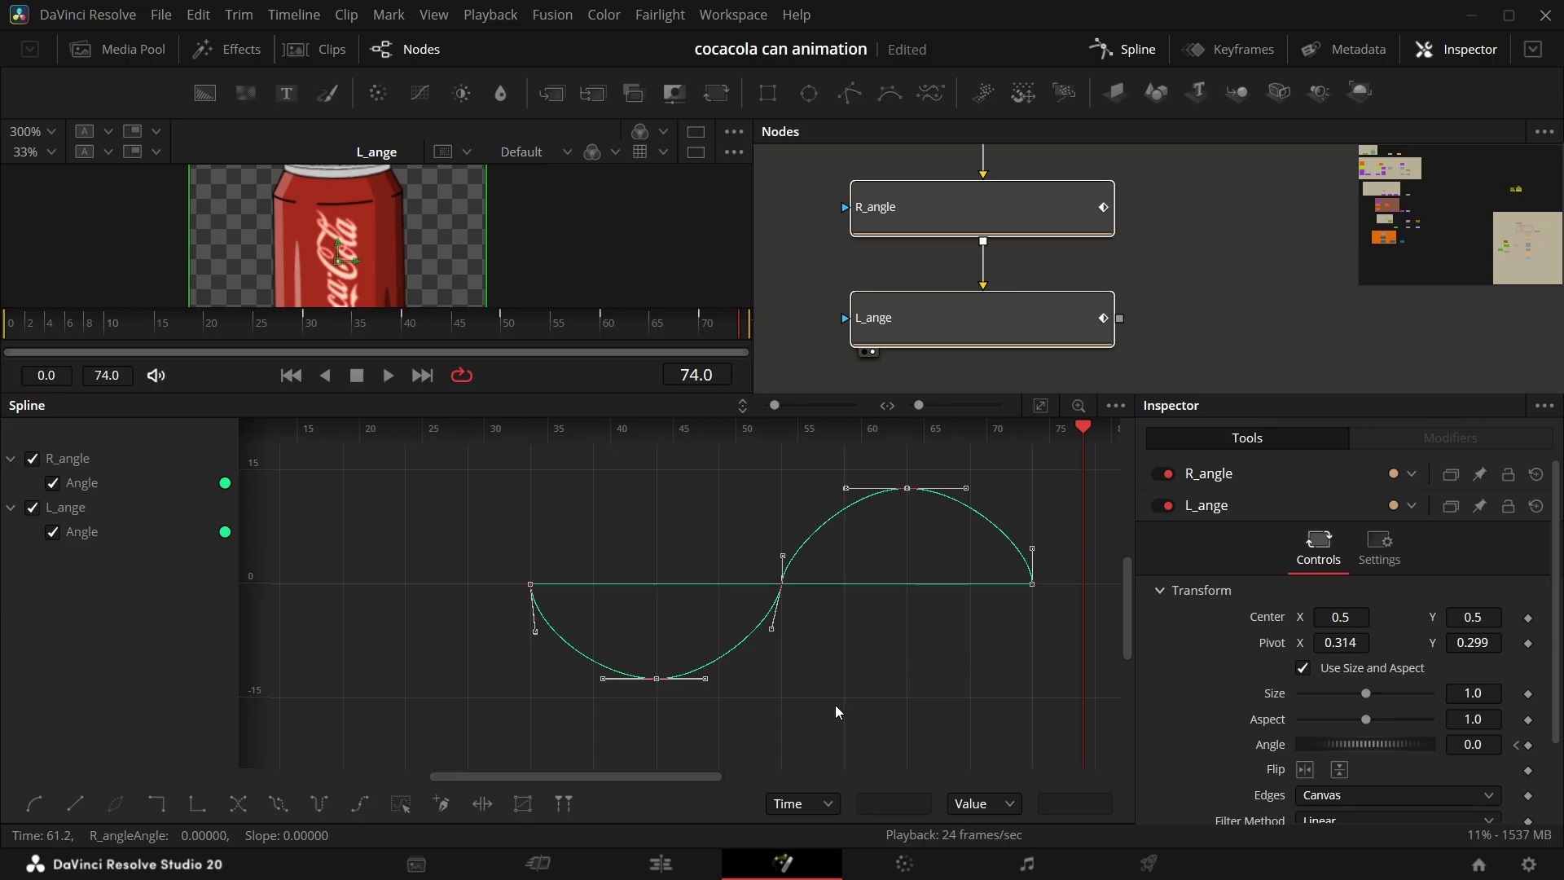
pyautogui.click(529, 812)
pyautogui.moveTo(881, 636); pyautogui.dragTo(751, 627)
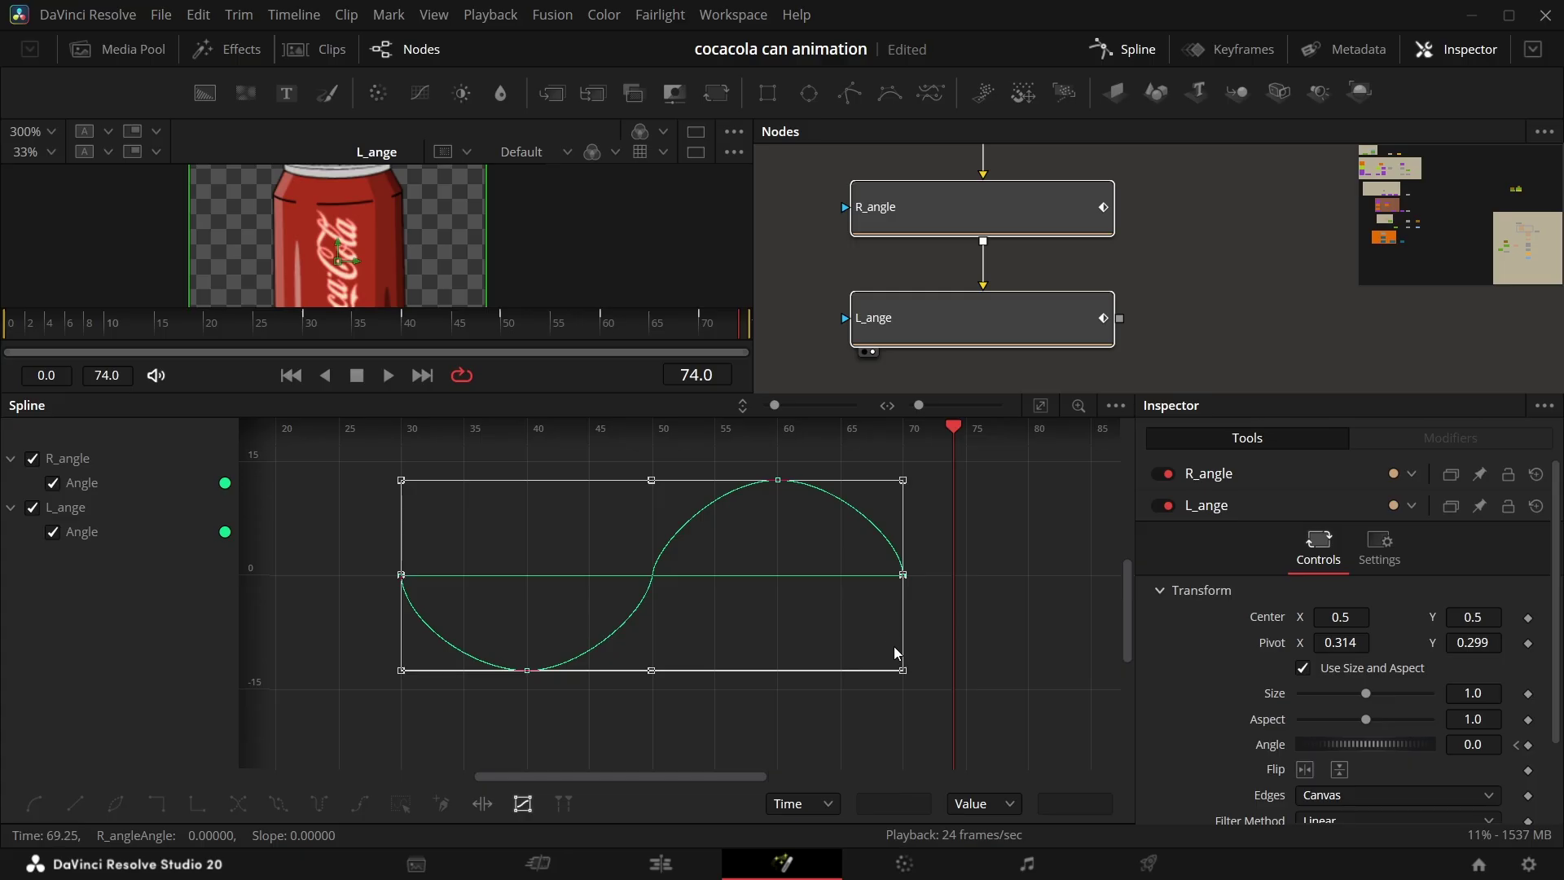
# Step: Squeeze both Angle curves vertically toward zero to soften the can's tilts, and play back the rocking
pyautogui.moveTo(902, 669); pyautogui.dragTo(902, 584)
pyautogui.moveTo(902, 480); pyautogui.dragTo(906, 575)
pyautogui.scroll(6, 903, 579)
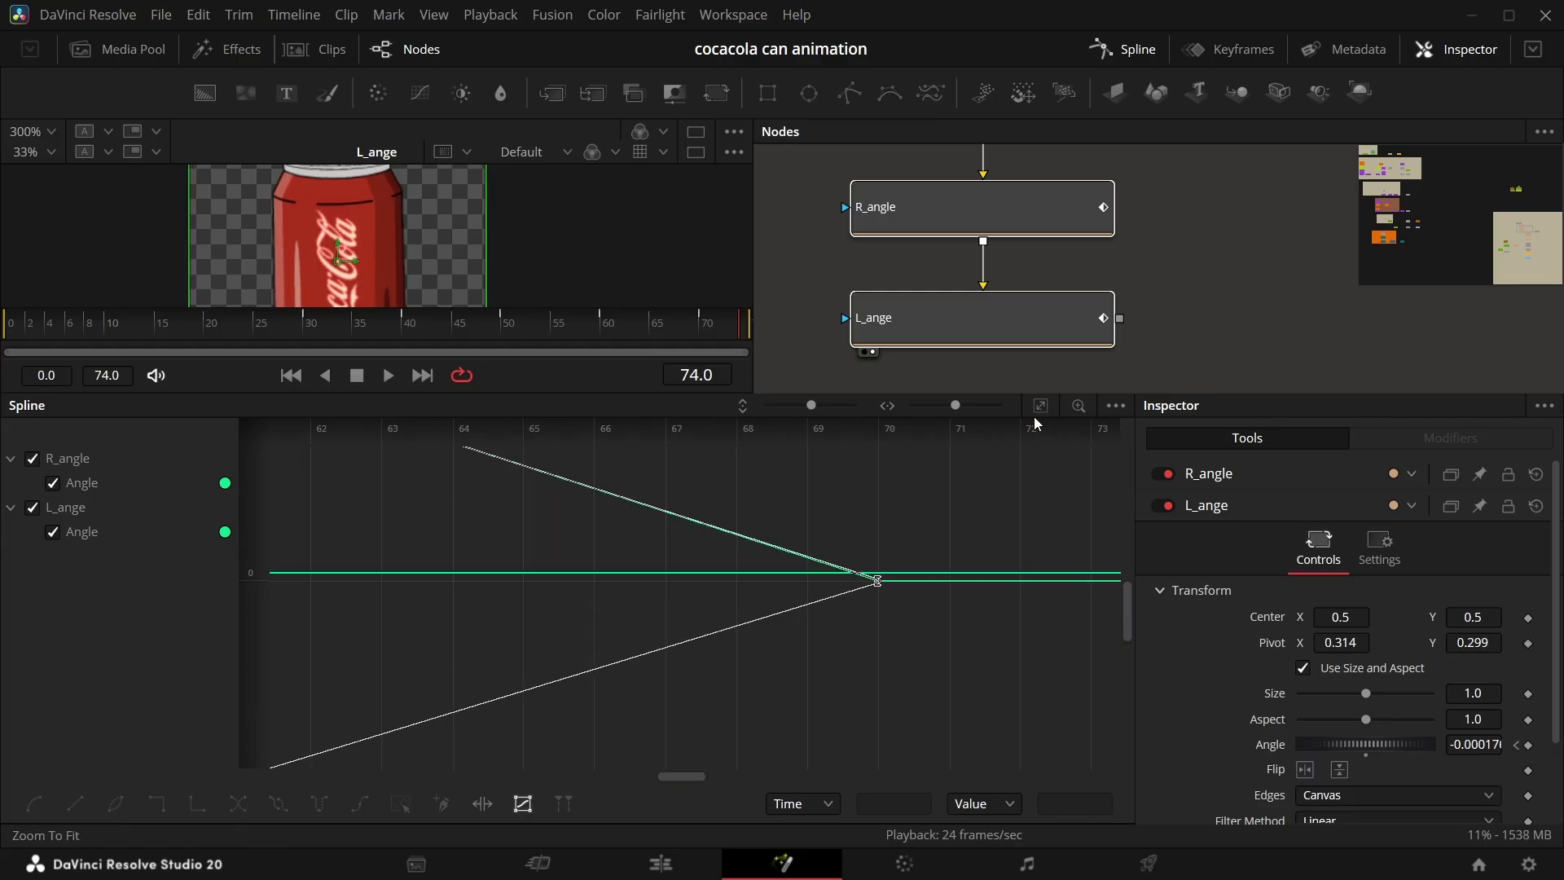
pyautogui.click(1038, 411)
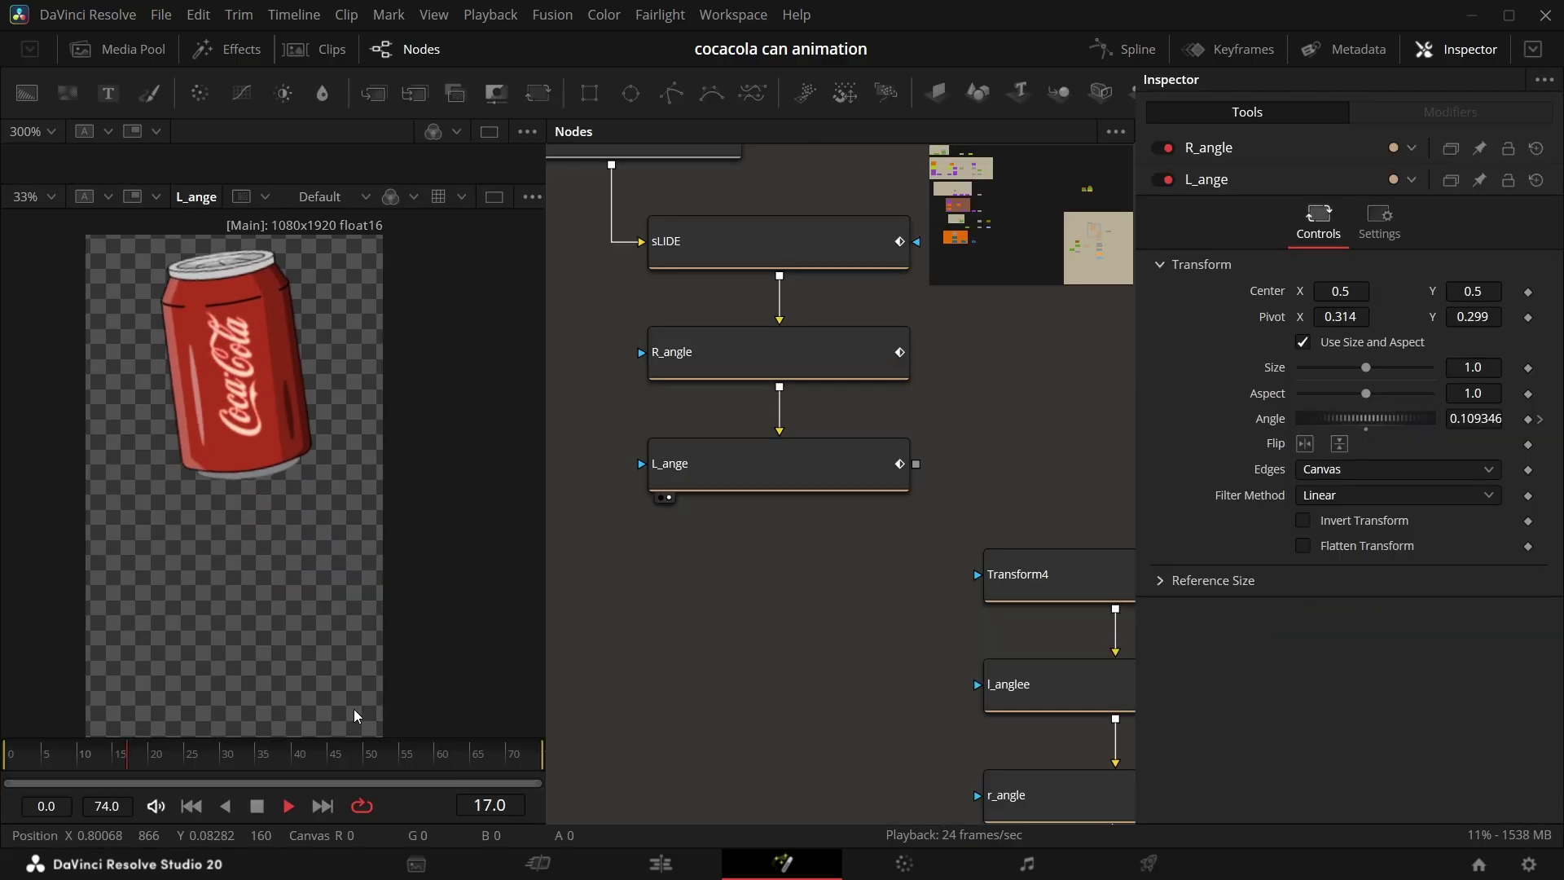
pyautogui.press('space')
# Step: Add a Transform node after Background3_5 and feed it into a new Shape 3D node
pyautogui.scroll(-5, 788, 536)
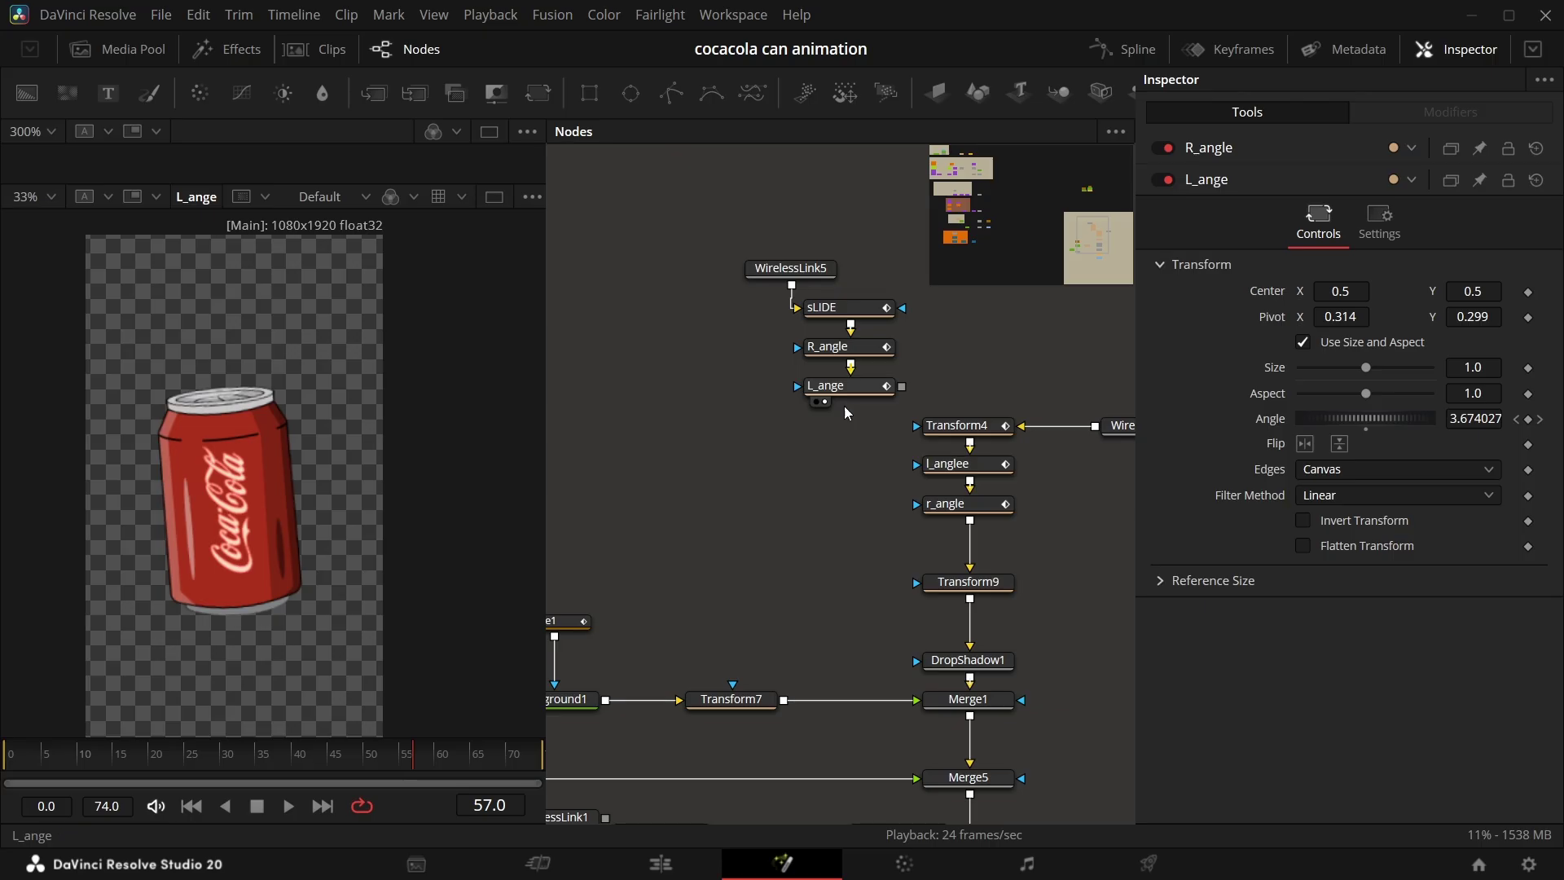
pyautogui.moveTo(752, 494); pyautogui.dragTo(754, 516)
pyautogui.scroll(5, 831, 288)
pyautogui.moveTo(774, 303); pyautogui.dragTo(655, 303)
pyautogui.click(663, 501)
pyautogui.hotkey('shift', 'space')
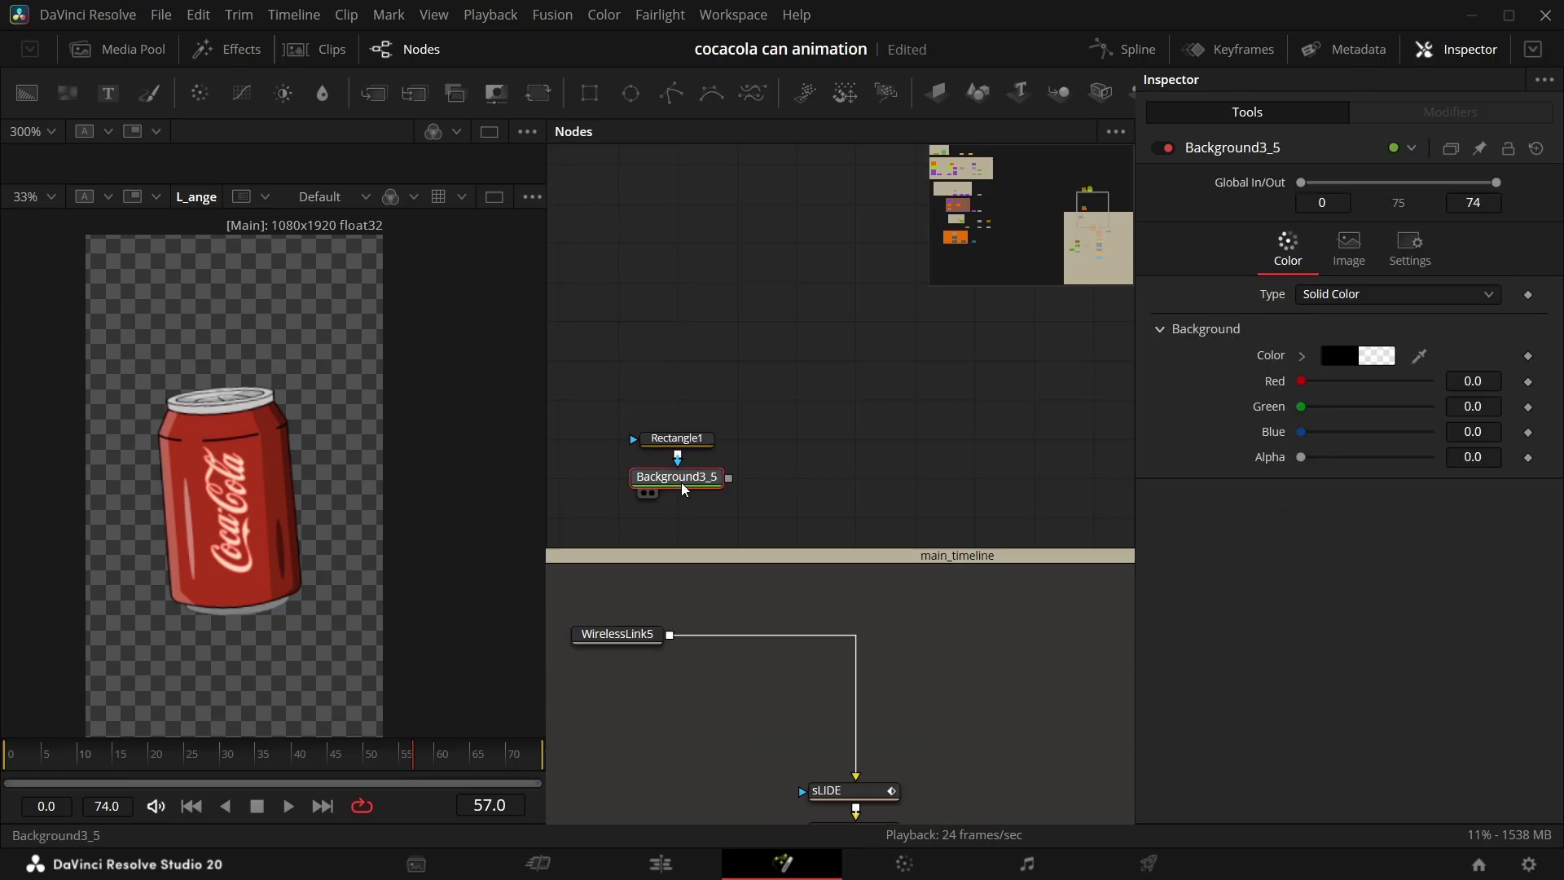
pyautogui.hotkey('shift', 'space')
pyautogui.write('tran')
pyautogui.press('Return')
pyautogui.hotkey('shift', 'space')
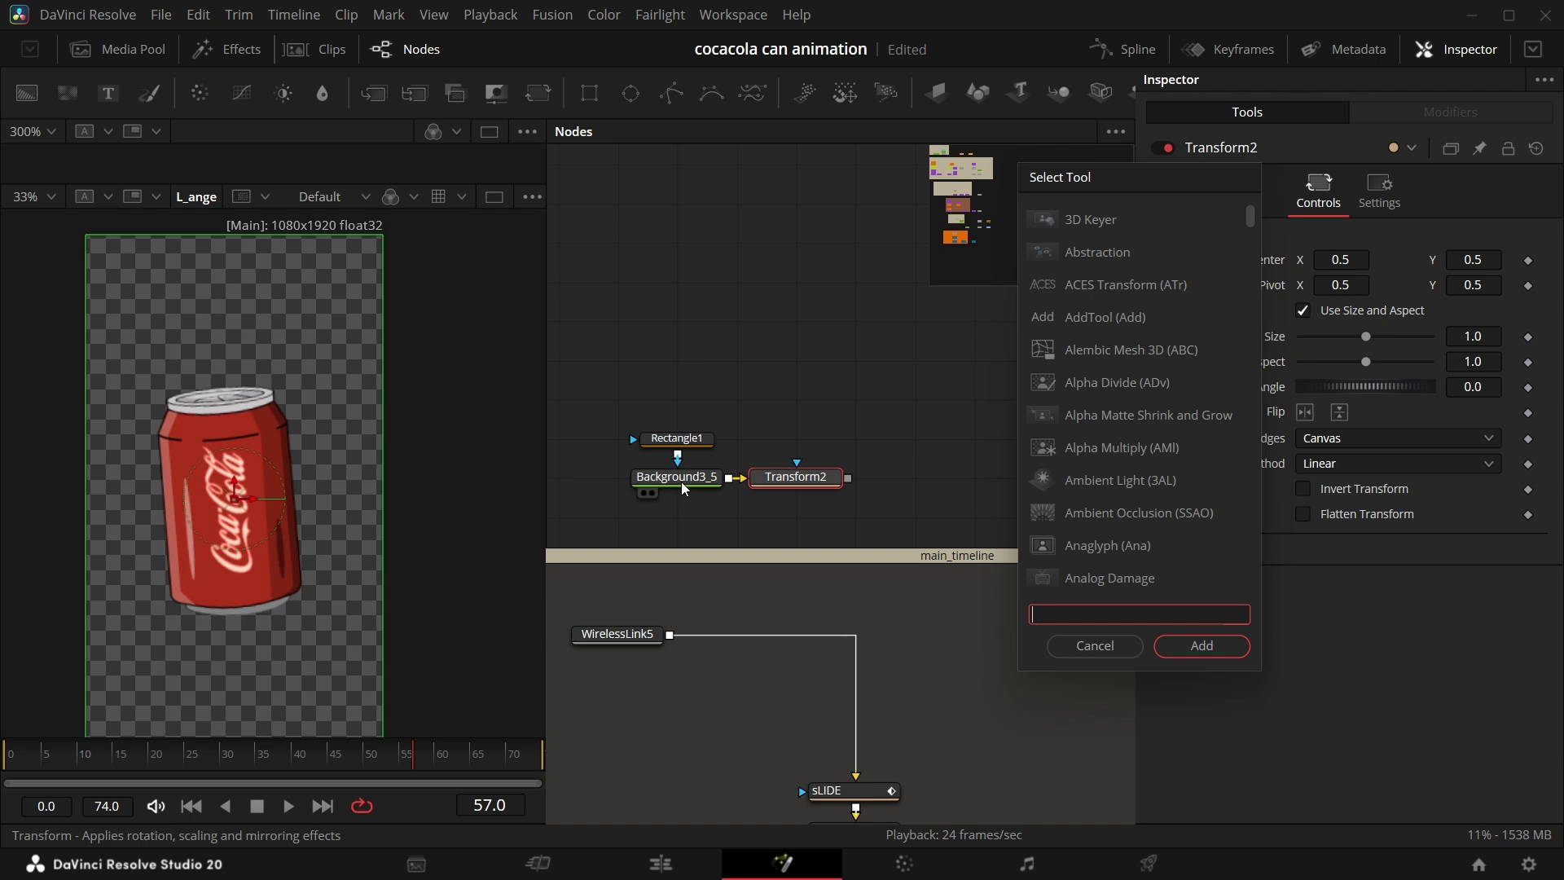
pyautogui.write('shape')
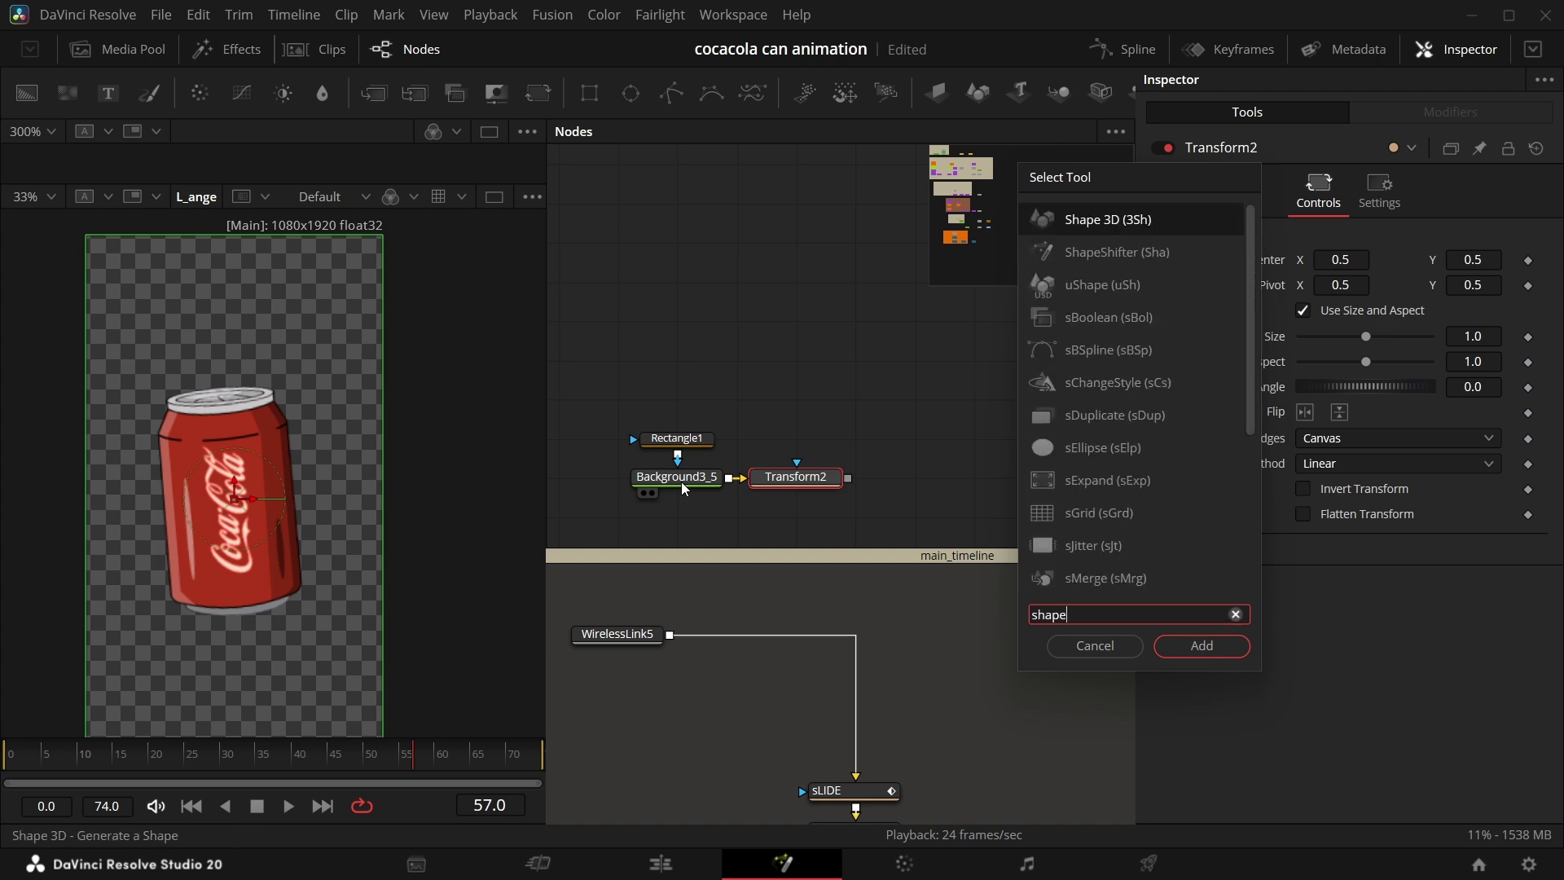
pyautogui.press('Return')
# Step: Paste the Rectangle, Background and Transform nodes as linked instances above the originals
pyautogui.moveTo(581, 379); pyautogui.dragTo(764, 519)
pyautogui.hotkey('ctrl', 'shift', 'v')
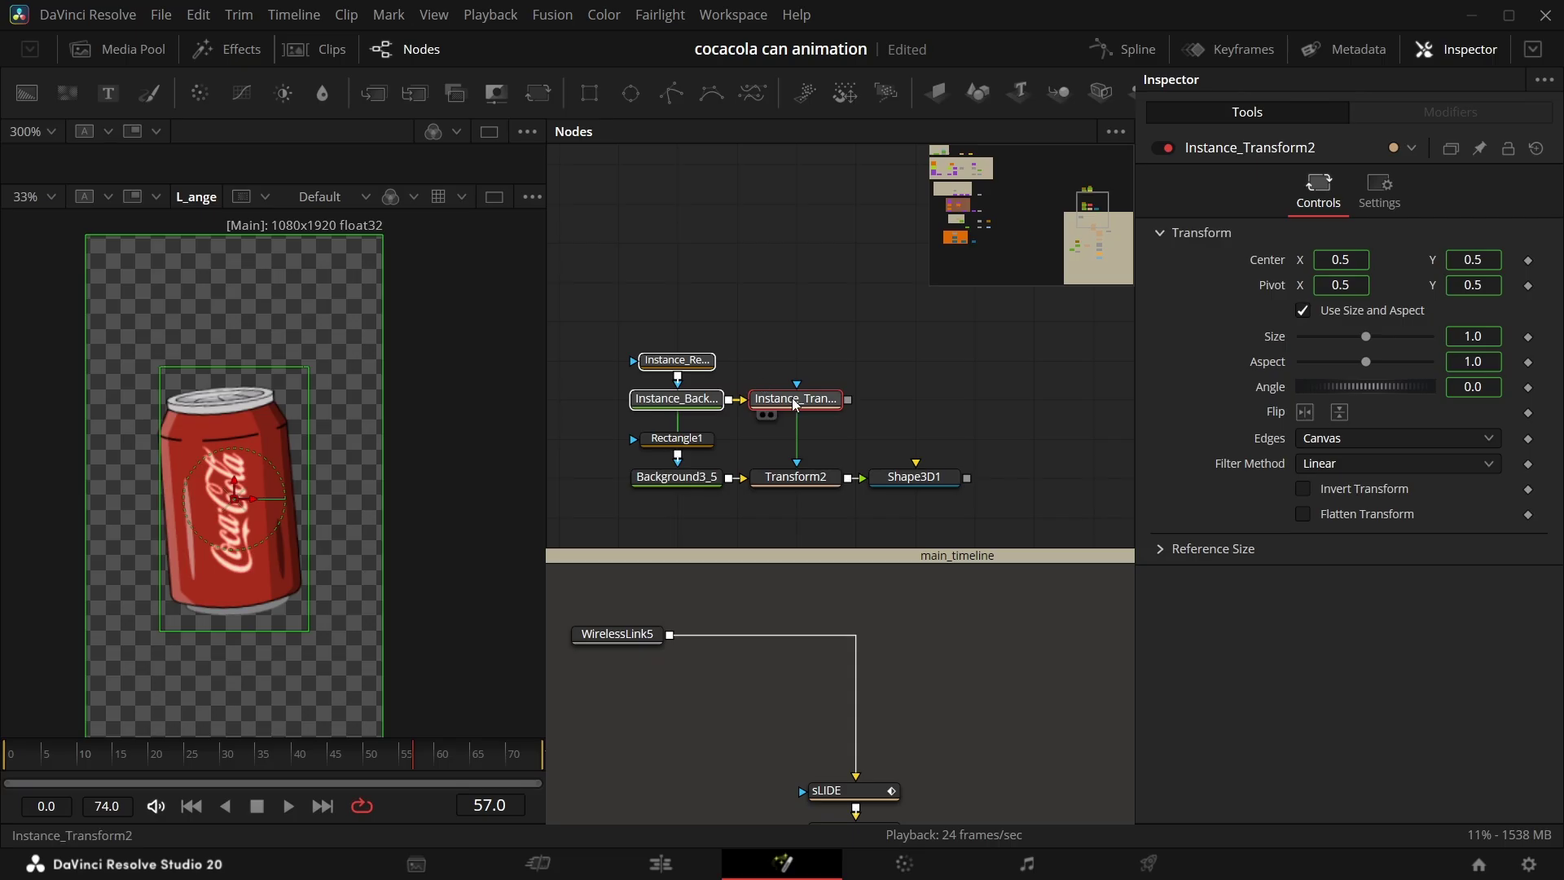
pyautogui.click(788, 350)
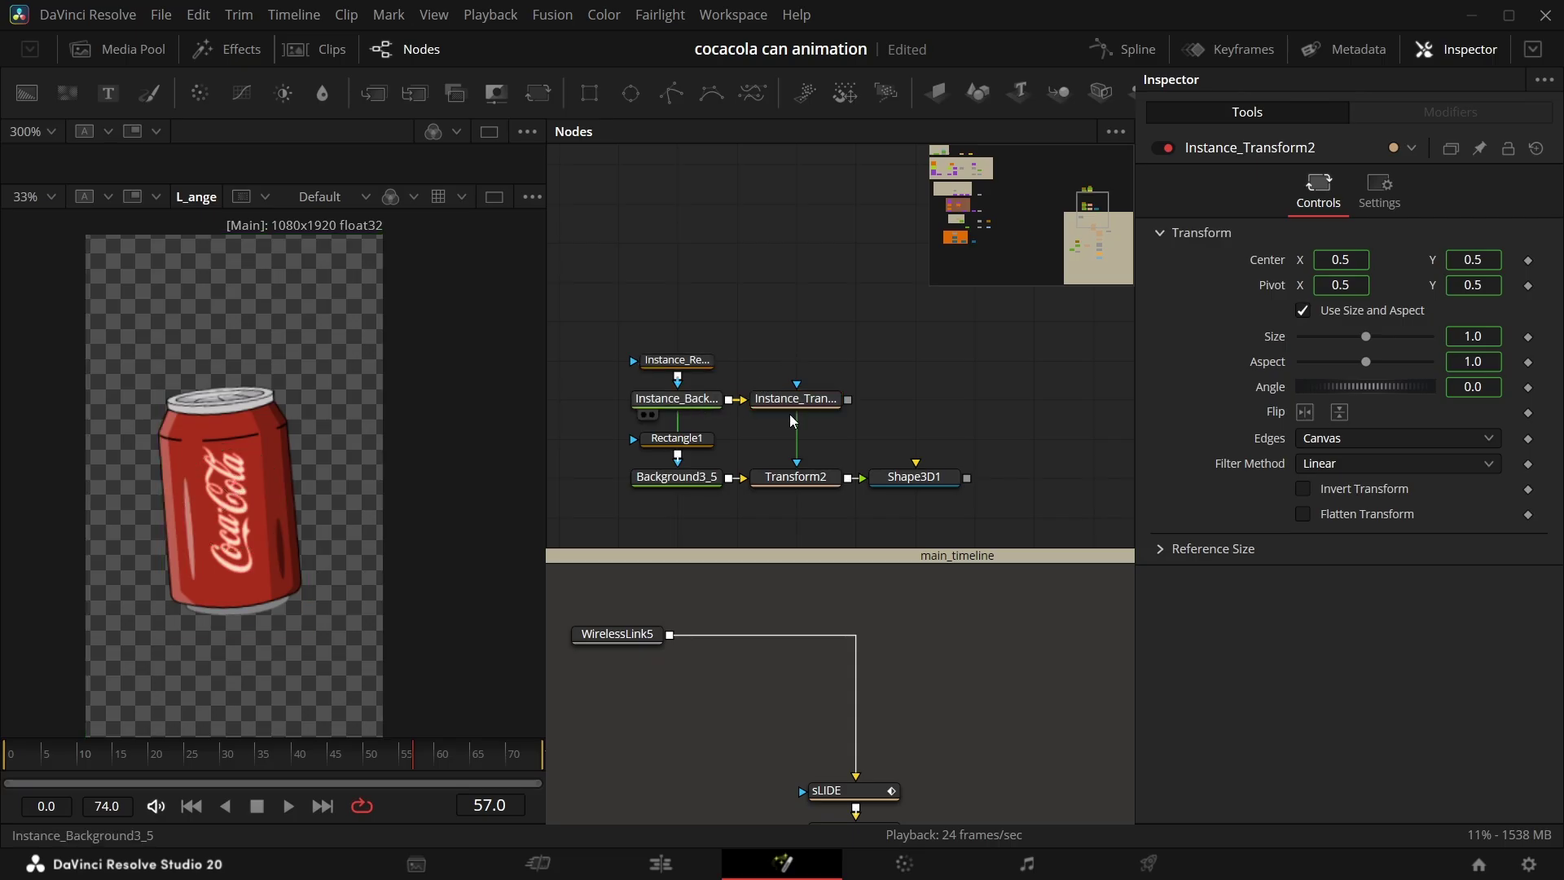
# Step: Set Background3_5's colour to pure red with a Red value of 1.0
pyautogui.click(676, 399)
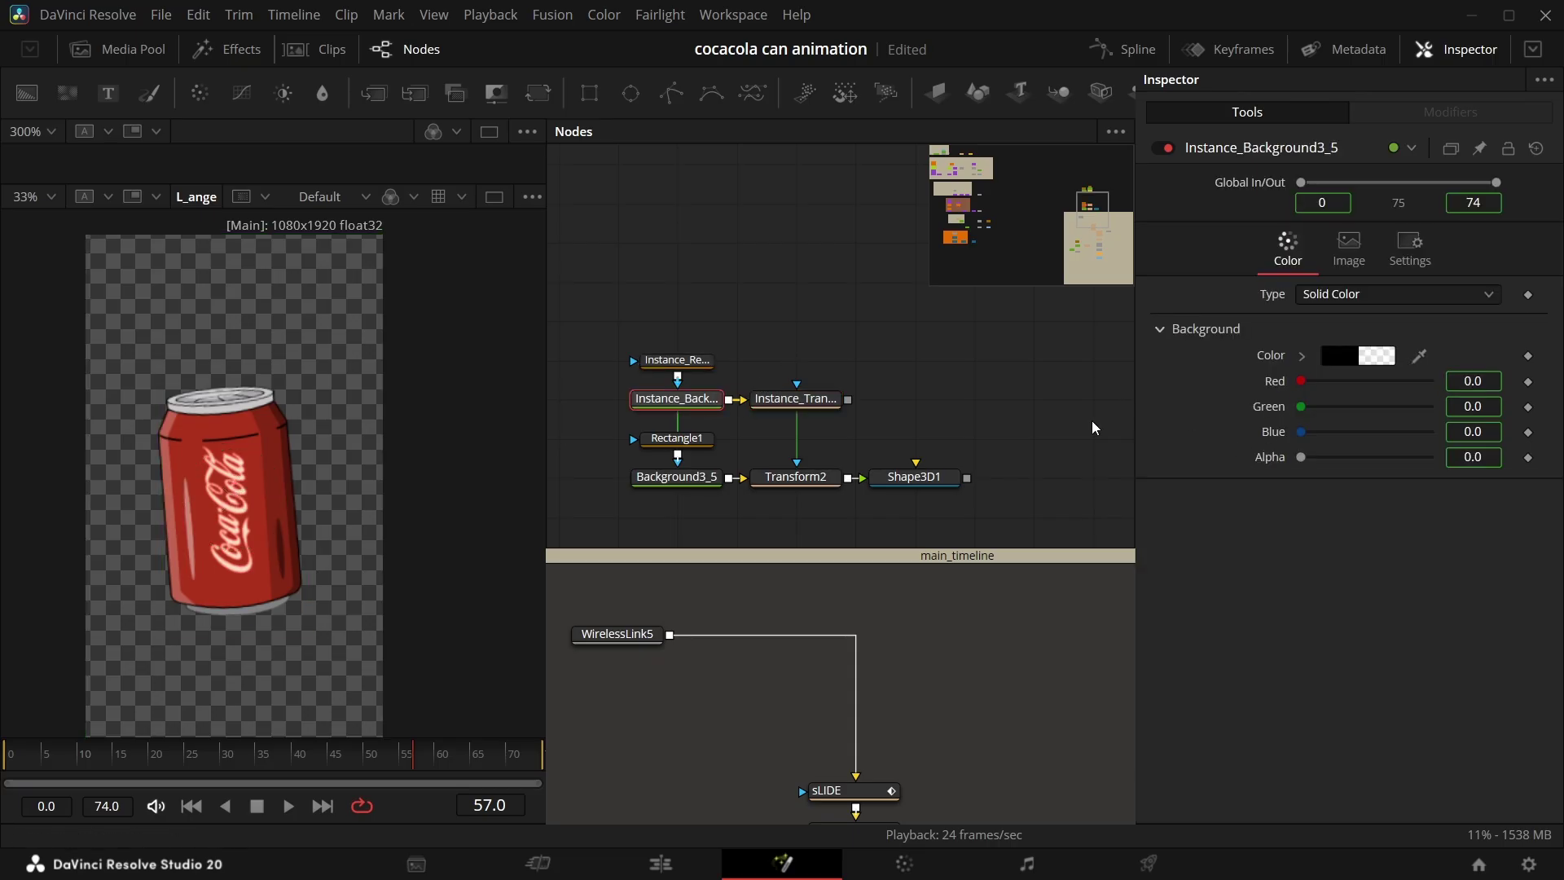
pyautogui.click(676, 477)
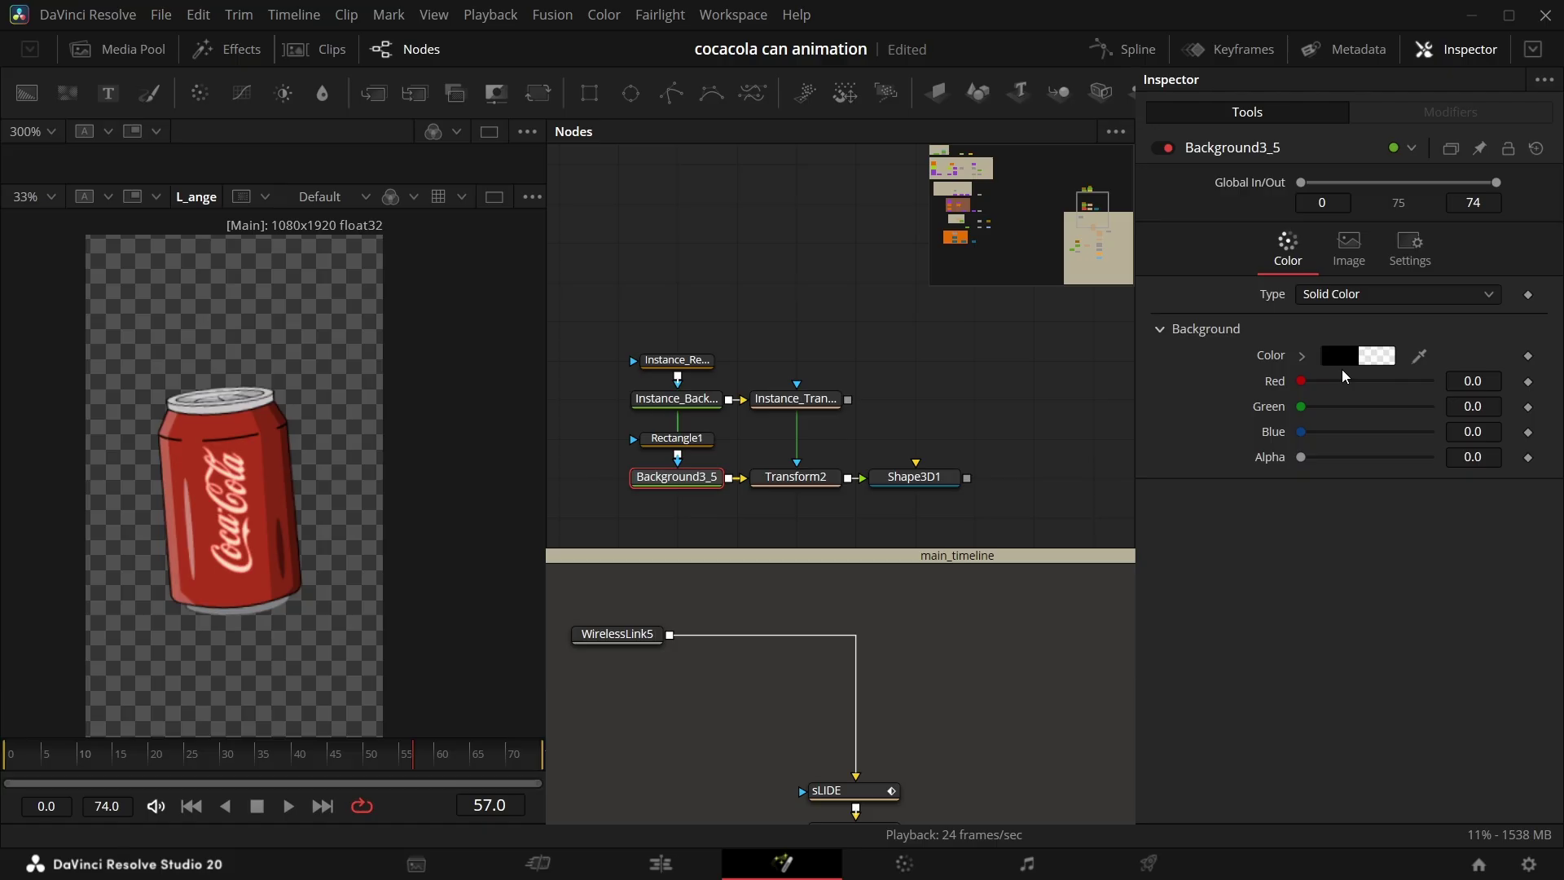
pyautogui.click(1340, 356)
pyautogui.scroll(3, 619, 442)
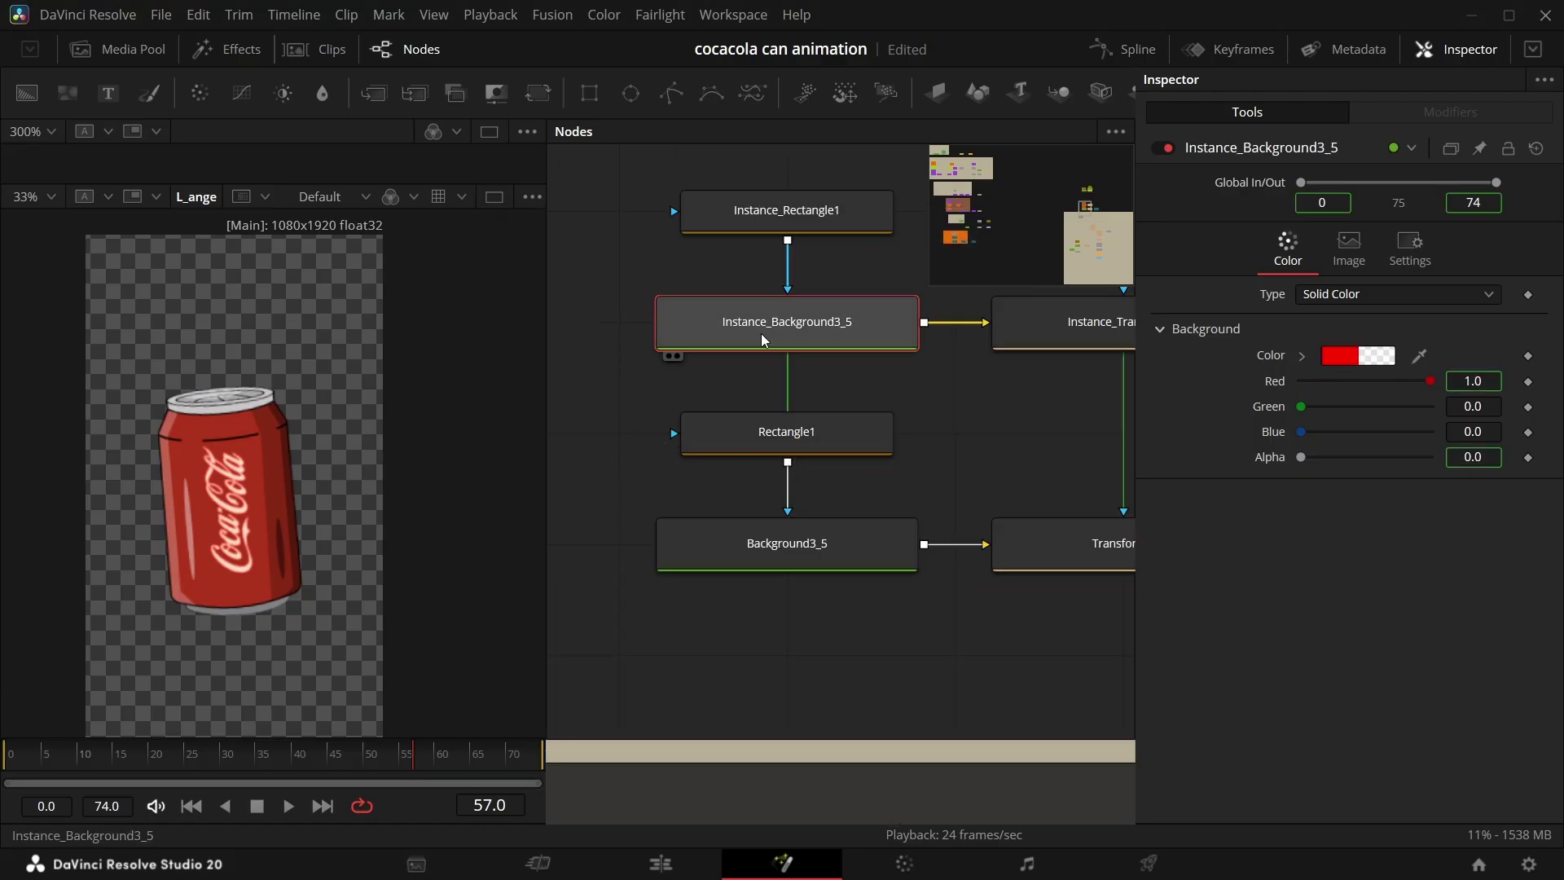
# Step: Replace the instanced background with an independent copy and wire it between the instanced Rectangle and Transform
pyautogui.press('Delete')
pyautogui.hotkey('ctrl', 'v')
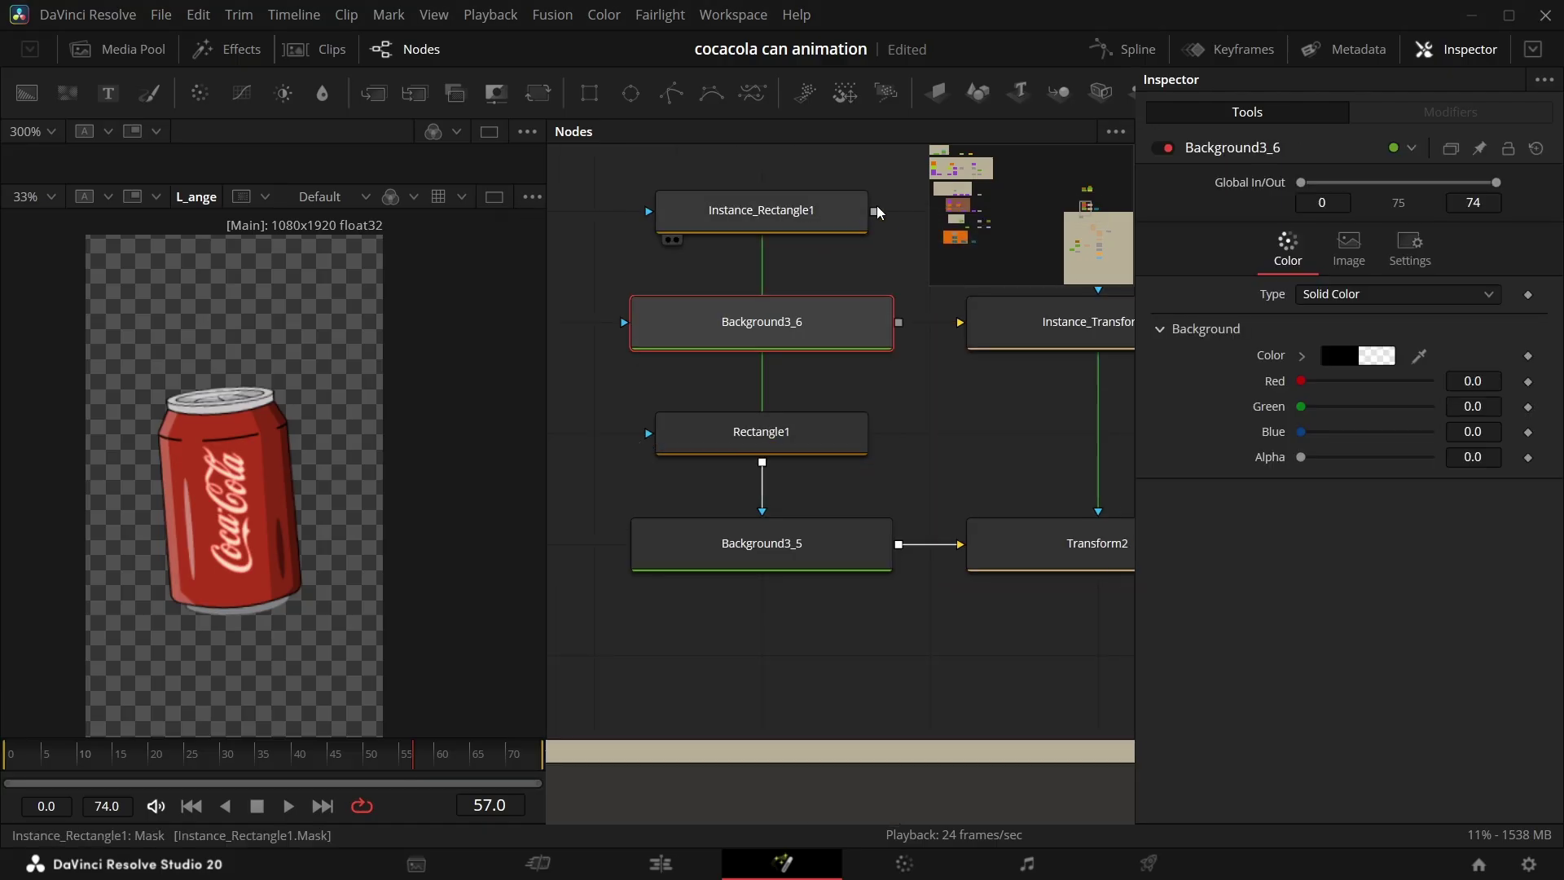
pyautogui.moveTo(919, 331); pyautogui.dragTo(962, 322)
pyautogui.scroll(-3, 833, 440)
pyautogui.click(799, 489)
# Step: Set Background3_6's colour to a dark red with a Red value of about 0.27
pyautogui.click(832, 379)
pyautogui.click(1374, 355)
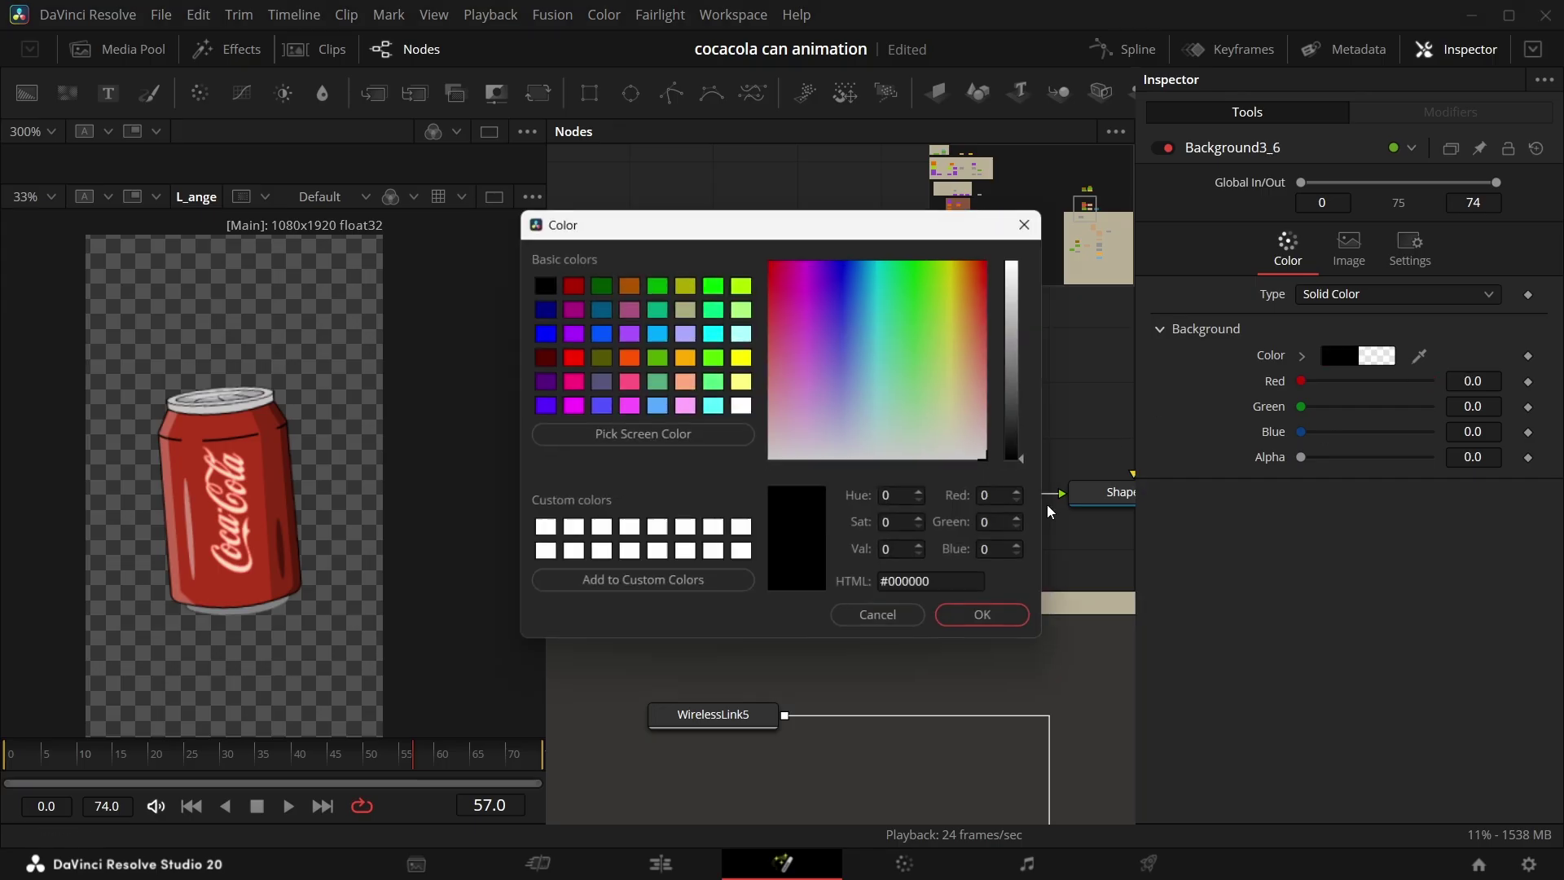
pyautogui.click(570, 356)
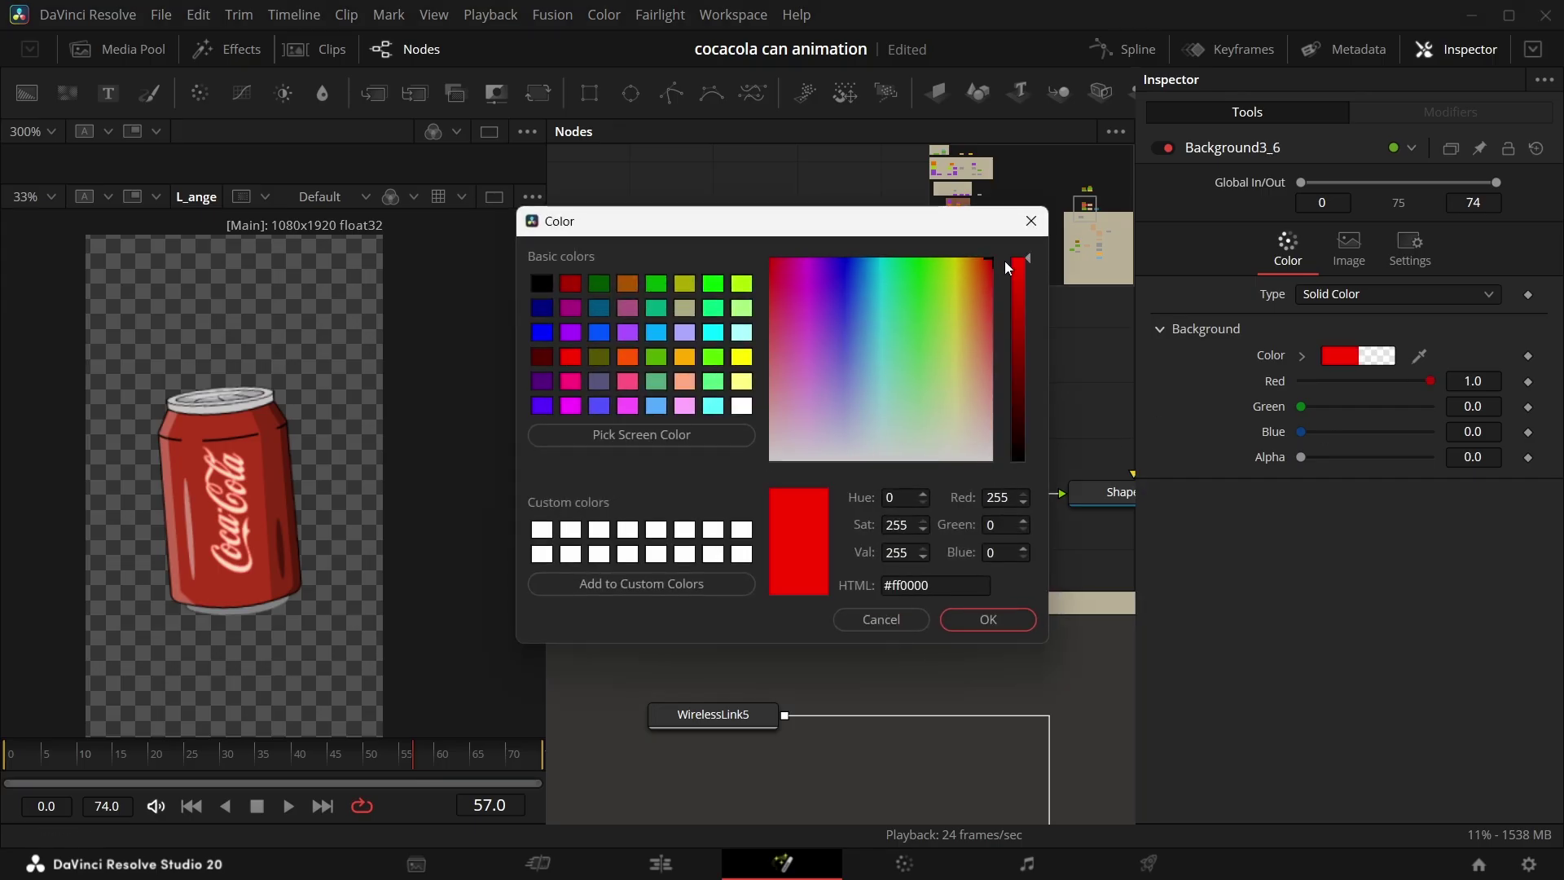
pyautogui.moveTo(1024, 256); pyautogui.dragTo(1023, 392)
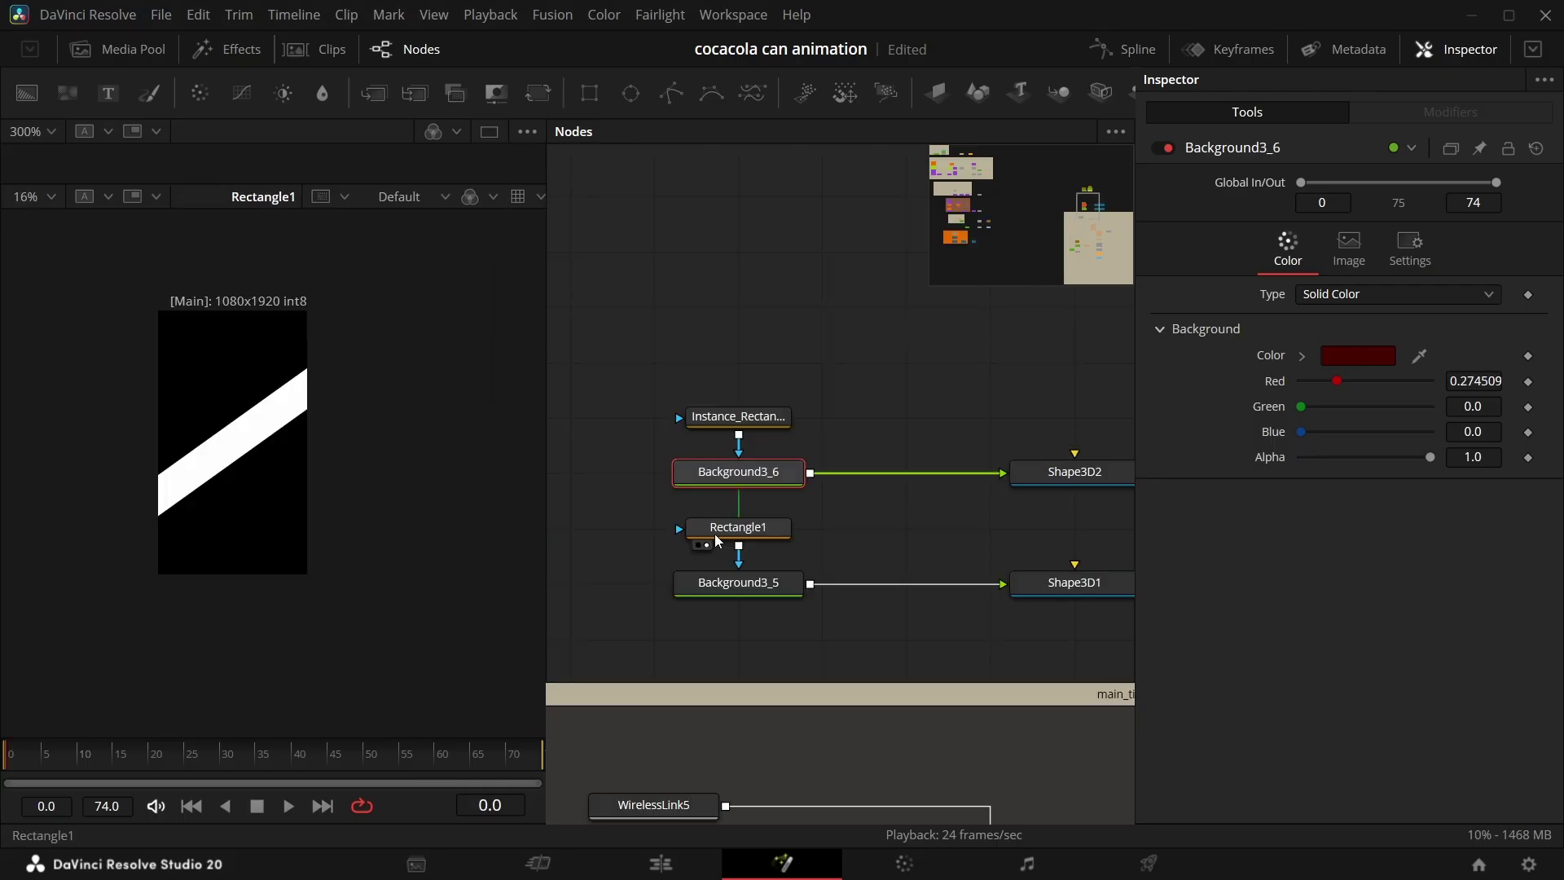
# Step: Keyframe Rectangle1's Center Y at -0.286 on frame 0, raise it on frame 25, and play back the stripe's motion
pyautogui.click(771, 527)
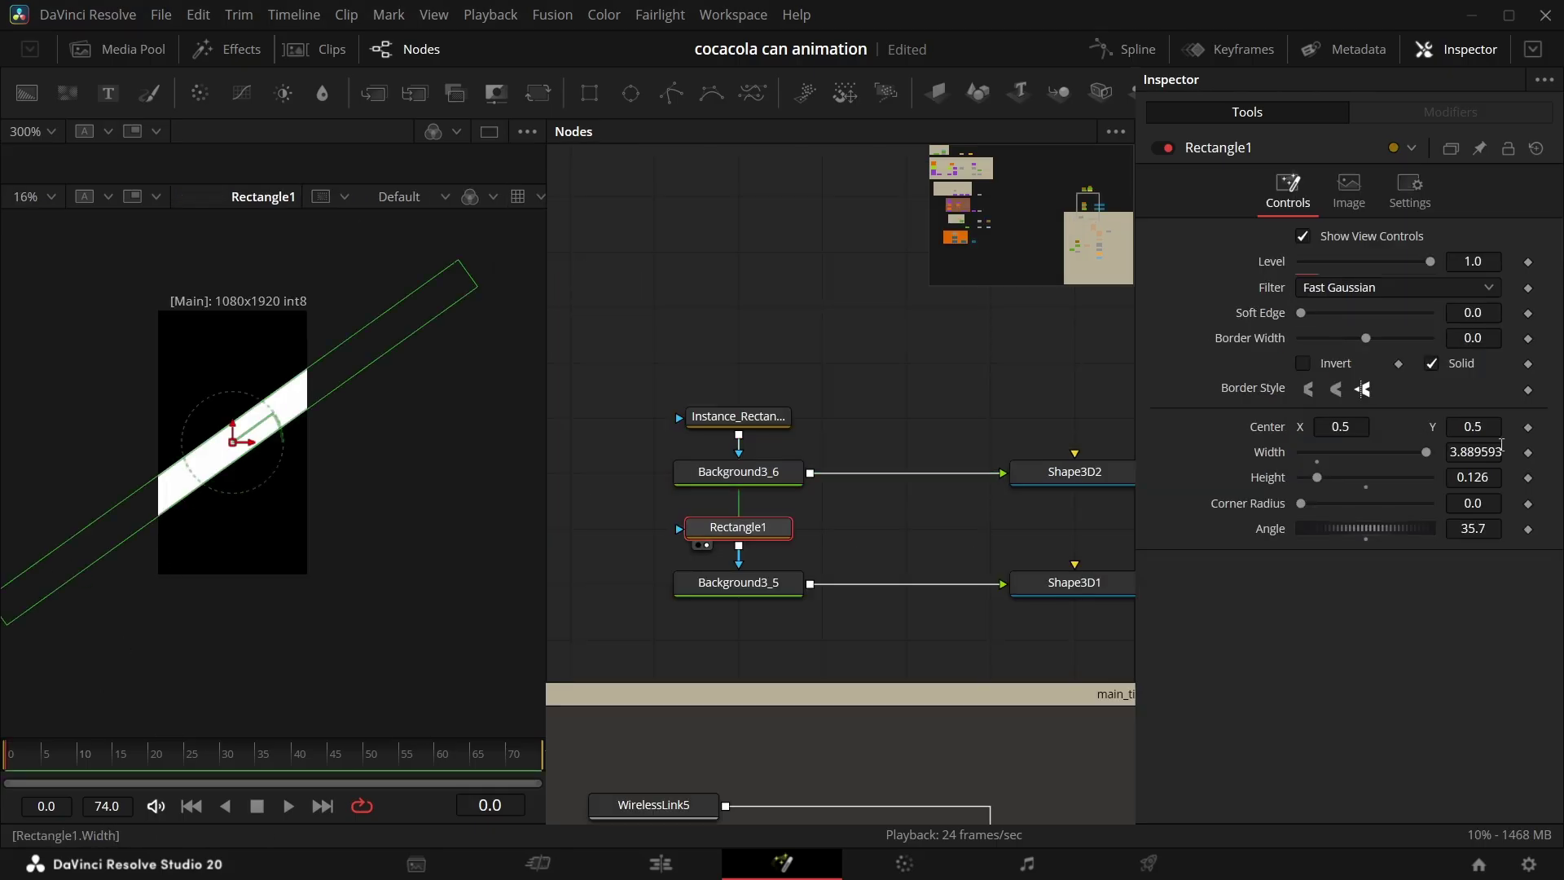
pyautogui.click(1528, 426)
pyautogui.moveTo(1473, 427); pyautogui.dragTo(1434, 429)
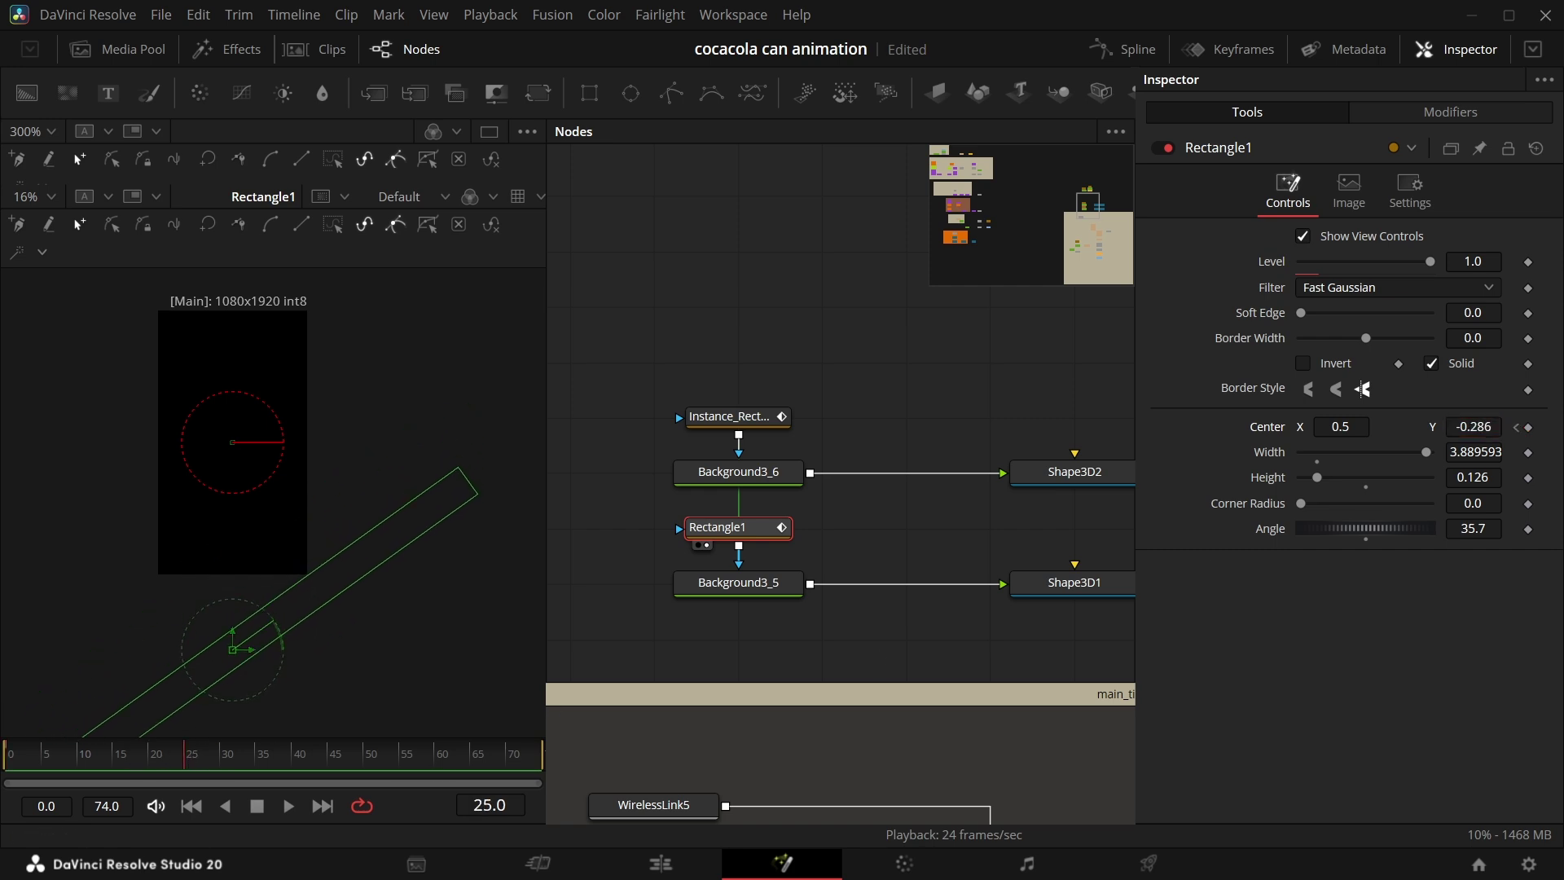
pyautogui.moveTo(1474, 427); pyautogui.dragTo(1563, 427)
pyautogui.click(49, 759)
pyautogui.press('space')
pyautogui.press('space')
# Step: Load Shape3D1 into the viewer and examine how the red ribbon wraps around the cylinder at frame 13
pyautogui.moveTo(1047, 588); pyautogui.dragTo(324, 580)
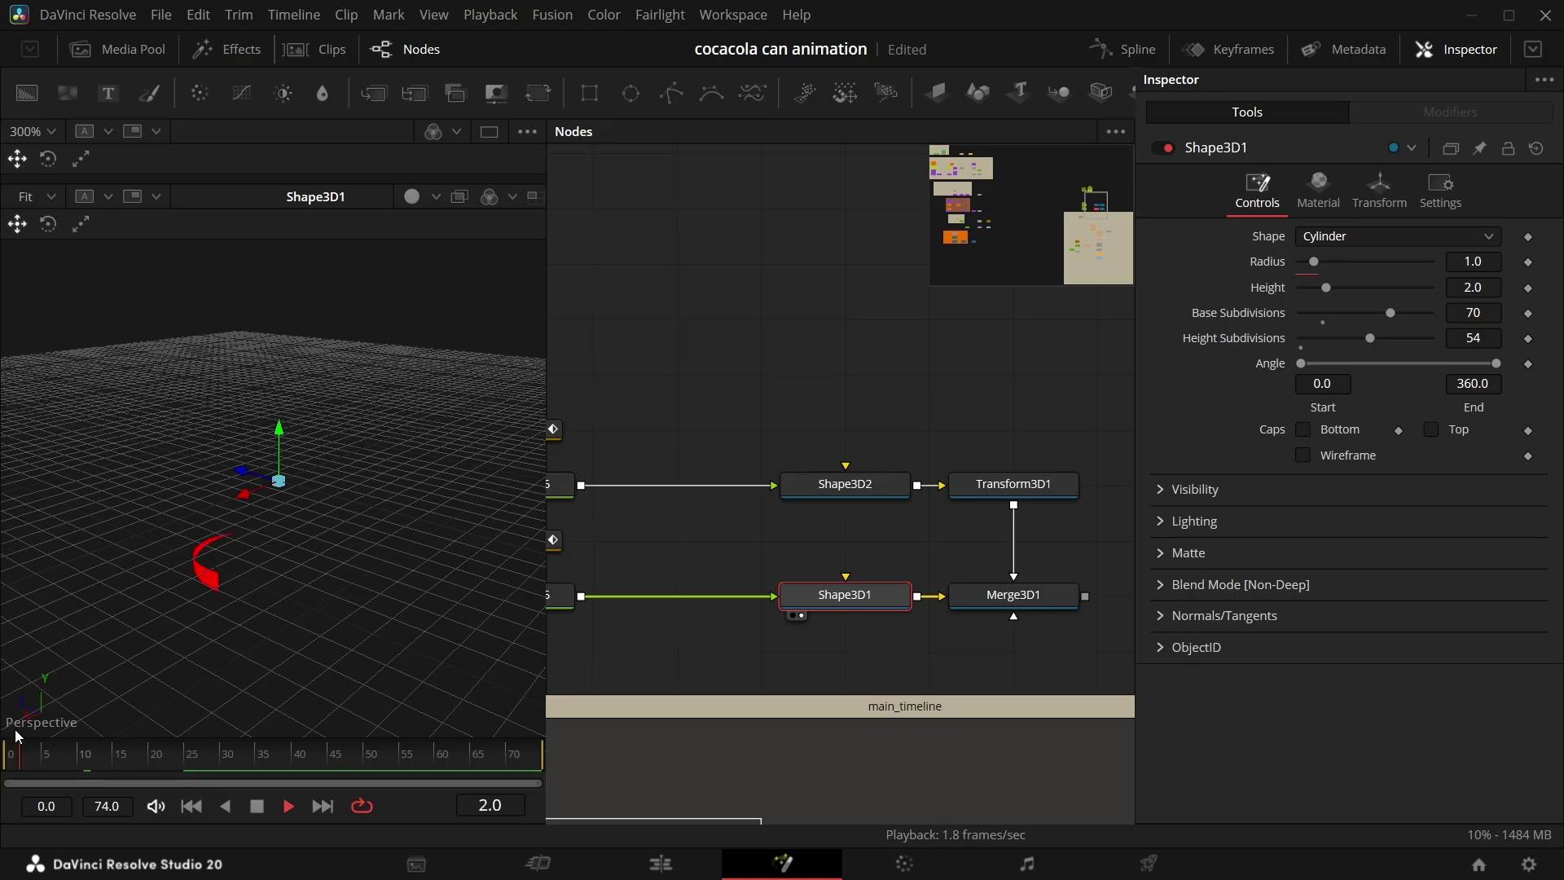
pyautogui.moveTo(71, 764)
pyautogui.mouseDown()
pyautogui.moveTo(97, 762)
pyautogui.moveTo(49, 764)
pyautogui.moveTo(100, 760)
pyautogui.mouseUp()
pyautogui.moveTo(267, 690); pyautogui.dragTo(222, 646)
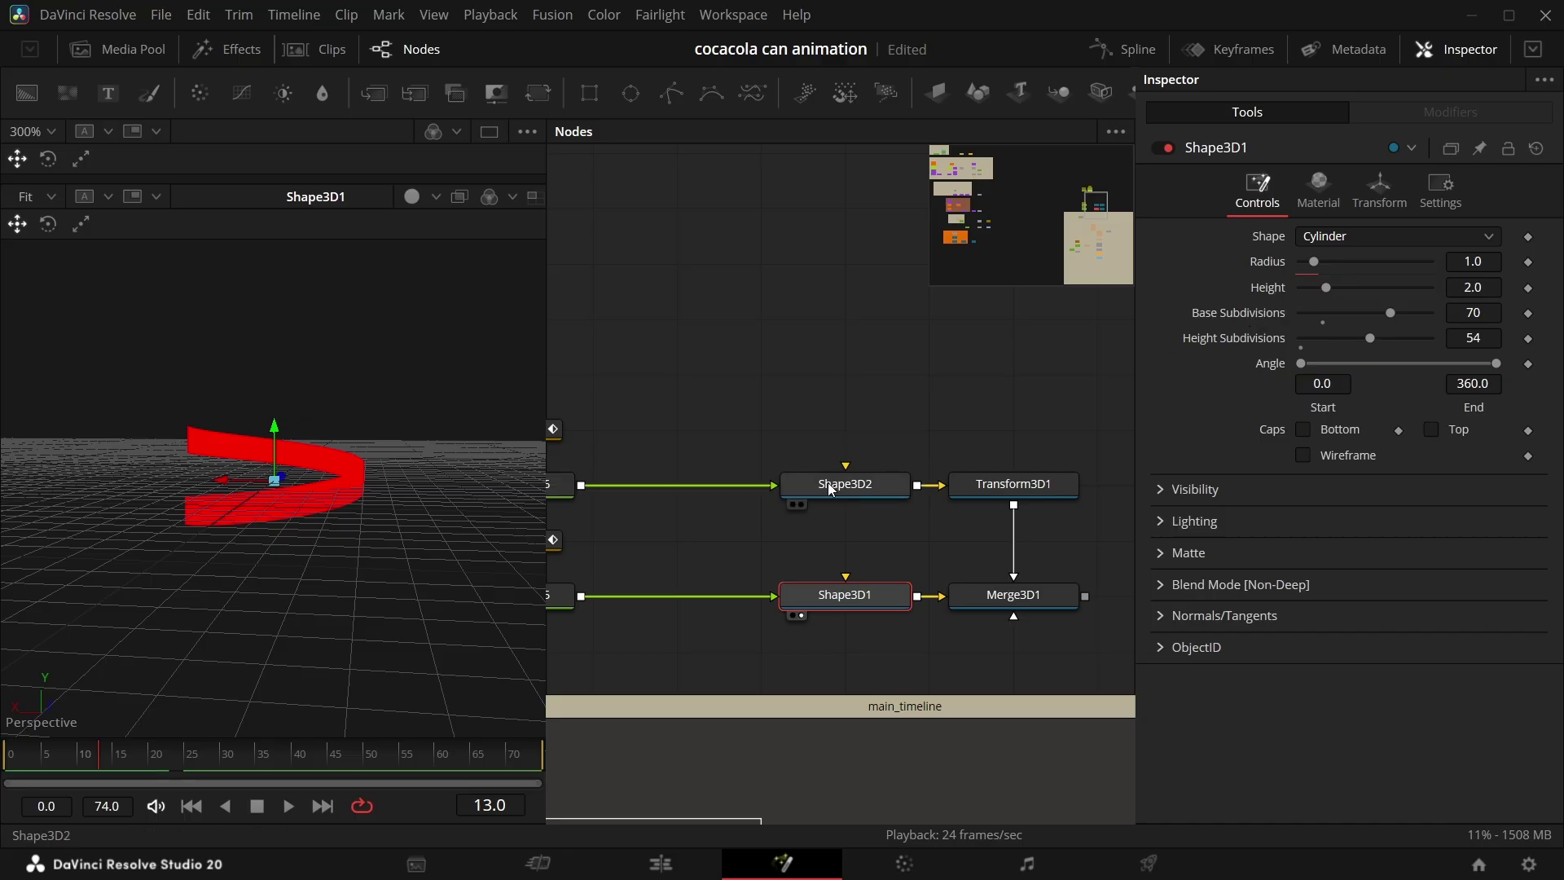
pyautogui.moveTo(798, 538); pyautogui.dragTo(814, 506)
pyautogui.scroll(-3, 293, 483)
pyautogui.scroll(2, 293, 480)
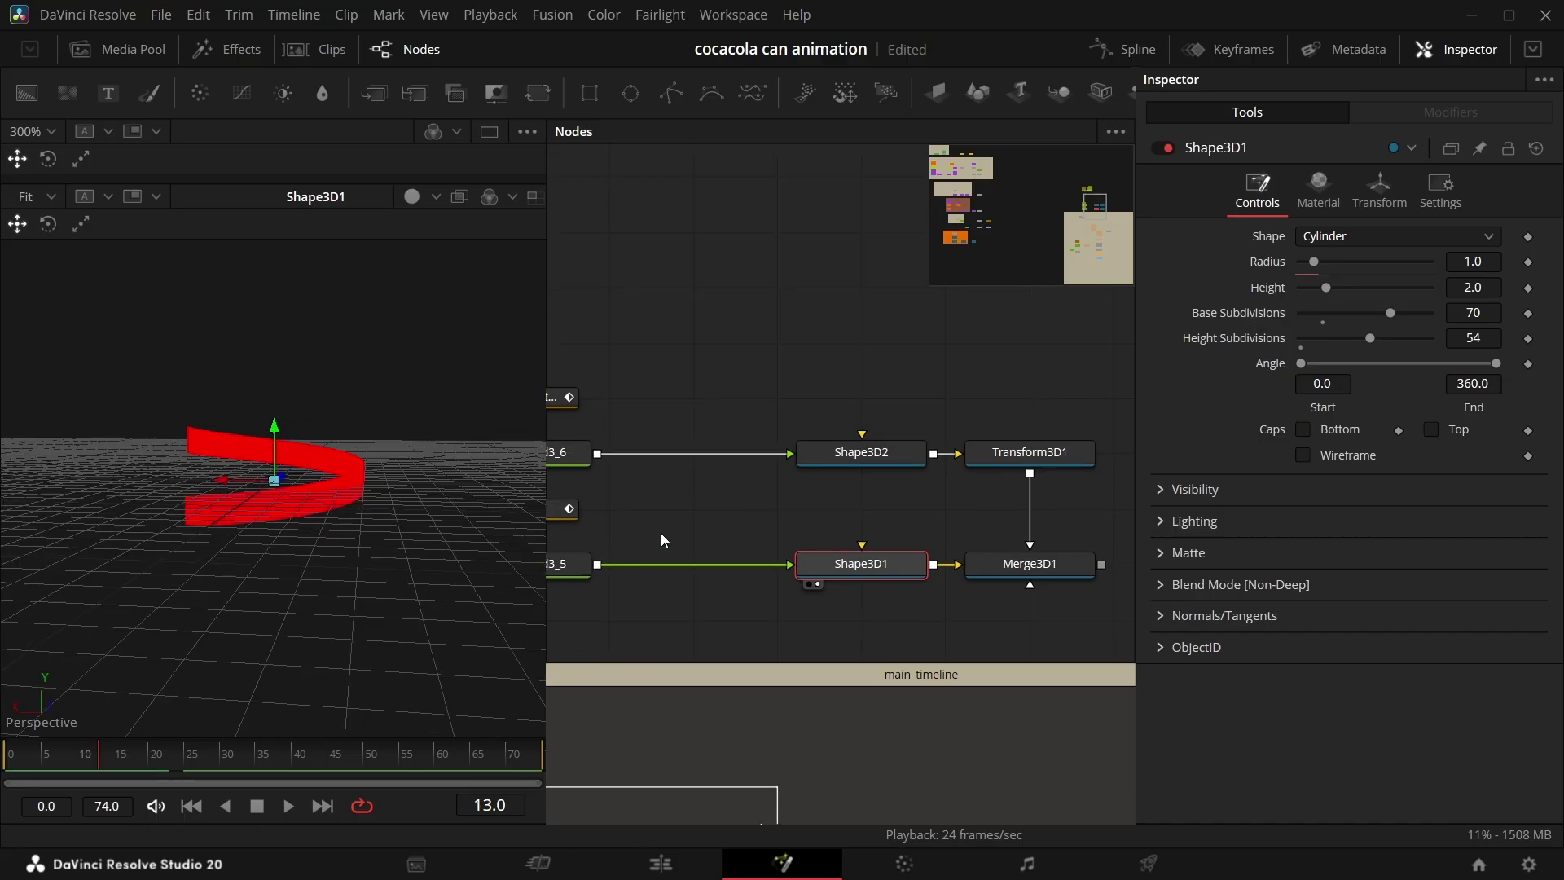
# Step: Add an Image Plane 3D node fed by WirelessLink5 and connect it into Shape3D1 to place the can inside the ribbon
pyautogui.scroll(-2, 915, 541)
pyautogui.hscroll(-3, 936, 541)
pyautogui.scroll(-2, 965, 541)
pyautogui.moveTo(846, 602); pyautogui.dragTo(766, 673)
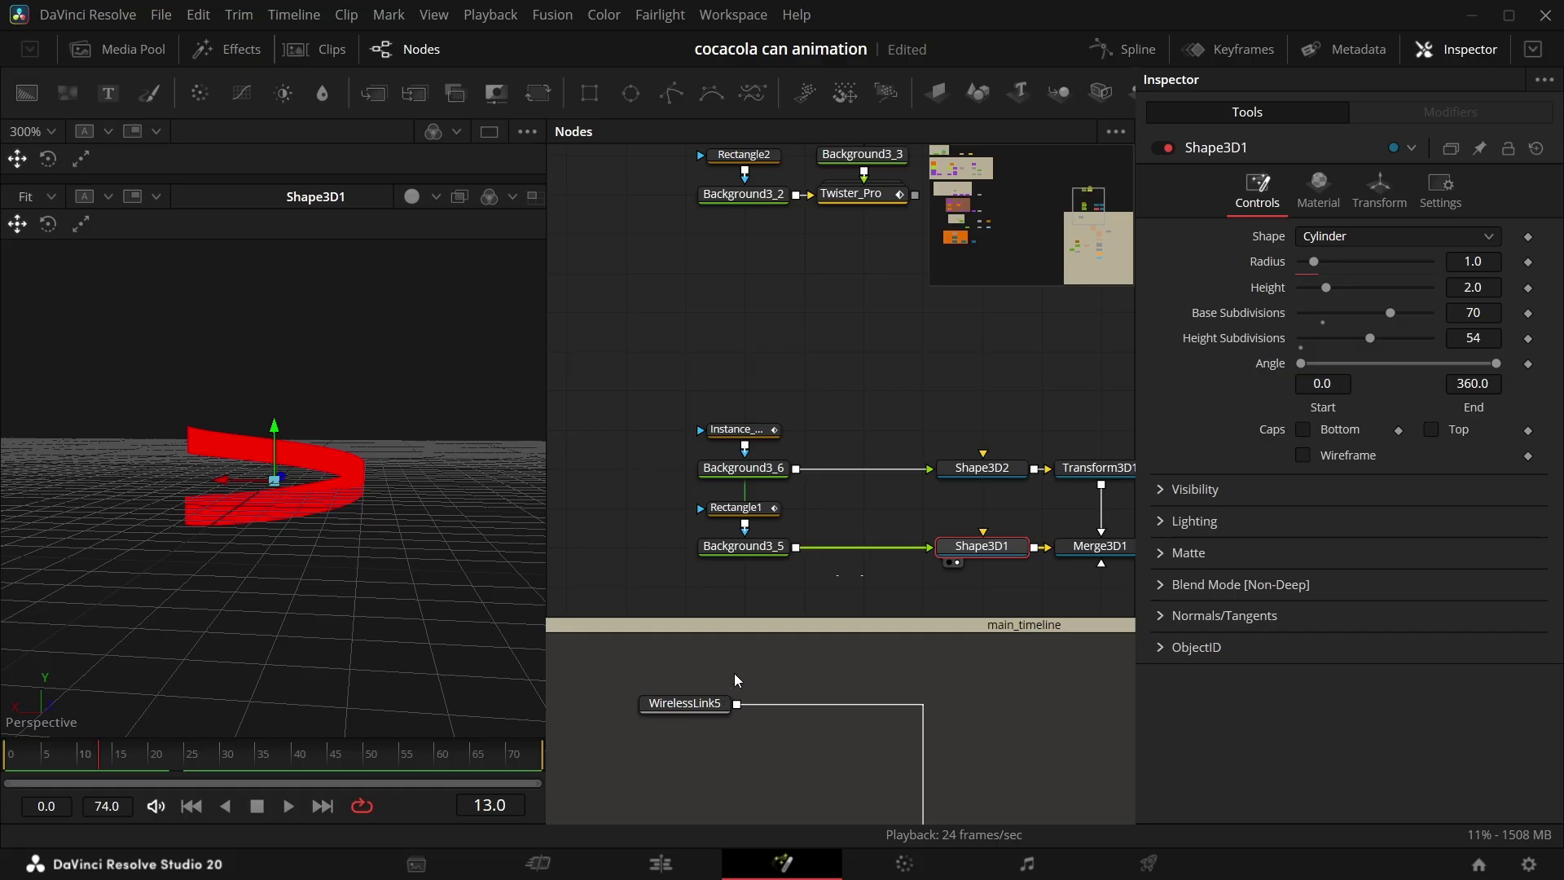
pyautogui.click(836, 564)
pyautogui.hotkey('shift', 'space')
pyautogui.write('image')
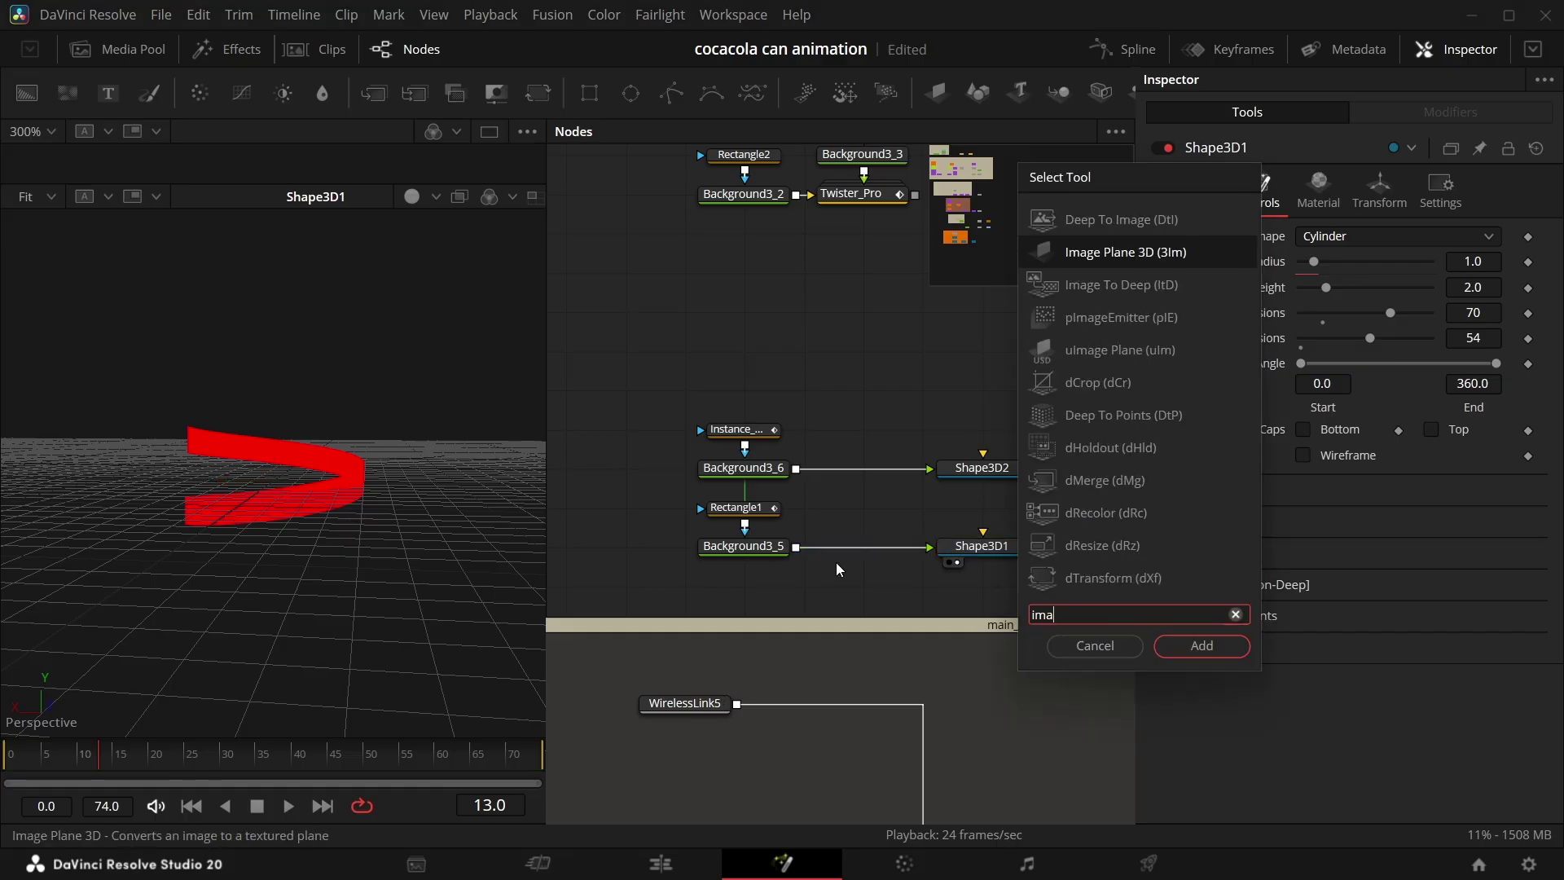
pyautogui.press('Return')
pyautogui.moveTo(831, 550); pyautogui.dragTo(831, 668)
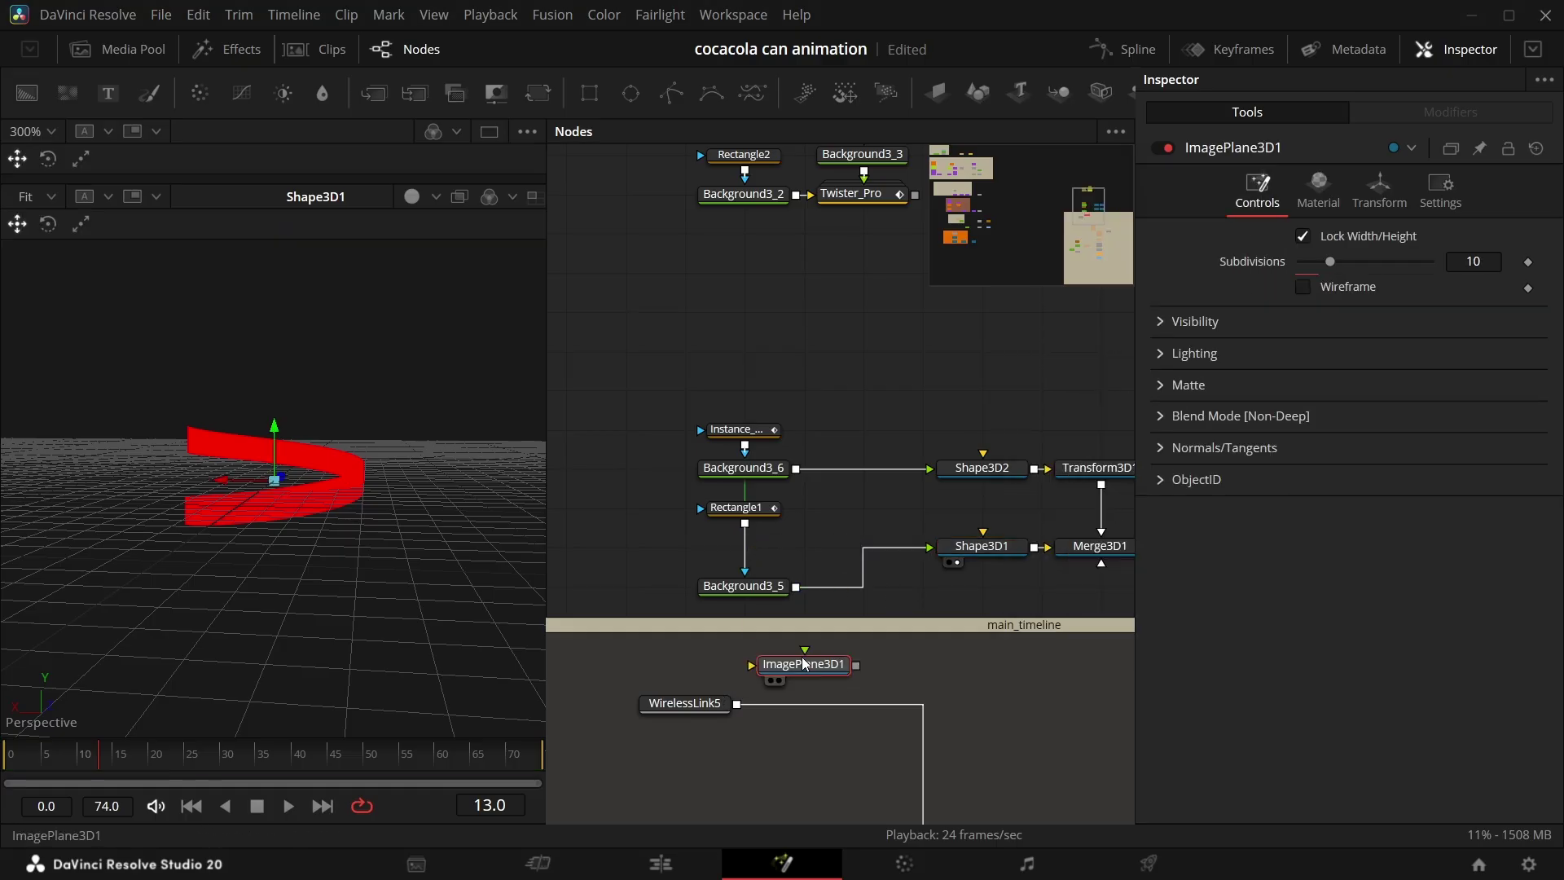
pyautogui.moveTo(737, 703); pyautogui.dragTo(835, 583)
pyautogui.scroll(3, 188, 492)
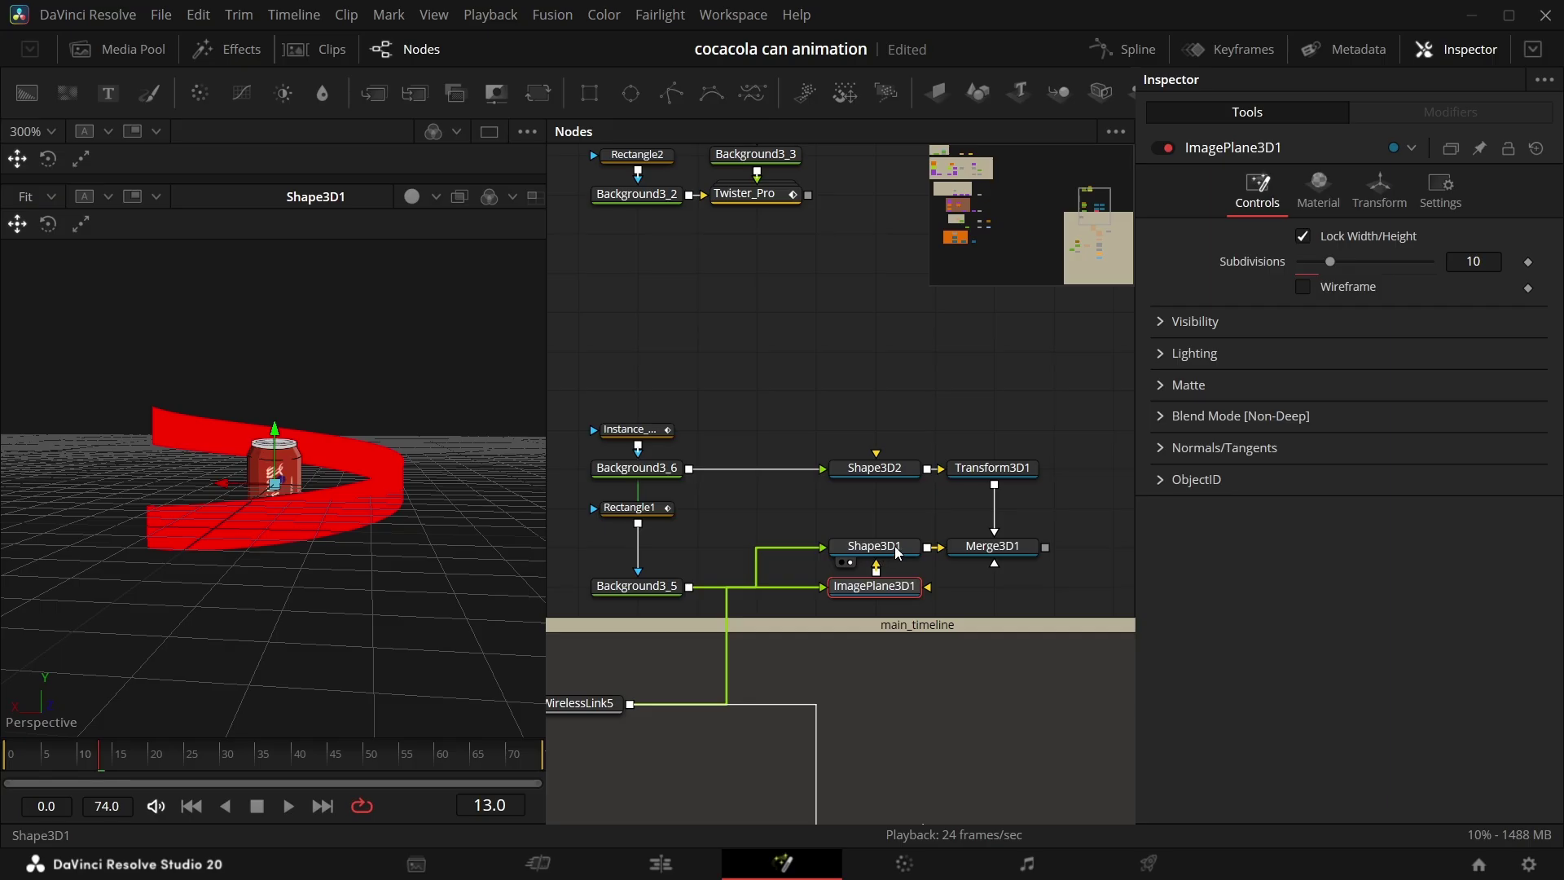
# Step: Realign Background3_5 in the node graph and resize Shape3D1's cylinder so the ribbon wraps more closely around the can
pyautogui.click(894, 551)
pyautogui.moveTo(660, 588); pyautogui.dragTo(660, 548)
pyautogui.click(874, 546)
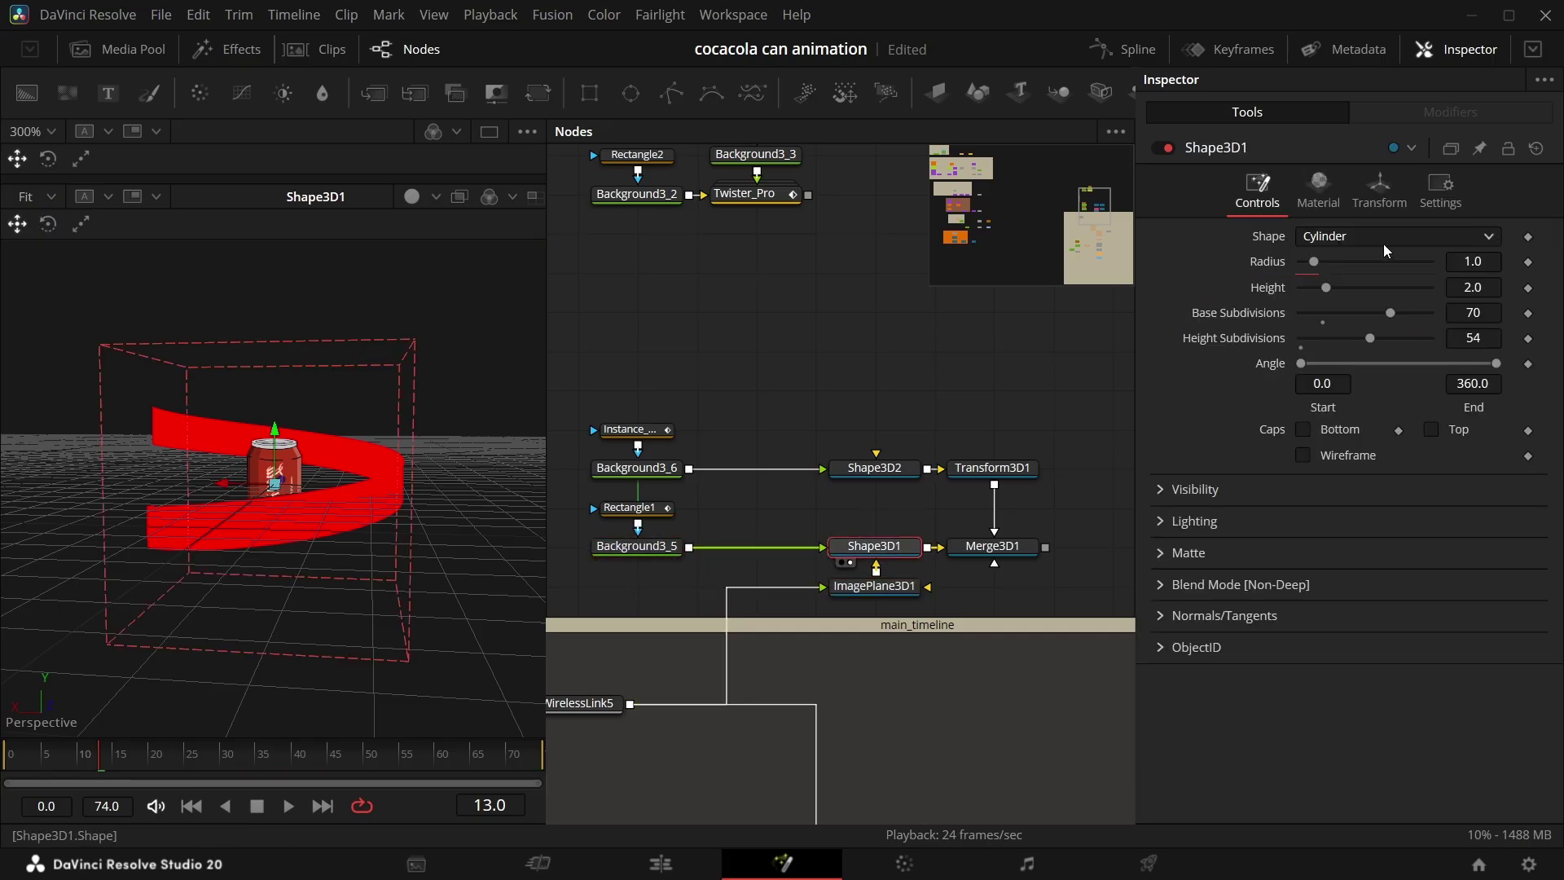
pyautogui.moveTo(1478, 289); pyautogui.dragTo(1416, 262)
pyautogui.moveTo(272, 514); pyautogui.dragTo(313, 565)
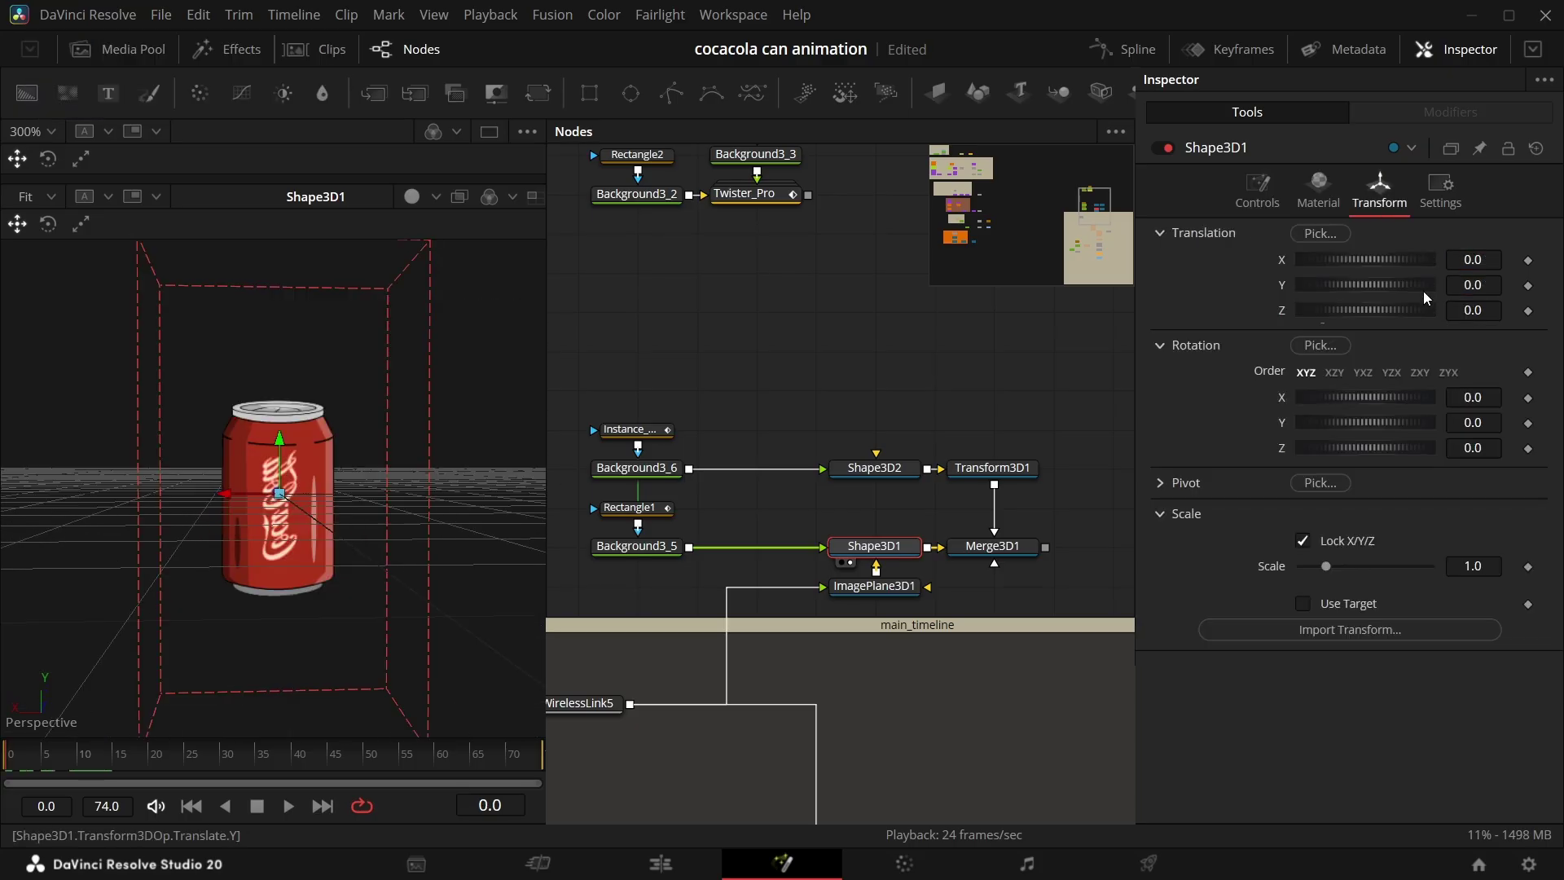
# Step: Keyframe Shape3D1's Y Rotation at 0 on frame 0 and 600 on frame 25
pyautogui.click(1529, 423)
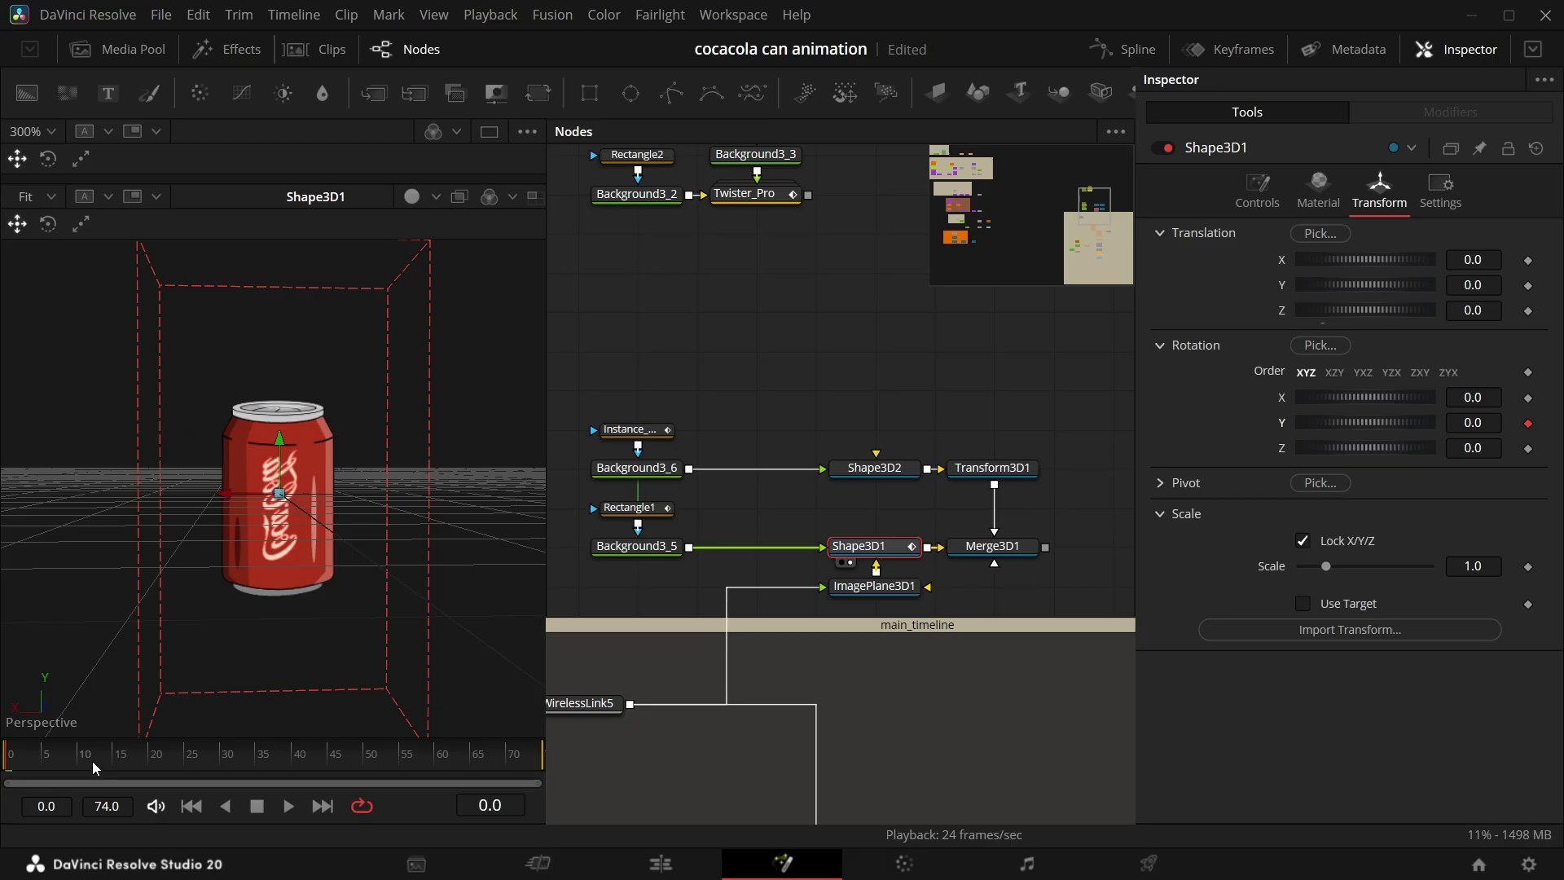
pyautogui.moveTo(147, 766); pyautogui.dragTo(184, 757)
pyautogui.click(1472, 422)
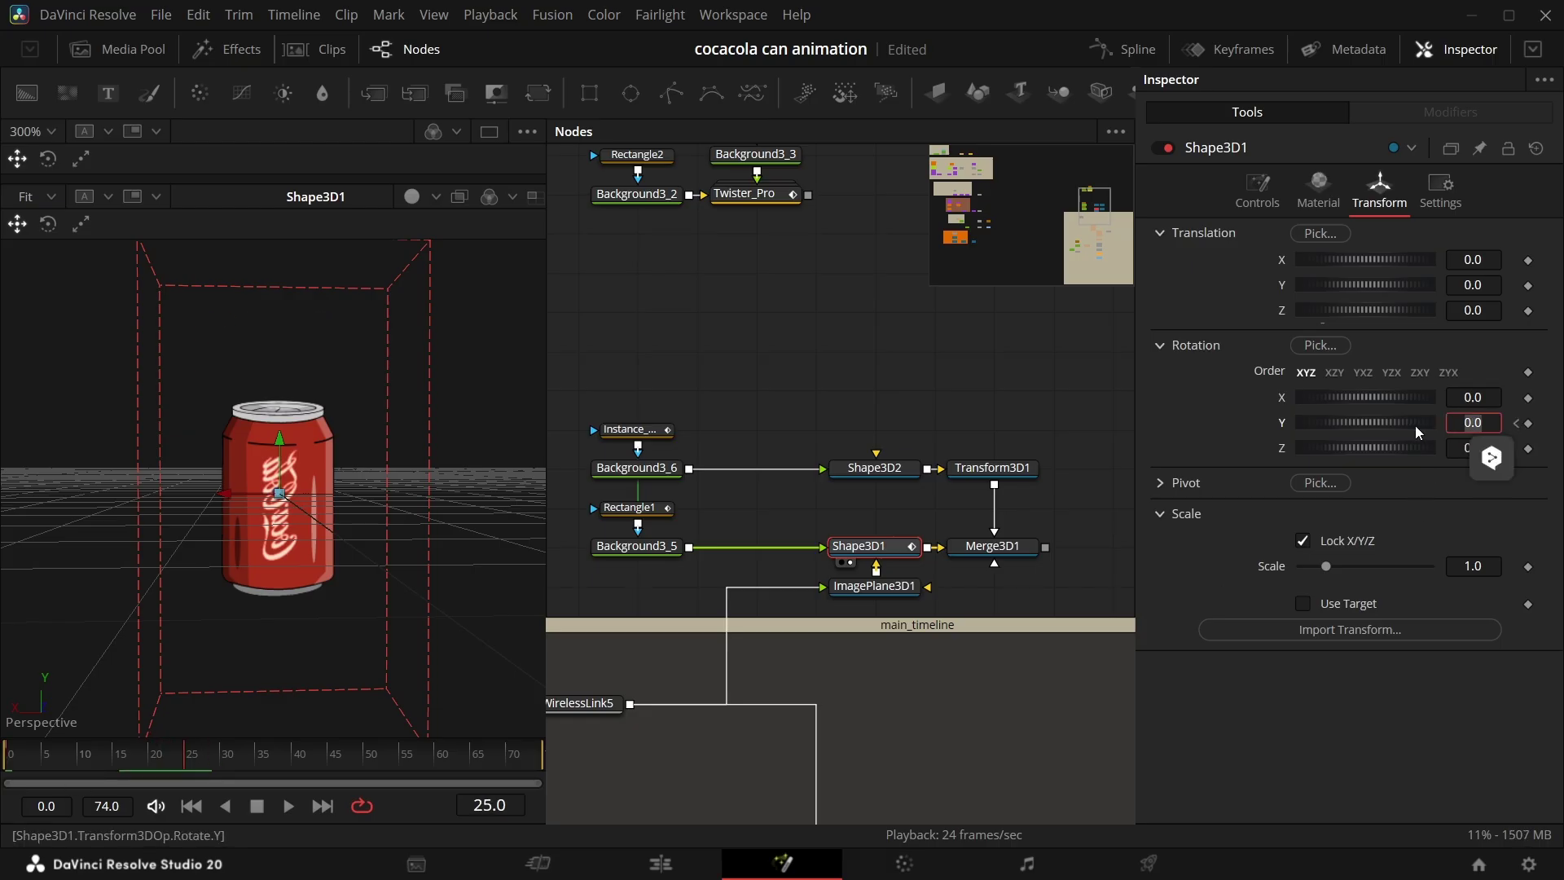
pyautogui.write('62')
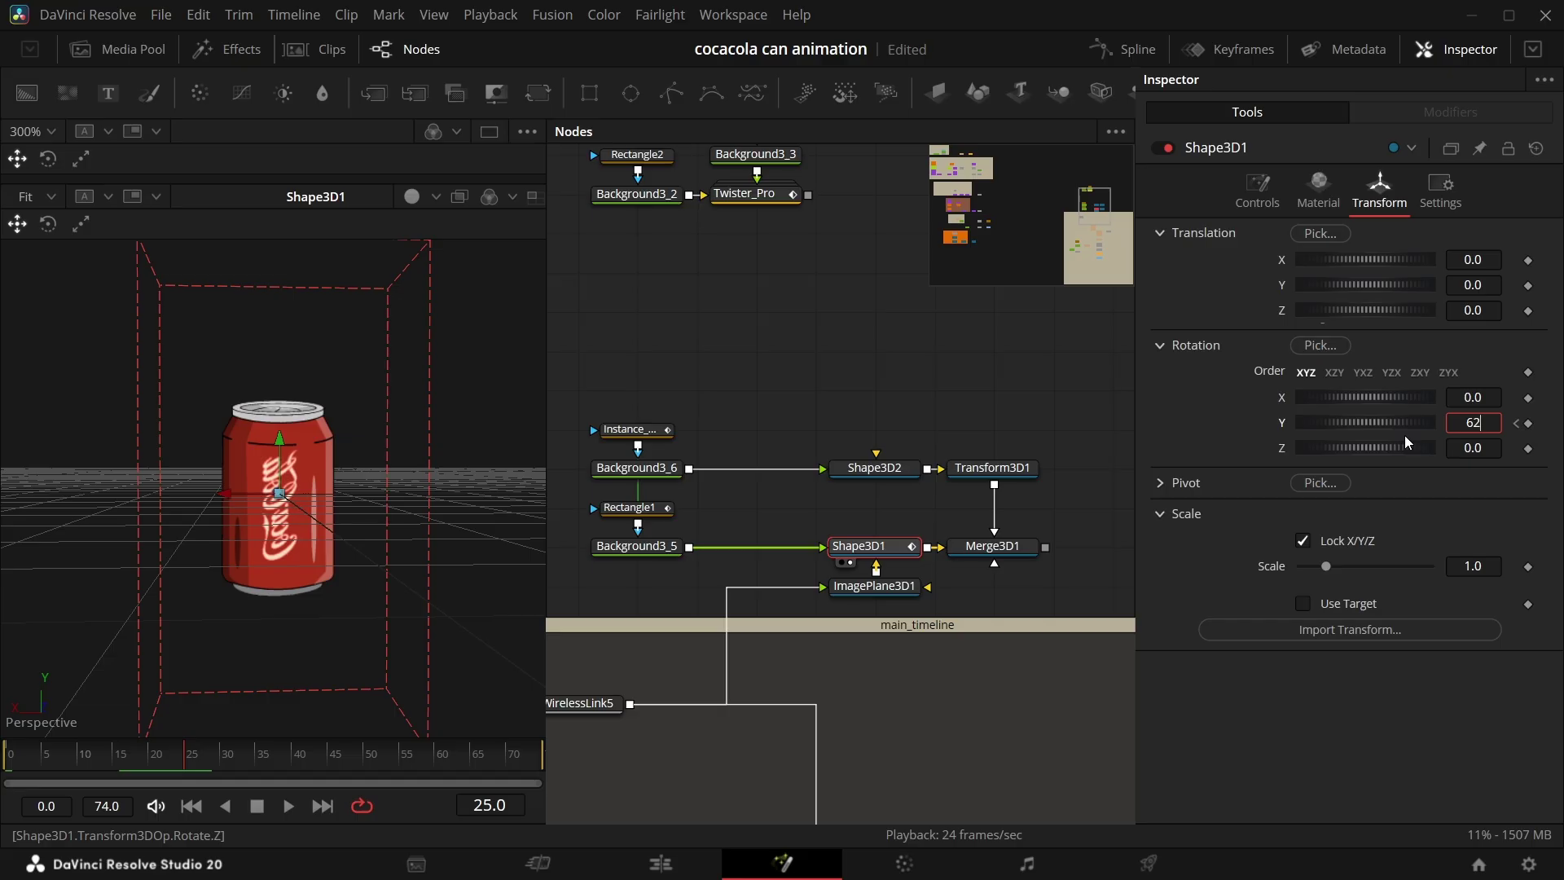
pyautogui.write('0')
pyautogui.press('Return')
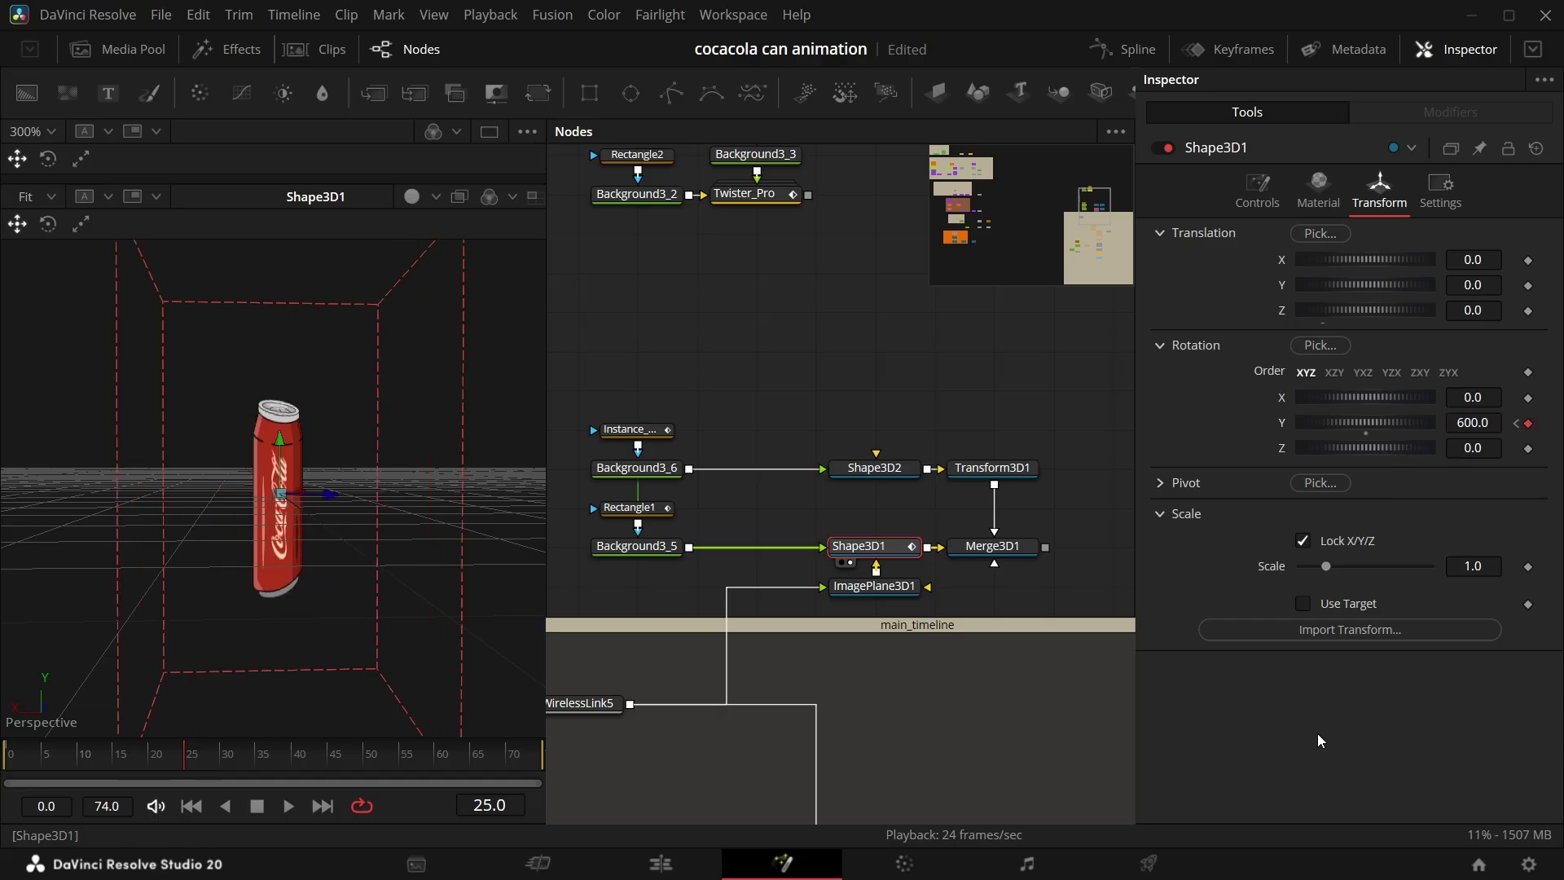
# Step: Play back the spinning can and rising ribbon from the first frame
pyautogui.click(8, 752)
pyautogui.press('space')
pyautogui.press('space')
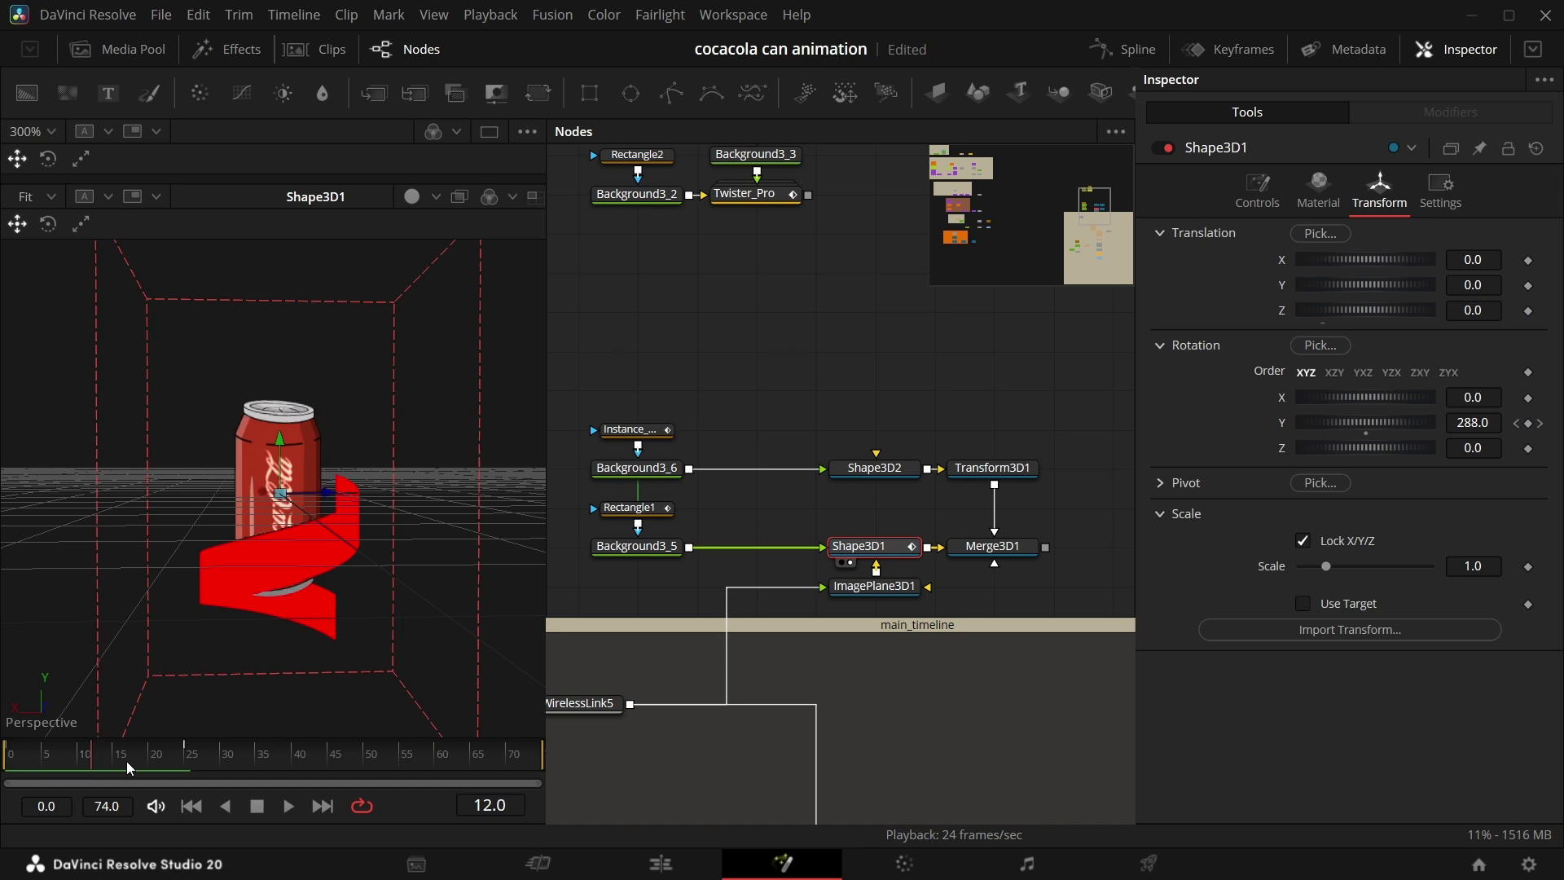
# Step: Add an expression to ImagePlane3D1's Y Rotation and link it to Shape3D1's Y Rotation
pyautogui.press('space')
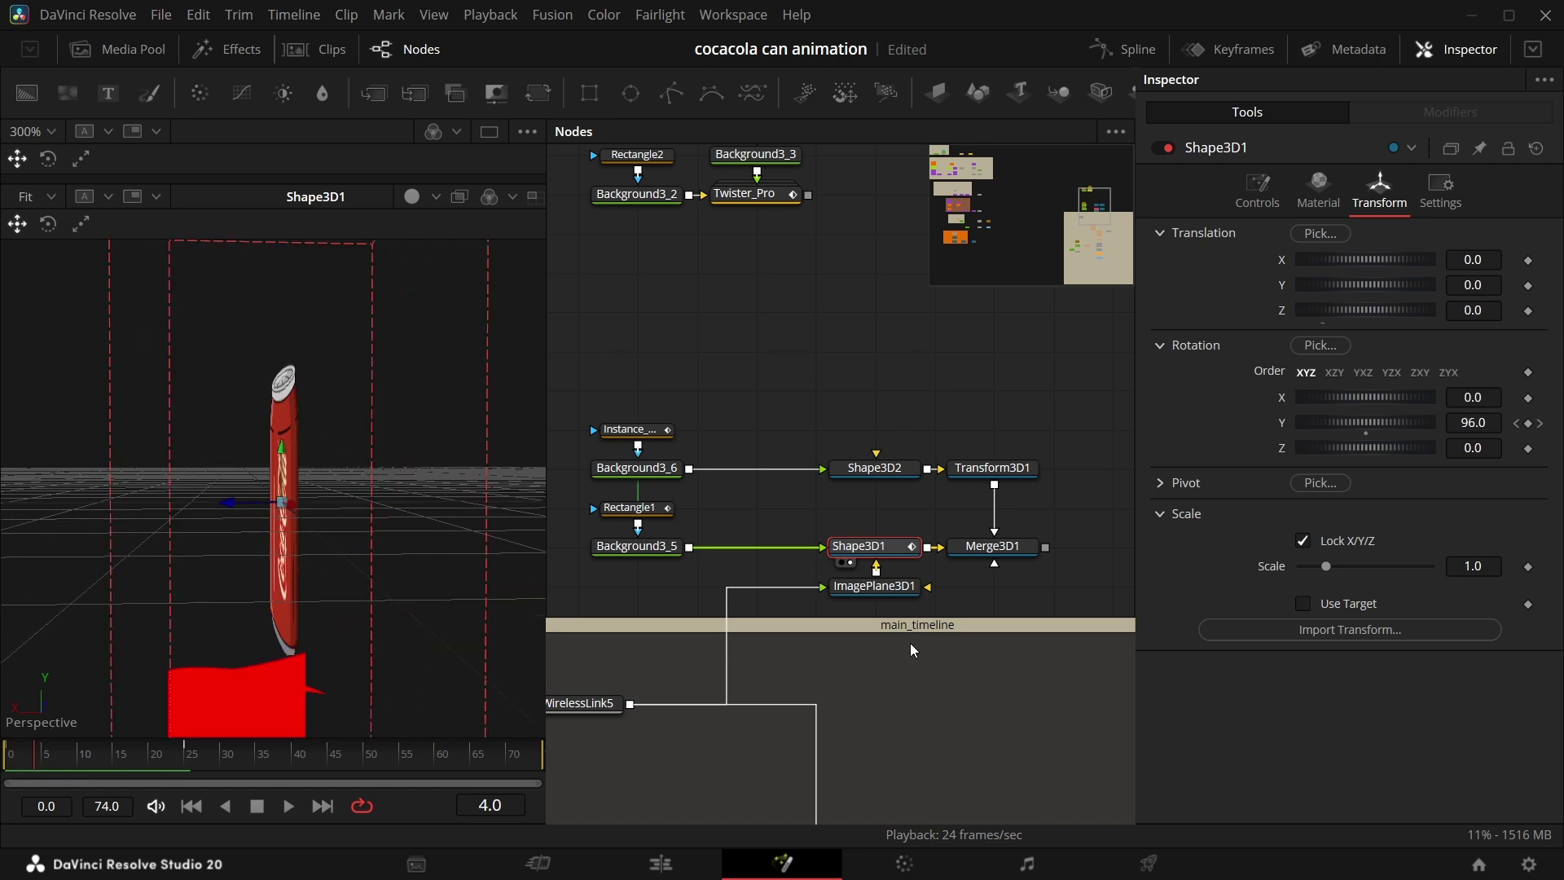
pyautogui.scroll(2, 911, 642)
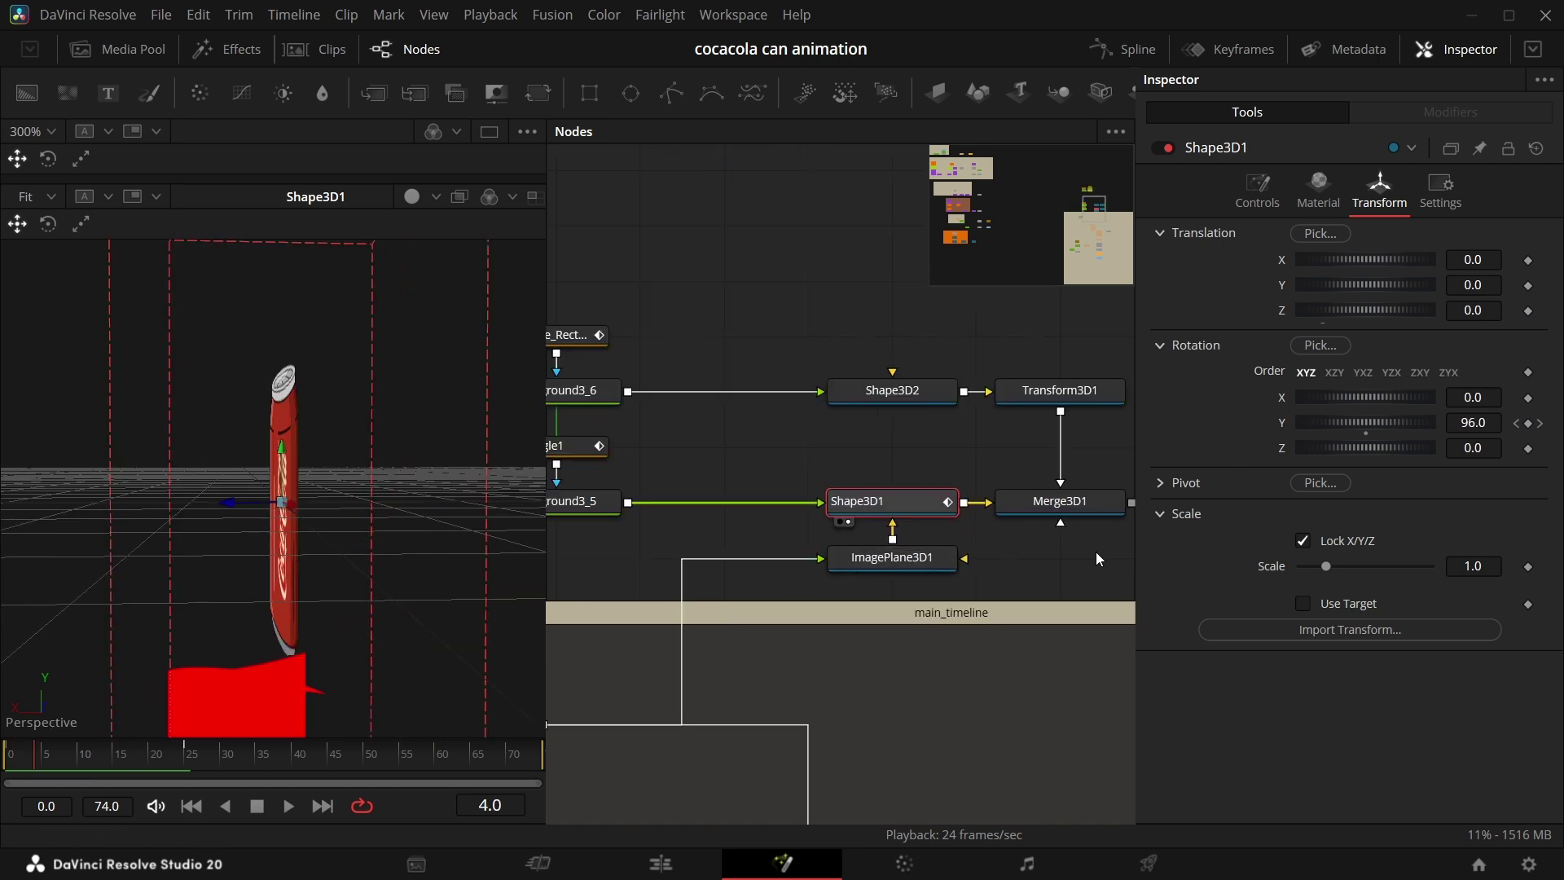
pyautogui.keyDown('ctrl'); pyautogui.click(896, 560); pyautogui.keyUp('ctrl')
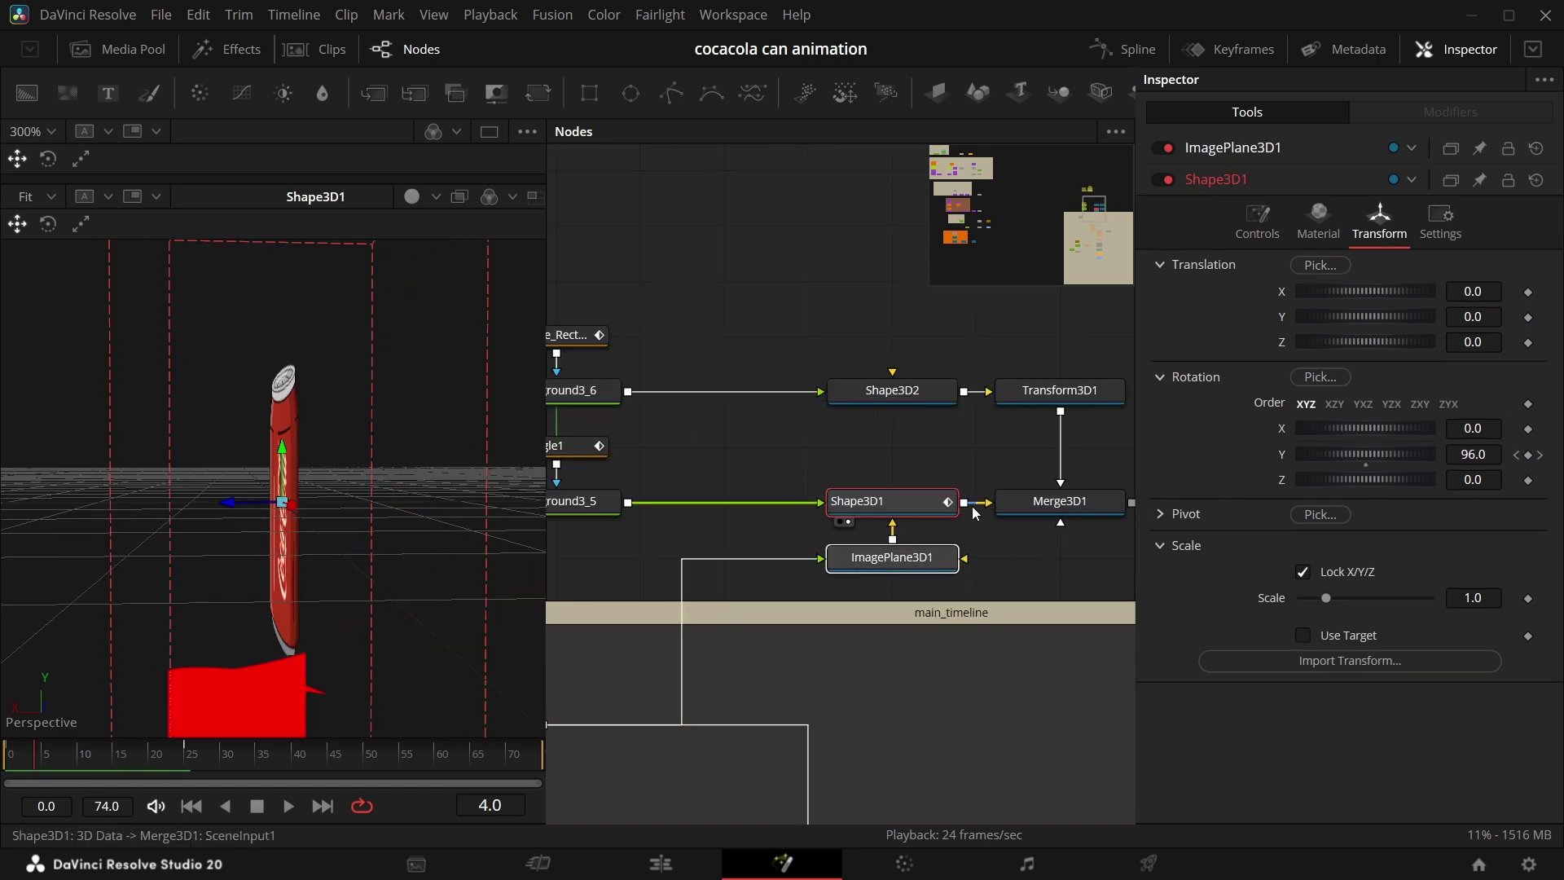
pyautogui.click(890, 554)
pyautogui.moveTo(635, 702); pyautogui.dragTo(863, 568)
pyautogui.moveTo(722, 576); pyautogui.dragTo(642, 604)
pyautogui.moveTo(909, 538); pyautogui.dragTo(784, 608)
pyautogui.click(1389, 195)
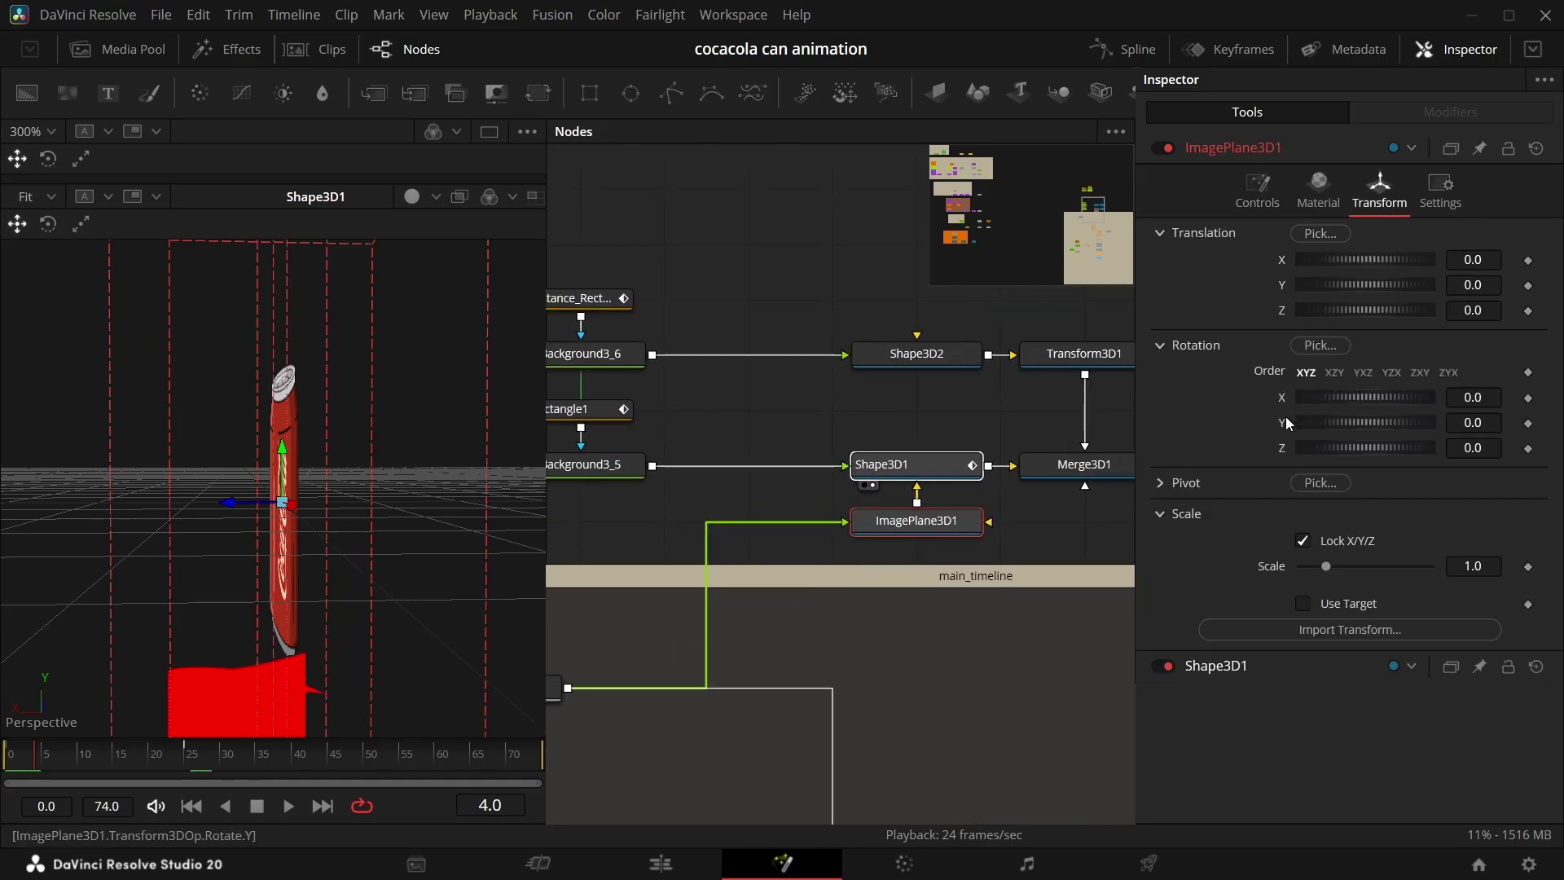
pyautogui.rightClick(1285, 418)
pyautogui.click(1344, 739)
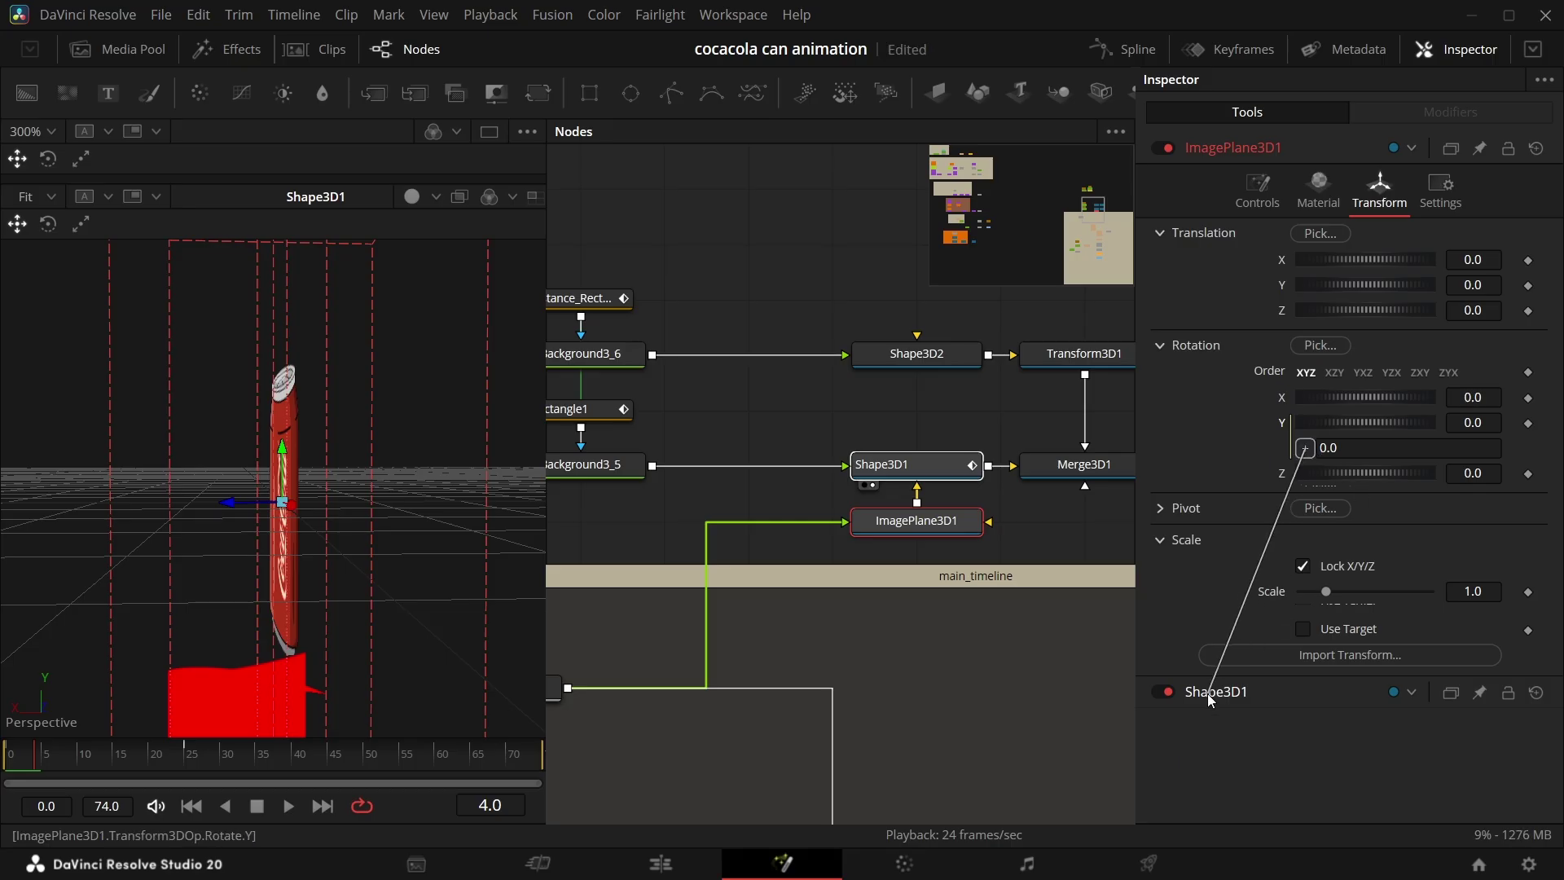
pyautogui.moveTo(1207, 692); pyautogui.dragTo(1280, 594)
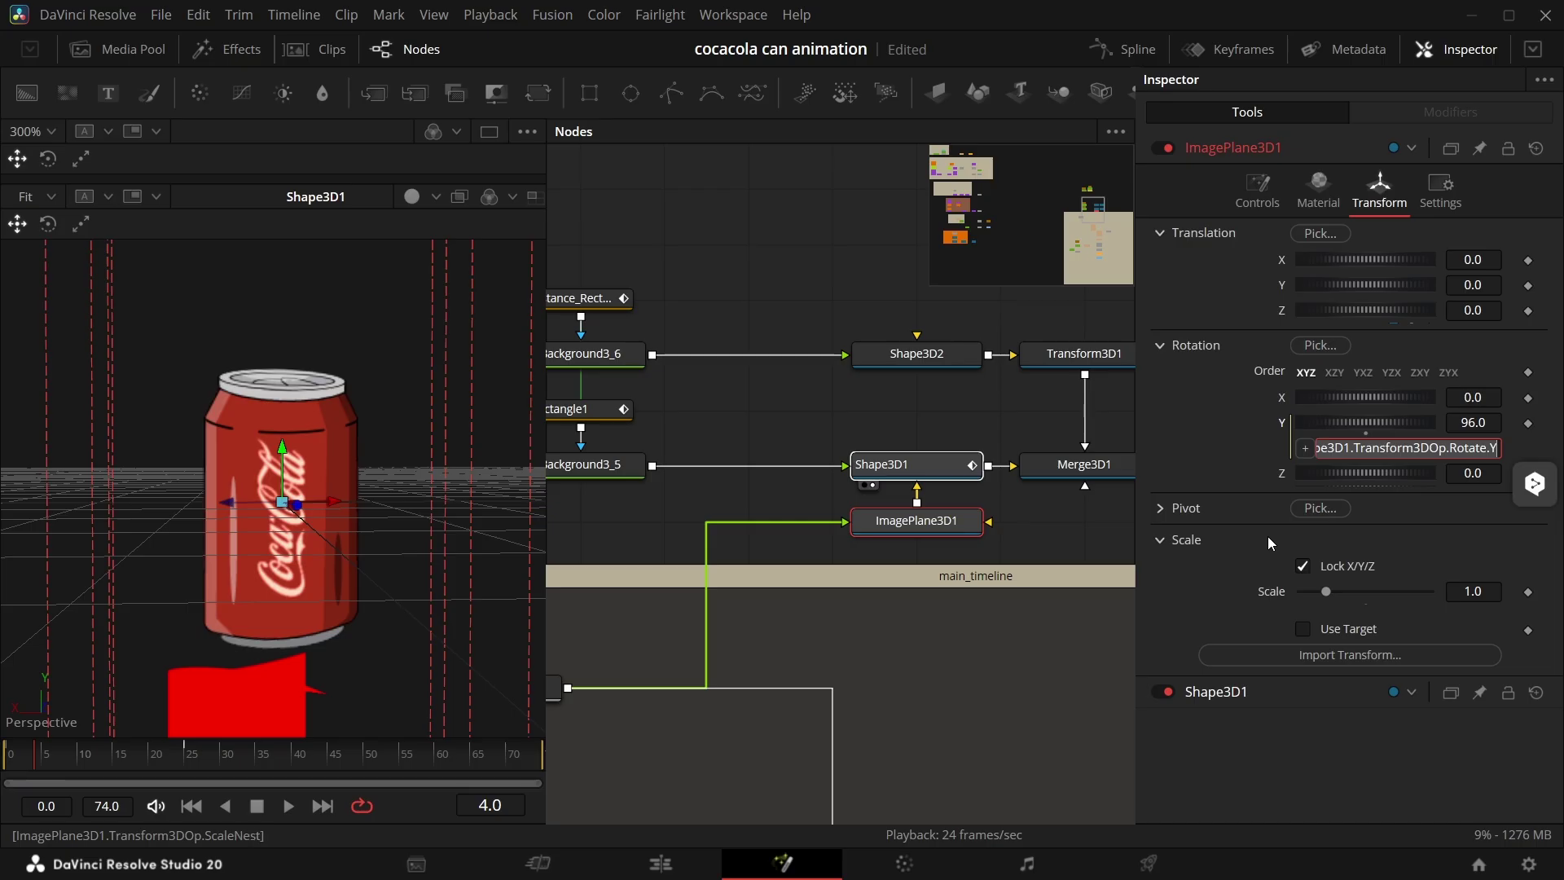
# Step: Negate the ImagePlane3D1 Y Rotation expression with a leading minus sign so the can counter-rotates against the ribbon
pyautogui.click(1363, 449)
pyautogui.press('Home')
pyautogui.write('-')
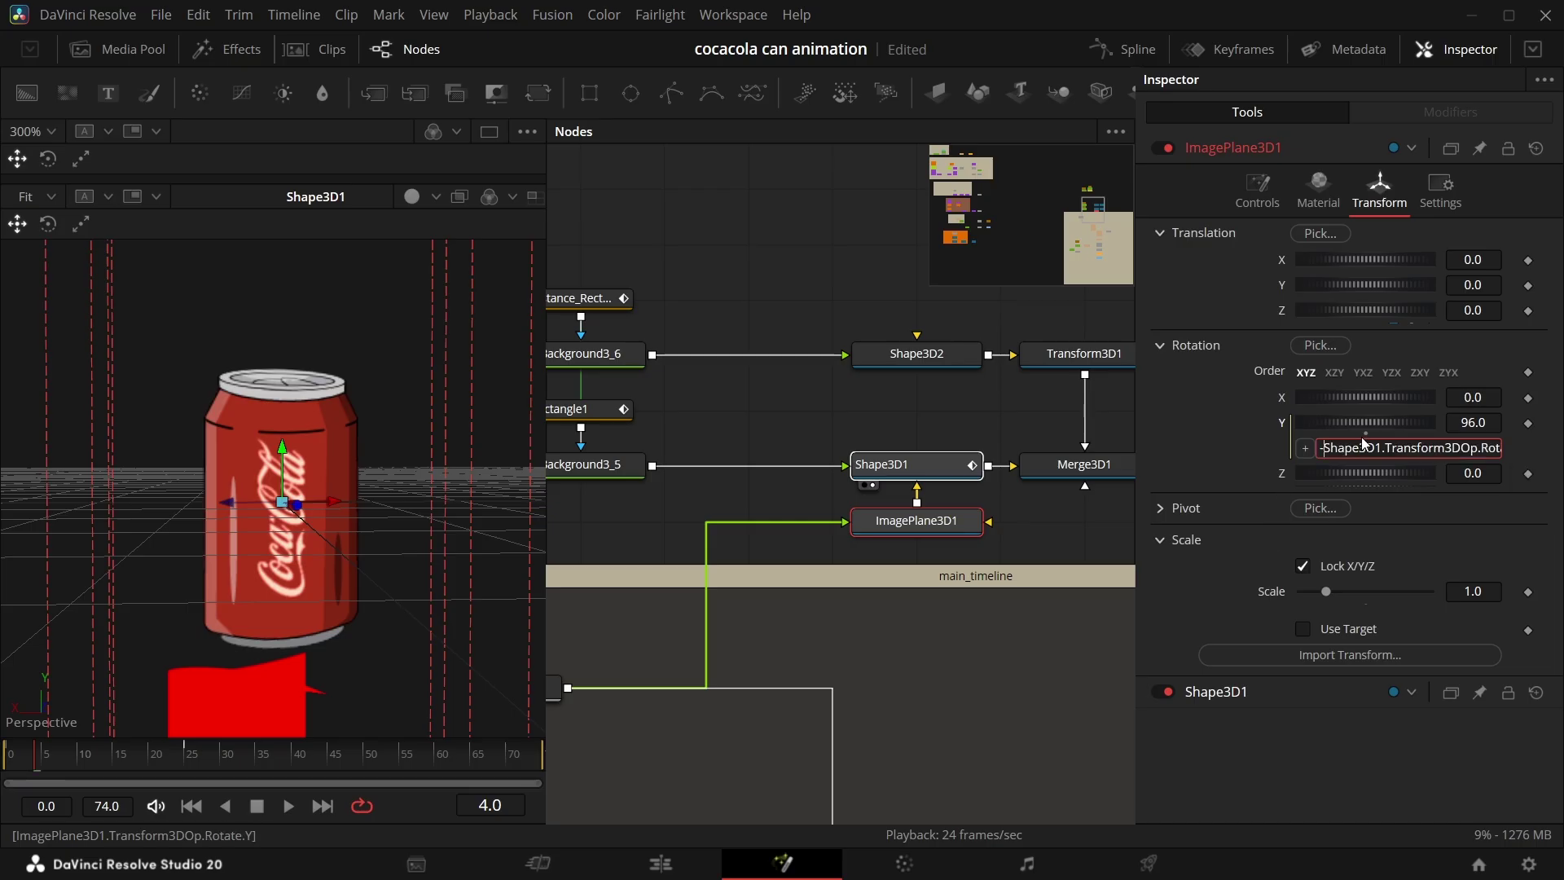
pyautogui.press('Return')
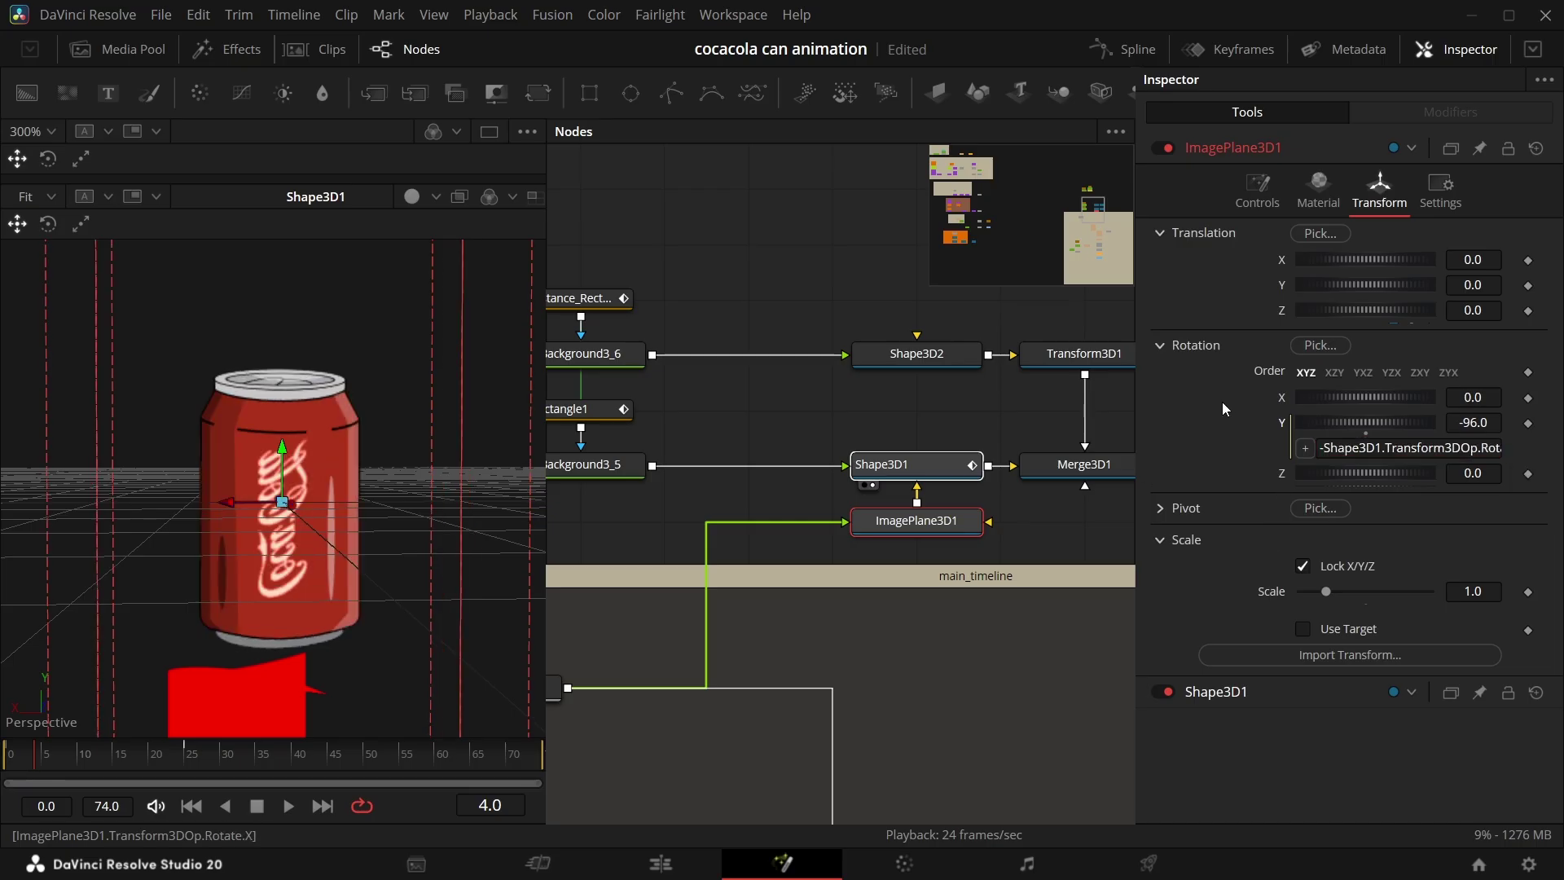
pyautogui.moveTo(925, 412); pyautogui.dragTo(945, 518)
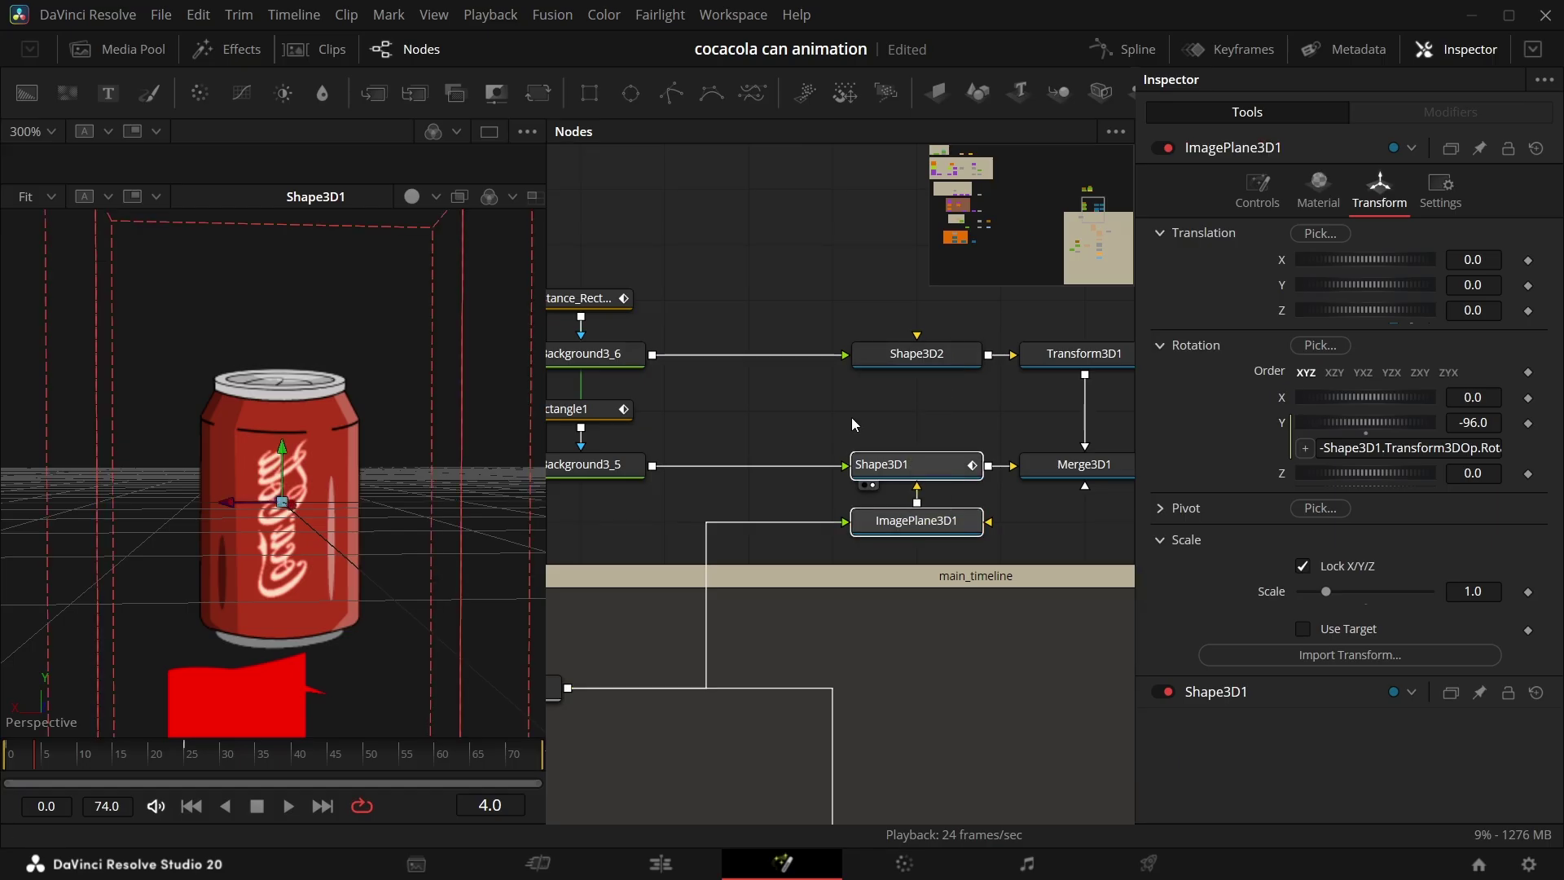
pyautogui.moveTo(831, 408); pyautogui.dragTo(911, 524)
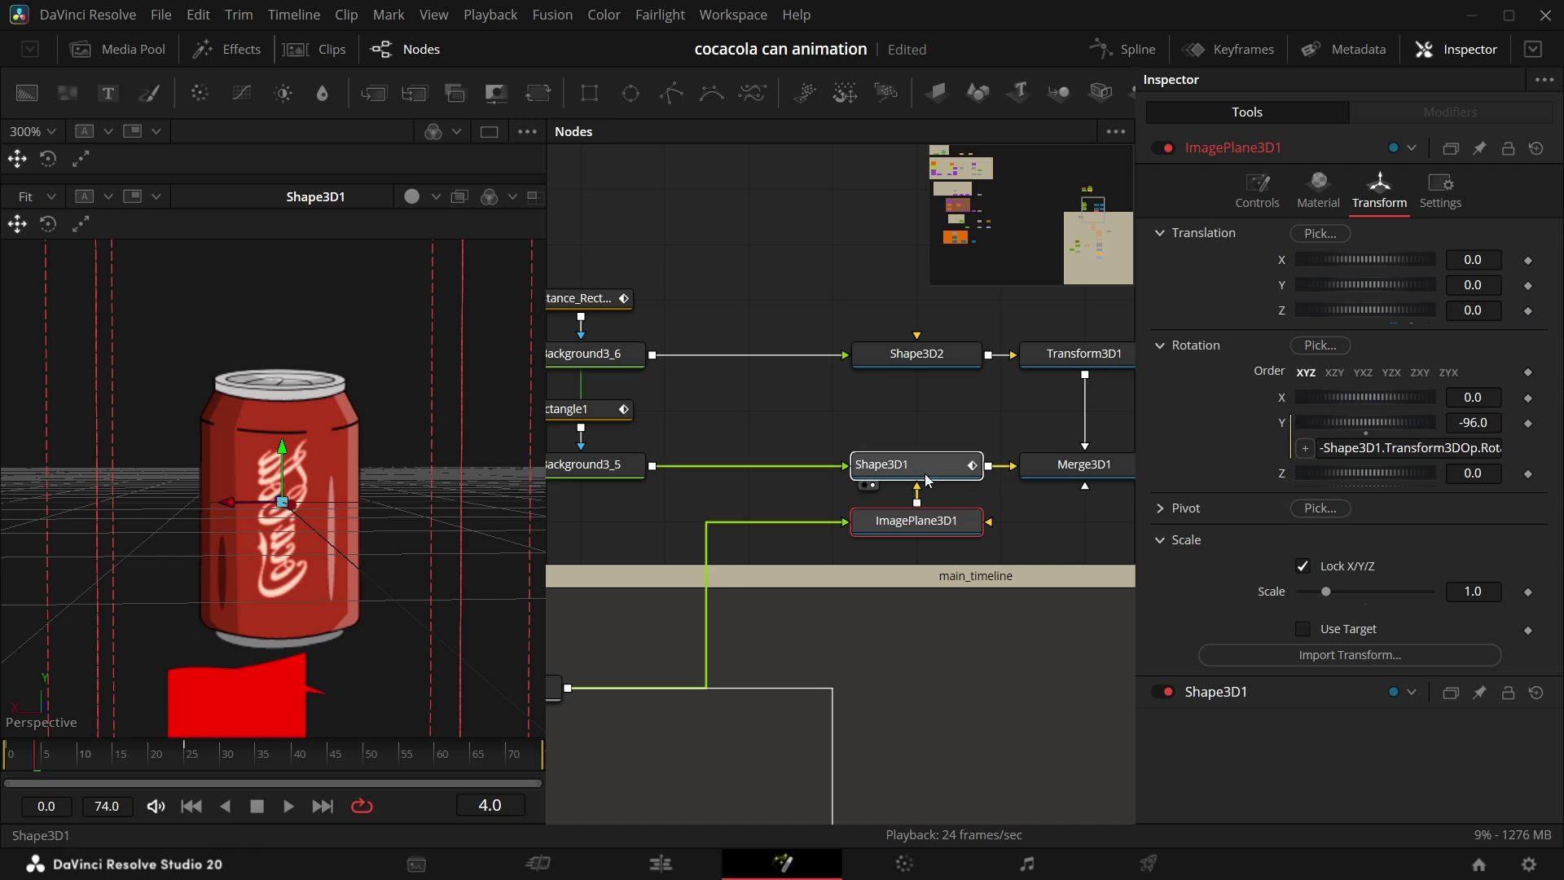
# Step: Replace Shape3D2 with a pasted instance of Shape3D1, fed by Background3_6 and connected into Transform3D1
pyautogui.scroll(2, 921, 472)
pyautogui.scroll(-2, 956, 532)
pyautogui.moveTo(956, 550); pyautogui.dragTo(787, 540)
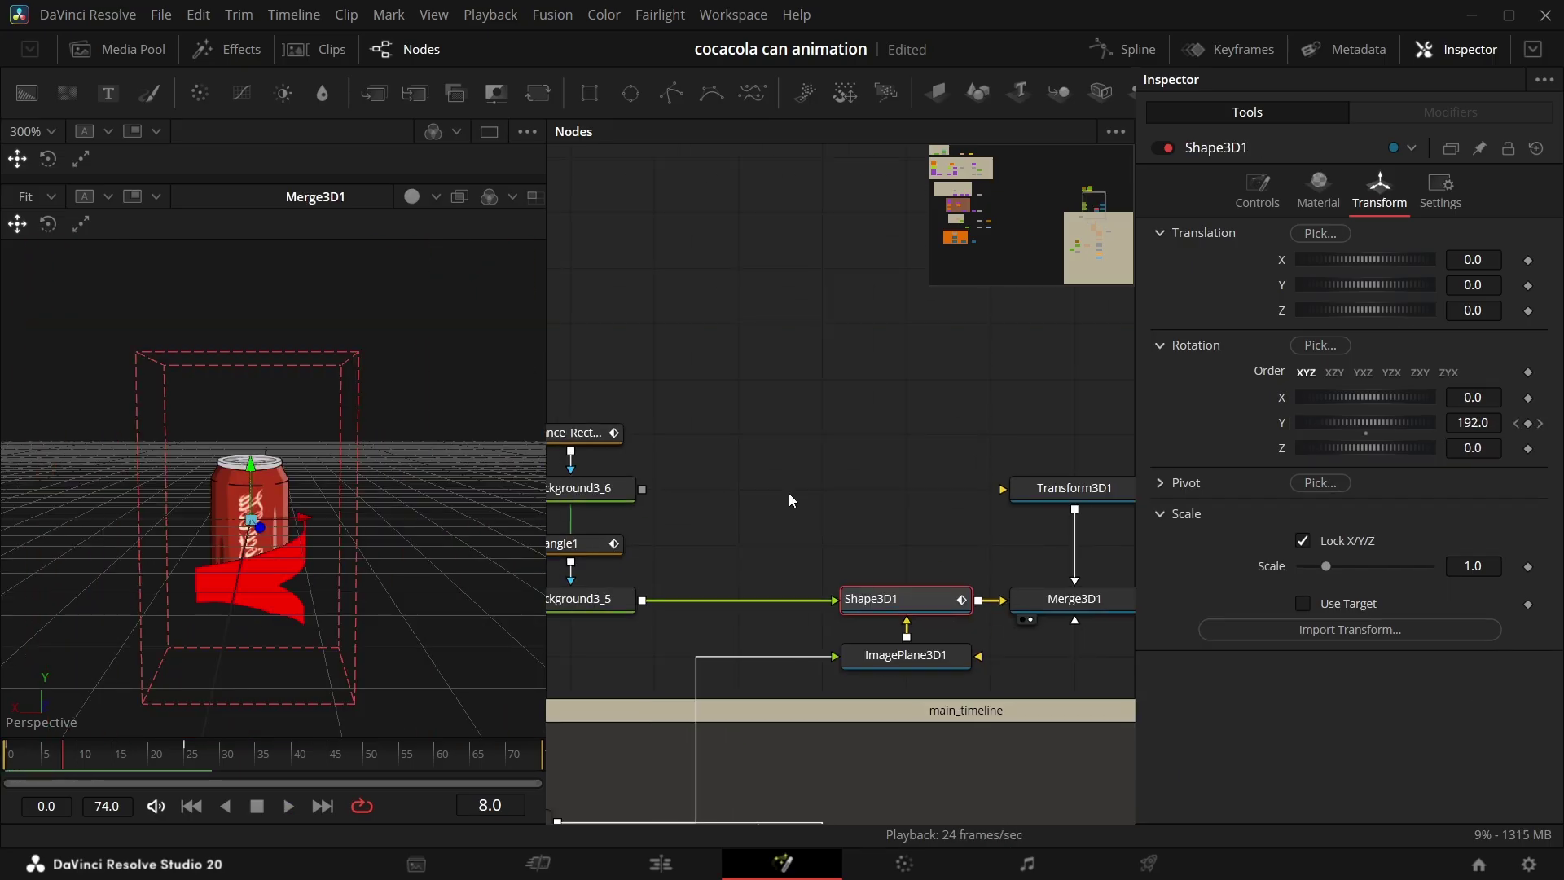
pyautogui.click(788, 488)
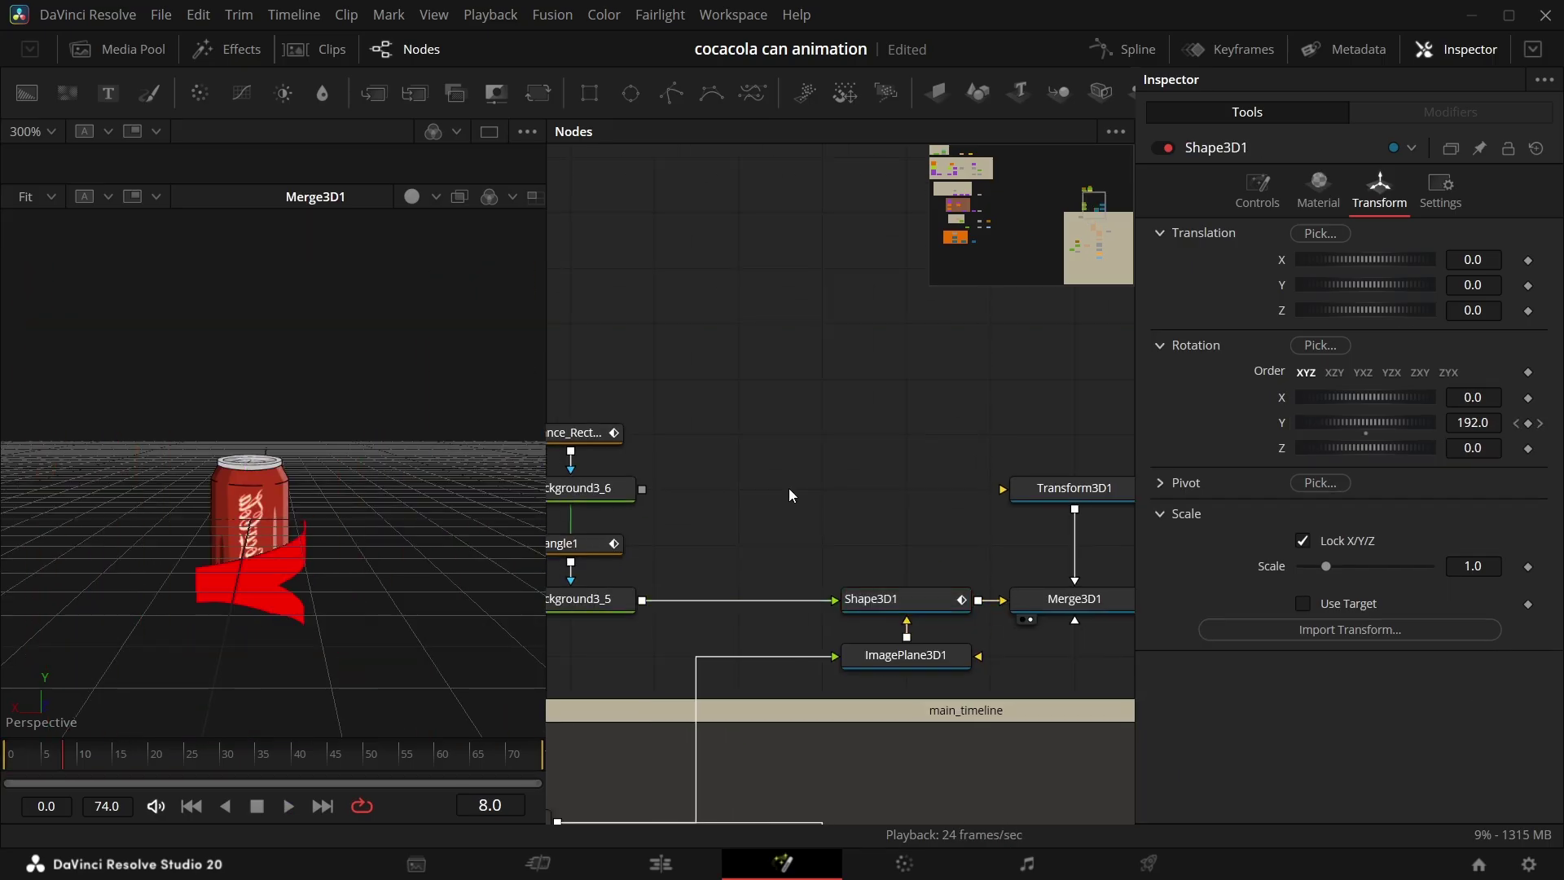
pyautogui.hotkey('ctrl', 'shift', 'v')
pyautogui.moveTo(790, 488); pyautogui.dragTo(876, 489)
pyautogui.click(886, 604)
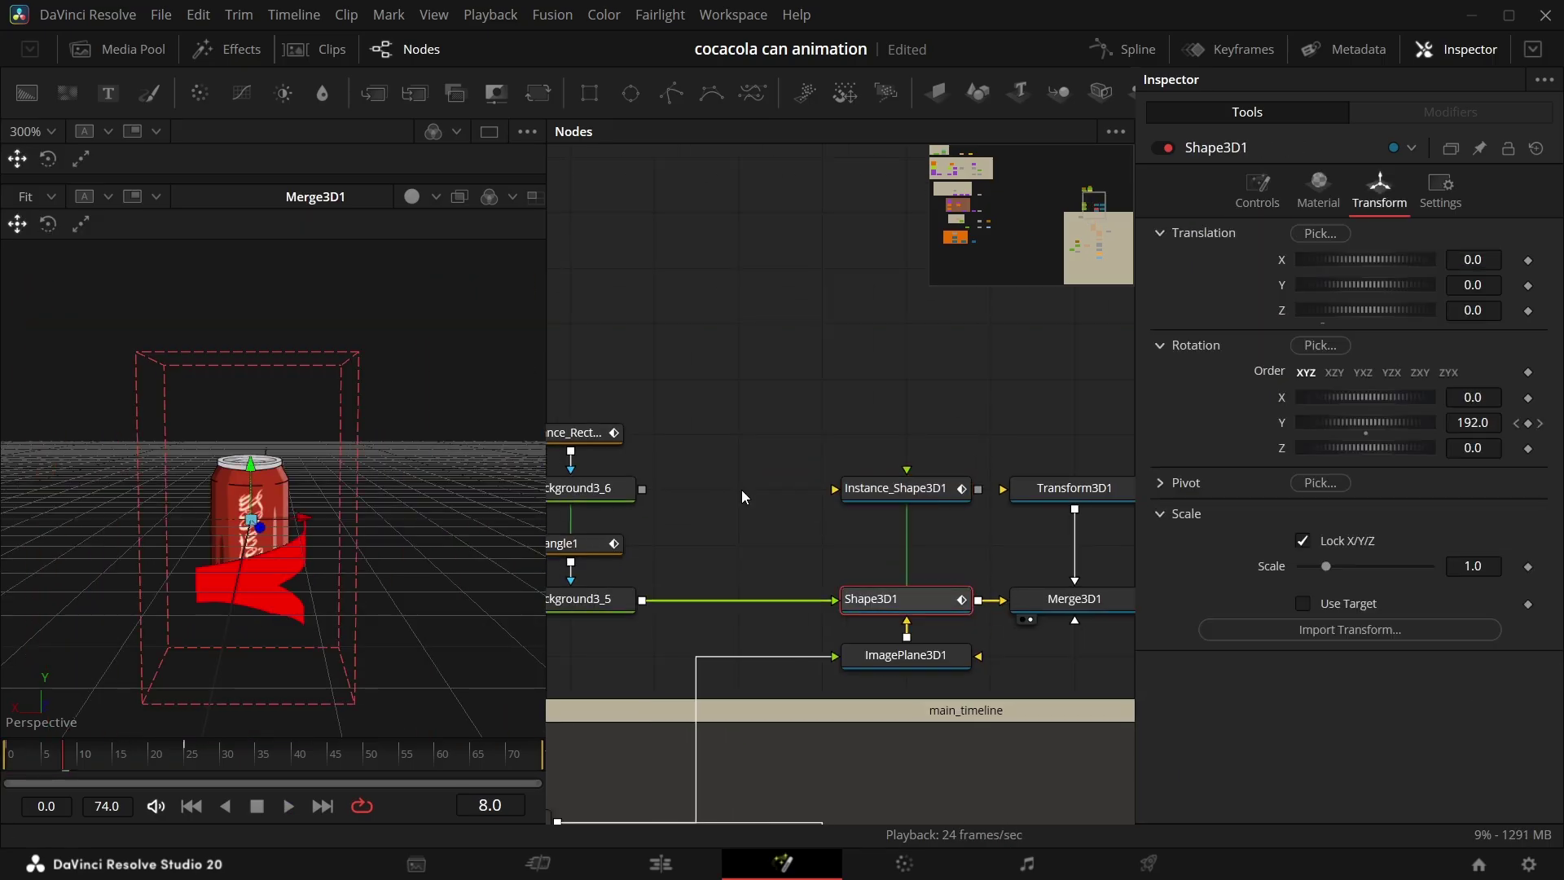
pyautogui.moveTo(636, 489); pyautogui.dragTo(836, 488)
pyautogui.click(953, 492)
# Step: Go to frame 10 and offset Transform3D1's Z Translation to -0.0001
pyautogui.click(1050, 594)
pyautogui.click(77, 754)
pyautogui.moveTo(776, 597); pyautogui.dragTo(558, 591)
pyautogui.click(829, 481)
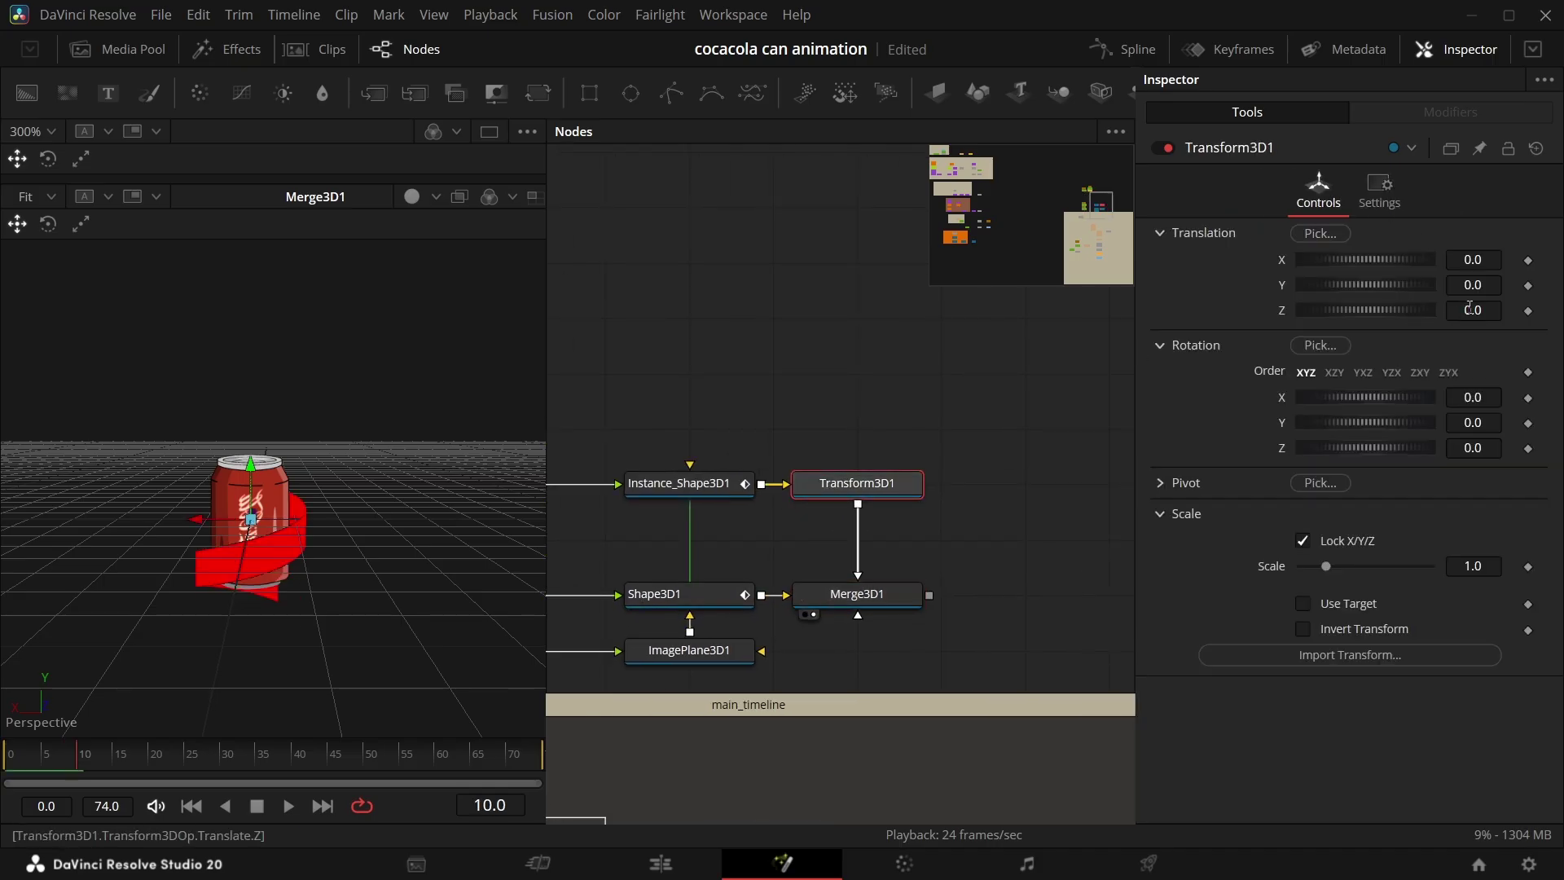
pyautogui.press('BackSpace')
pyautogui.click(1219, 261)
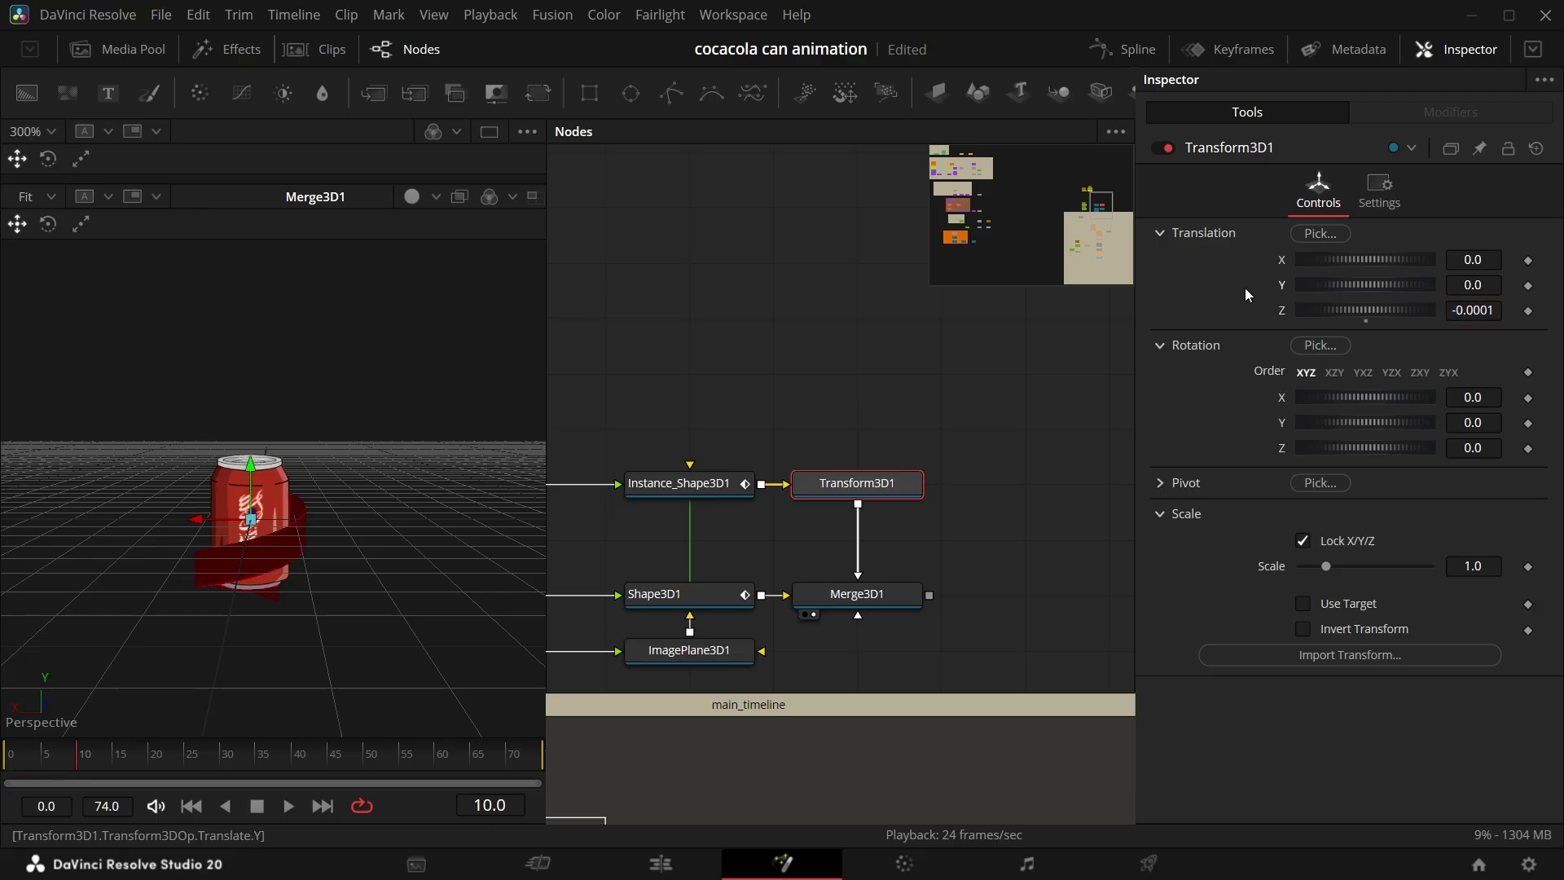
# Step: Set Transform3D1's X, Y and Z Translation to -0.001 and reduce its Scale to 0.994
pyautogui.moveTo(306, 609); pyautogui.dragTo(196, 646)
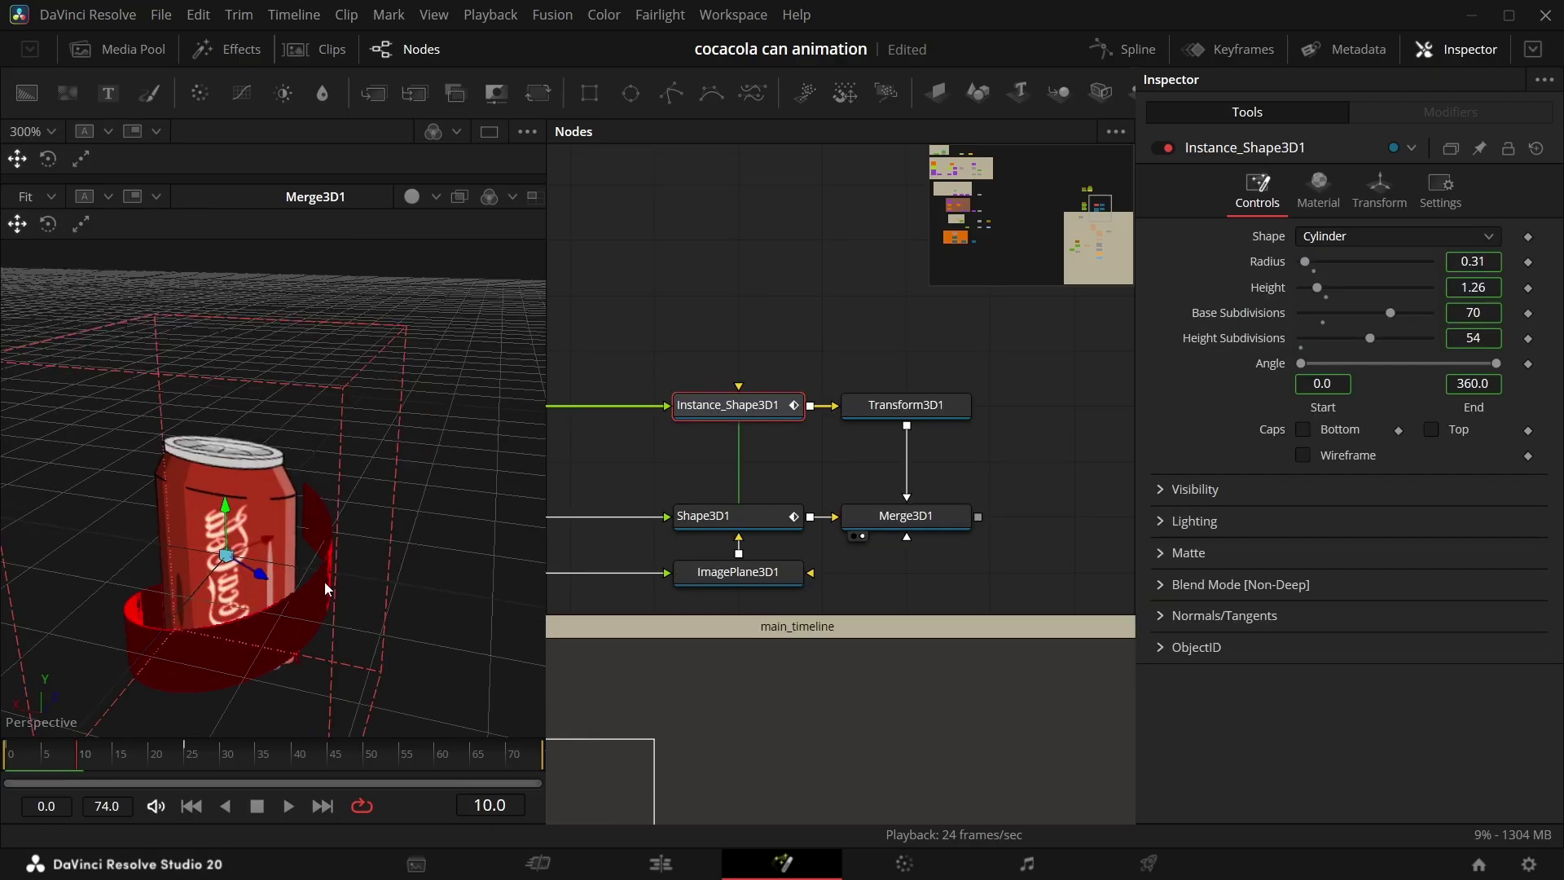
pyautogui.moveTo(325, 589); pyautogui.dragTo(11, 616)
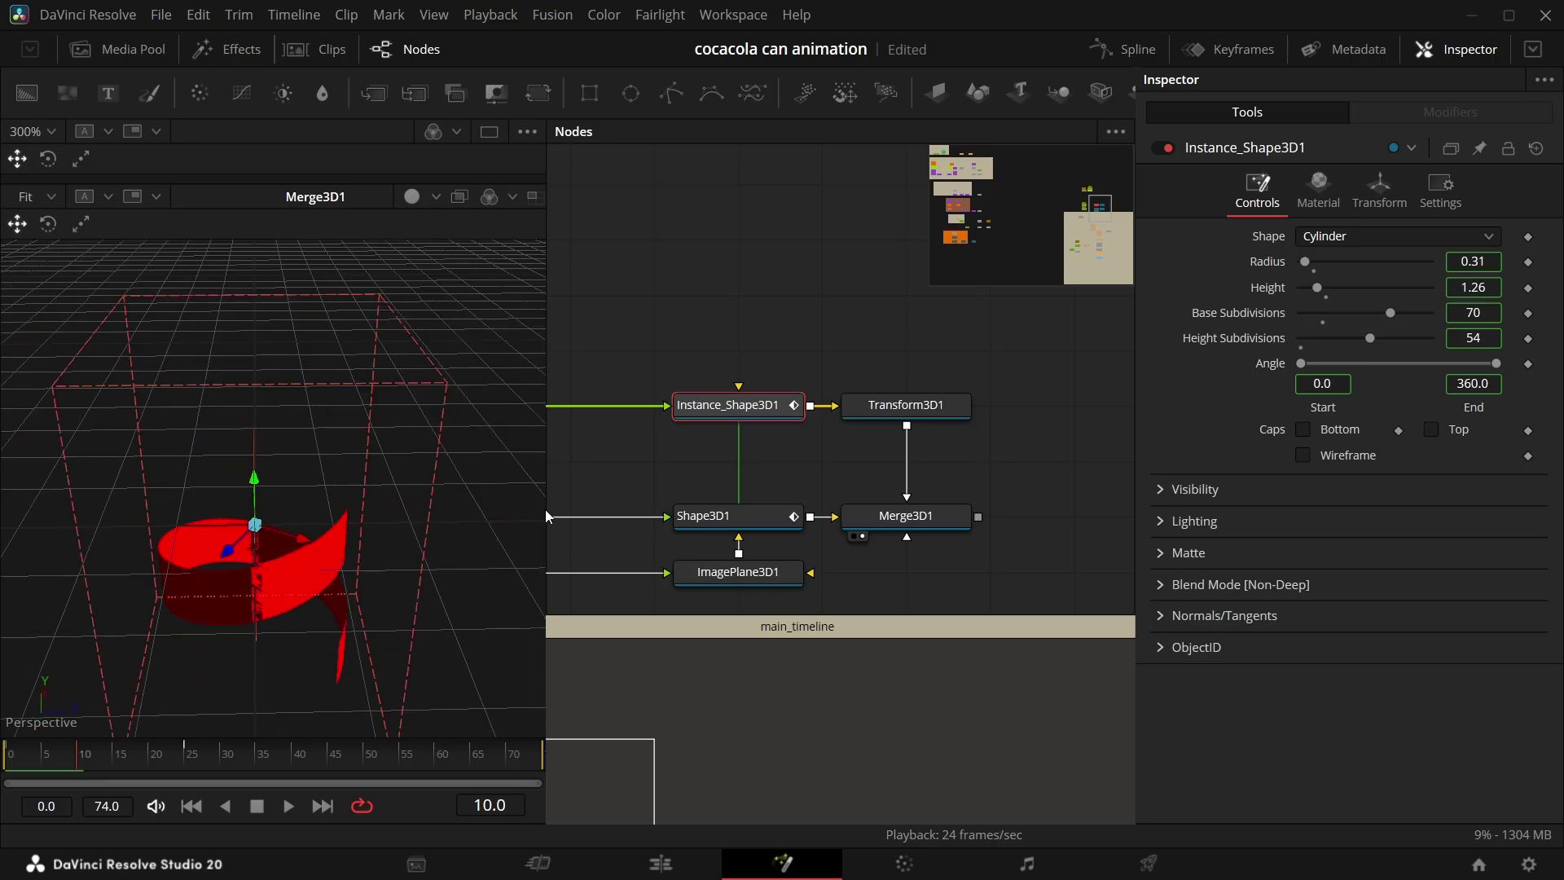
pyautogui.click(872, 408)
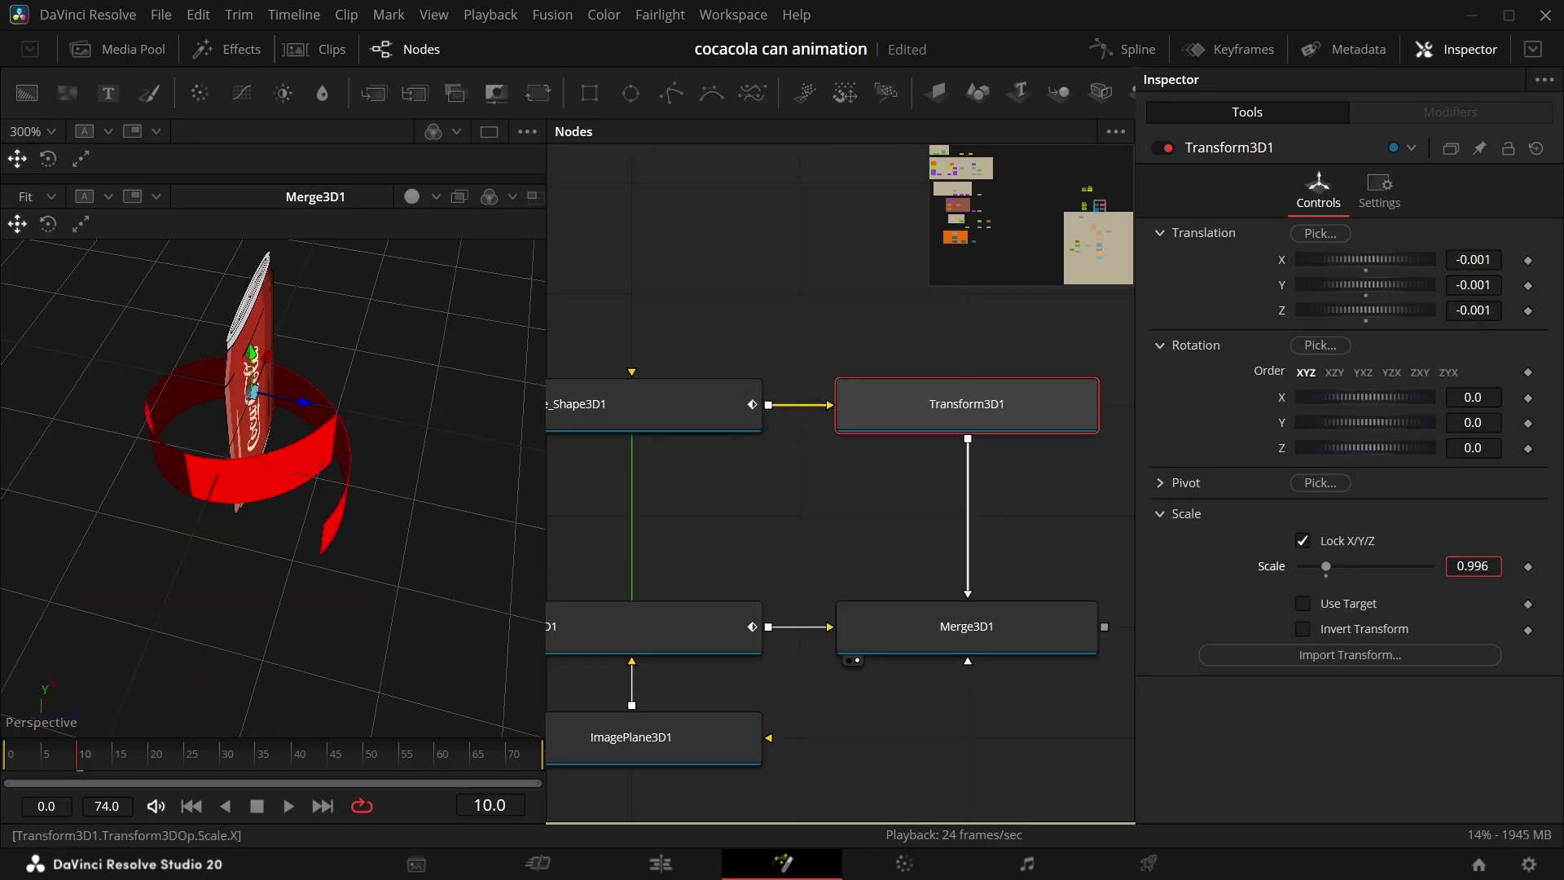
pyautogui.moveTo(1471, 565); pyautogui.dragTo(1458, 565)
# Step: Examine the ribbon's edges up close to check the offset between its inner and outer surfaces
pyautogui.moveTo(488, 587); pyautogui.dragTo(170, 380)
pyautogui.scroll(4, 432, 526)
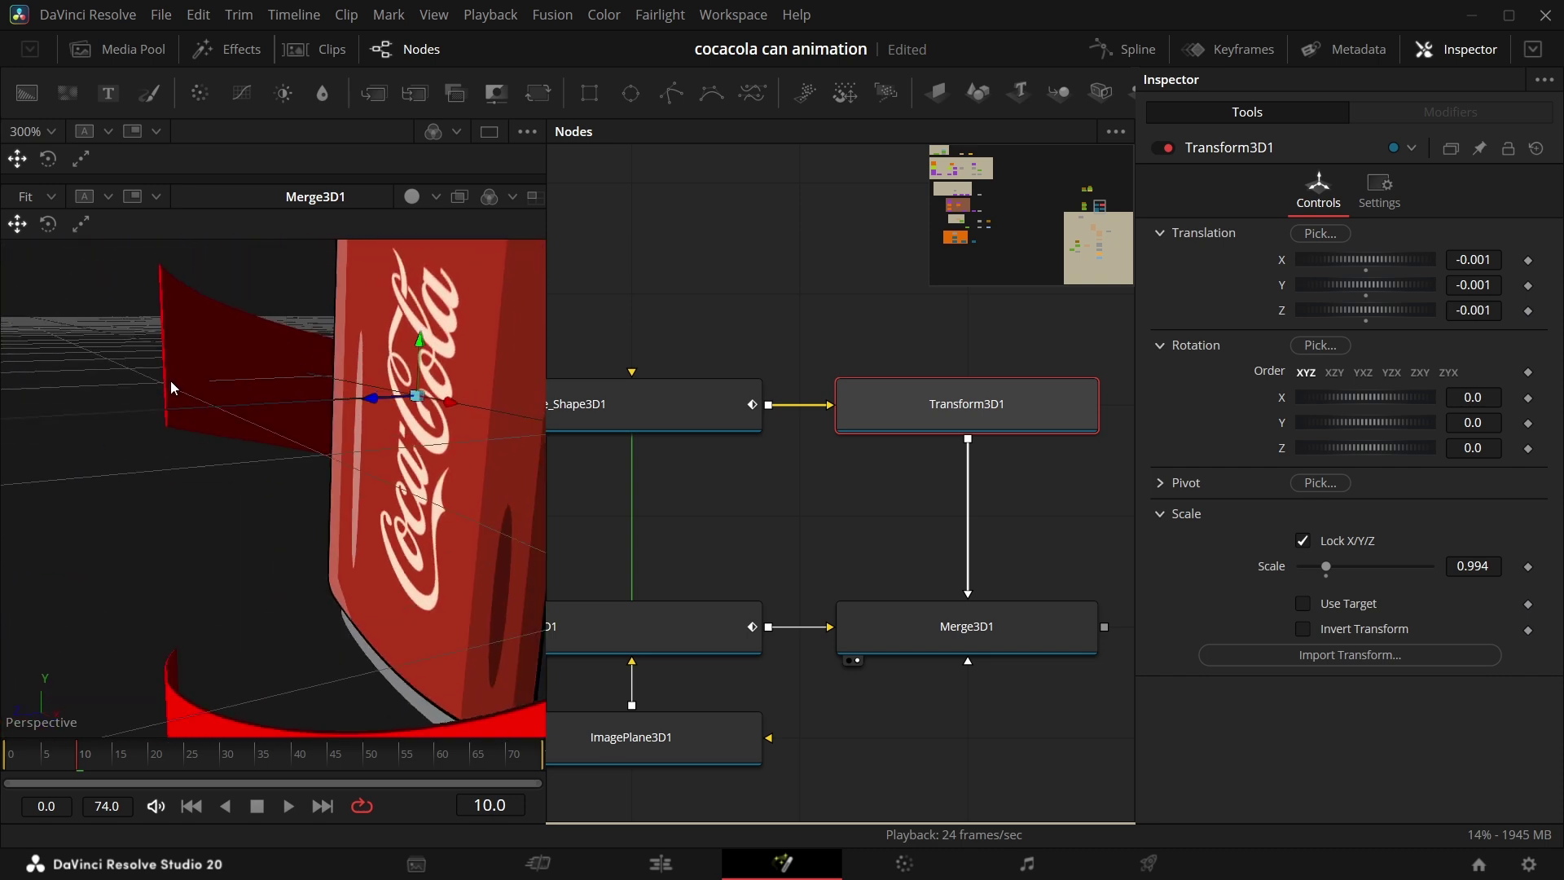
pyautogui.scroll(4, 173, 391)
pyautogui.click(184, 436)
pyautogui.moveTo(184, 437); pyautogui.dragTo(485, 479)
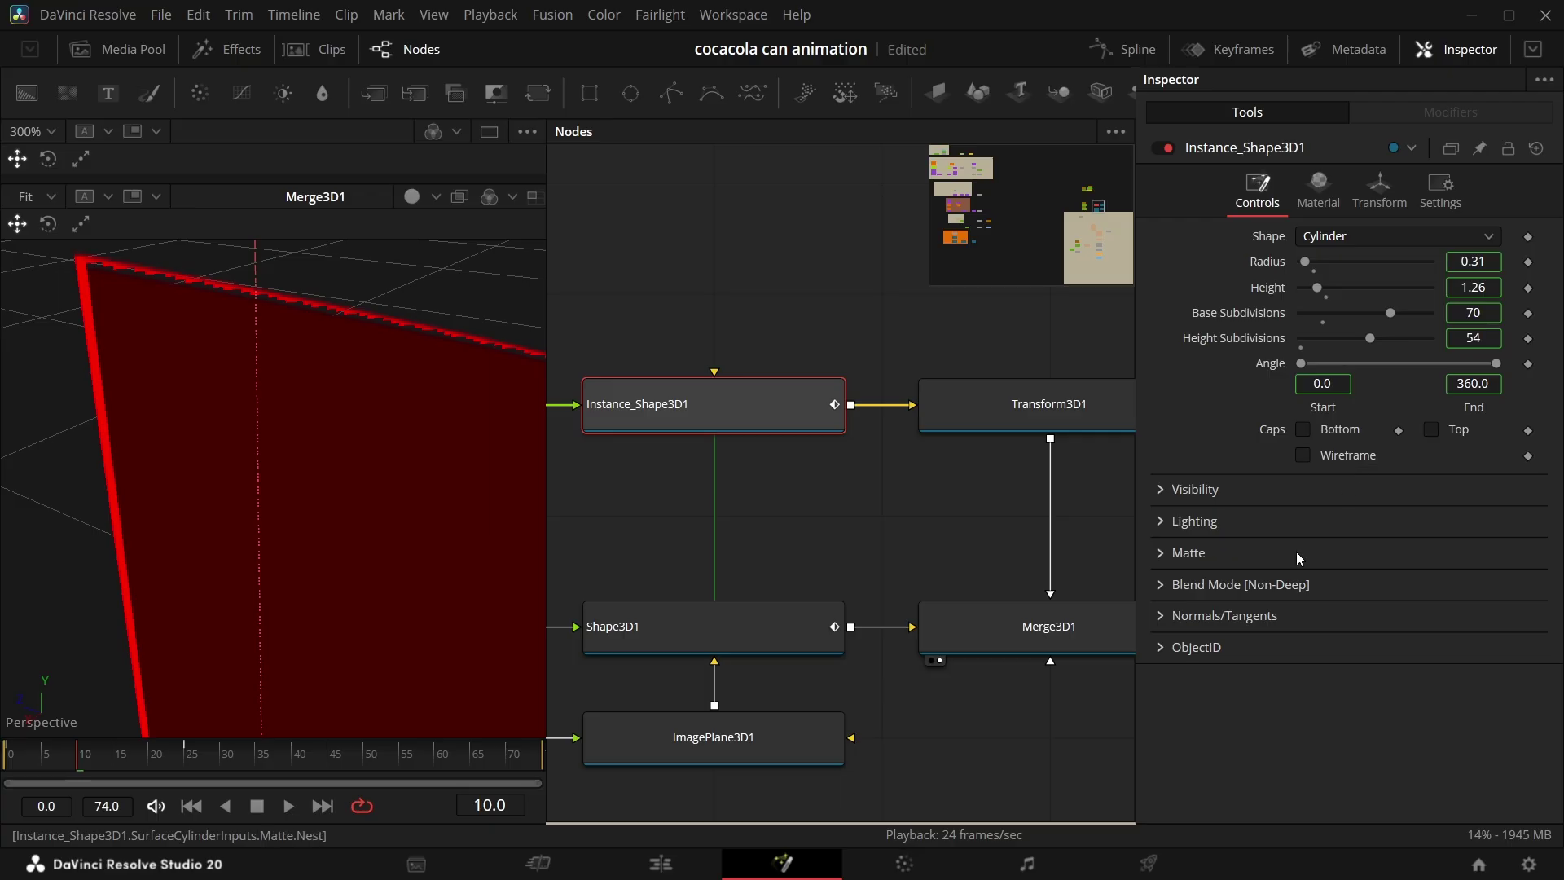
pyautogui.click(995, 415)
pyautogui.scroll(-3, 356, 537)
pyautogui.scroll(-5, 356, 538)
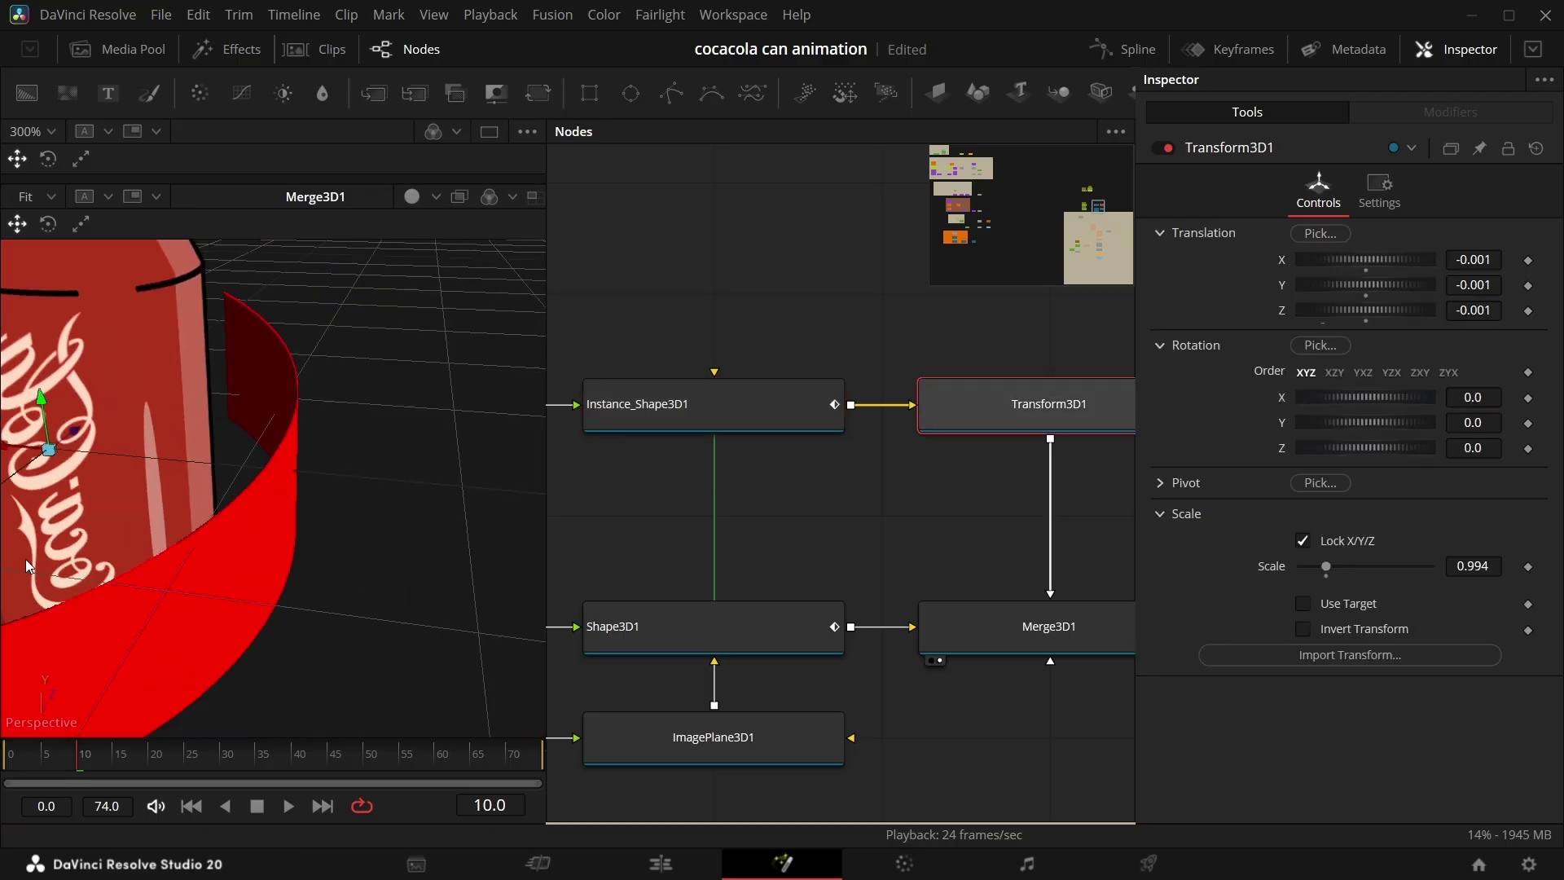
# Step: Add a Renderer 3D node after Merge3D1
pyautogui.click(705, 593)
pyautogui.hotkey('shift', 'space')
pyautogui.write('rend')
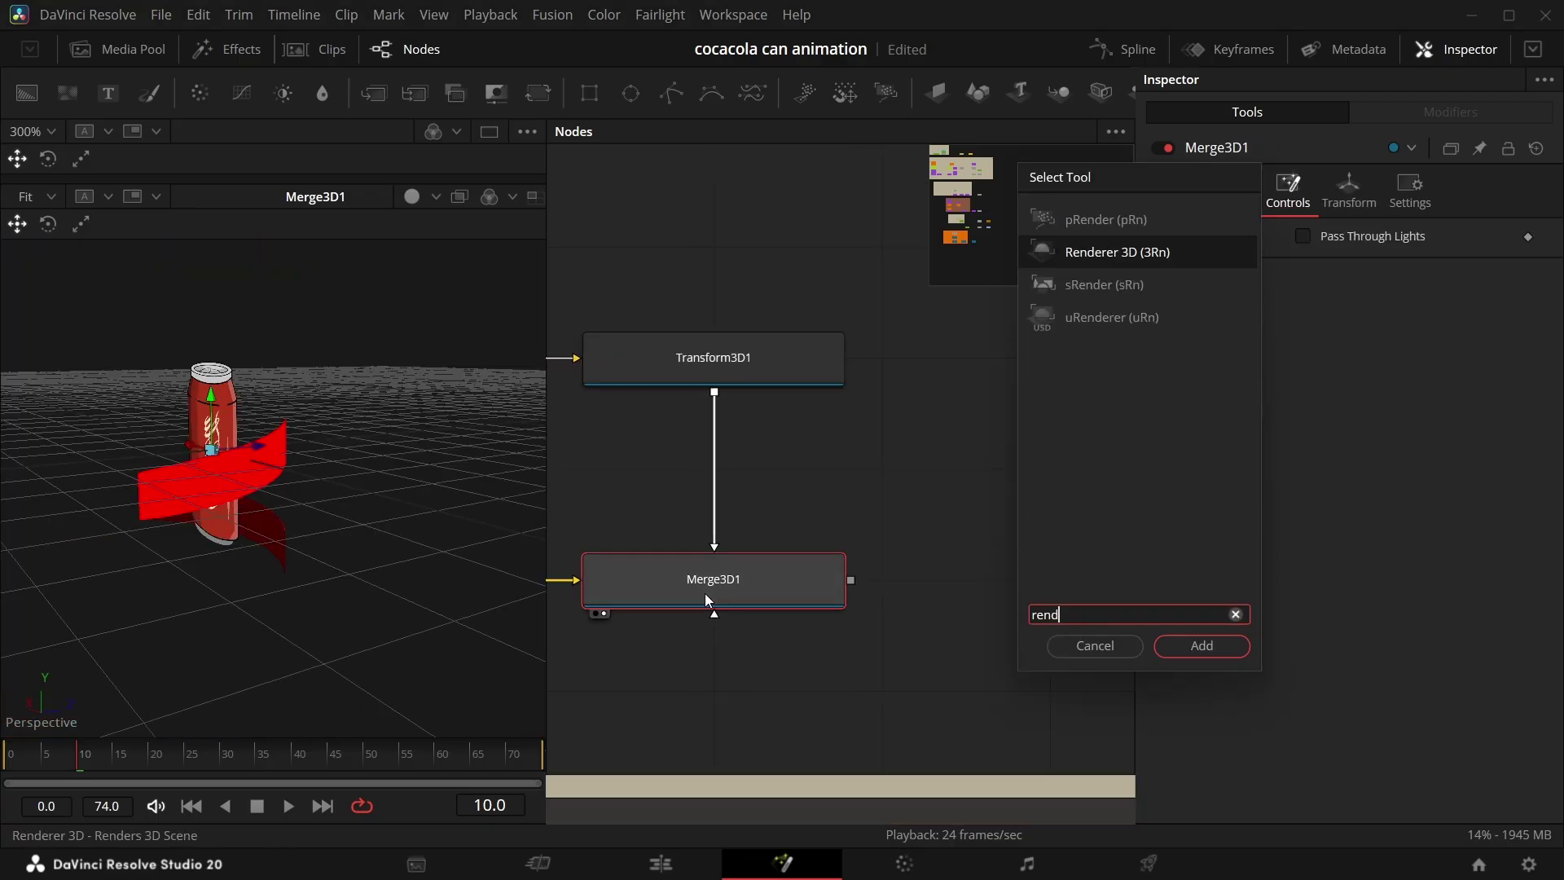
pyautogui.press('Return')
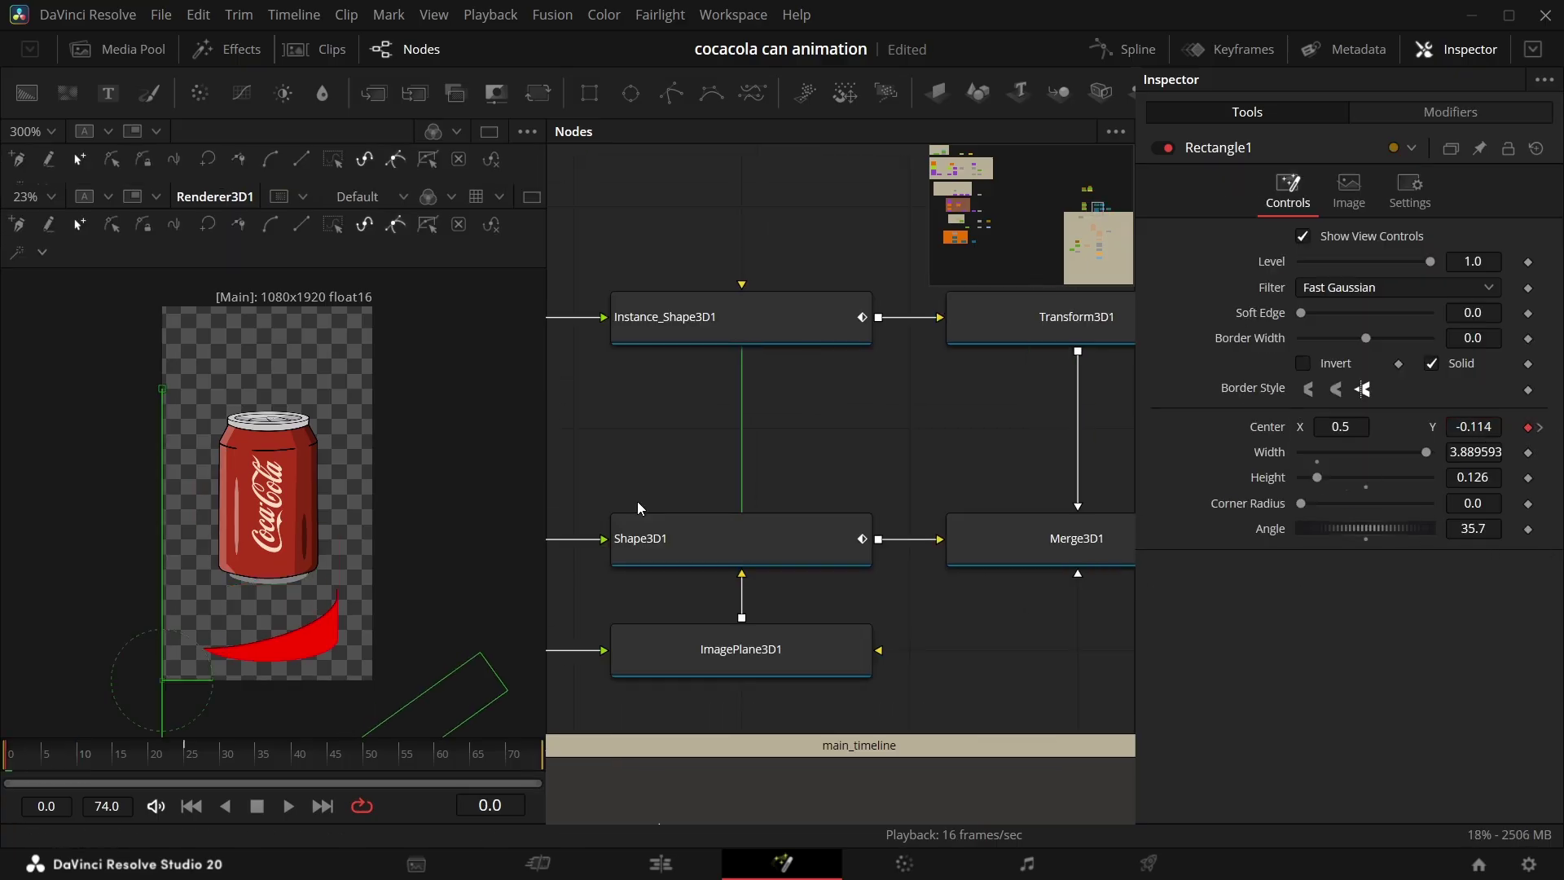
# Step: On frame 0, lower Shape3D1's Y Rotation below zero and reduce Rectangle1's Center Y, then scrub the ribbon animation
pyautogui.click(757, 541)
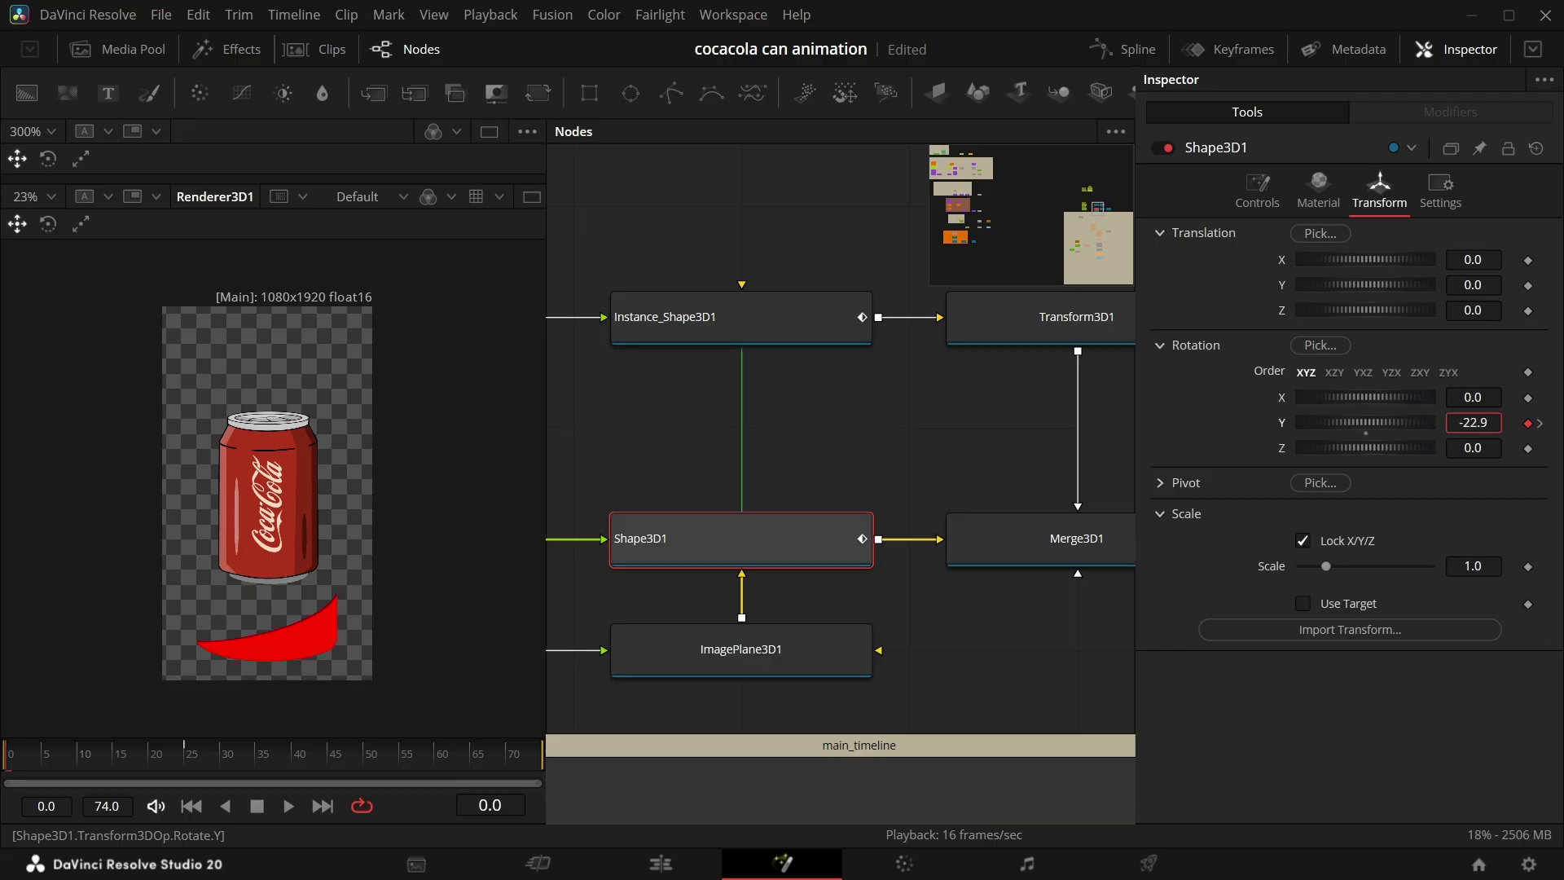
pyautogui.moveTo(1366, 422)
pyautogui.mouseDown()
pyautogui.moveTo(1313, 422)
pyautogui.moveTo(1345, 422)
pyautogui.mouseUp()
pyautogui.click(635, 547)
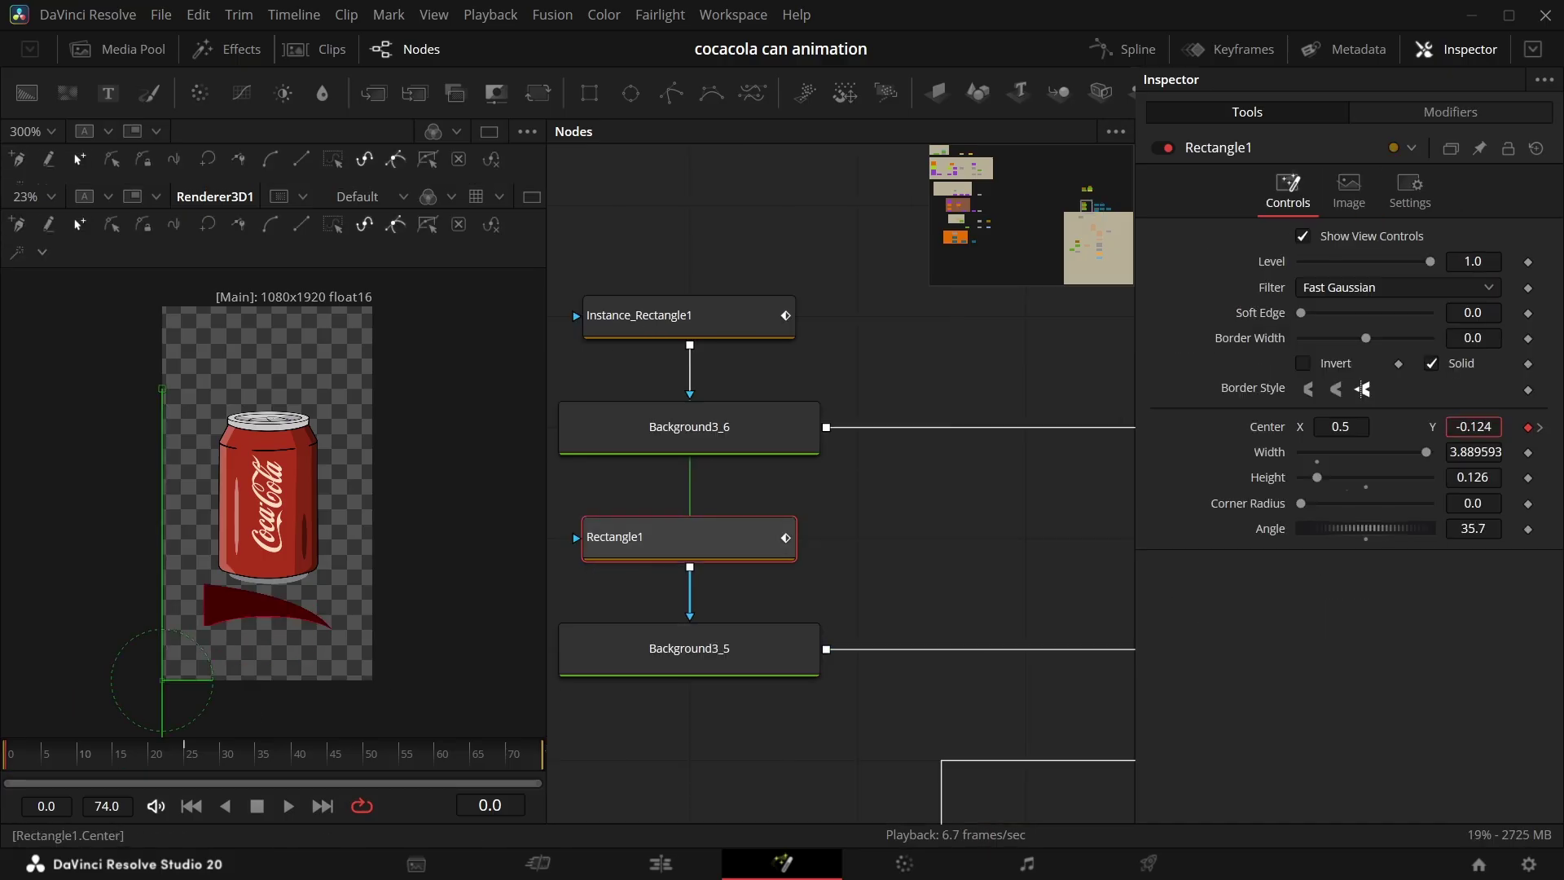
pyautogui.moveTo(1472, 426); pyautogui.dragTo(1377, 426)
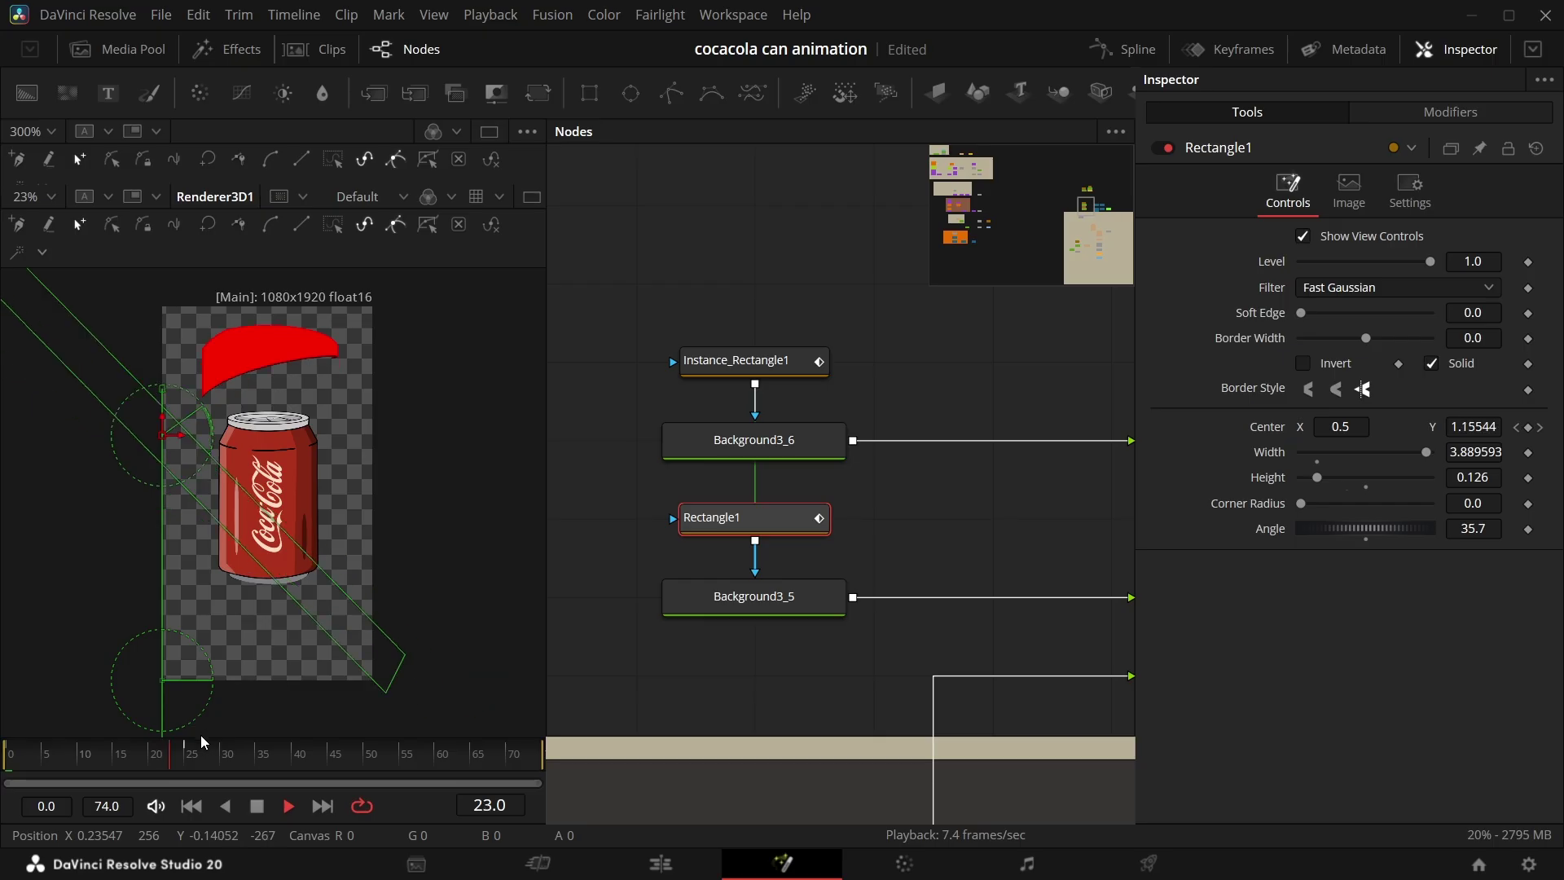
pyautogui.moveTo(119, 764); pyautogui.dragTo(1, 757)
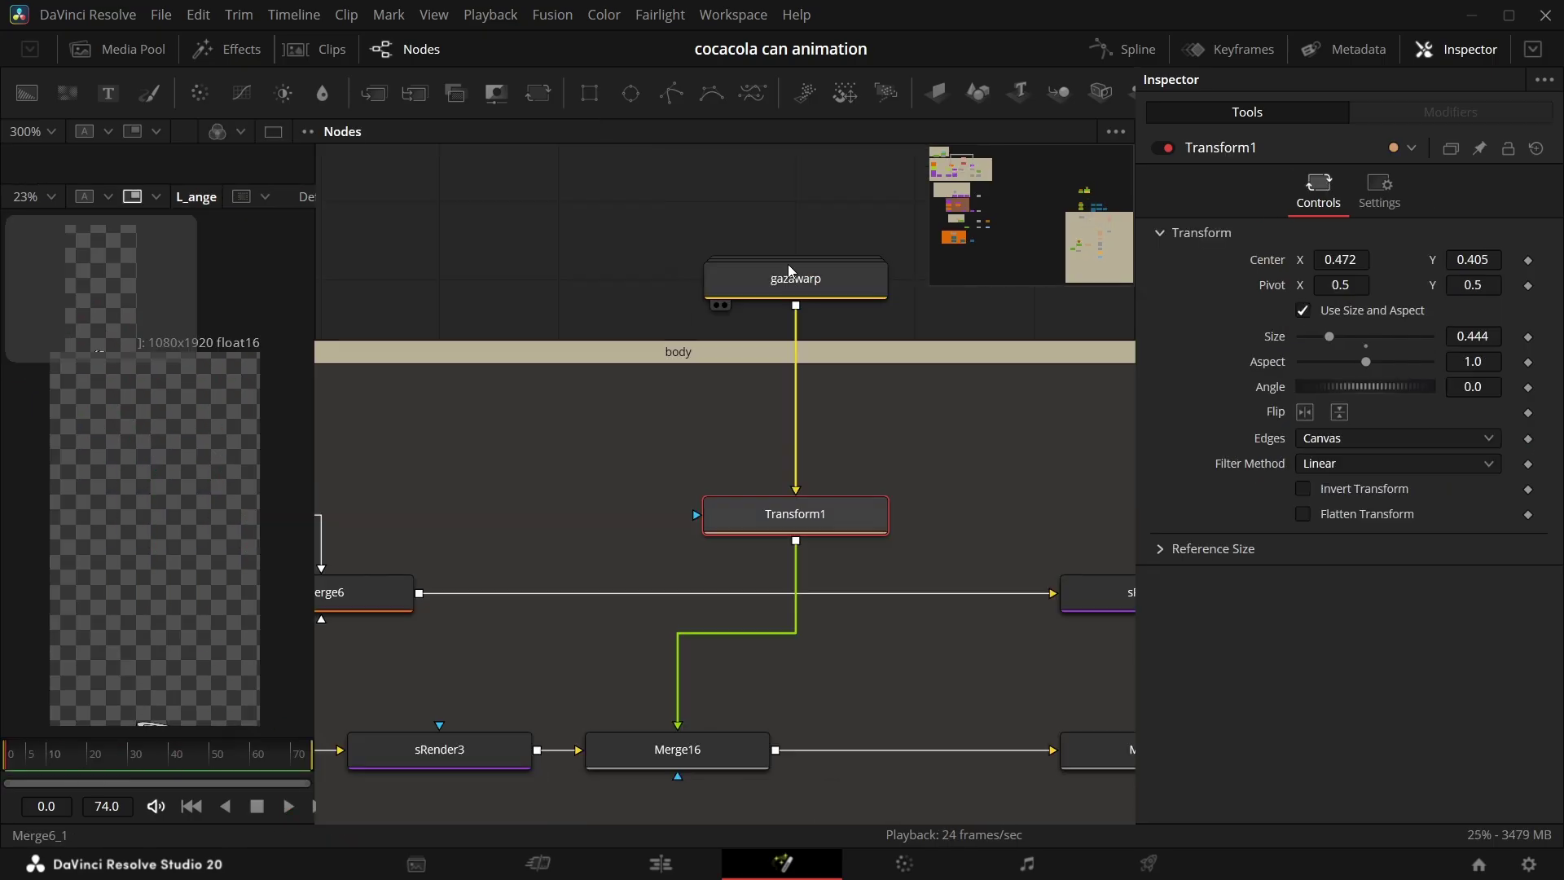
# Step: View the gazawarp label artwork in the viewer and select the Transform1 node beneath it
pyautogui.click(789, 270)
pyautogui.scroll(-3, 751, 365)
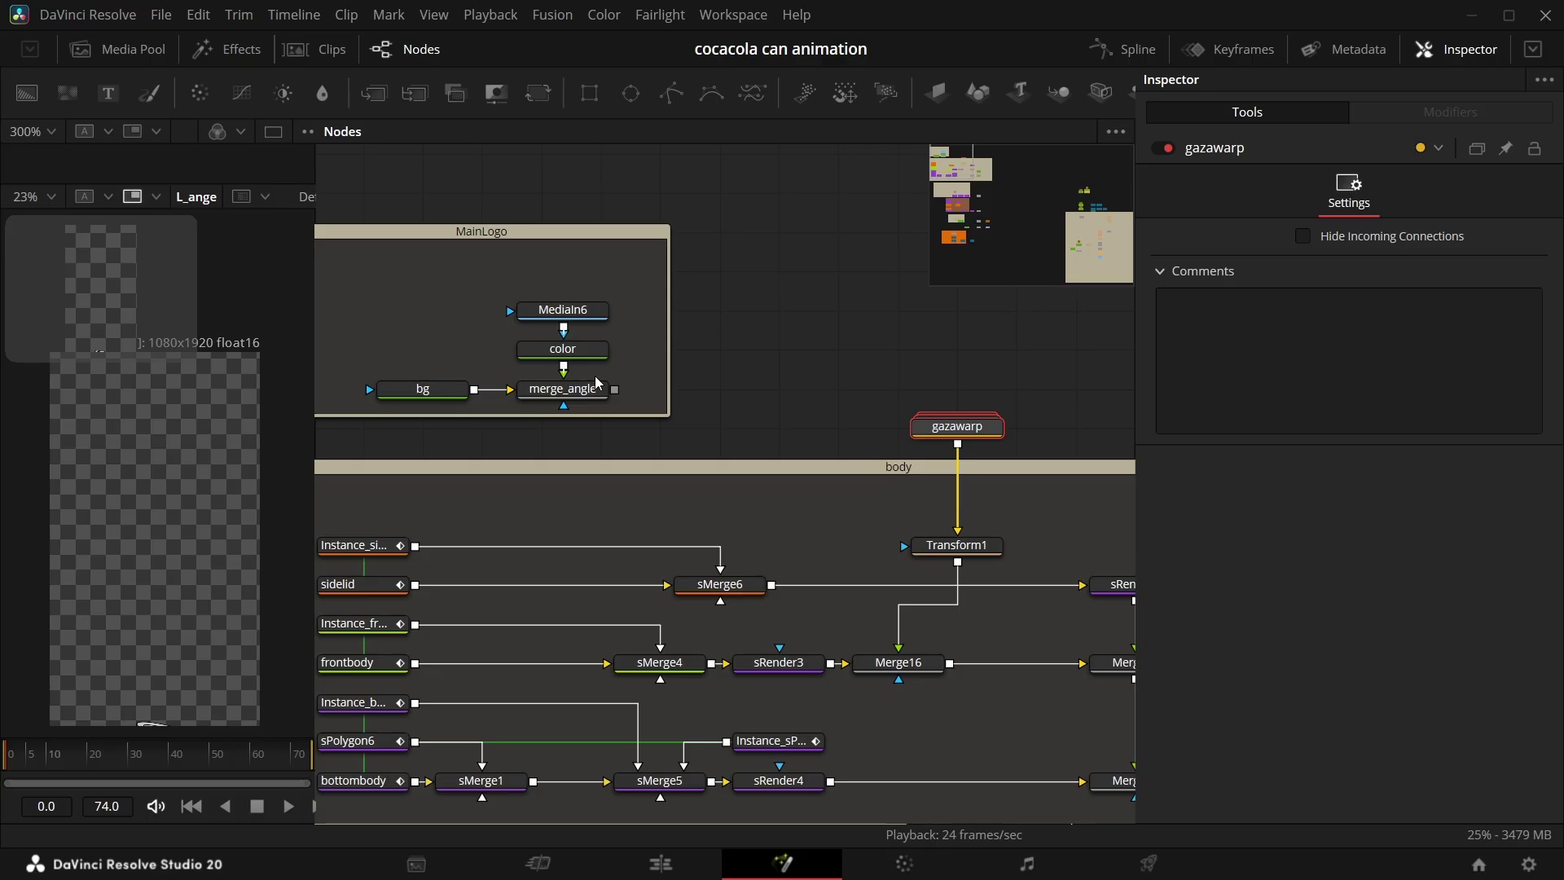
pyautogui.scroll(3, 980, 451)
pyautogui.moveTo(954, 423); pyautogui.dragTo(171, 451)
pyautogui.click(984, 628)
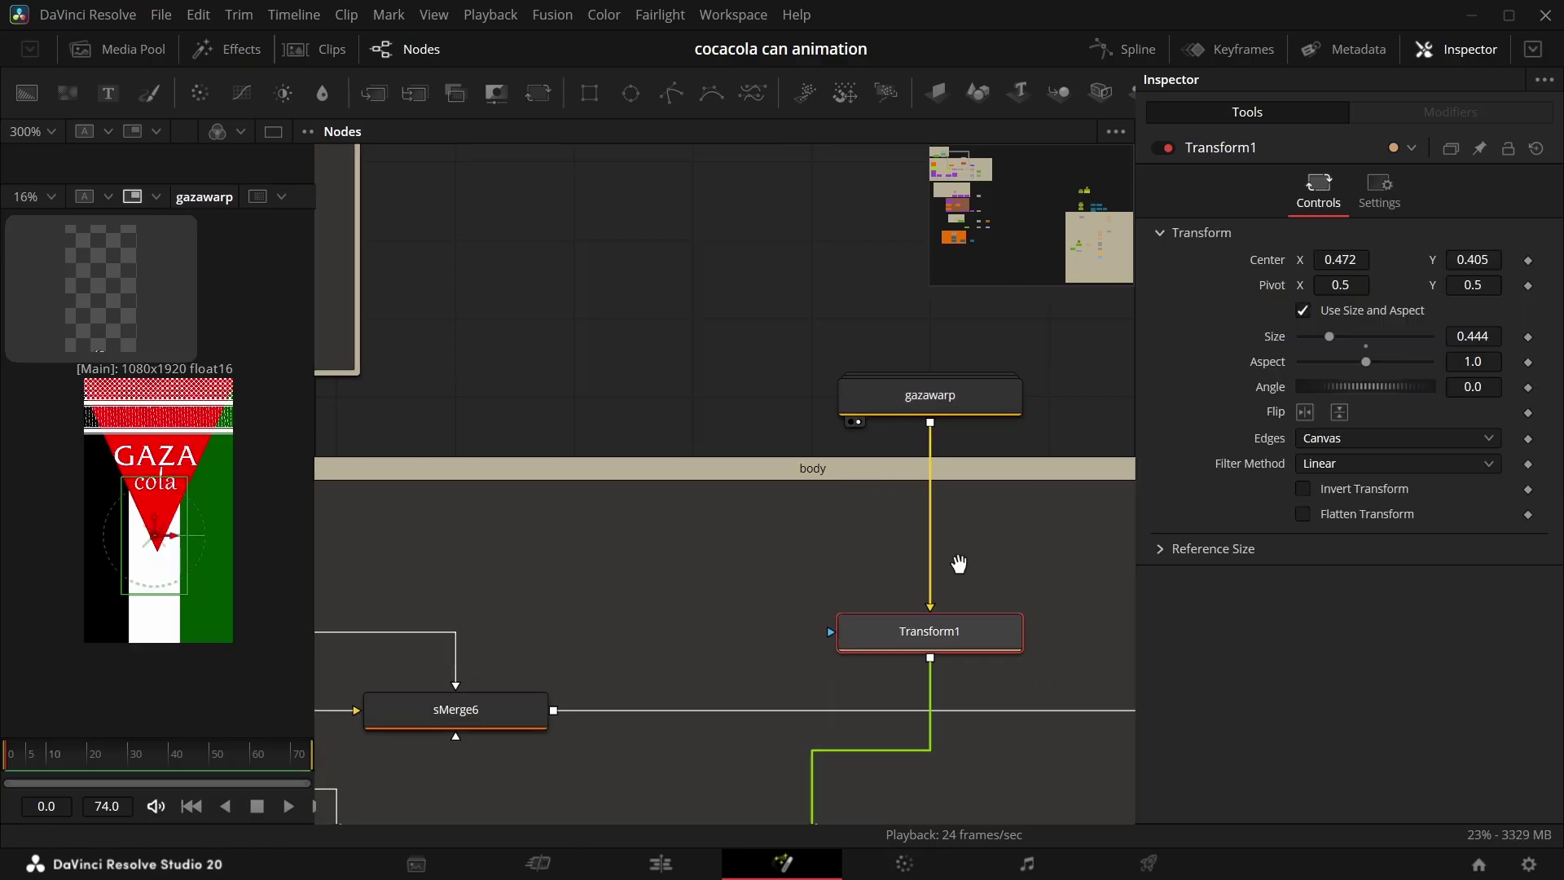
# Step: Keyframe Transform1's Center at X 0.472, Y 0.405 on frame 0 and set its Edges to Wrap
pyautogui.scroll(-2, 741, 668)
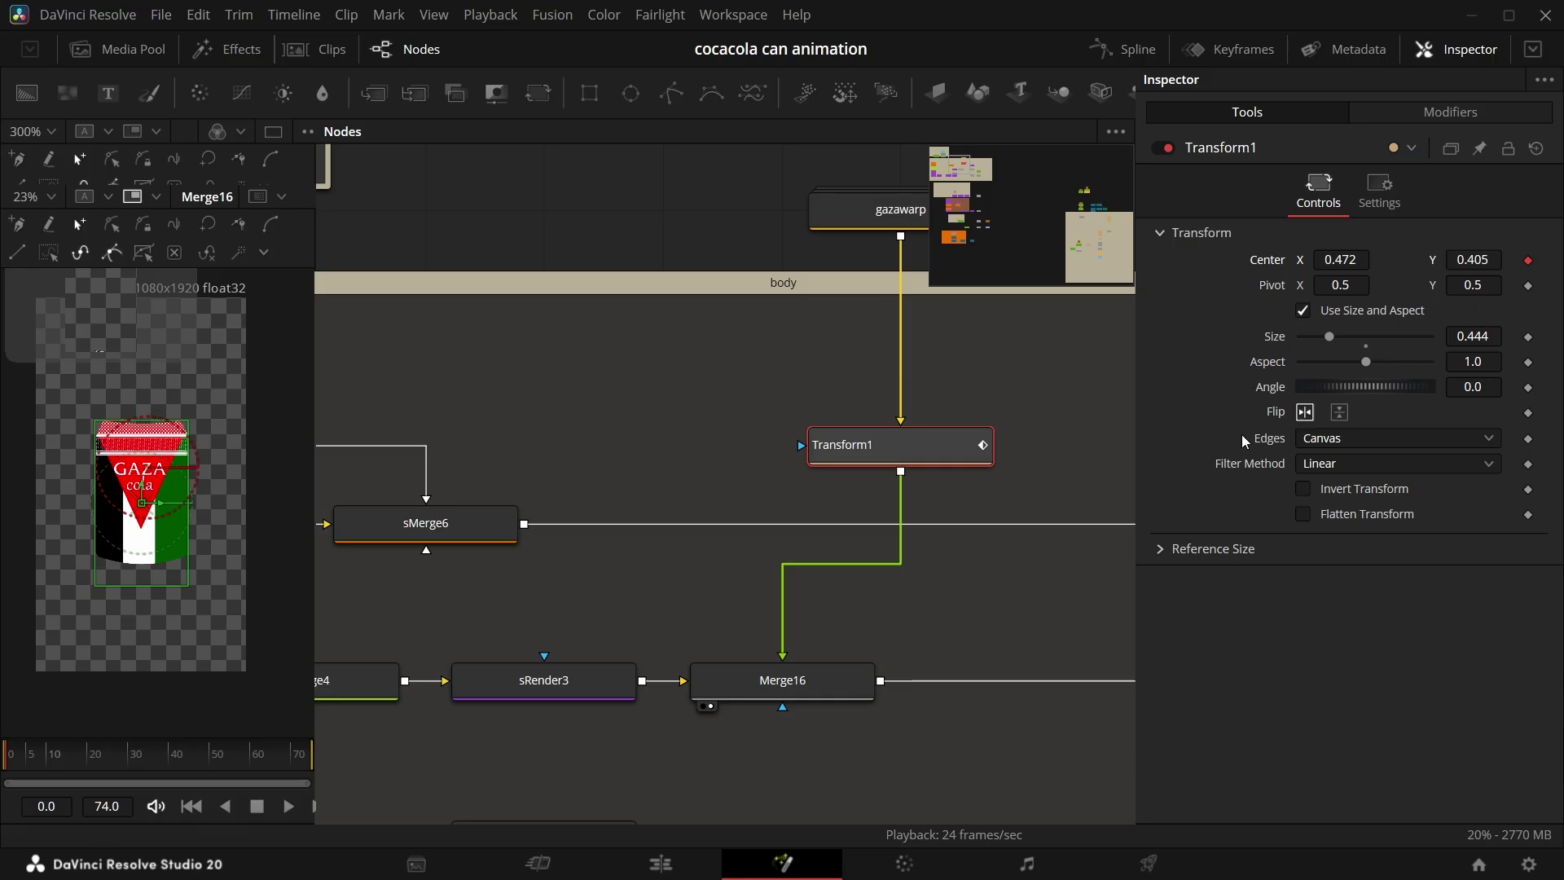
pyautogui.click(1352, 443)
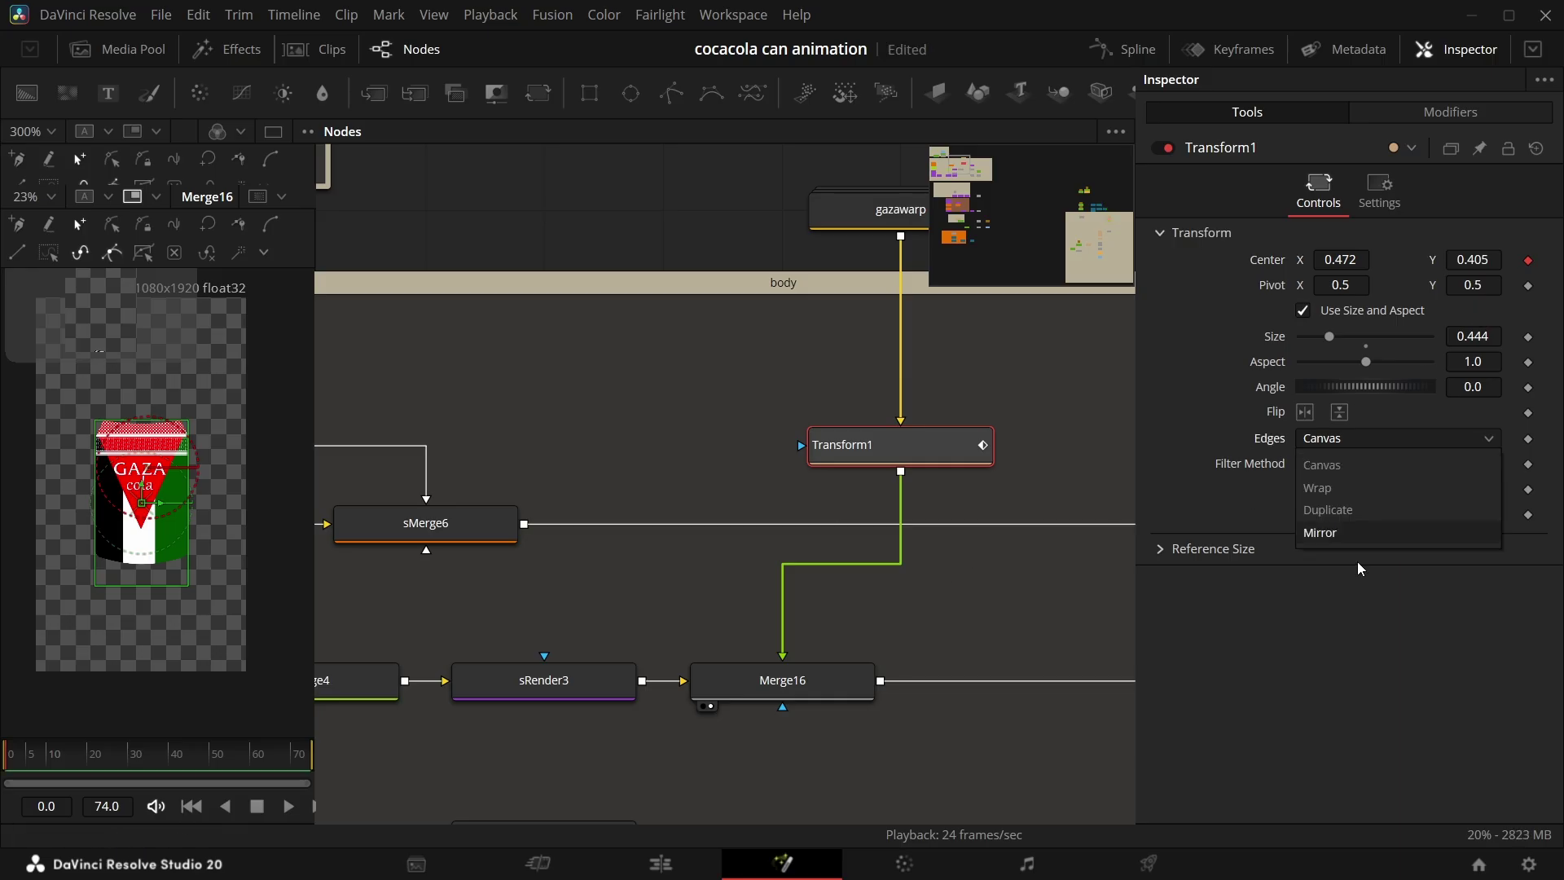
pyautogui.click(1354, 491)
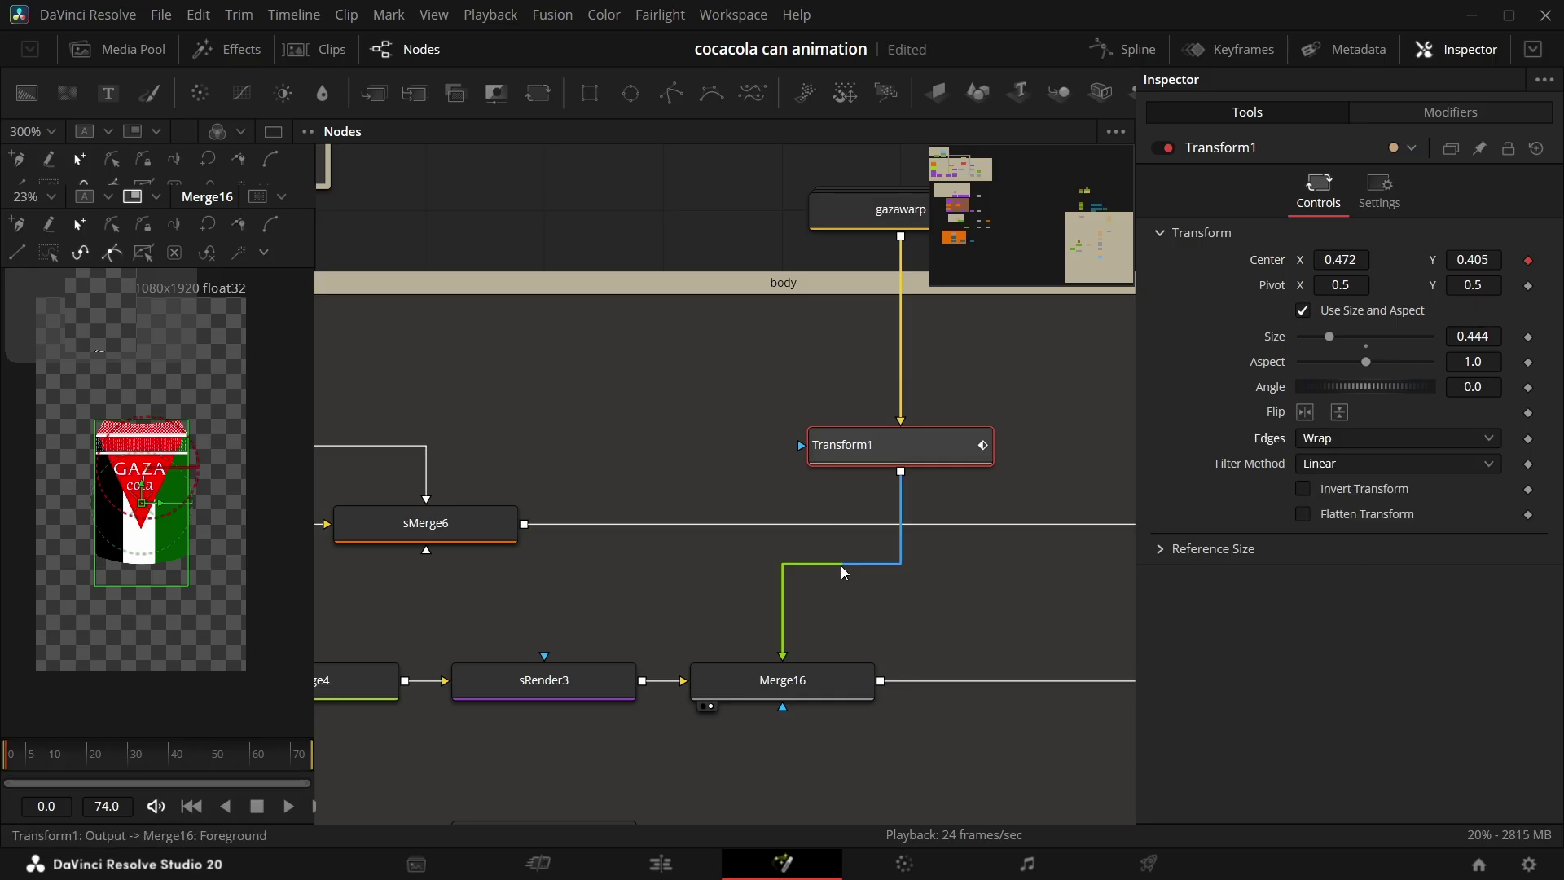
# Step: Keyframe a lower Center X on Transform1 further along the timeline to slide the label around the can, and check frame 40
pyautogui.click(65, 756)
pyautogui.click(66, 754)
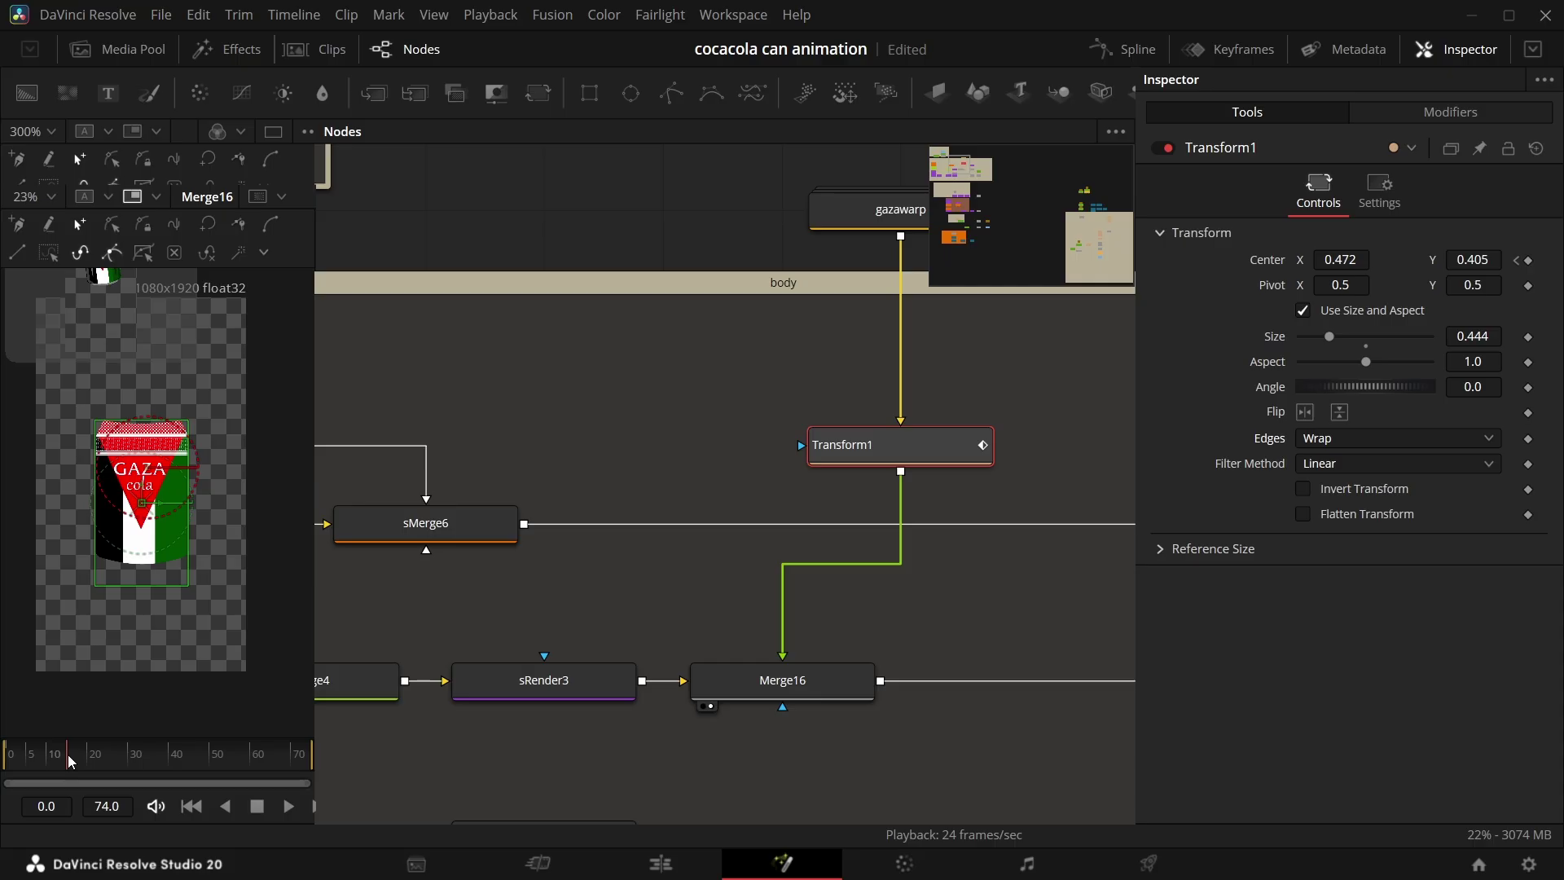
pyautogui.moveTo(1339, 259); pyautogui.dragTo(262, 260)
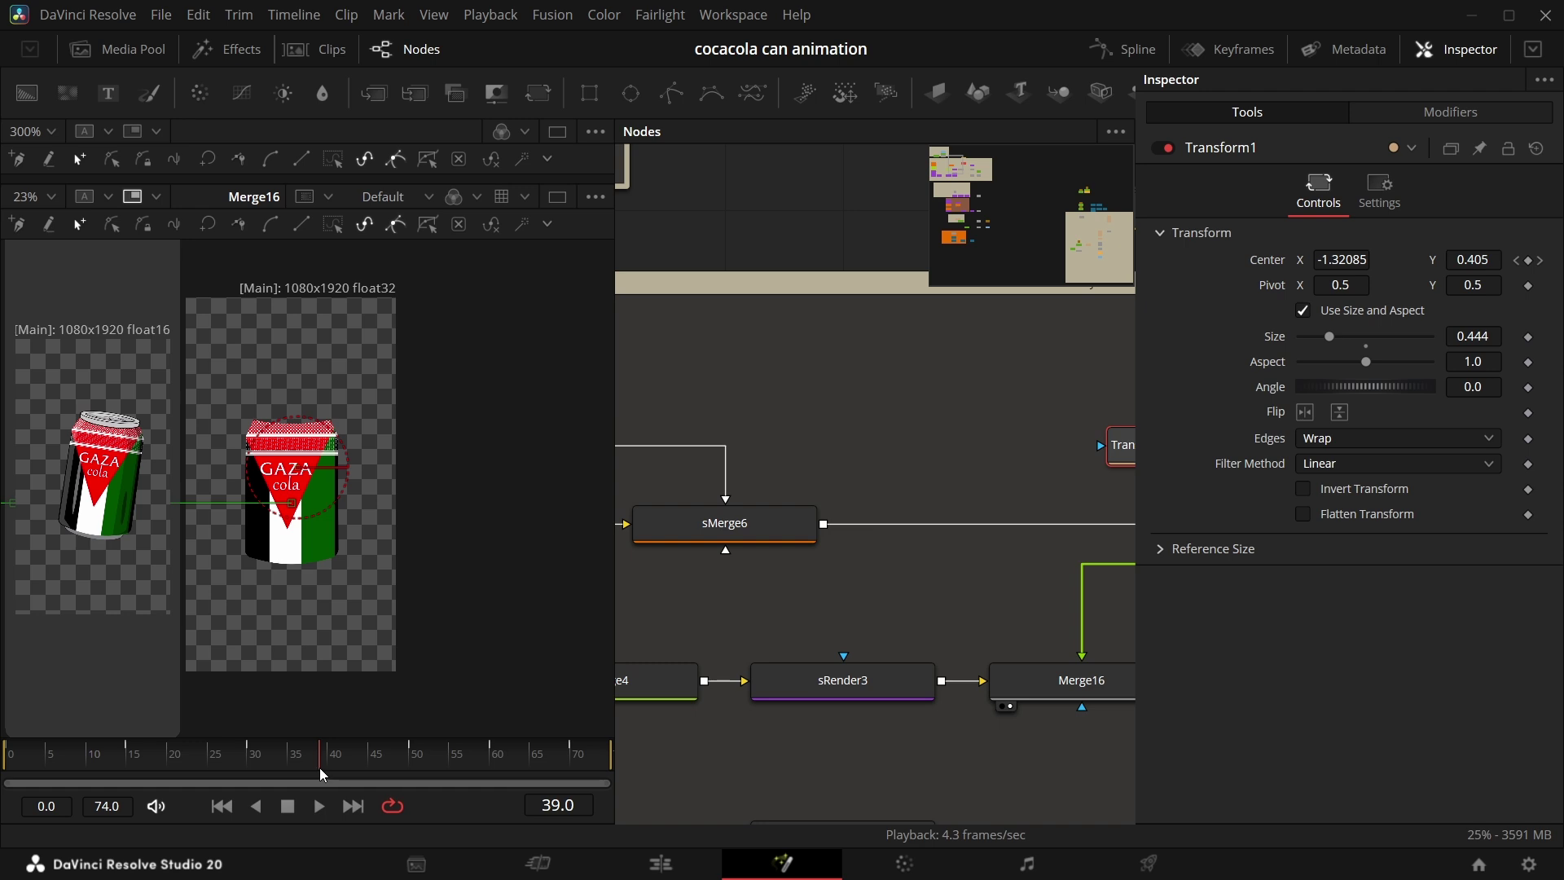
pyautogui.moveTo(319, 767)
pyautogui.mouseDown()
pyautogui.moveTo(300, 759)
pyautogui.moveTo(330, 757)
pyautogui.mouseUp()
pyautogui.moveTo(1021, 610); pyautogui.dragTo(724, 612)
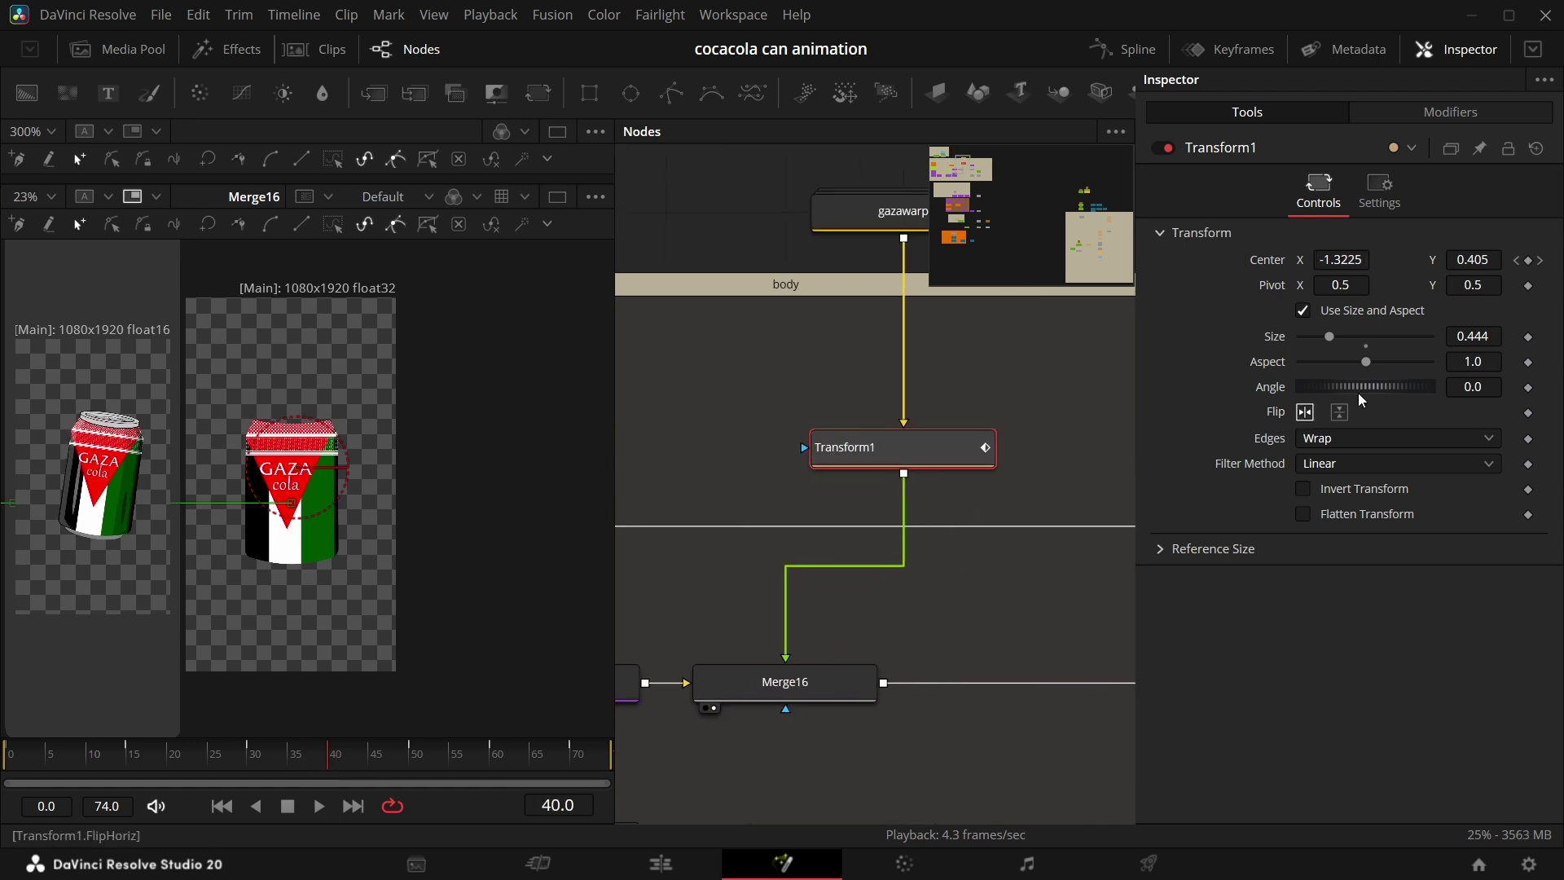
# Step: Keyframe sTransform1's Y Size at 0.5 on frame 29, then lower it on frame 0 to flatten the lid
pyautogui.moveTo(290, 750)
pyautogui.mouseDown()
pyautogui.moveTo(270, 754)
pyautogui.moveTo(301, 754)
pyautogui.mouseUp()
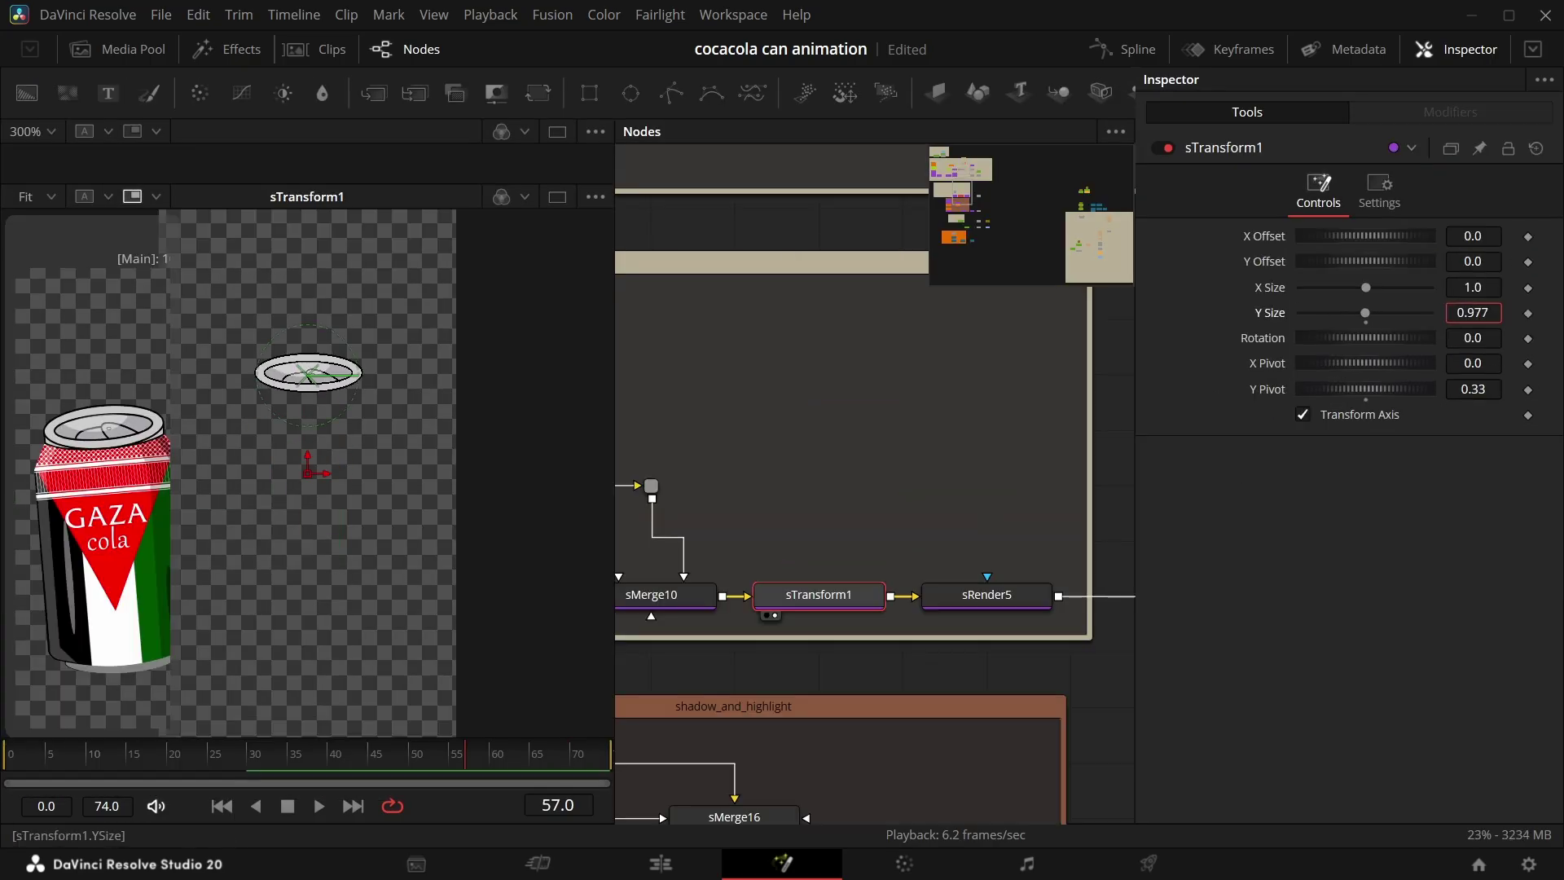
pyautogui.click(1528, 314)
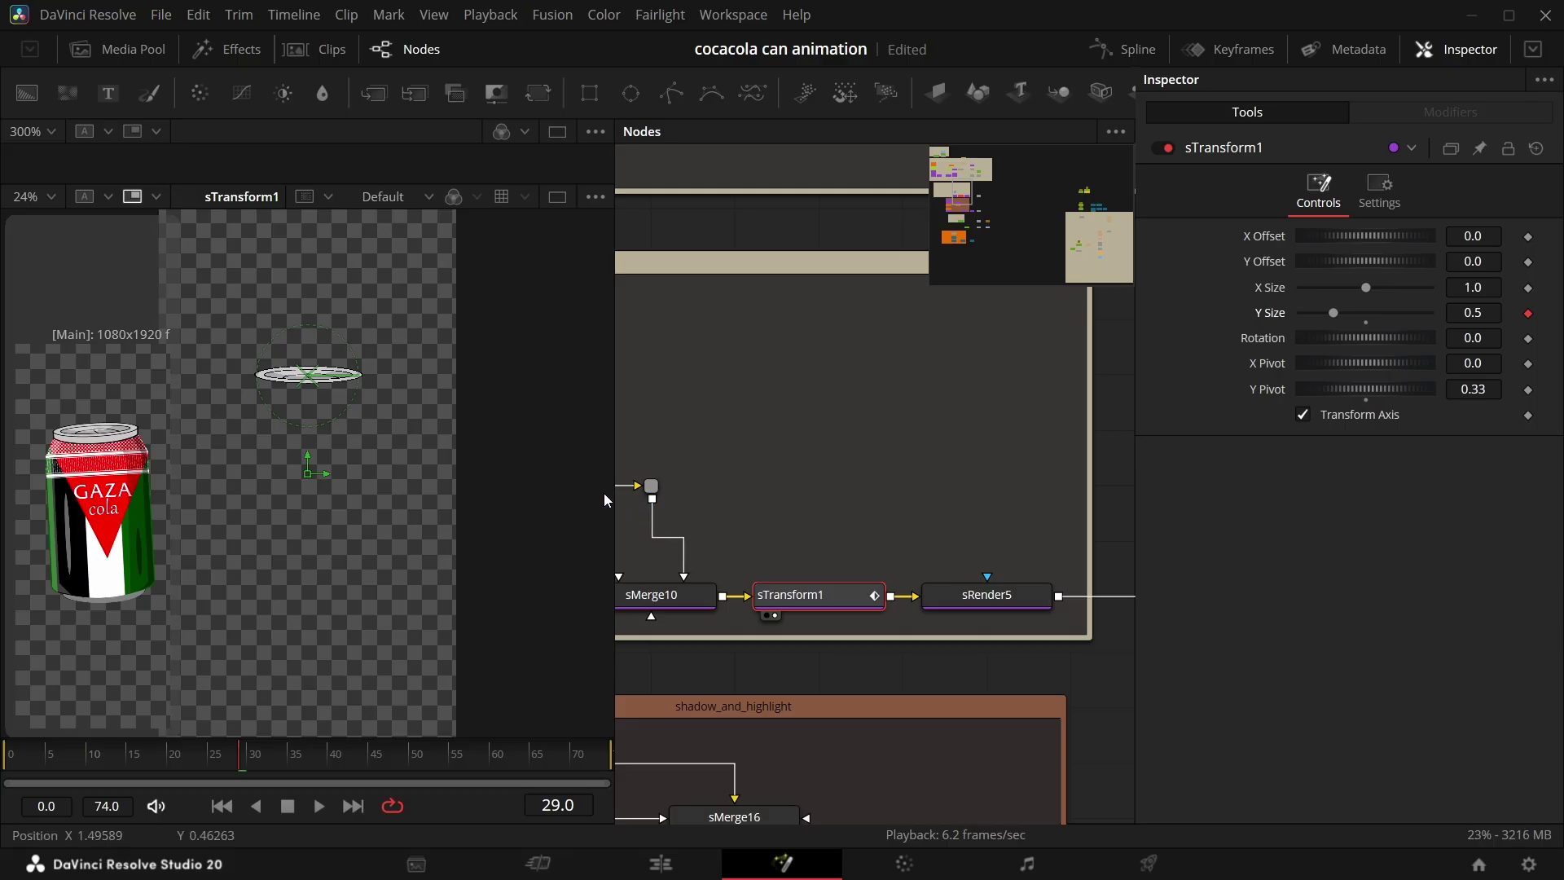
pyautogui.moveTo(130, 758); pyautogui.dragTo(3, 758)
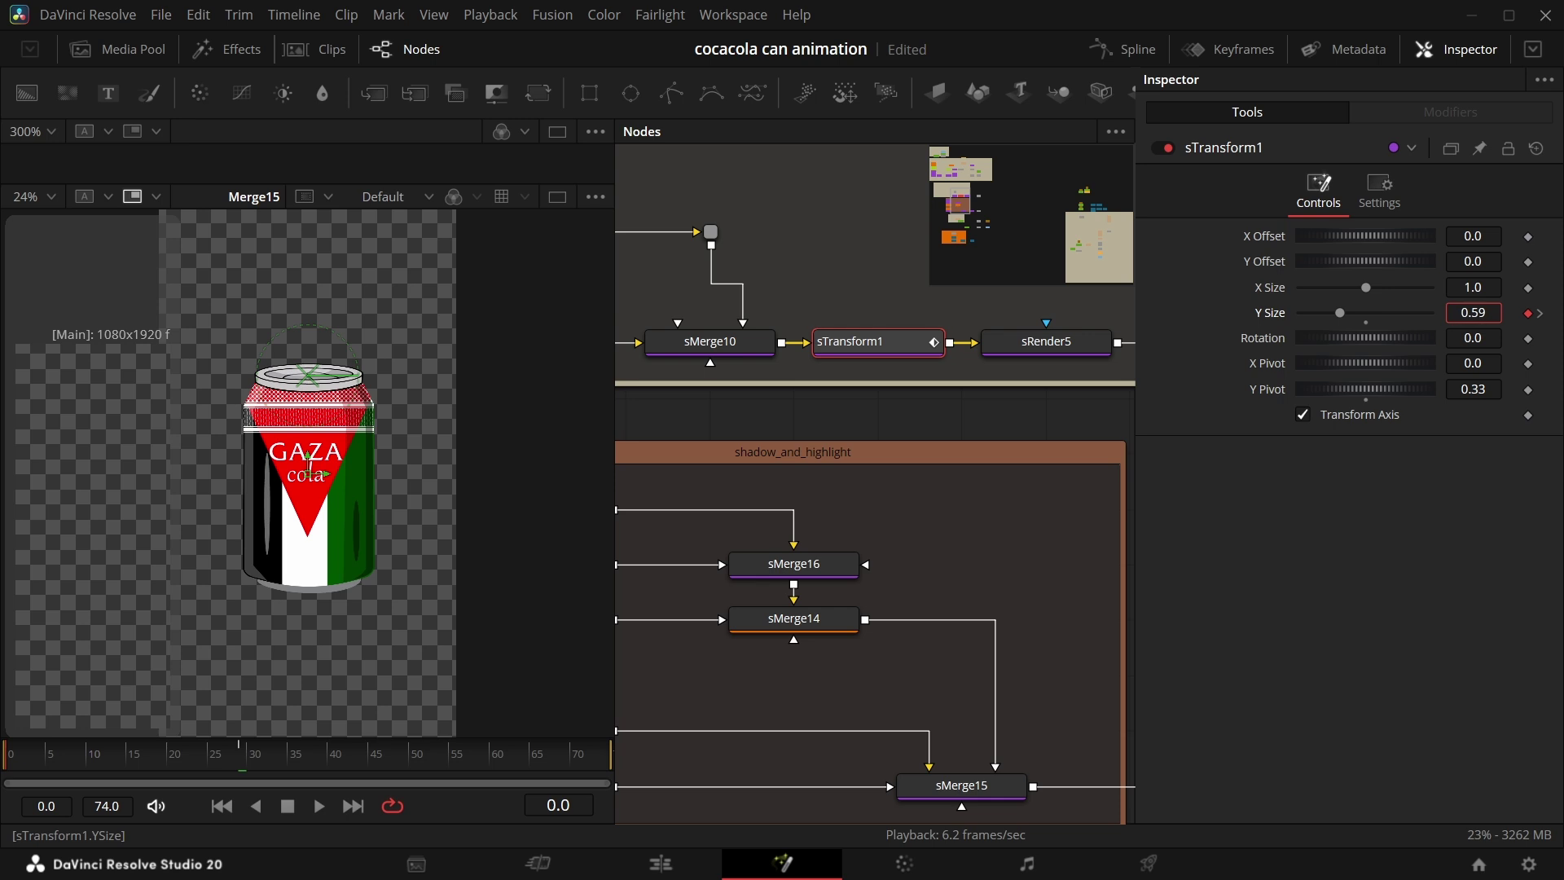
pyautogui.moveTo(1329, 312); pyautogui.dragTo(1321, 312)
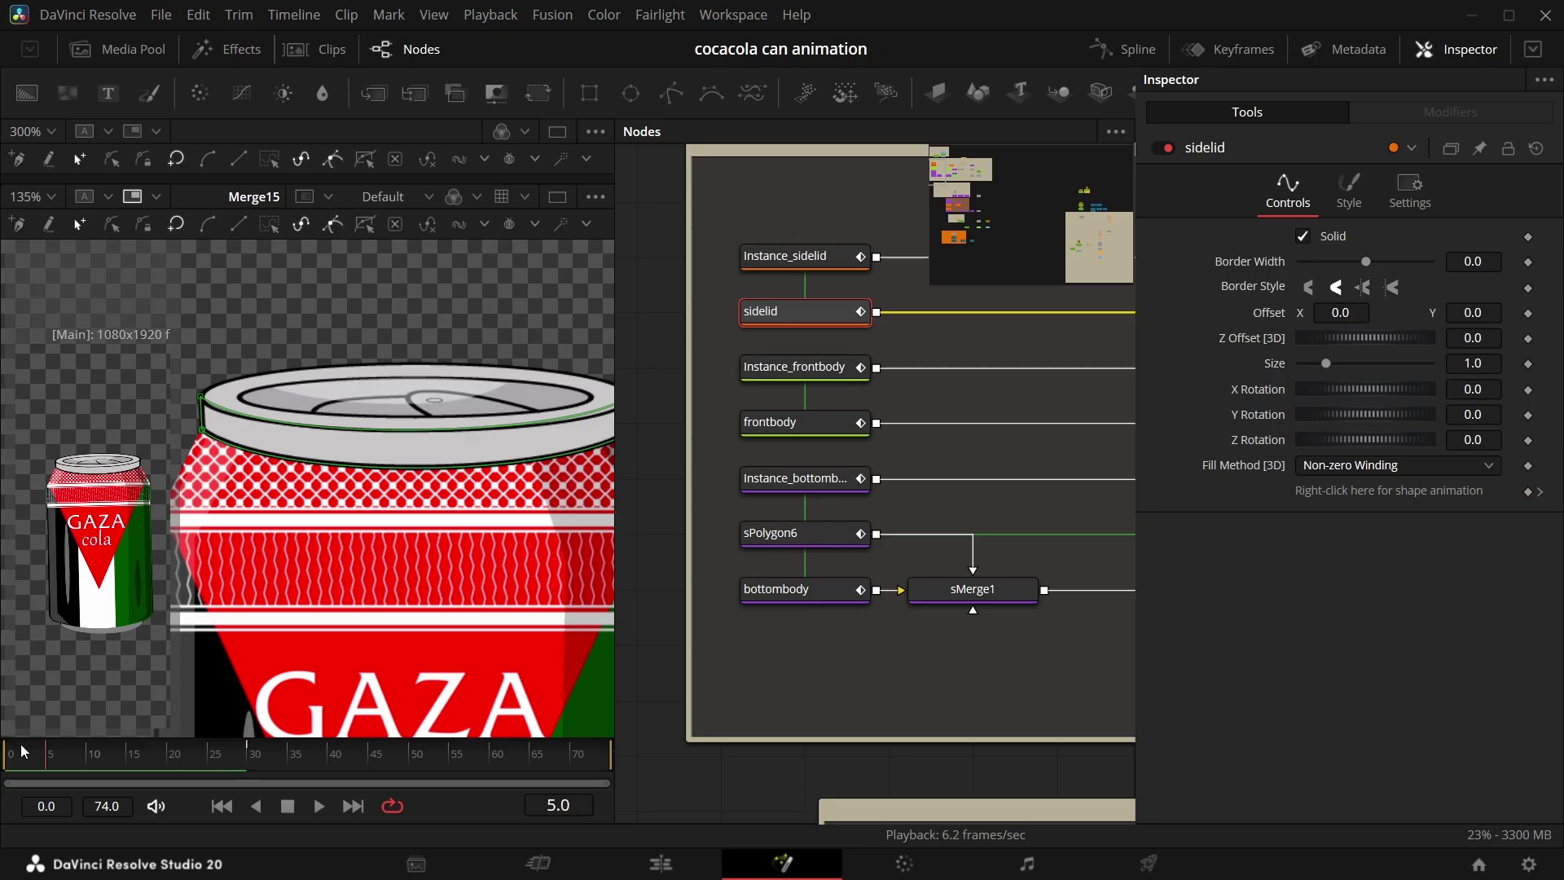
# Step: On frame 0, reshape the sidelid polygon by adjusting its corner points' curve handles to flatten the lid rim
pyautogui.moveTo(21, 749); pyautogui.dragTo(5, 749)
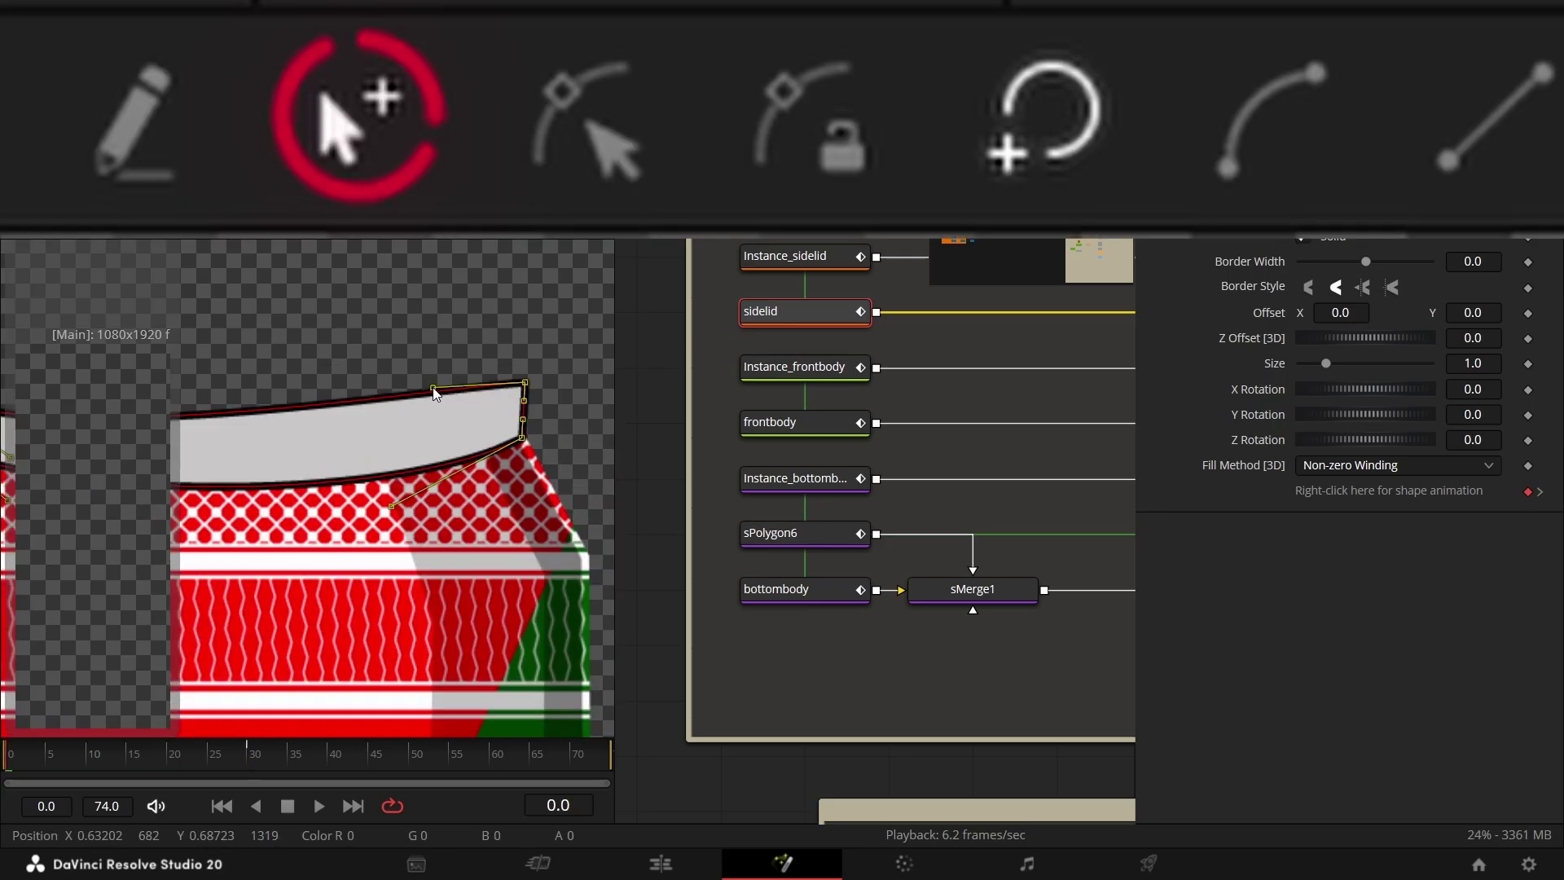
pyautogui.moveTo(432, 385); pyautogui.dragTo(432, 389)
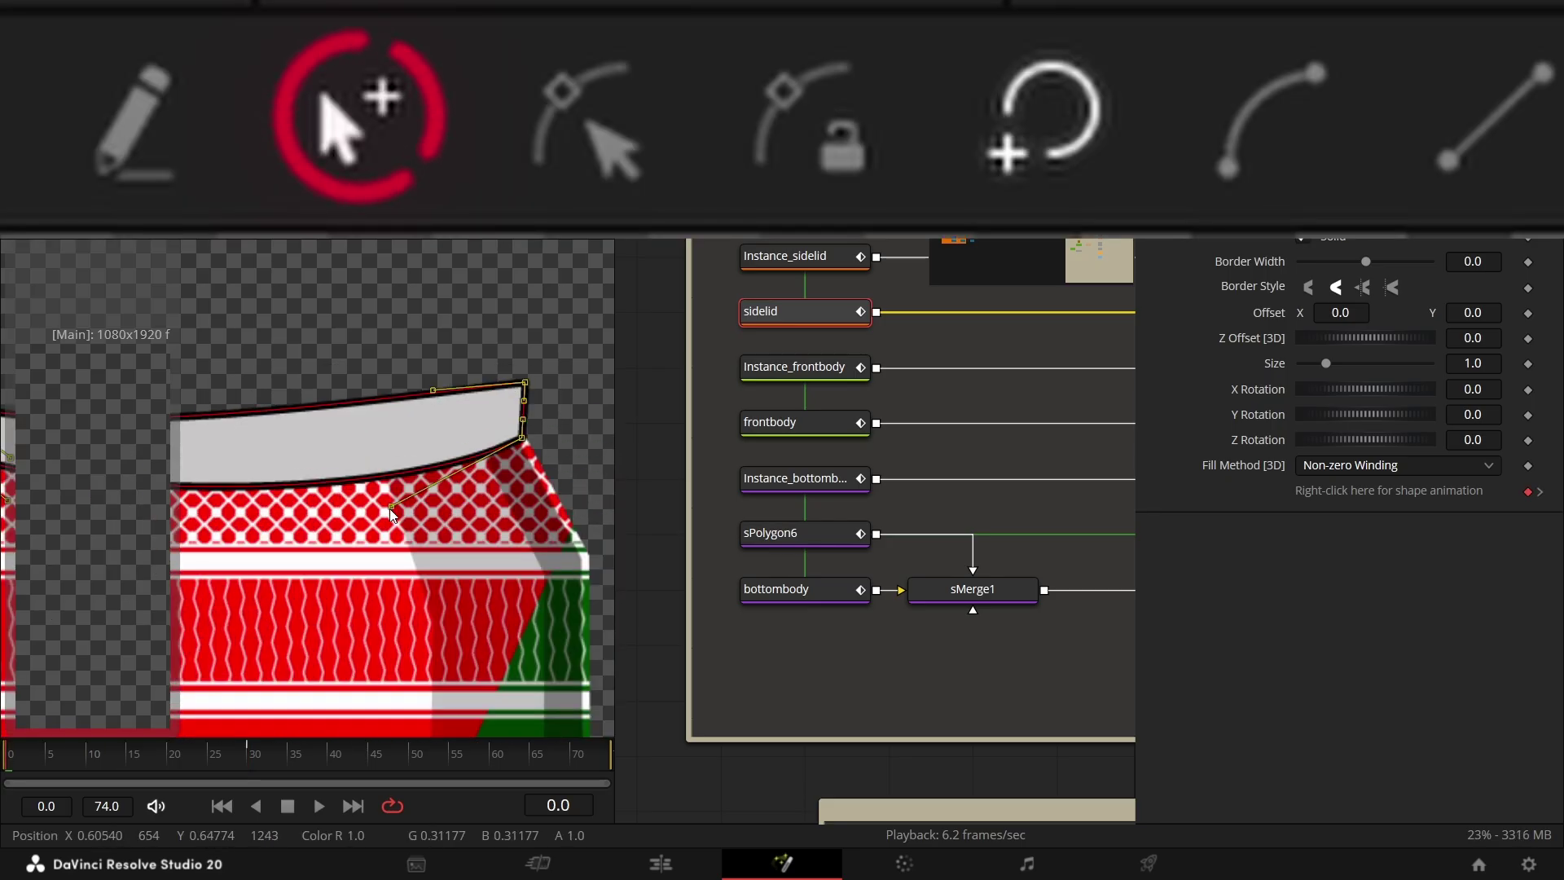
pyautogui.moveTo(391, 507); pyautogui.dragTo(393, 477)
pyautogui.moveTo(486, 513); pyautogui.dragTo(485, 503)
pyautogui.moveTo(290, 531); pyautogui.dragTo(281, 522)
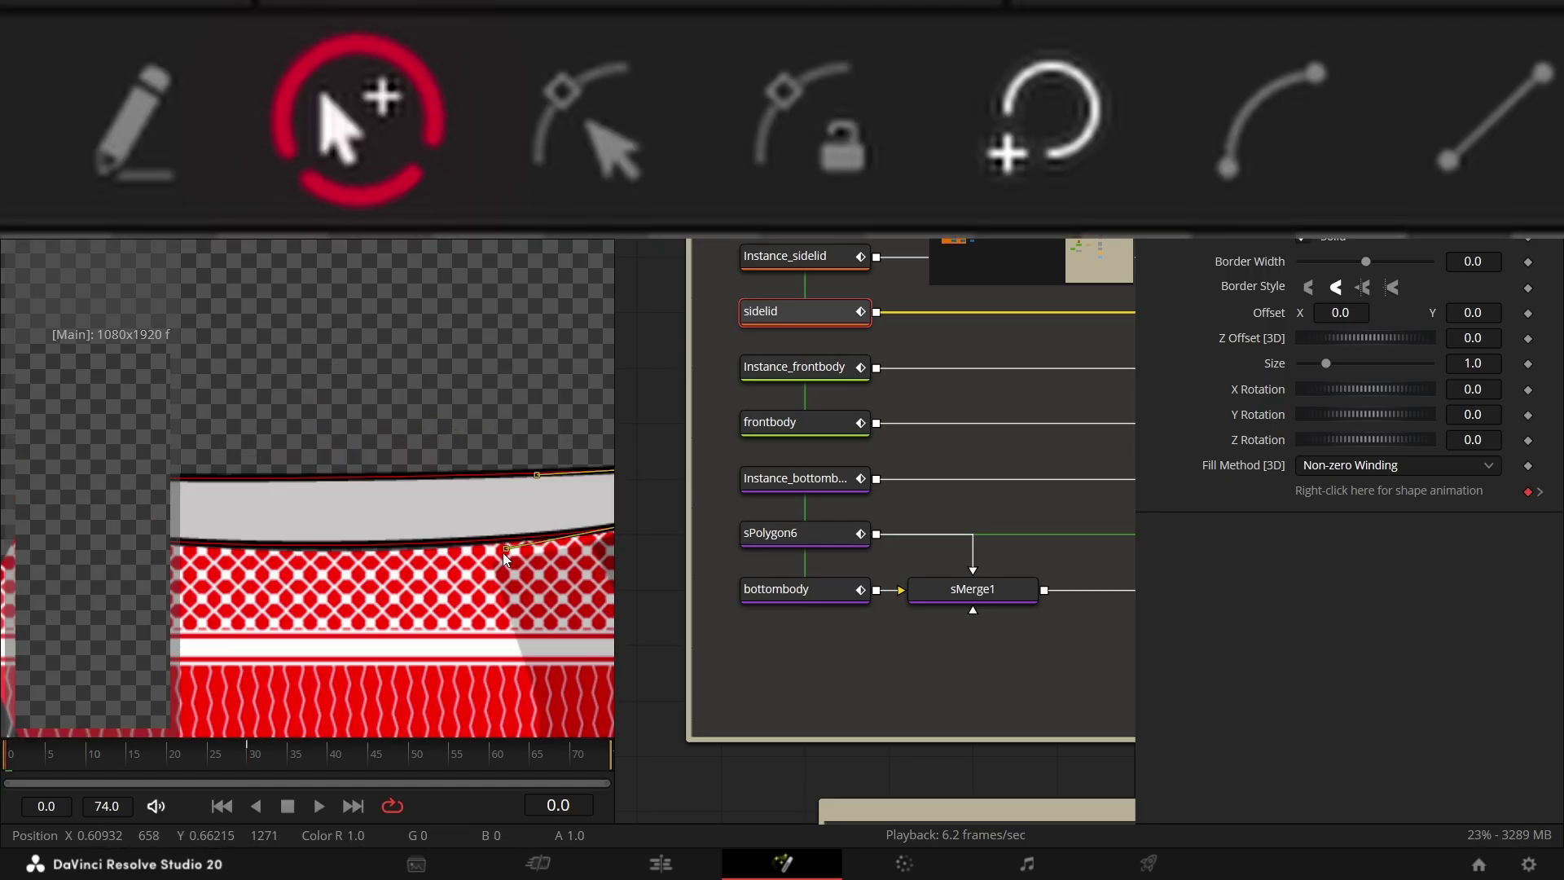
pyautogui.moveTo(505, 548); pyautogui.dragTo(491, 539)
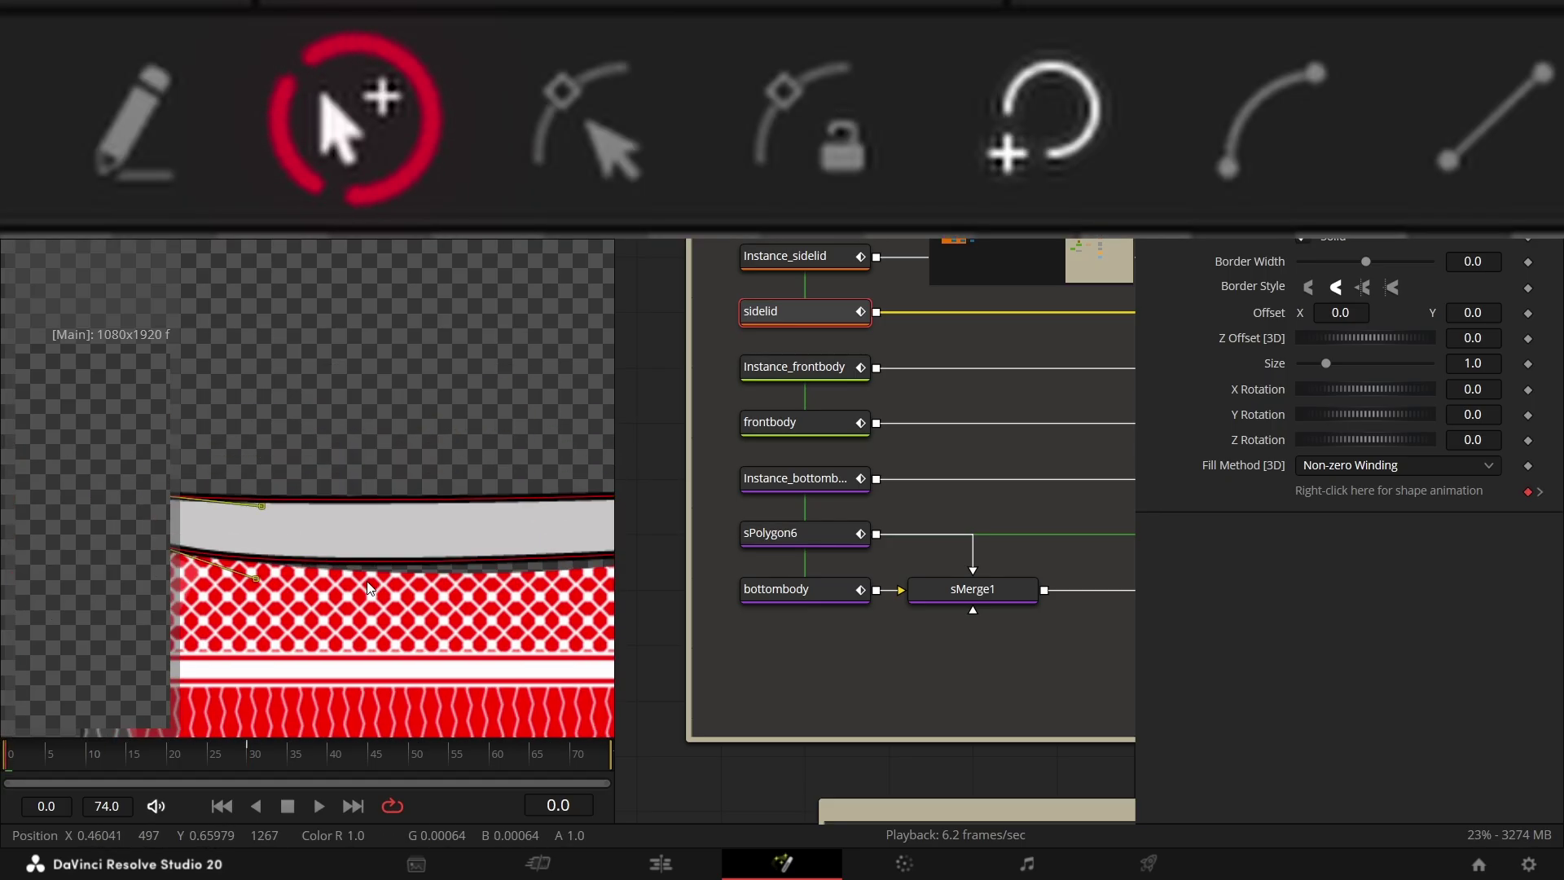
pyautogui.moveTo(366, 579); pyautogui.dragTo(264, 559)
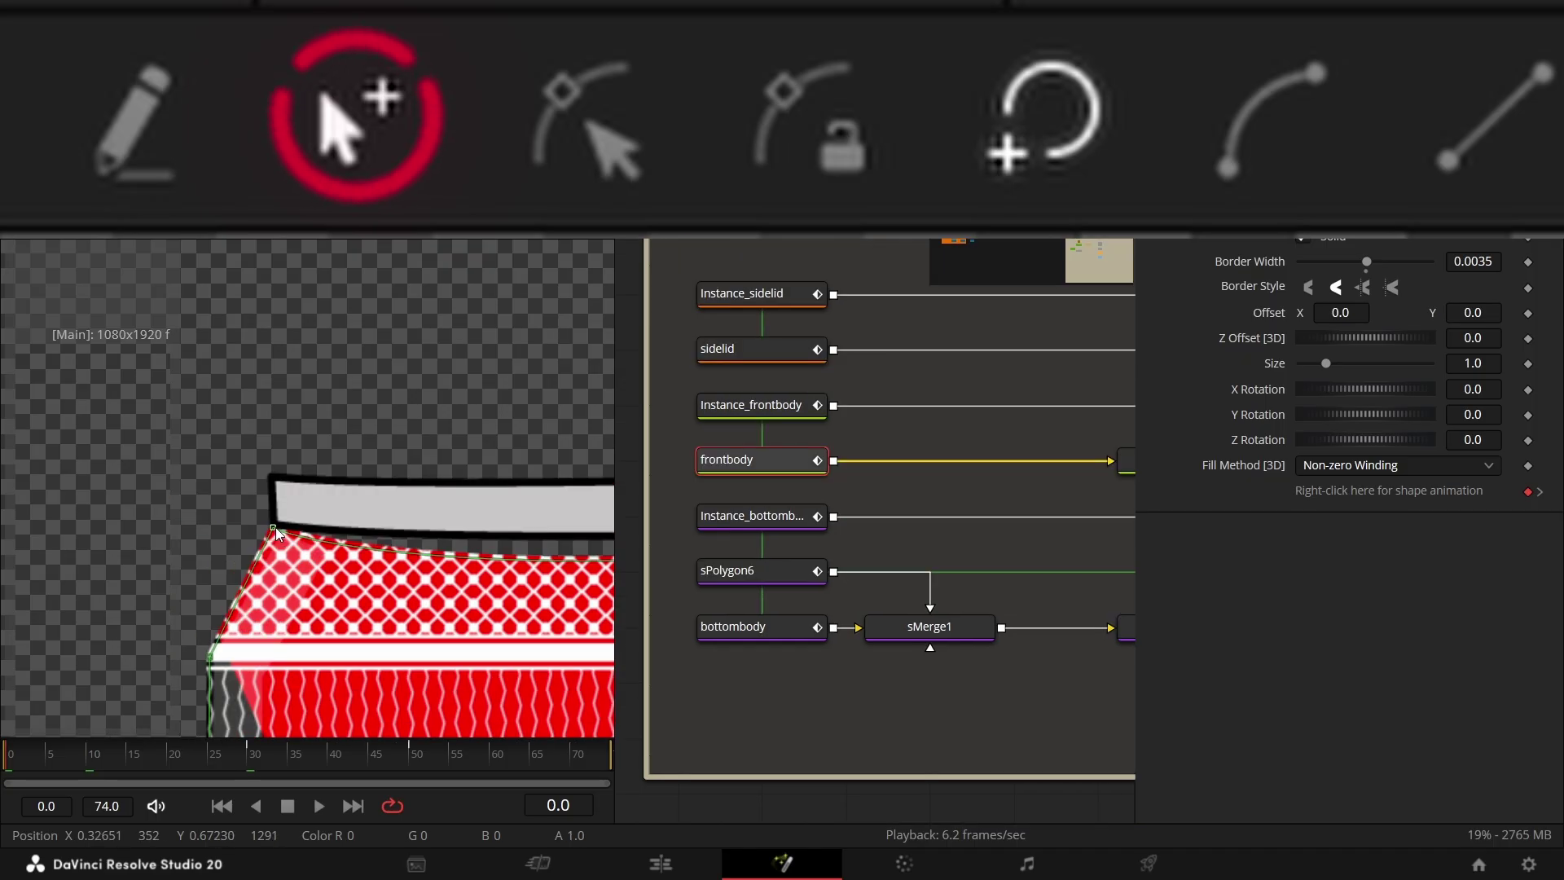
# Step: On frame 0, raise the frontbody polygon's upper-edge curve handles to close the gap beneath the lid rim
pyautogui.click(275, 525)
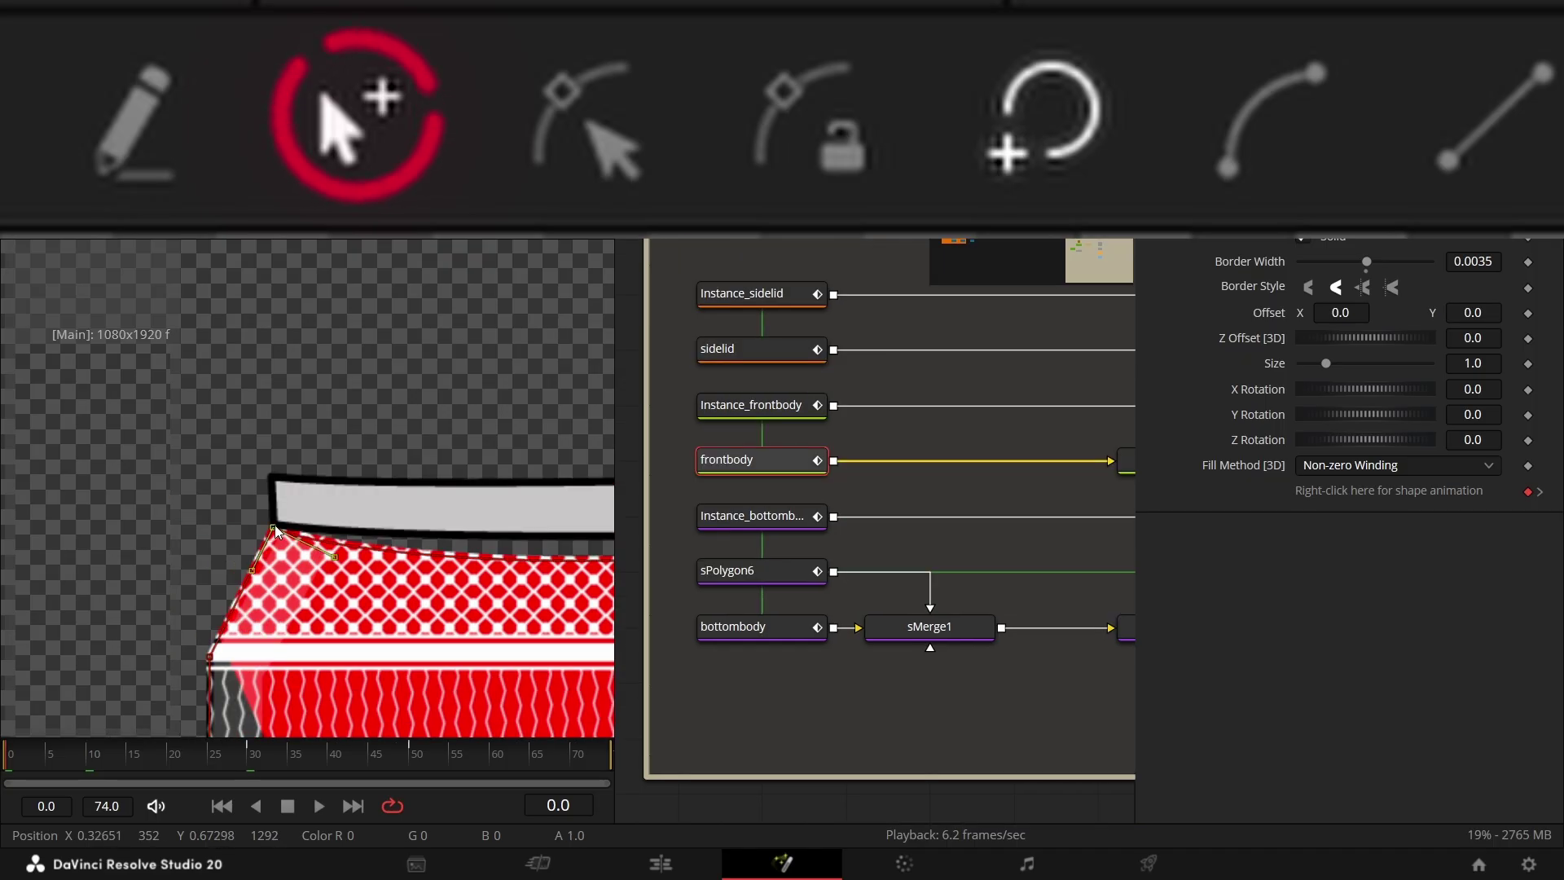
pyautogui.moveTo(335, 557); pyautogui.dragTo(348, 529)
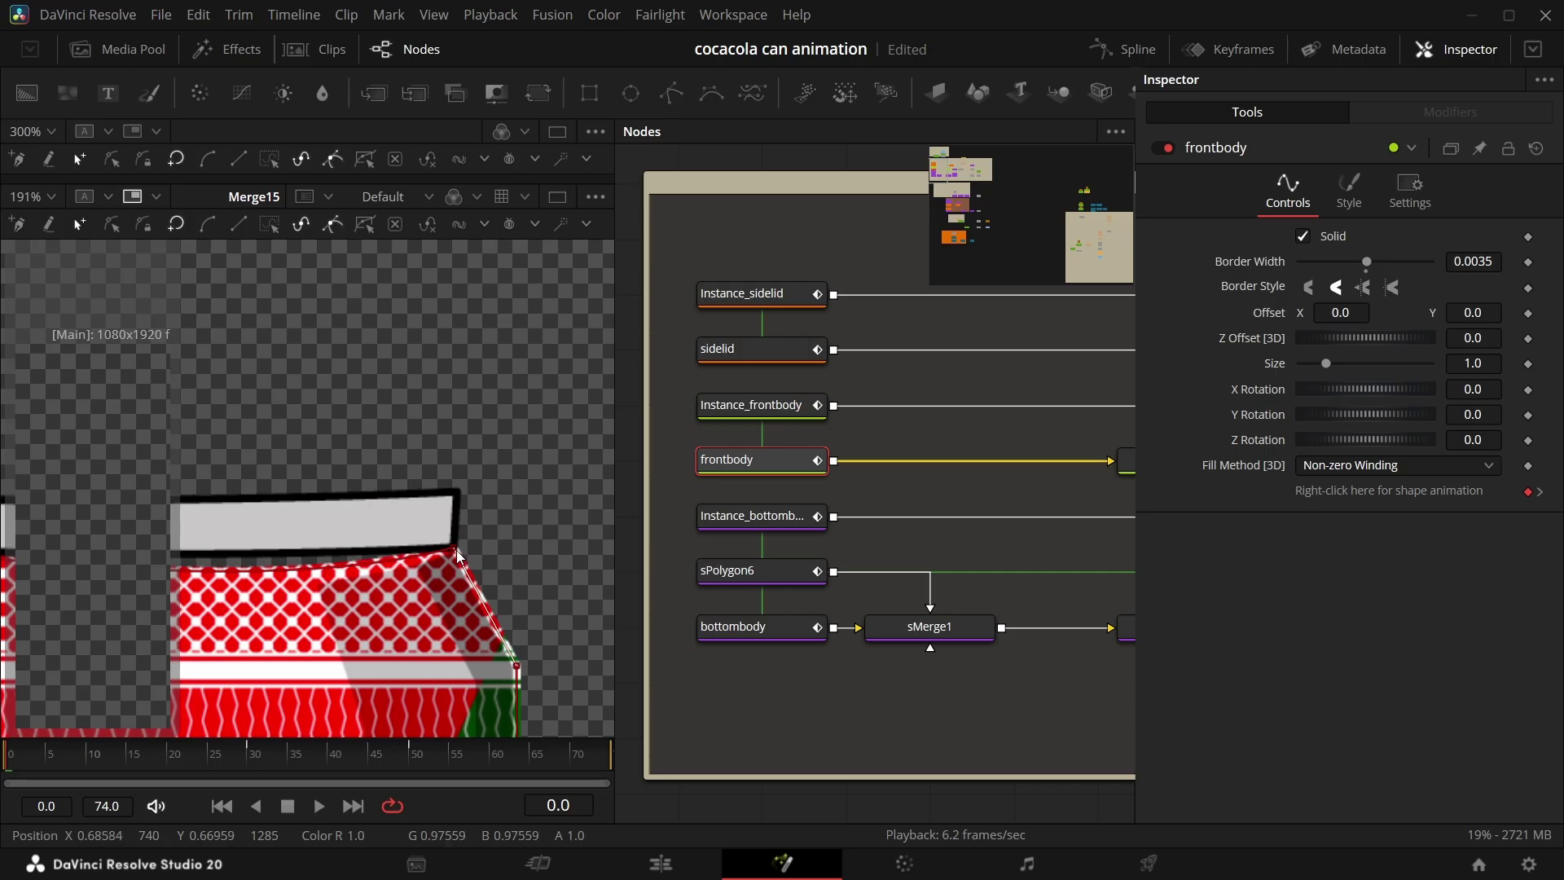
pyautogui.click(455, 550)
pyautogui.moveTo(282, 599); pyautogui.dragTo(365, 597)
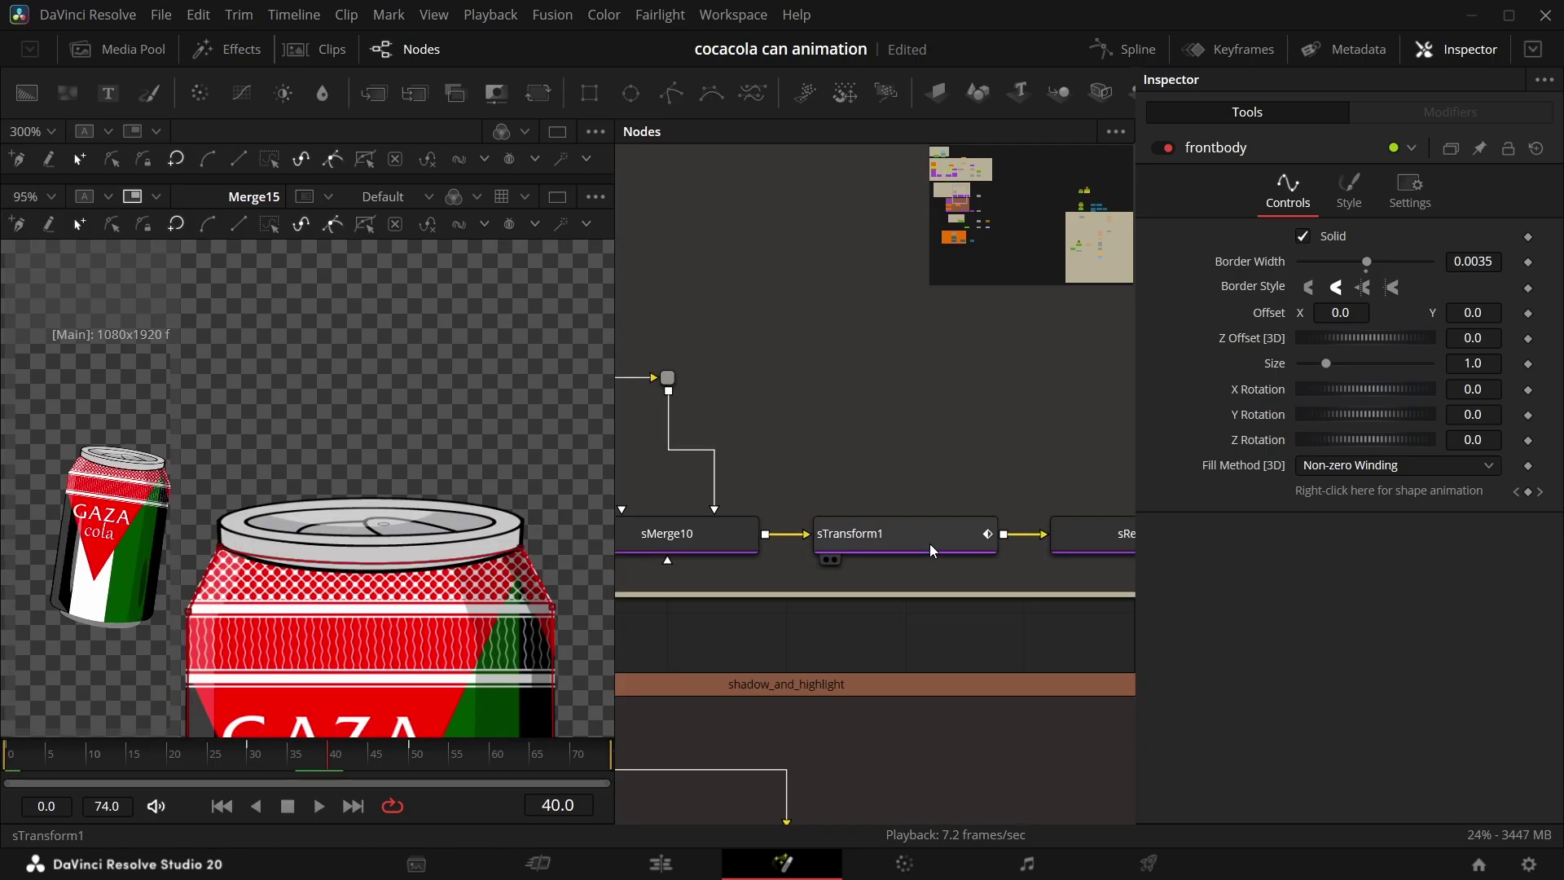
# Step: On frame 40, adjust sTransform1's Y Size and reshape the sidelid outline's curves to follow the lid's ellipse
pyautogui.click(933, 550)
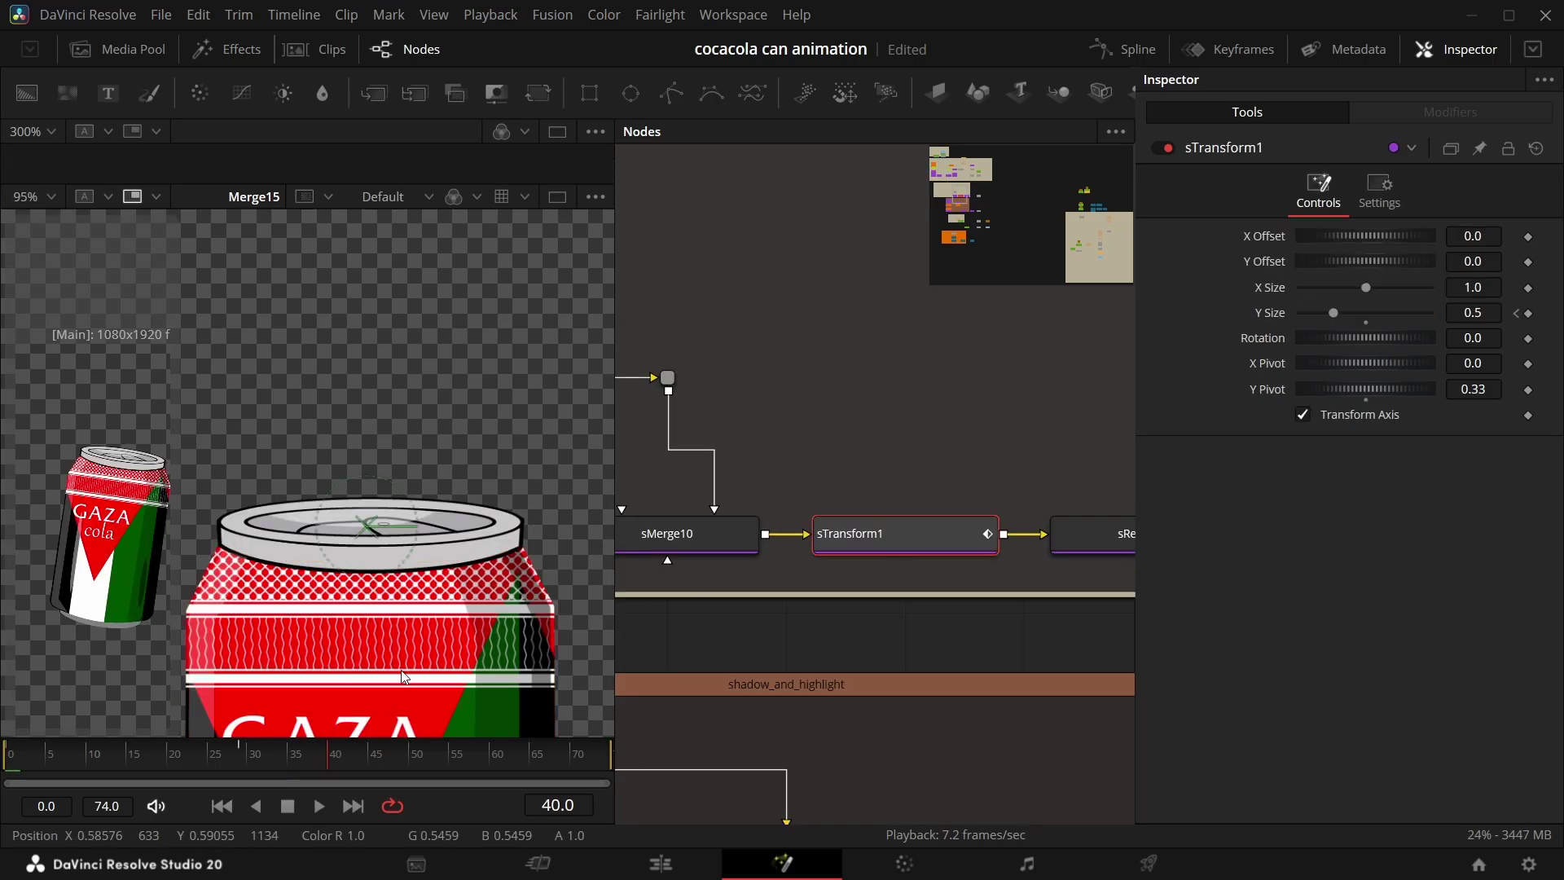
pyautogui.moveTo(1475, 314); pyautogui.dragTo(1421, 314)
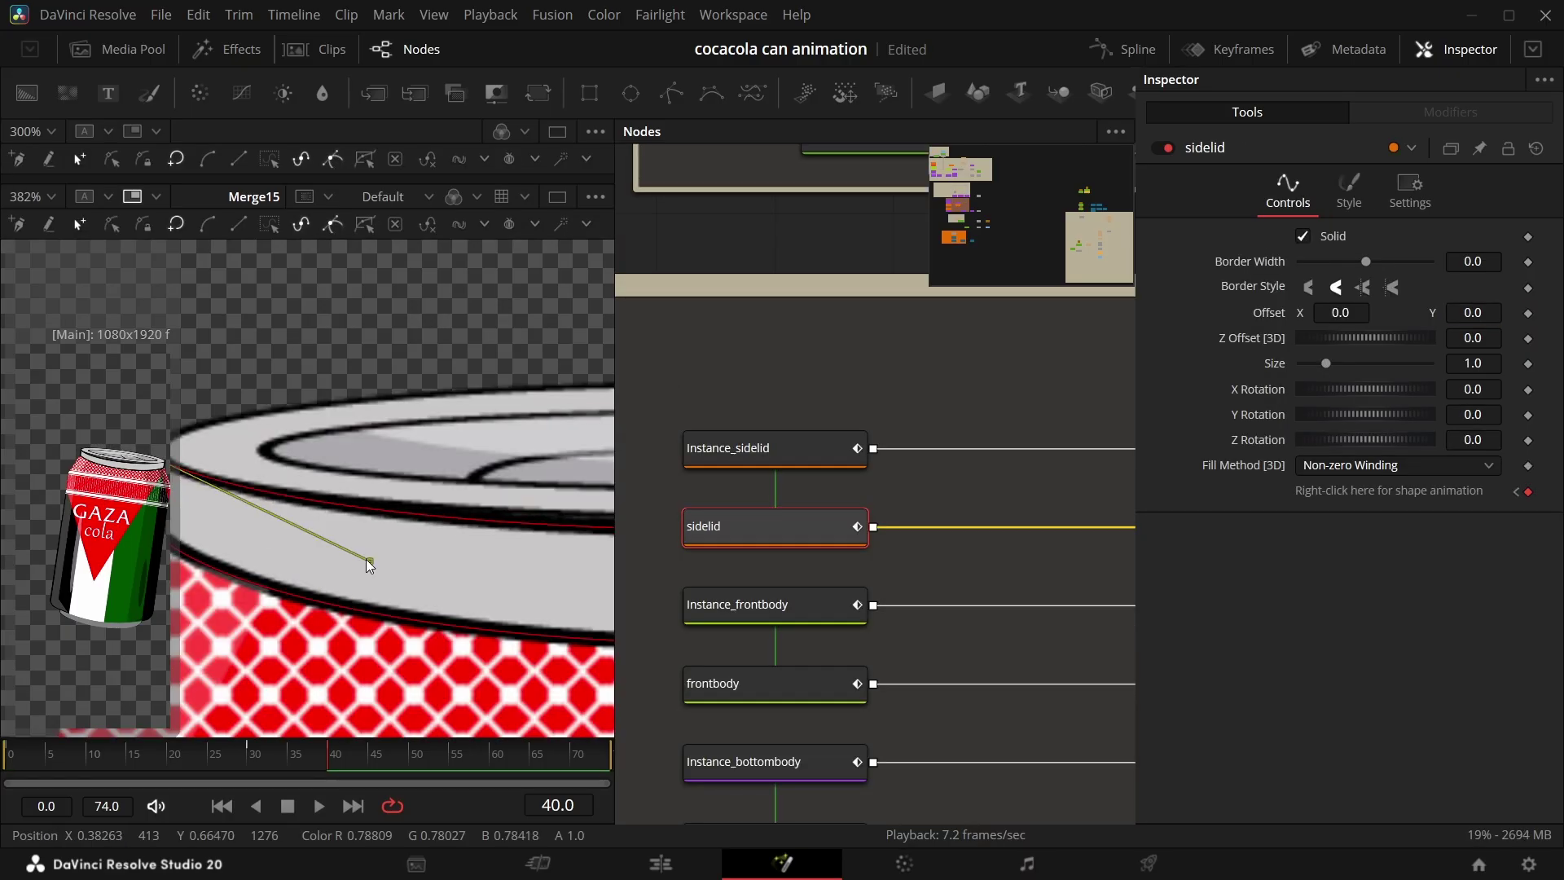
pyautogui.scroll(2, 486, 499)
pyautogui.scroll(-1, 421, 582)
pyautogui.moveTo(418, 618); pyautogui.dragTo(419, 579)
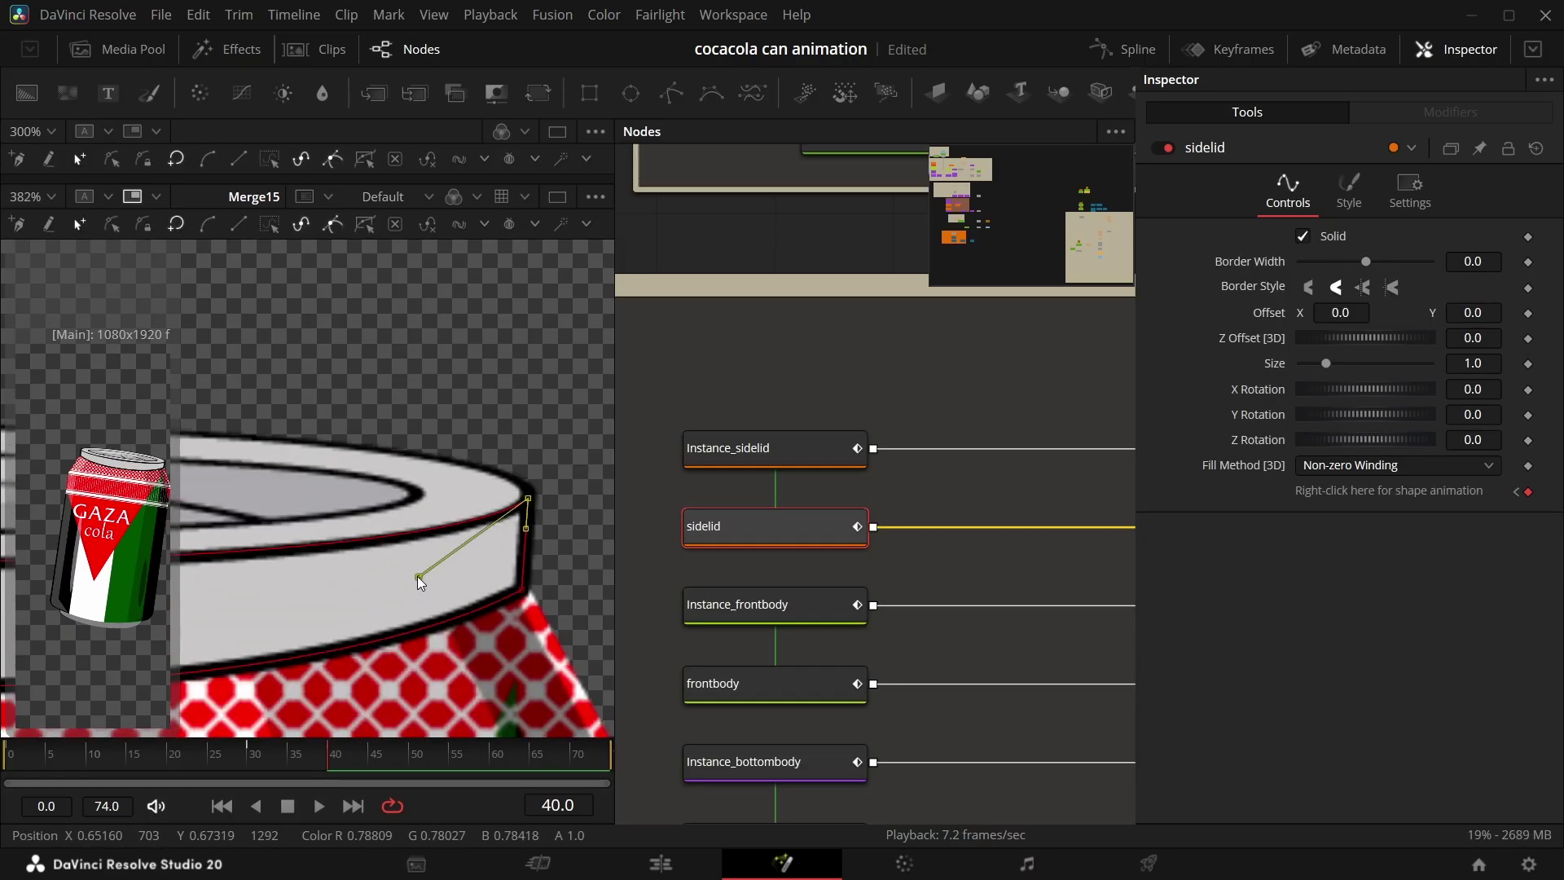
pyautogui.scroll(-4, 419, 579)
pyautogui.click(773, 448)
pyautogui.scroll(4, 330, 574)
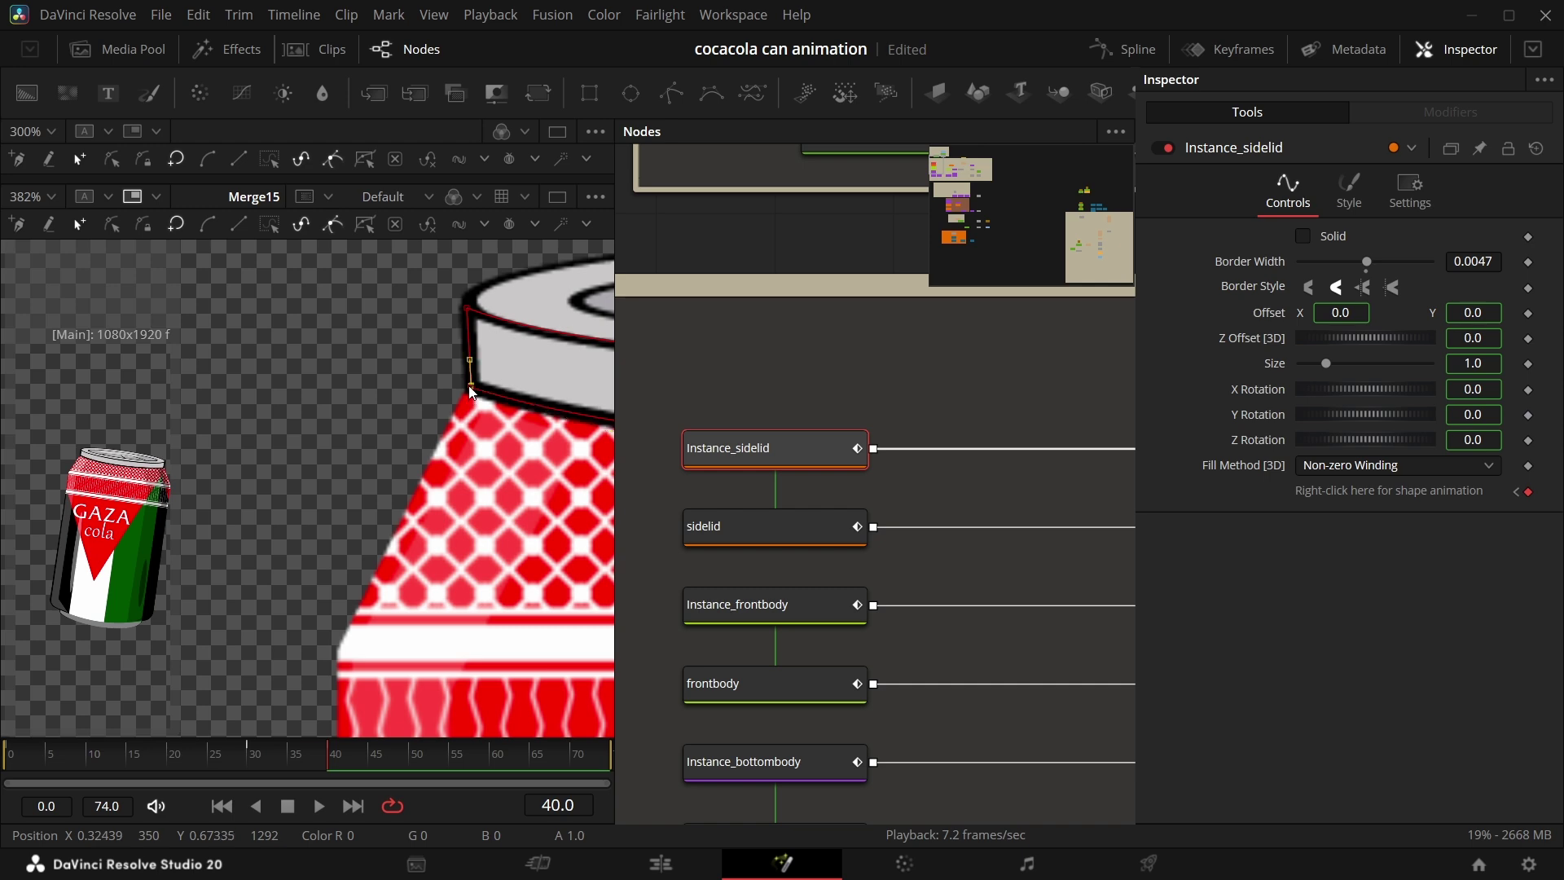
pyautogui.scroll(2, 469, 398)
pyautogui.scroll(-5, 522, 440)
pyautogui.scroll(-1, 303, 595)
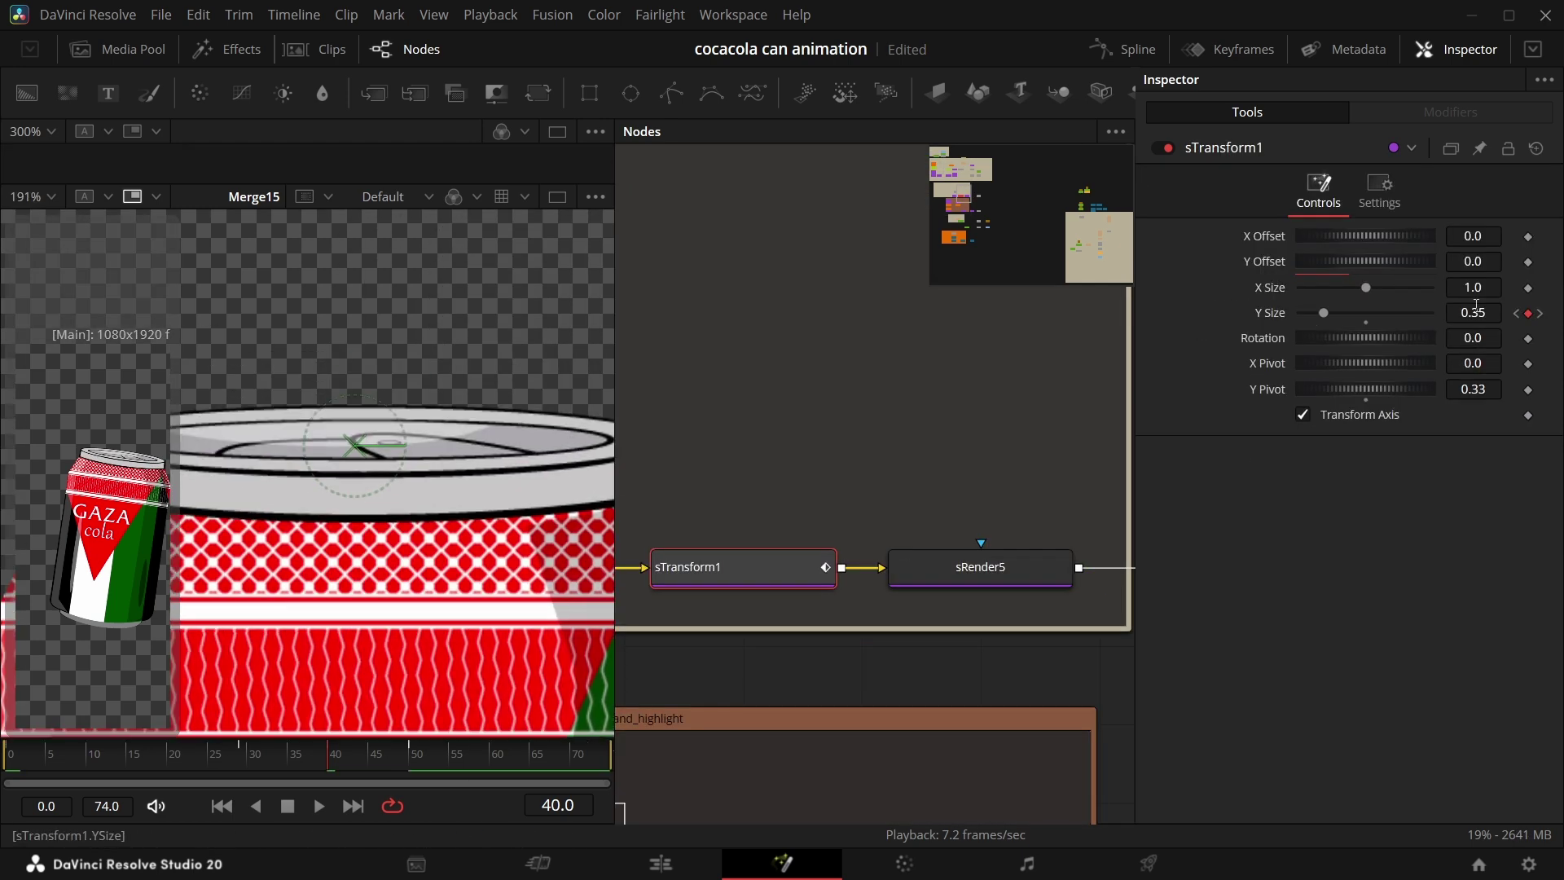
pyautogui.moveTo(1476, 308); pyautogui.dragTo(1531, 308)
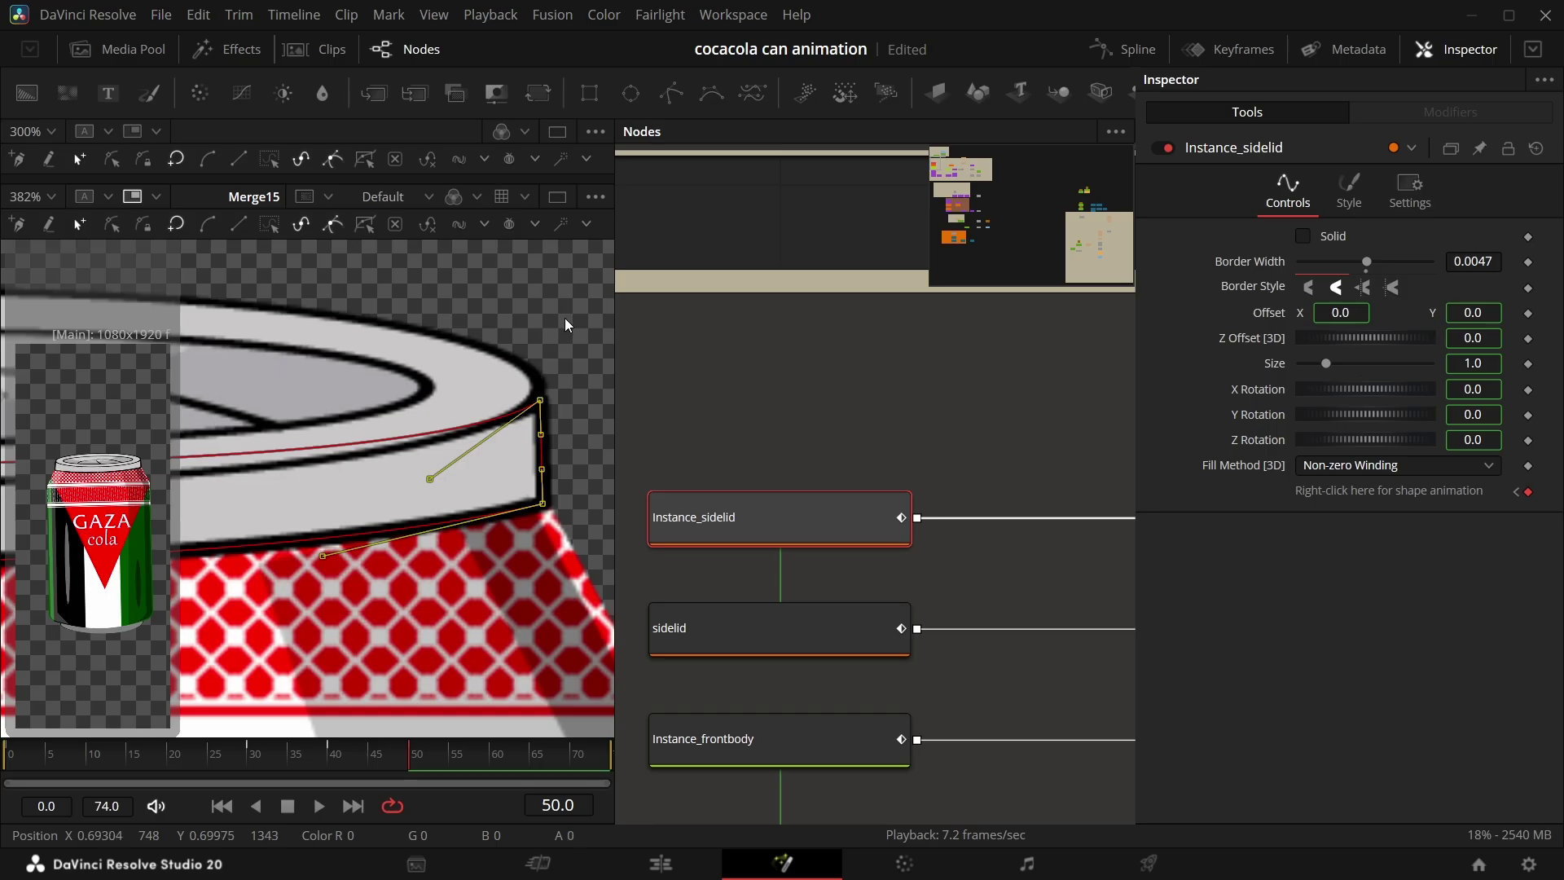
# Step: On frame 50, reshape Instance_sidelid's curves to match the lid's rim and check the Instance_frontbody outline
pyautogui.scroll(-2, 564, 318)
pyautogui.moveTo(518, 432); pyautogui.dragTo(593, 461)
pyautogui.scroll(-1, 501, 554)
pyautogui.scroll(1, 318, 505)
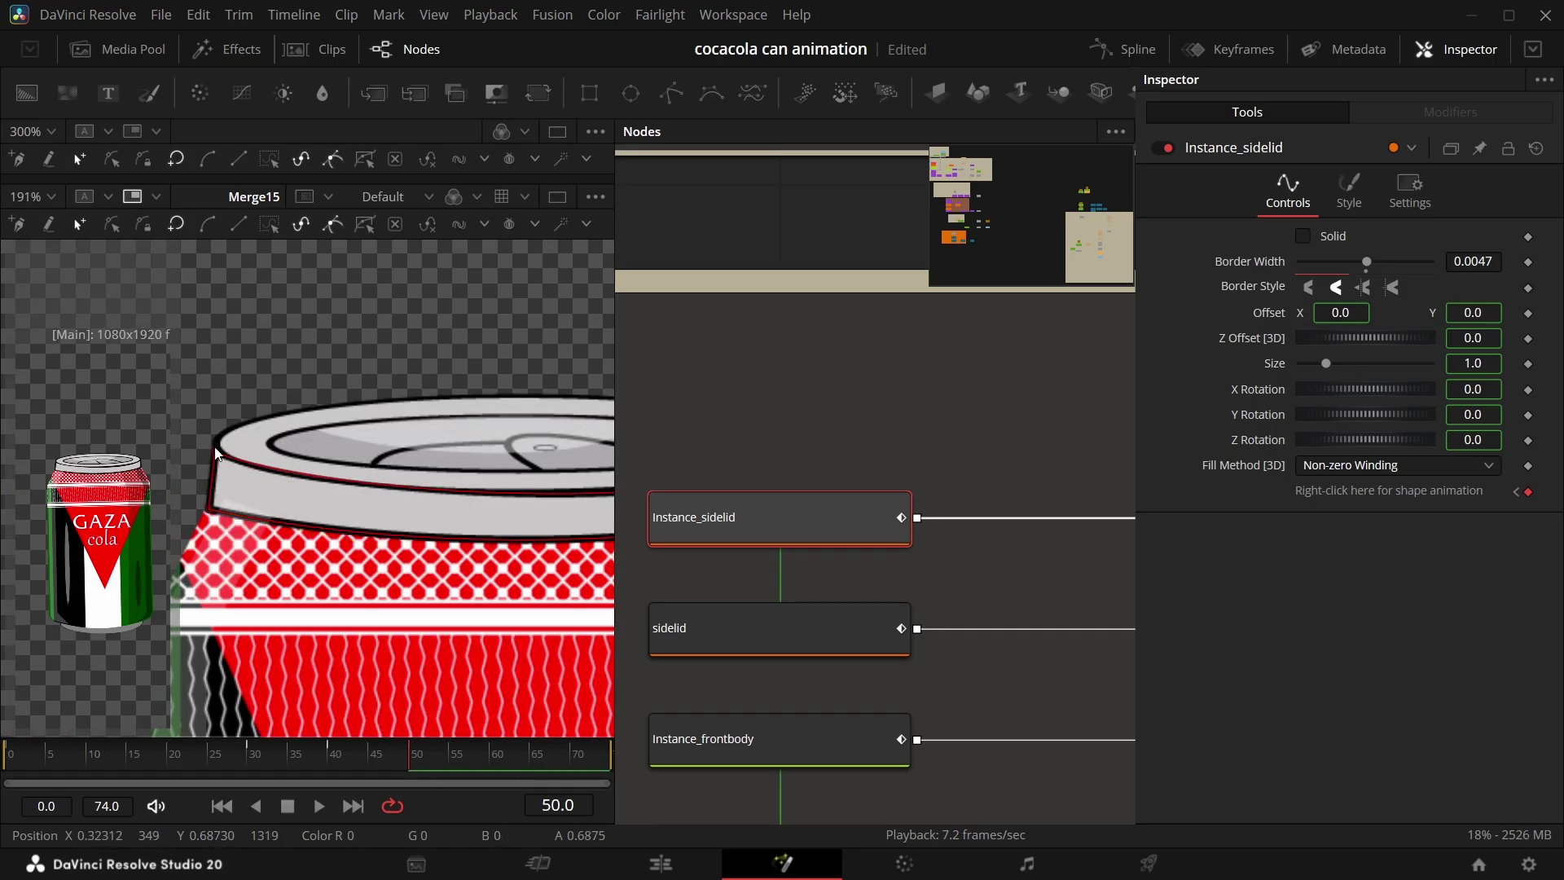
pyautogui.scroll(3, 315, 418)
pyautogui.scroll(-3, 315, 418)
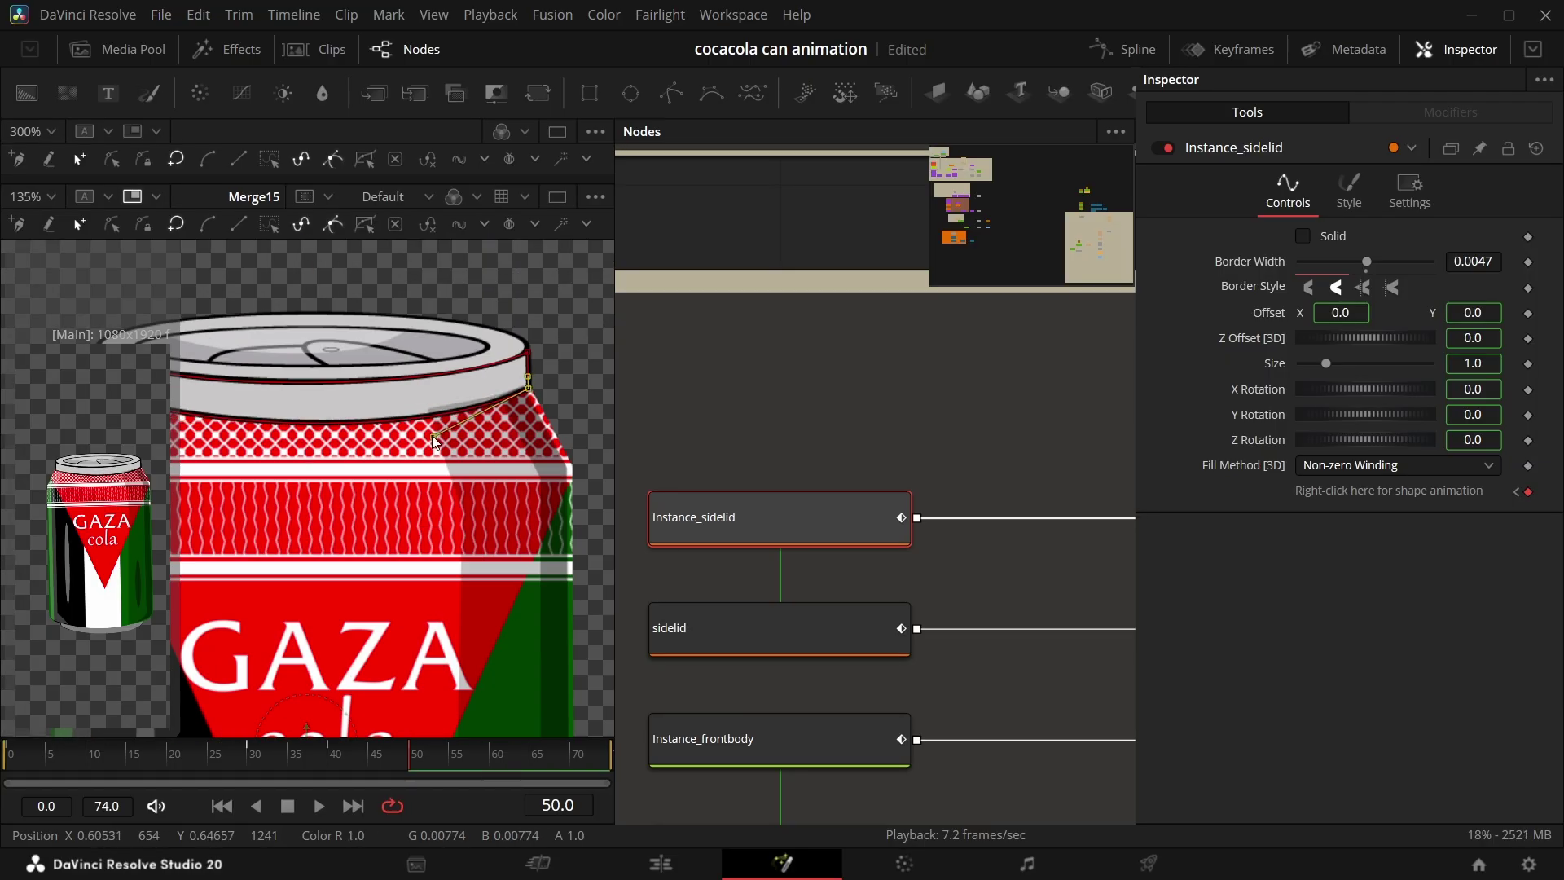
pyautogui.scroll(-2, 521, 436)
pyautogui.scroll(4, 326, 440)
pyautogui.scroll(-1, 736, 637)
pyautogui.click(736, 637)
pyautogui.click(329, 759)
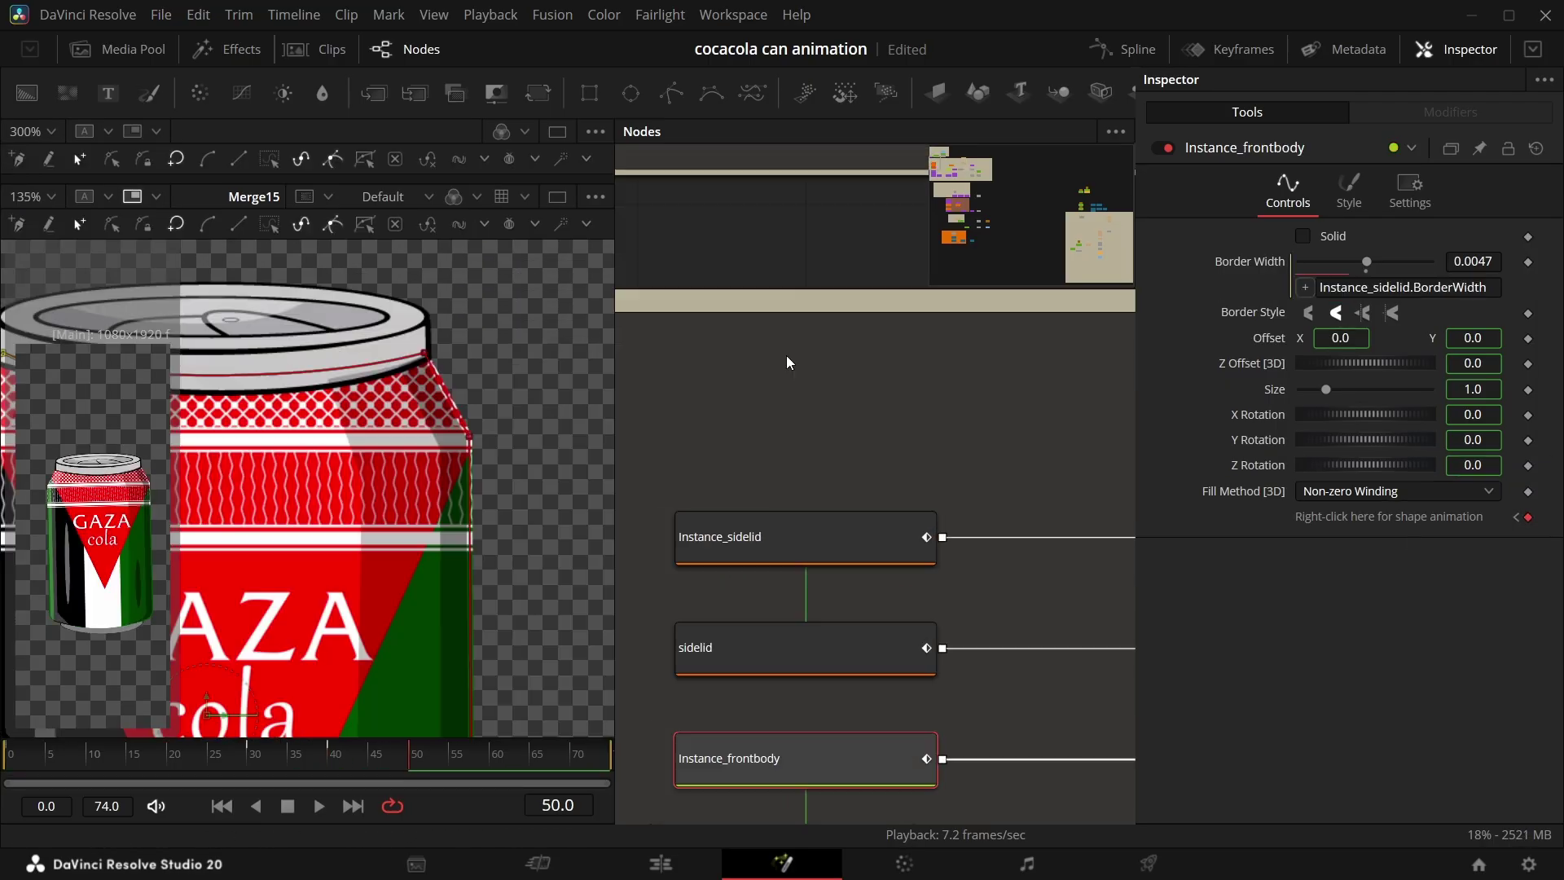
pyautogui.click(761, 218)
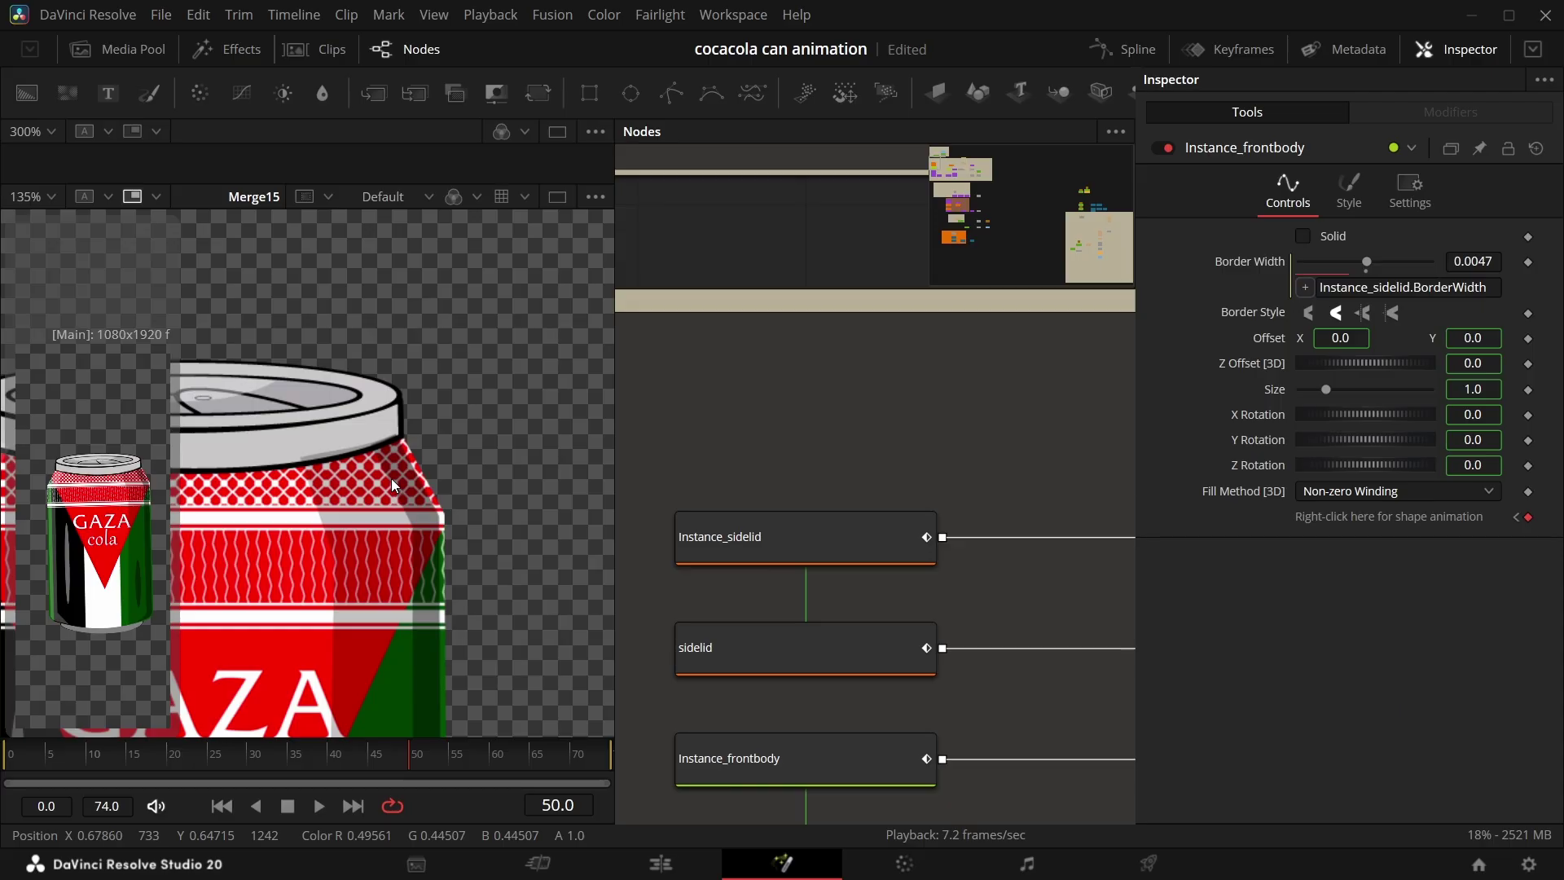
# Step: View Merge5_2 and keyframe the sPolygon3 shadow's shape on frame 40
pyautogui.scroll(2, 391, 477)
pyautogui.scroll(-3, 899, 556)
pyautogui.moveTo(896, 557); pyautogui.dragTo(757, 255)
pyautogui.moveTo(926, 526); pyautogui.dragTo(803, 431)
pyautogui.moveTo(986, 431); pyautogui.dragTo(854, 496)
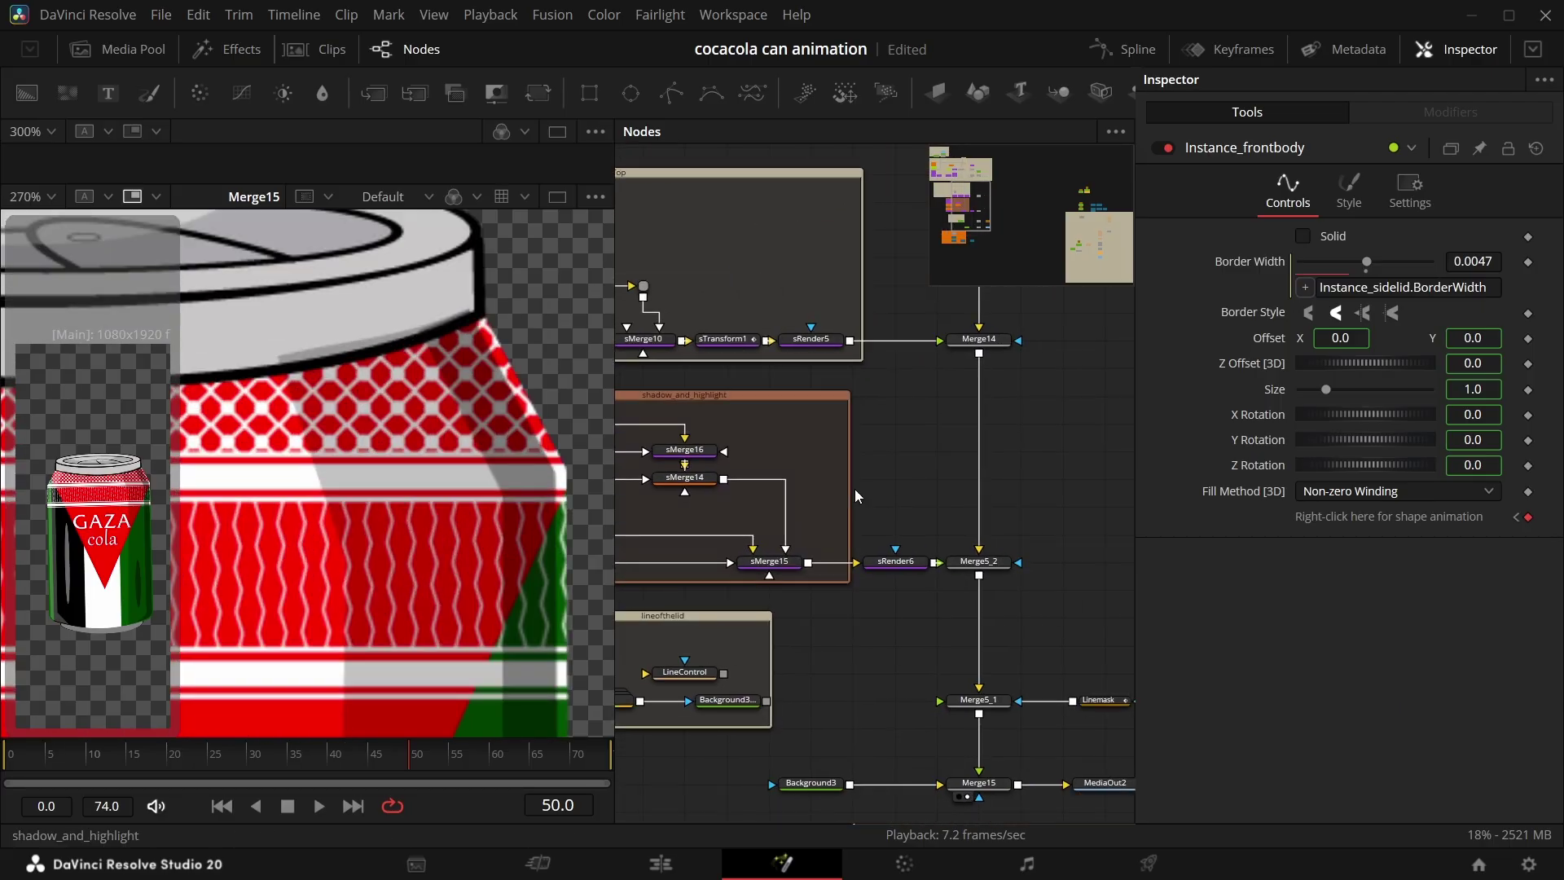
pyautogui.scroll(3, 894, 523)
pyautogui.hscroll(3, 1038, 554)
pyautogui.click(1043, 557)
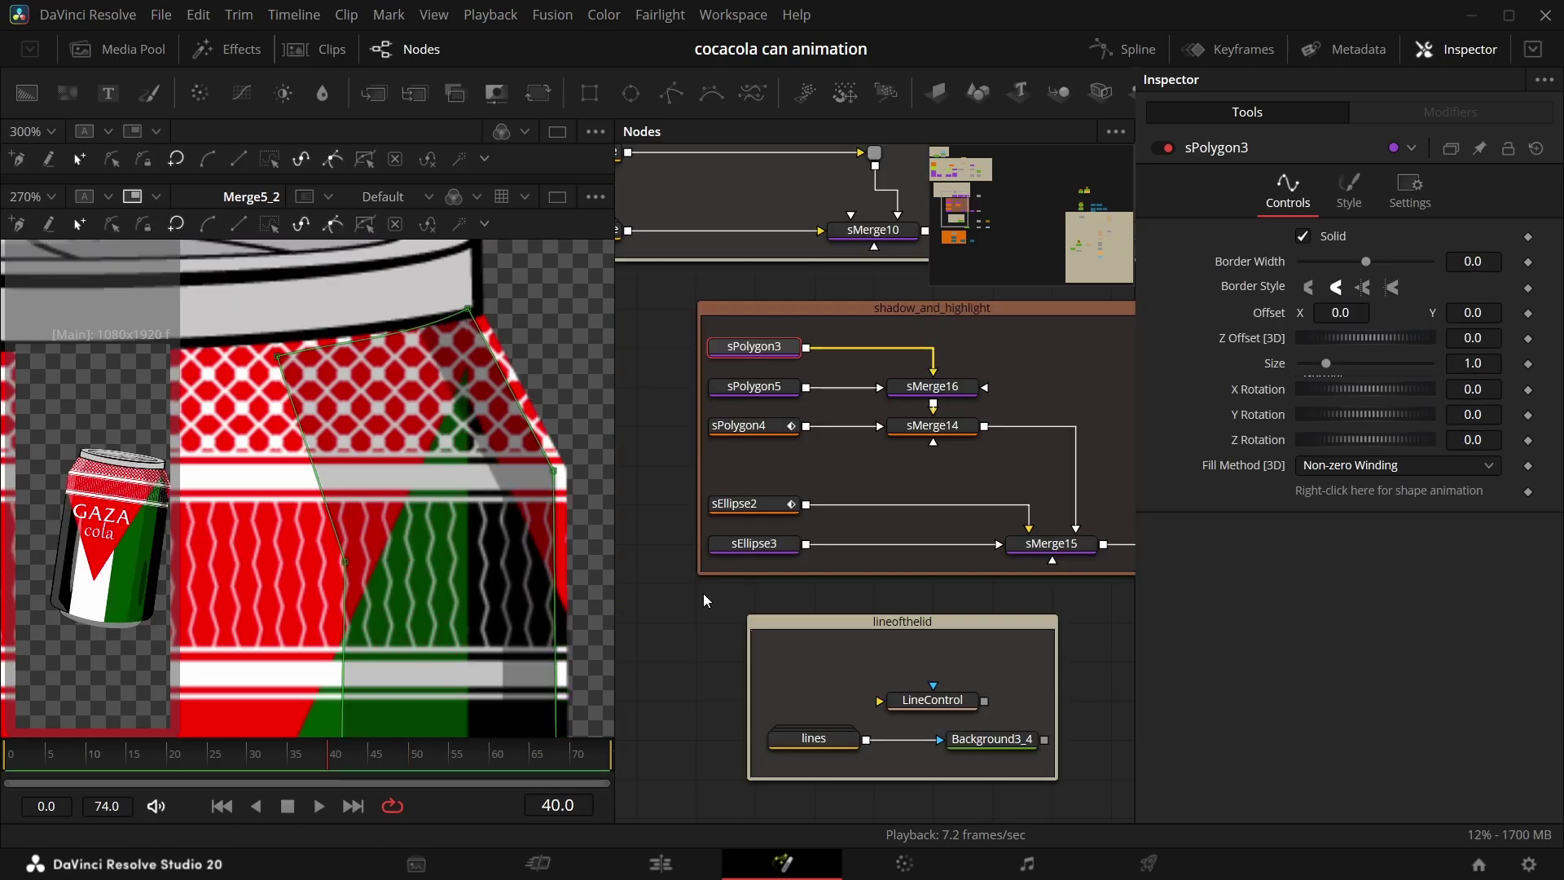
pyautogui.click(1528, 492)
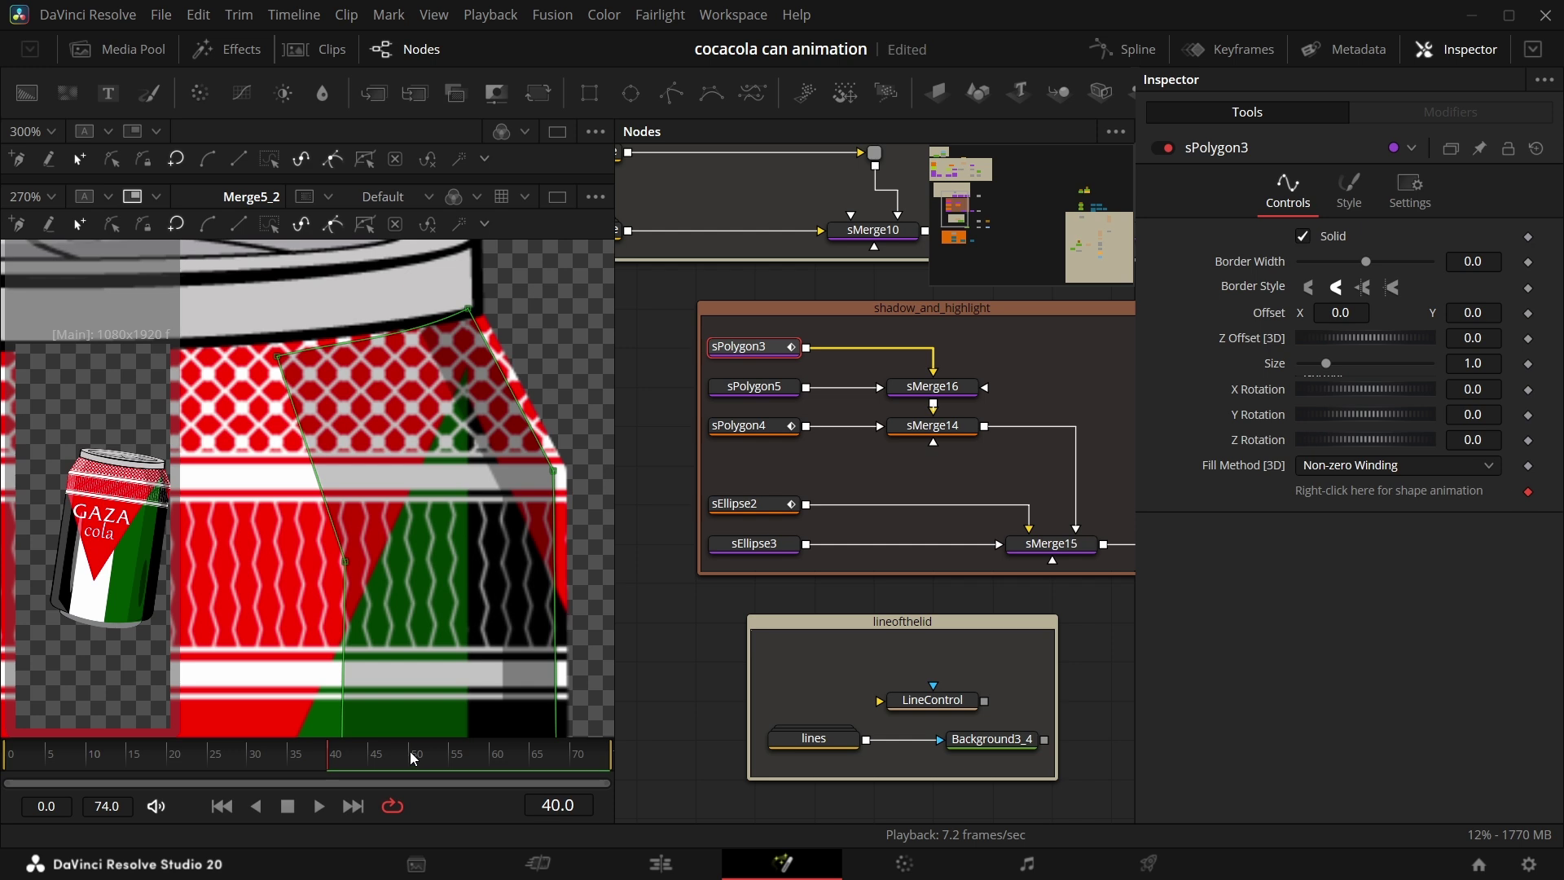
# Step: On frame 50, move sPolygon3's corner points so the shadow meets the lid rim and follows the can's shoulder
pyautogui.click(413, 757)
pyautogui.moveTo(442, 444); pyautogui.dragTo(459, 452)
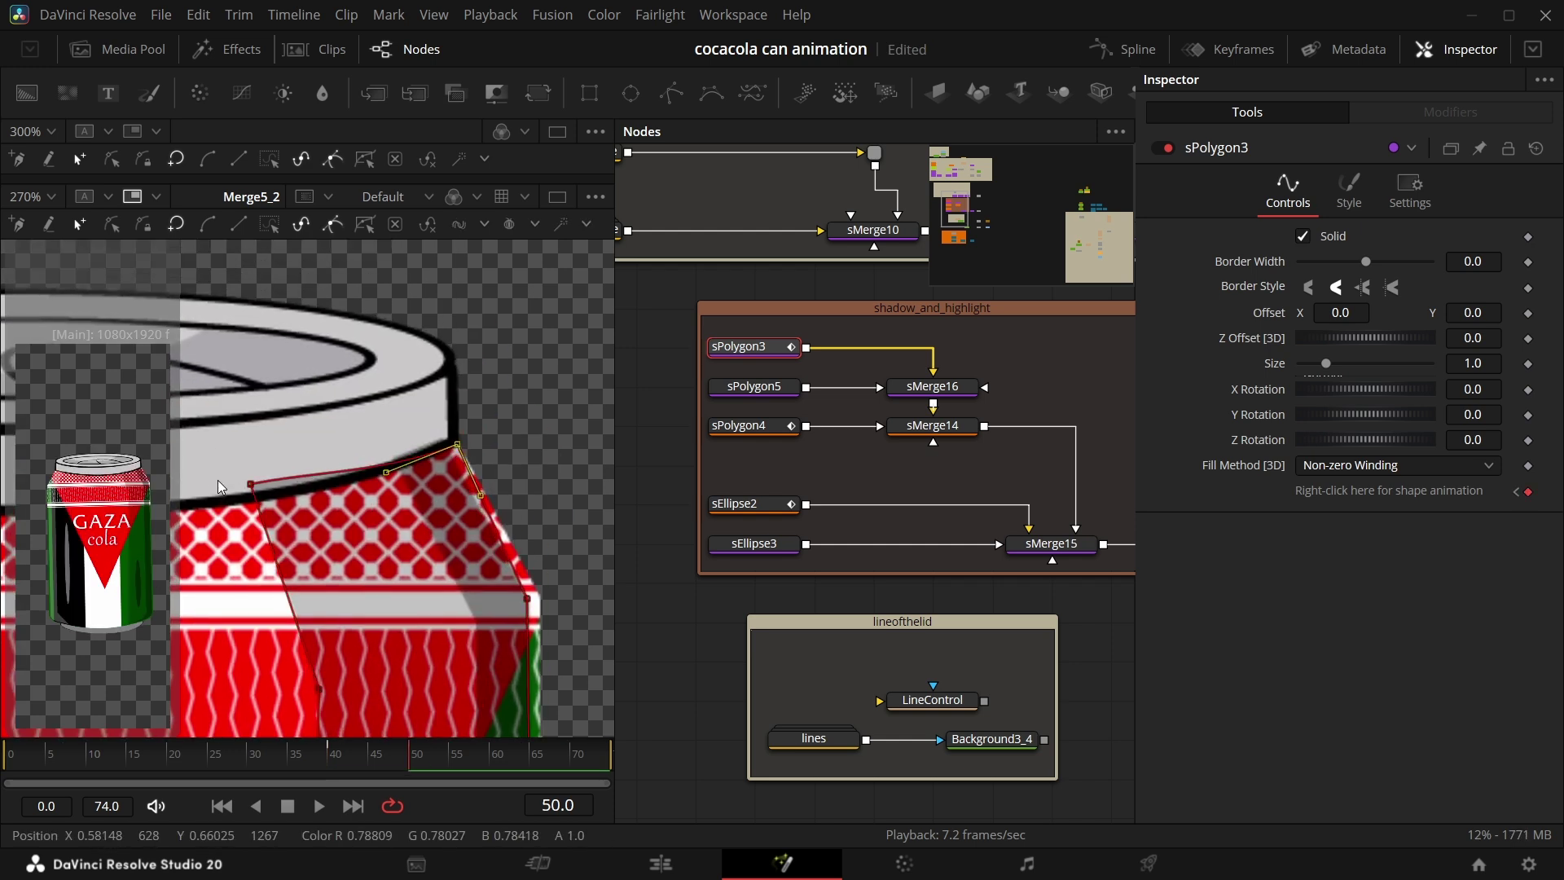
pyautogui.moveTo(251, 486); pyautogui.dragTo(262, 505)
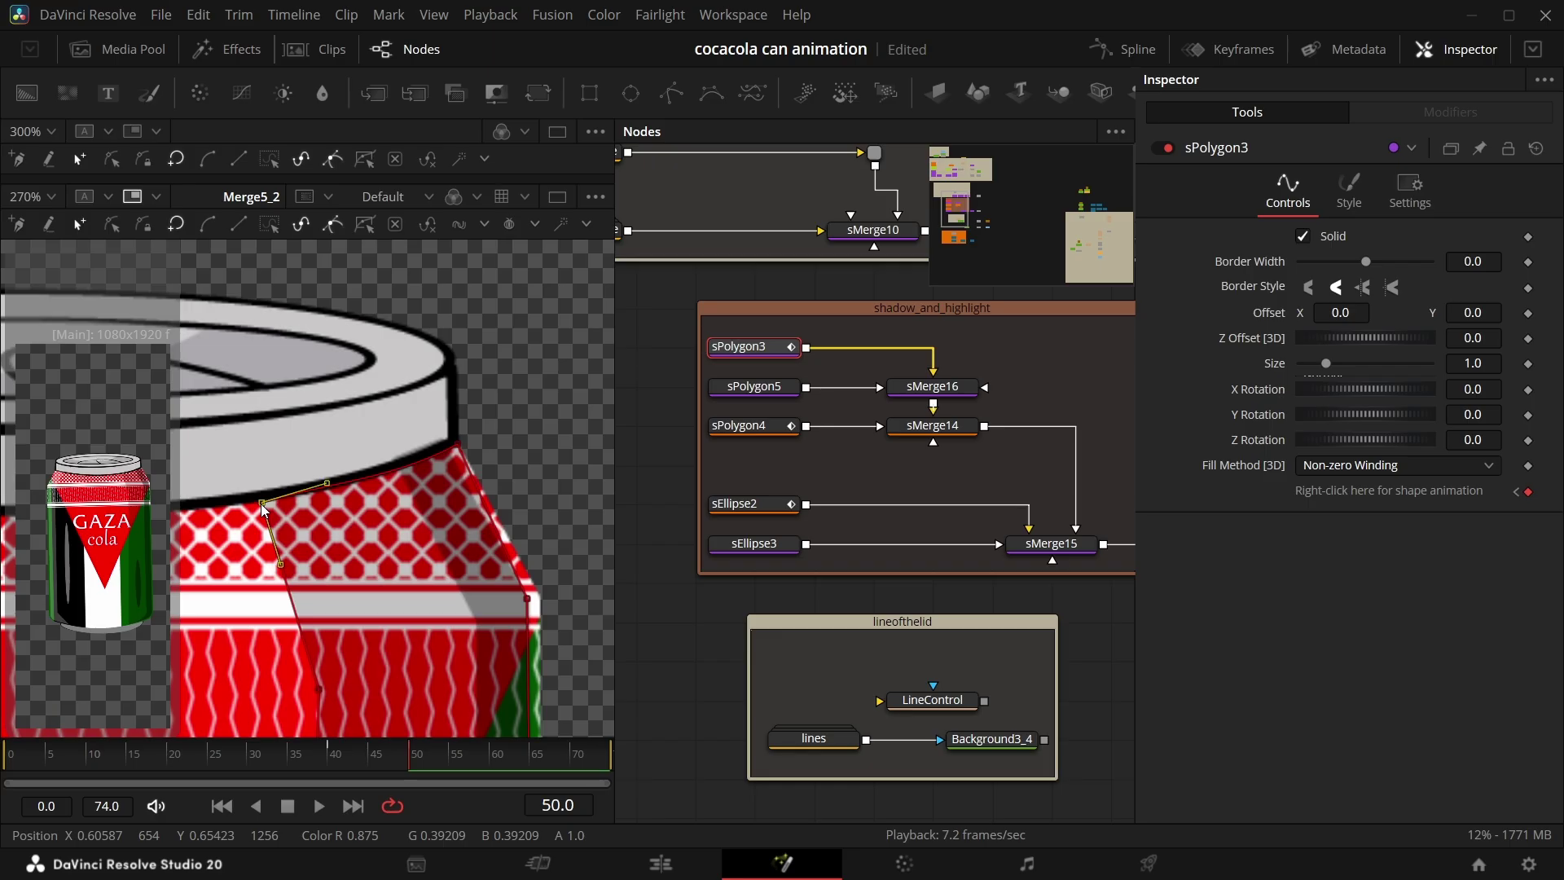
pyautogui.moveTo(376, 515); pyautogui.dragTo(264, 474)
pyautogui.moveTo(416, 564); pyautogui.dragTo(427, 561)
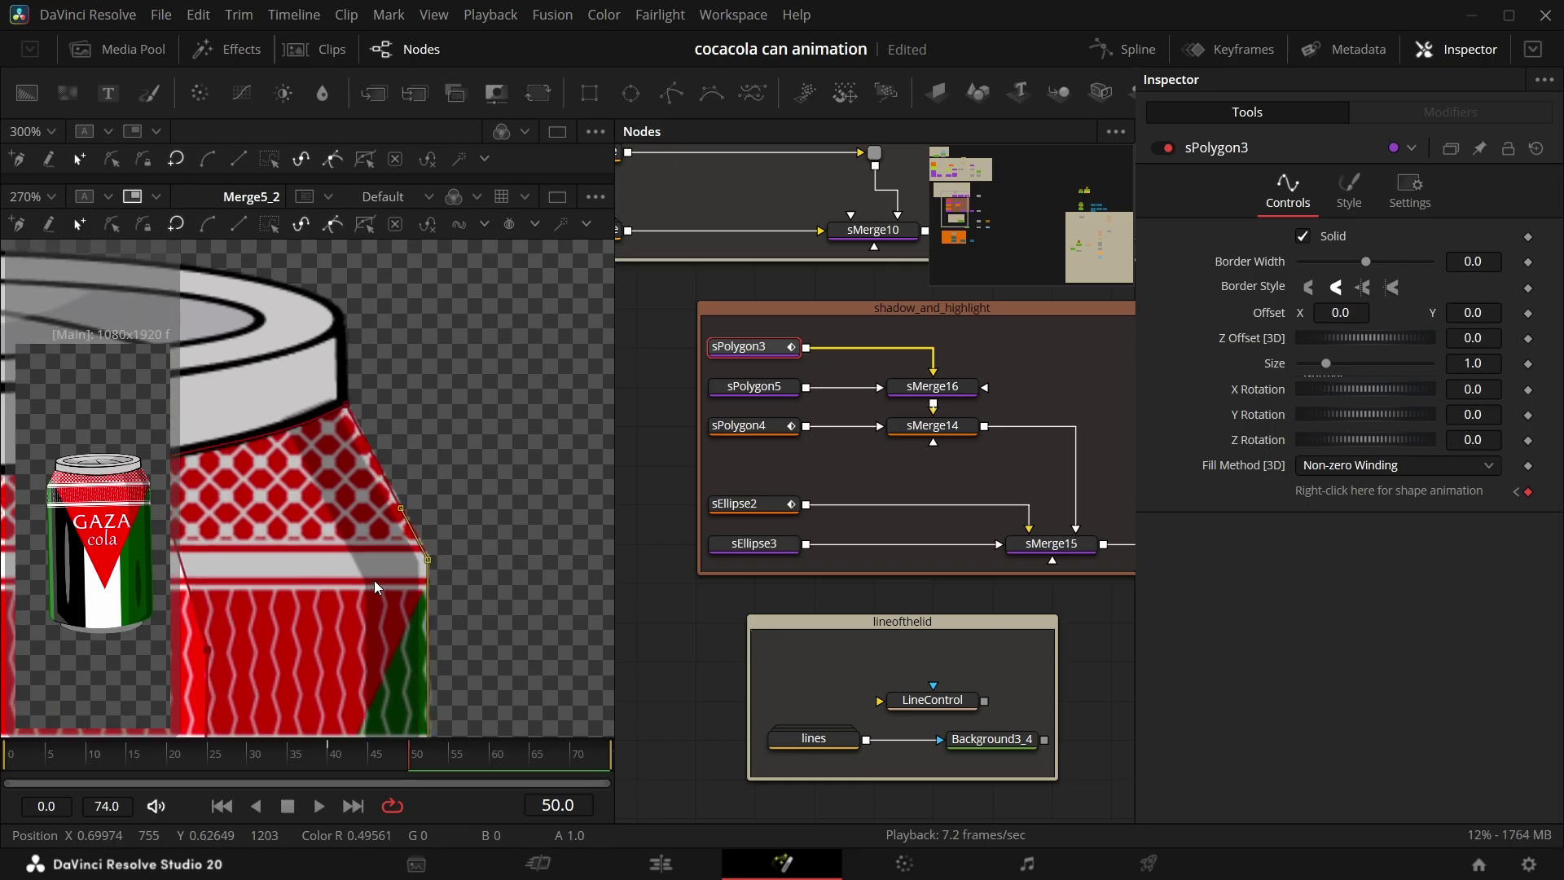
pyautogui.moveTo(384, 466); pyautogui.dragTo(579, 418)
pyautogui.scroll(-2, 580, 416)
pyautogui.moveTo(366, 521); pyautogui.dragTo(611, 499)
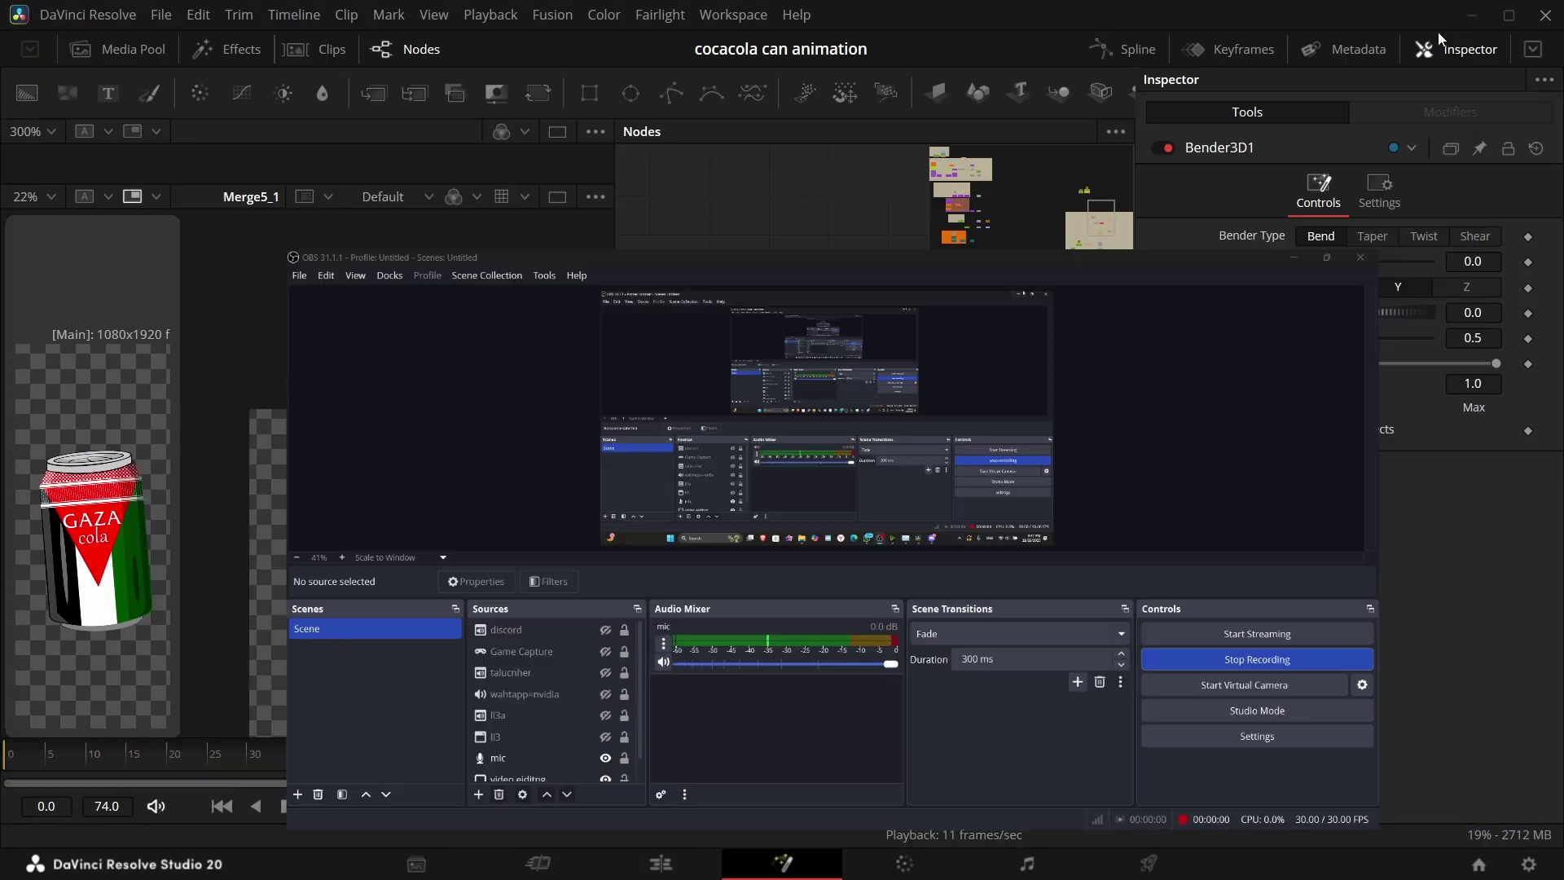
# Step: Delete the existing Bender3D1 node and add a new Bender 3D node beside the giggle node
pyautogui.scroll(3, 876, 594)
pyautogui.press('Delete')
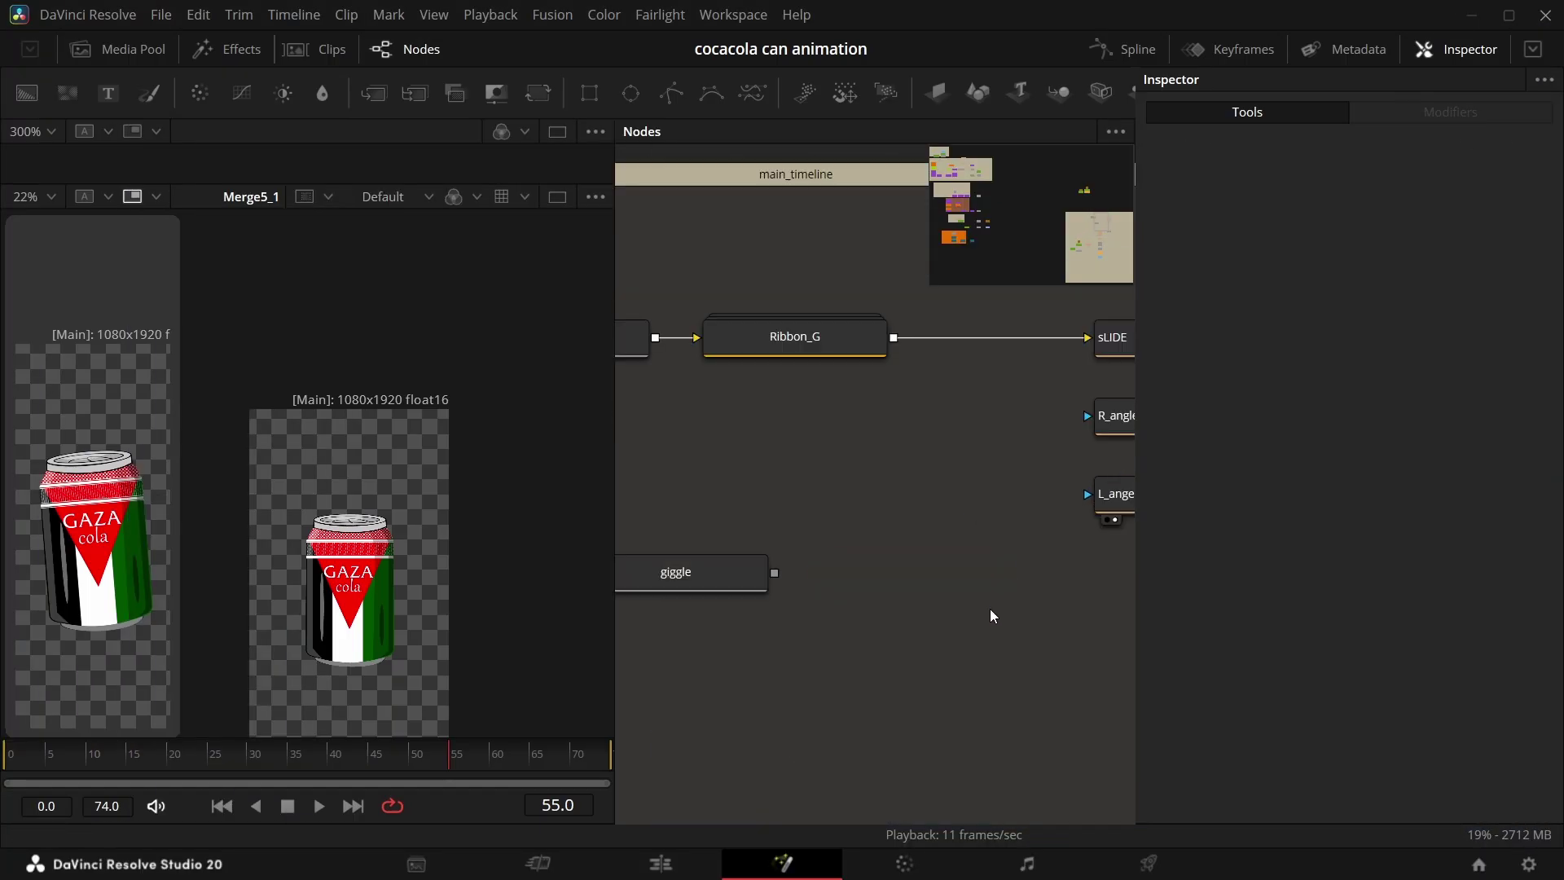
pyautogui.click(711, 585)
pyautogui.hotkey('shift', 'space')
pyautogui.write('bende')
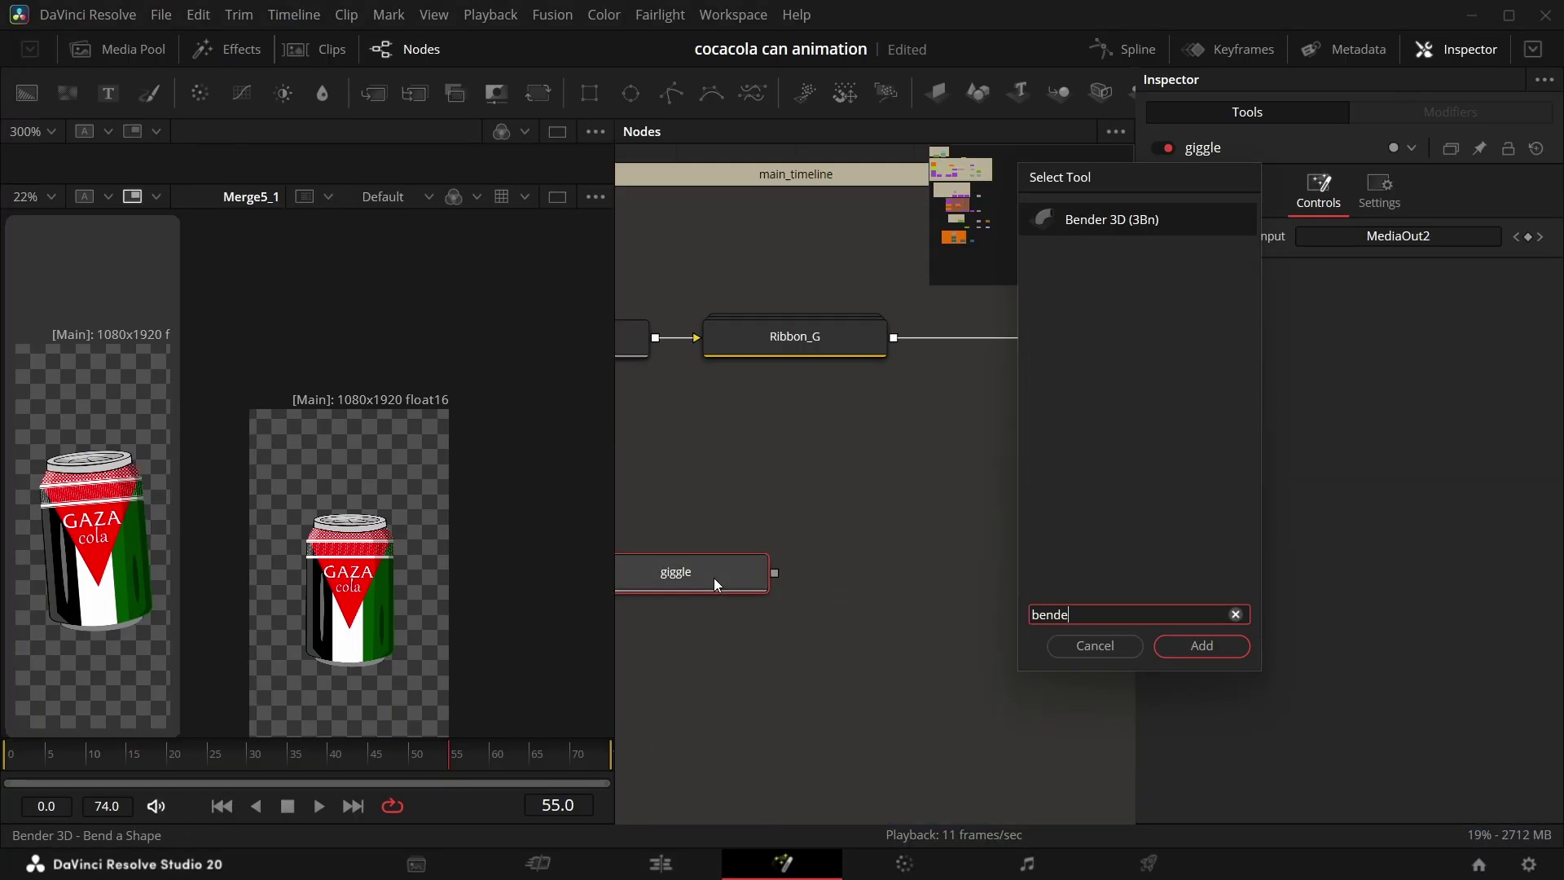
pyautogui.press('Return')
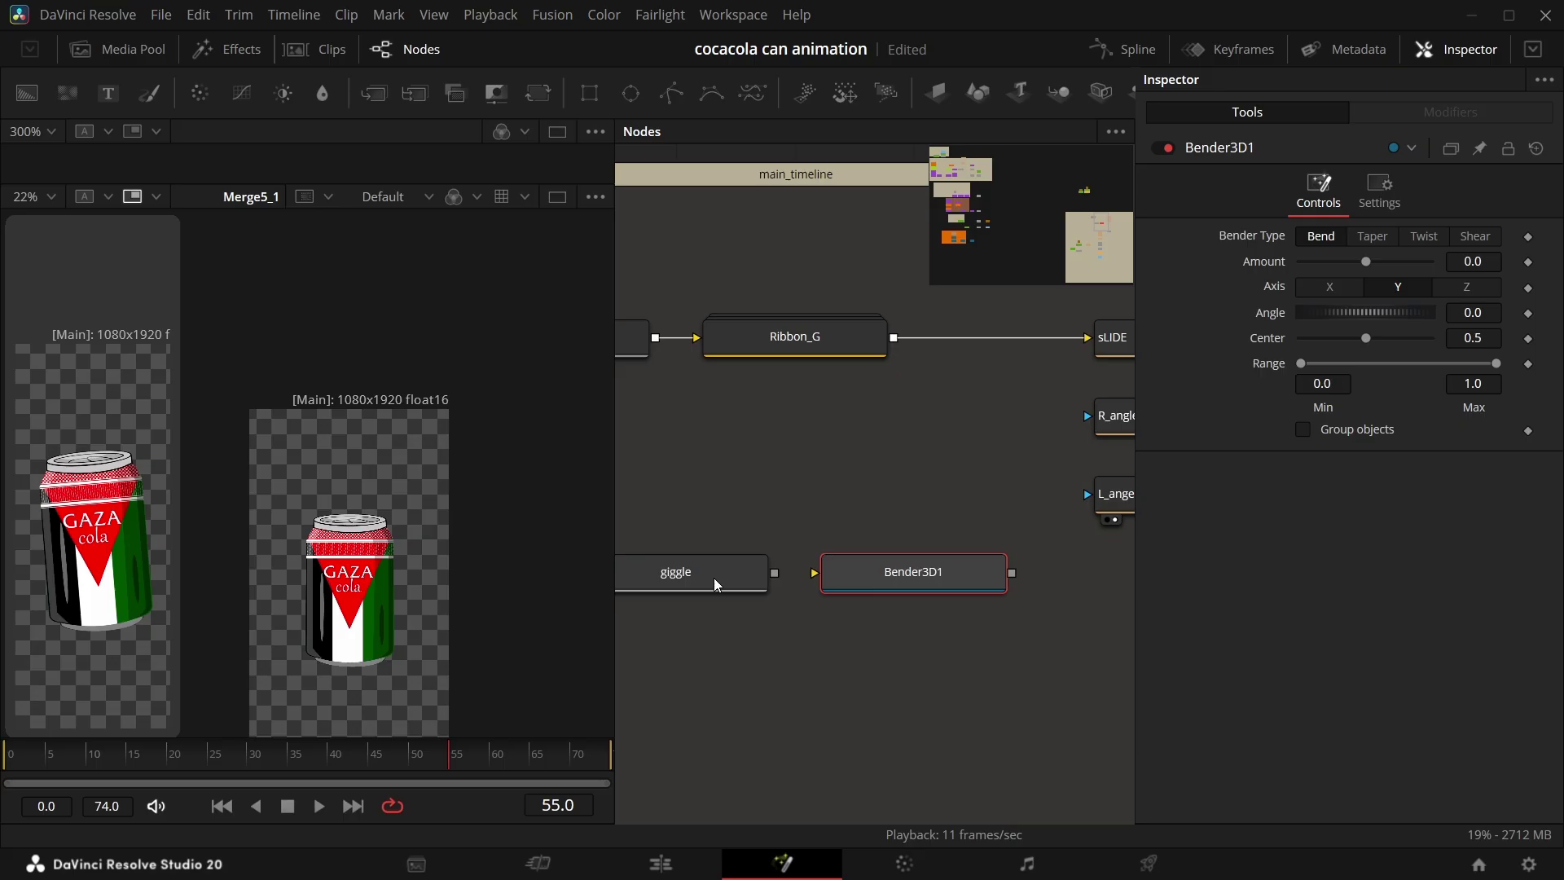
# Step: Add an Image Plane 3D after giggle, place Bender3D1 beneath it, and view the chain through Renderer3D2
pyautogui.press('Return')
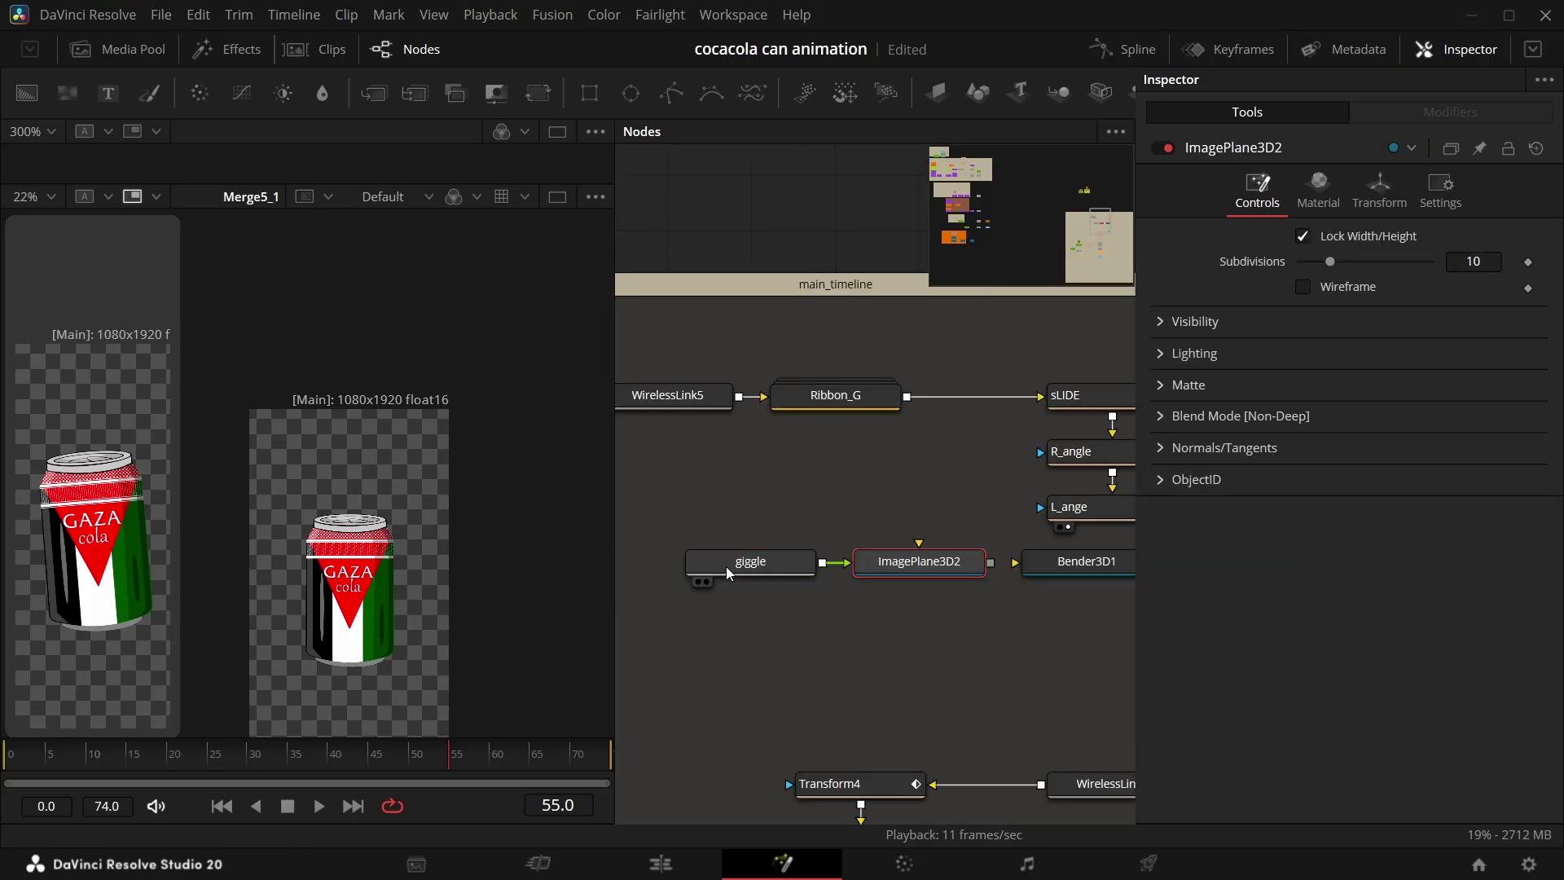
pyautogui.moveTo(1083, 561); pyautogui.dragTo(940, 627)
pyautogui.press('2')
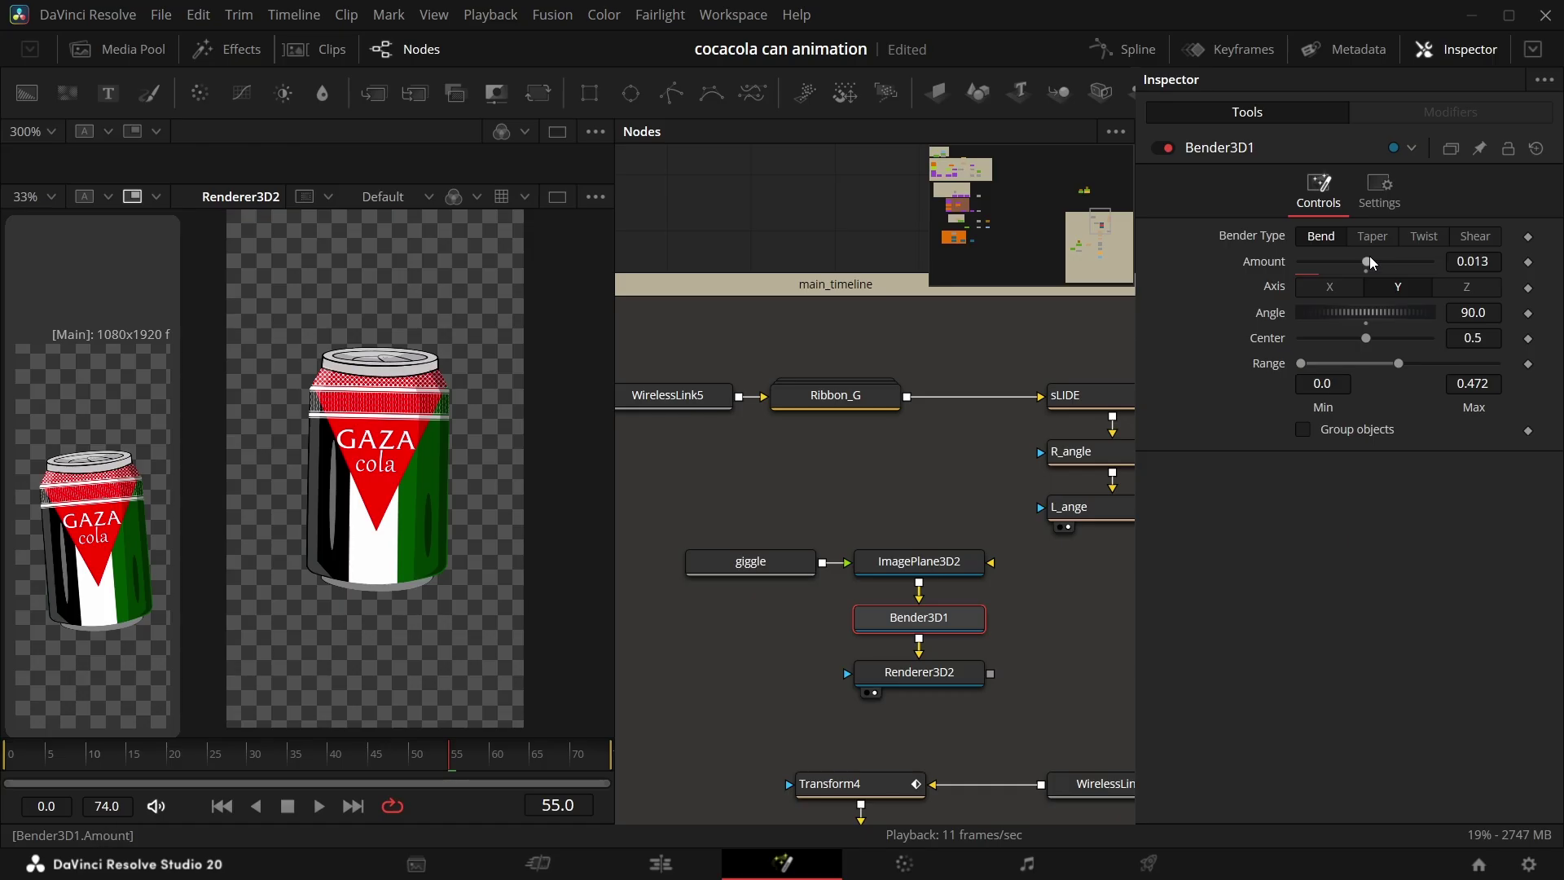
# Step: Bend the can with Bender3D1, setting Amount to about -0.03 and the Range maximum to about 0.622
pyautogui.moveTo(1371, 256); pyautogui.dragTo(1357, 293)
pyautogui.moveTo(1388, 358); pyautogui.dragTo(1244, 373)
pyautogui.moveTo(1495, 363); pyautogui.dragTo(1423, 363)
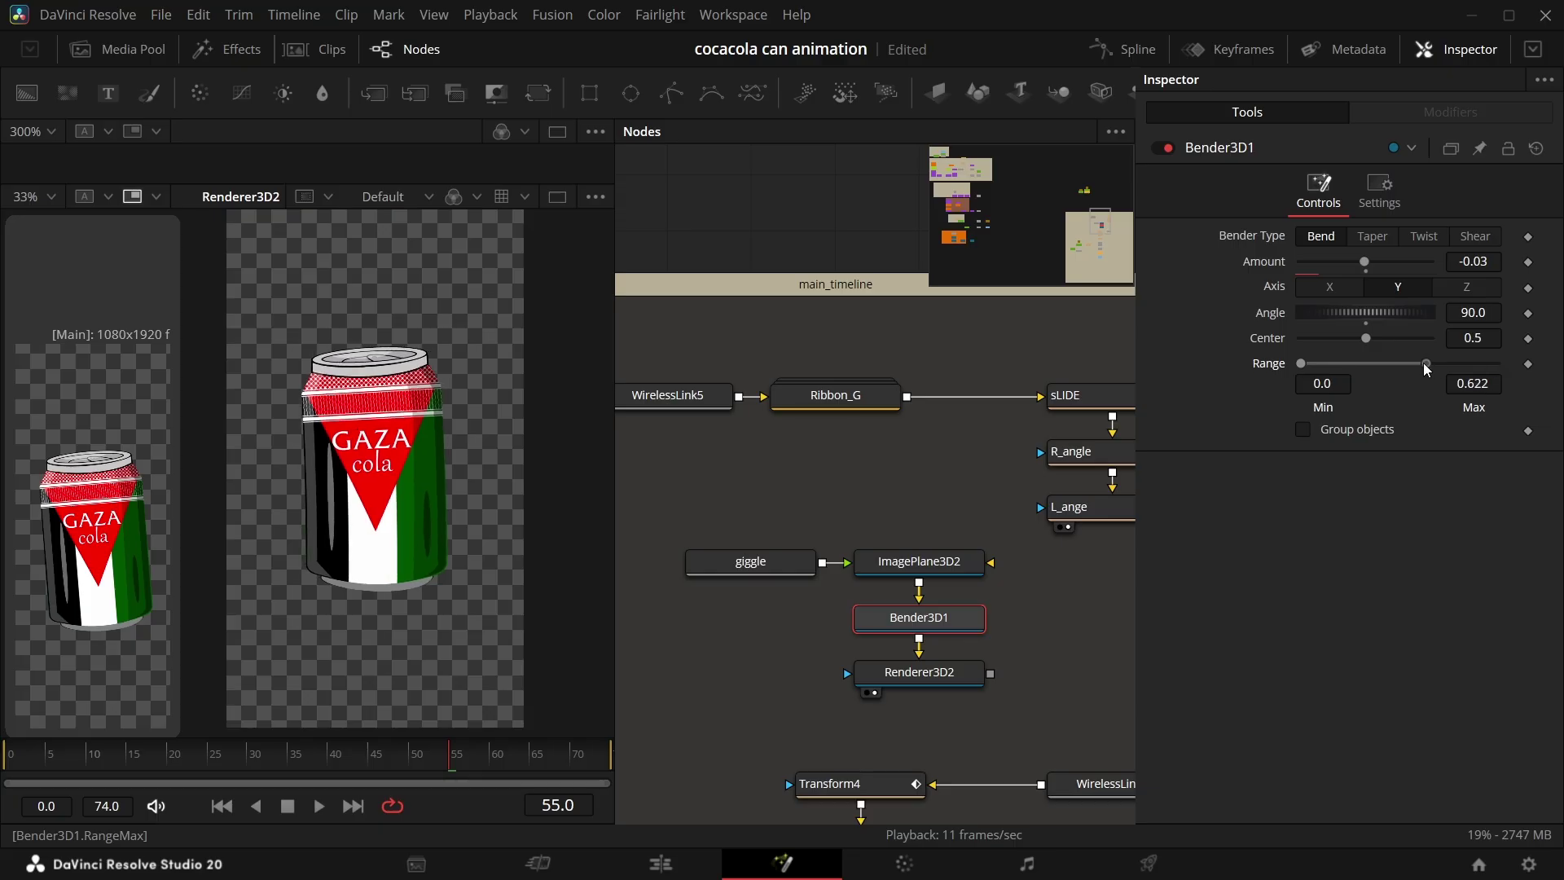
# Step: Reset Bender3D1's Amount to 0.0, modify it with Anim Curves, and show the new modifier's settings
pyautogui.moveTo(1361, 261)
pyautogui.mouseDown()
pyautogui.moveTo(1390, 262)
pyautogui.moveTo(1350, 261)
pyautogui.moveTo(1366, 263)
pyautogui.mouseUp()
pyautogui.rightClick(1266, 266)
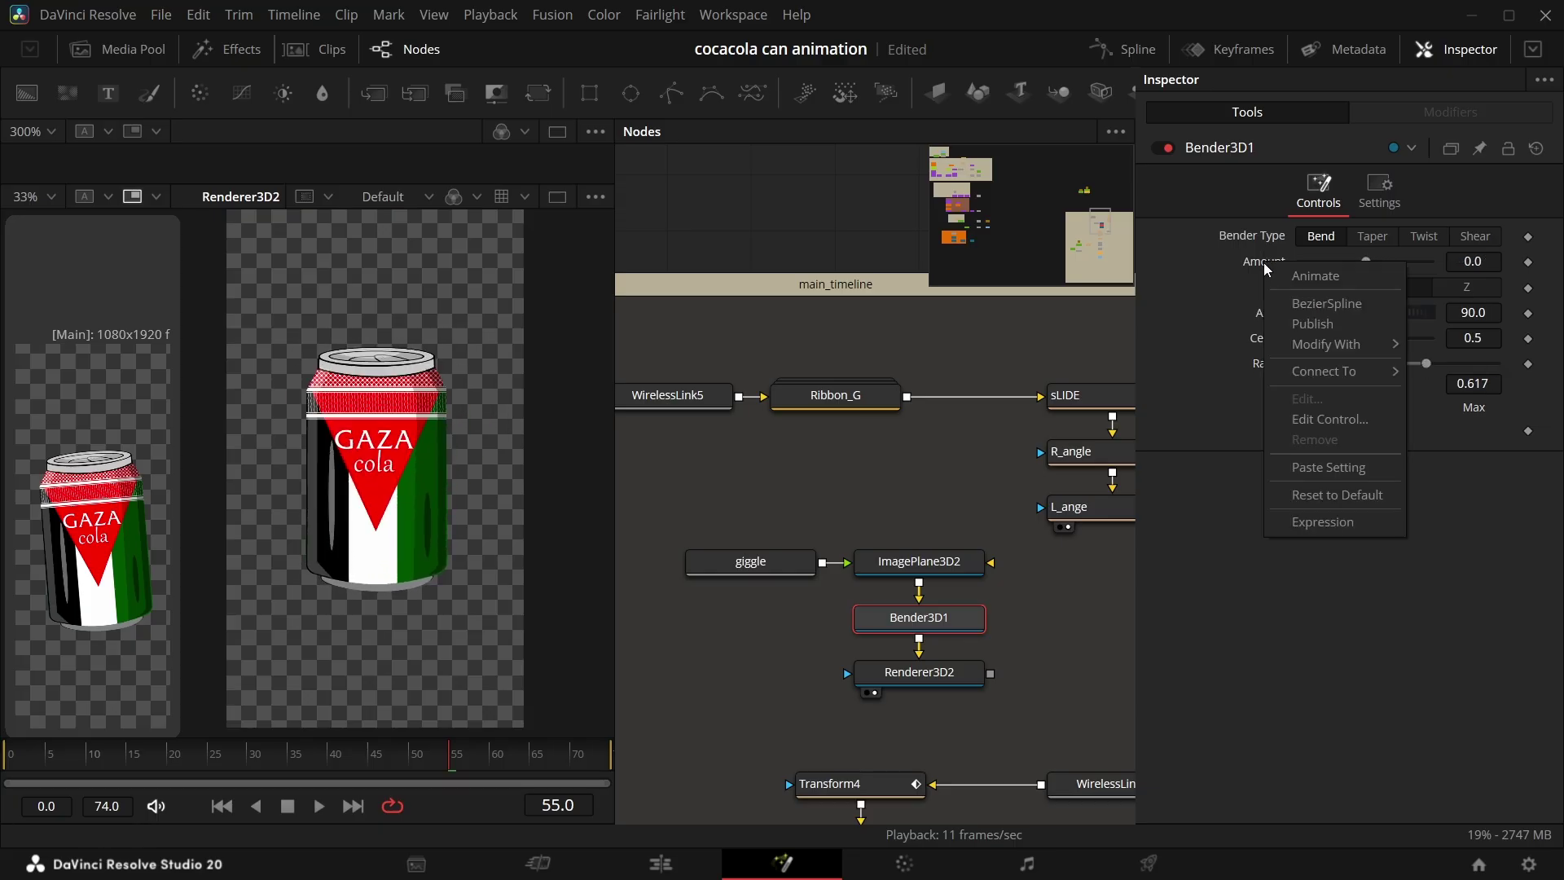
pyautogui.moveTo(1312, 349)
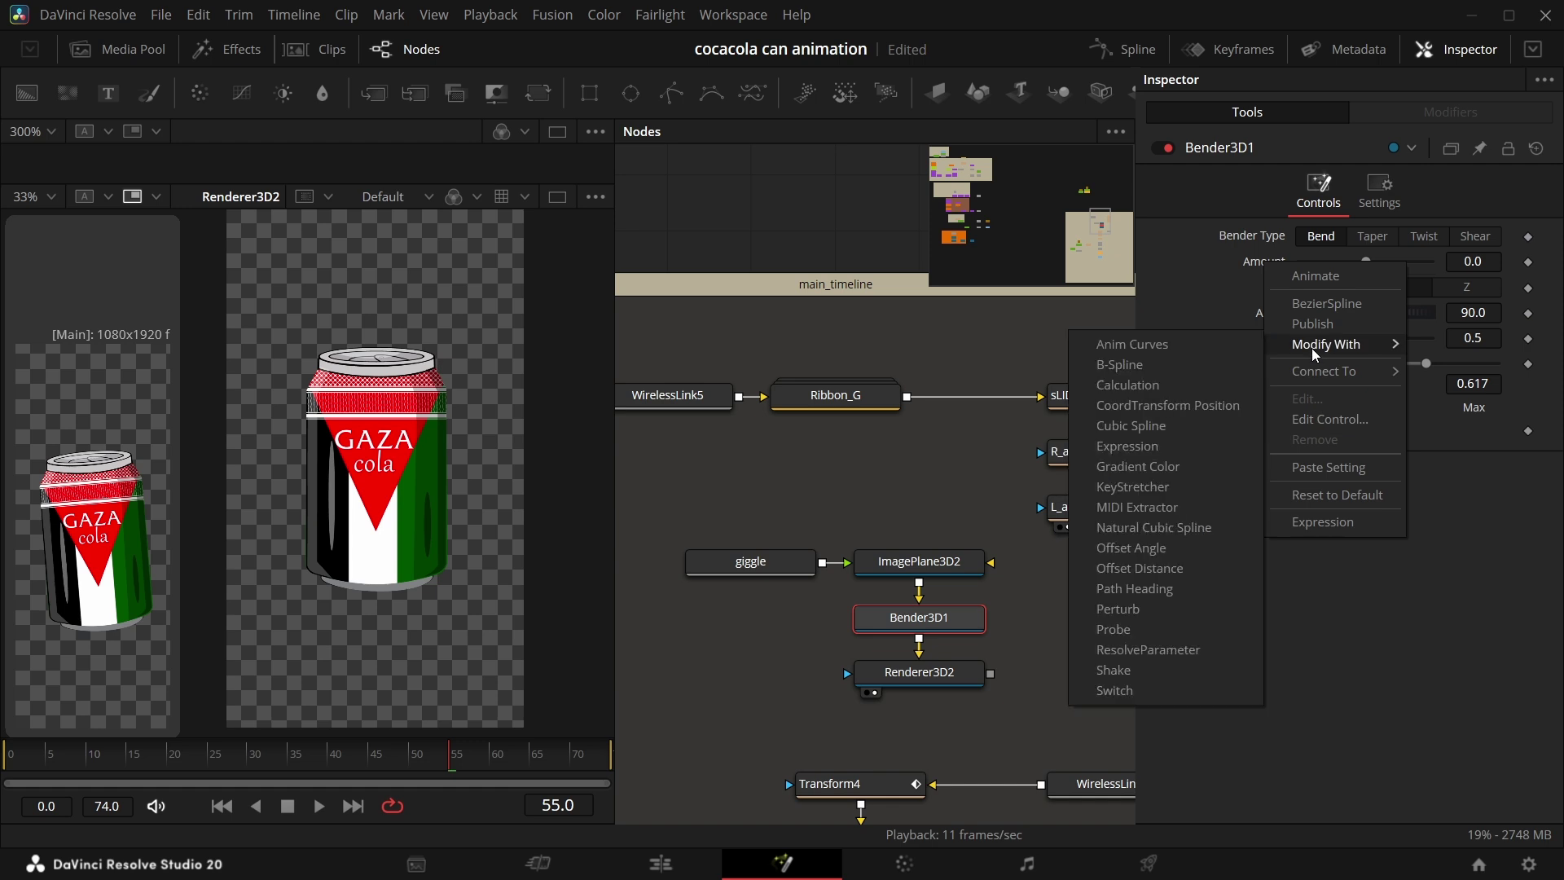
pyautogui.click(1112, 343)
pyautogui.click(1443, 110)
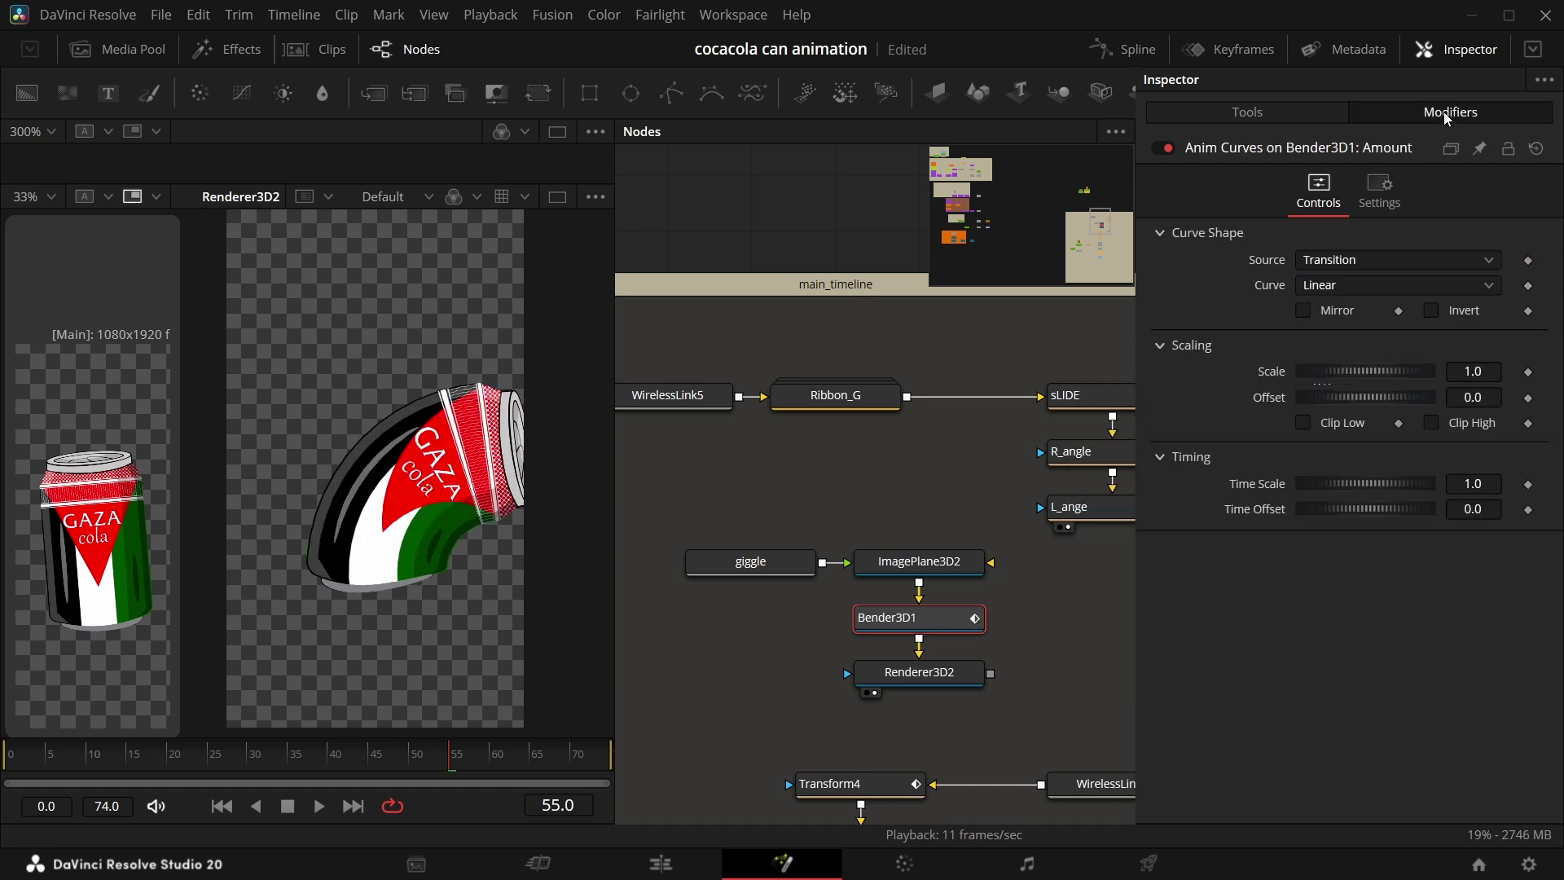
# Step: Set the curve to Easing with Elastic out, Scale 0.7 and Time Offset 0.6, keyframing Offset at 0.0 on frame 45 and -0.7 on frame 46
pyautogui.click(1340, 285)
pyautogui.click(1341, 339)
pyautogui.click(371, 760)
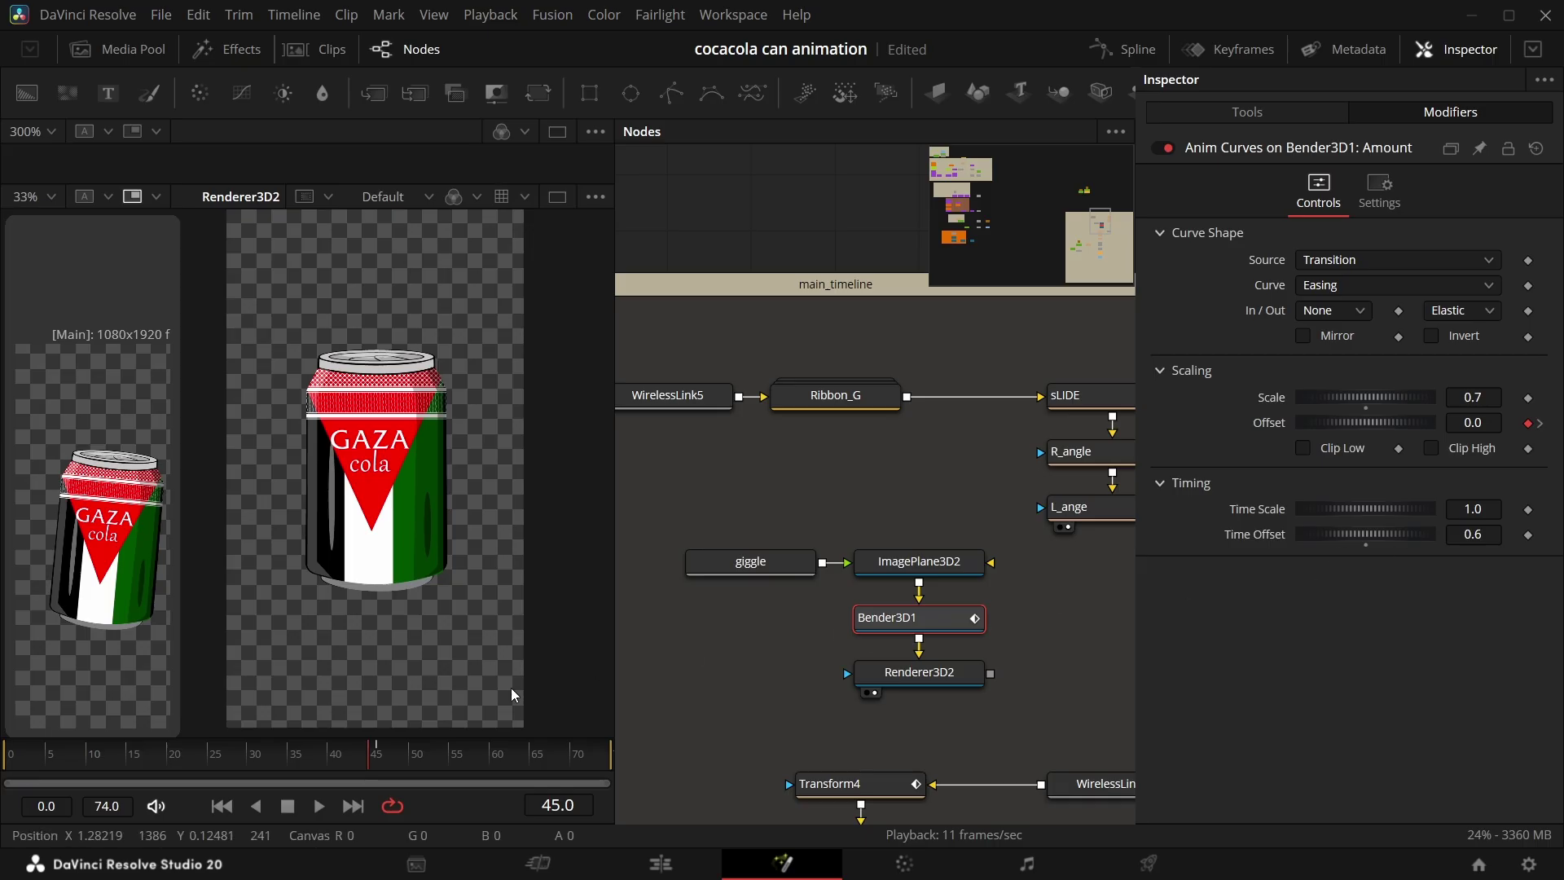
# Step: Keyframe the Anim Curves Offset at 0.0 on frame 40 and remove its keyframe on frame 45
pyautogui.click(331, 759)
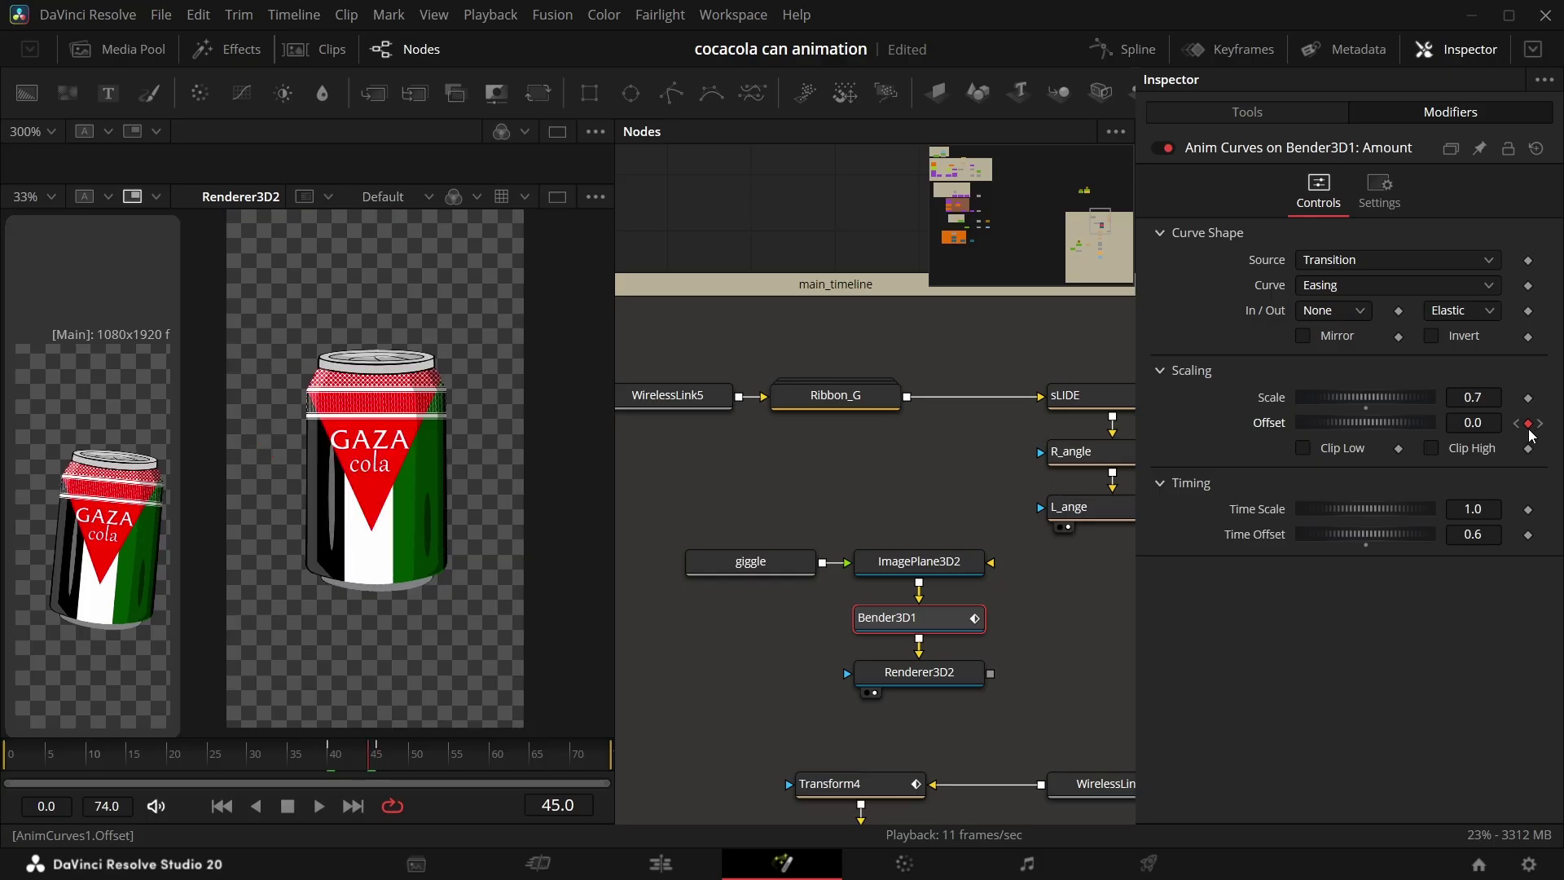
pyautogui.click(1528, 423)
# Step: Play the can's elastic bend repeatedly from around frame 40 to check its motion and timing
pyautogui.click(334, 743)
pyautogui.press('space')
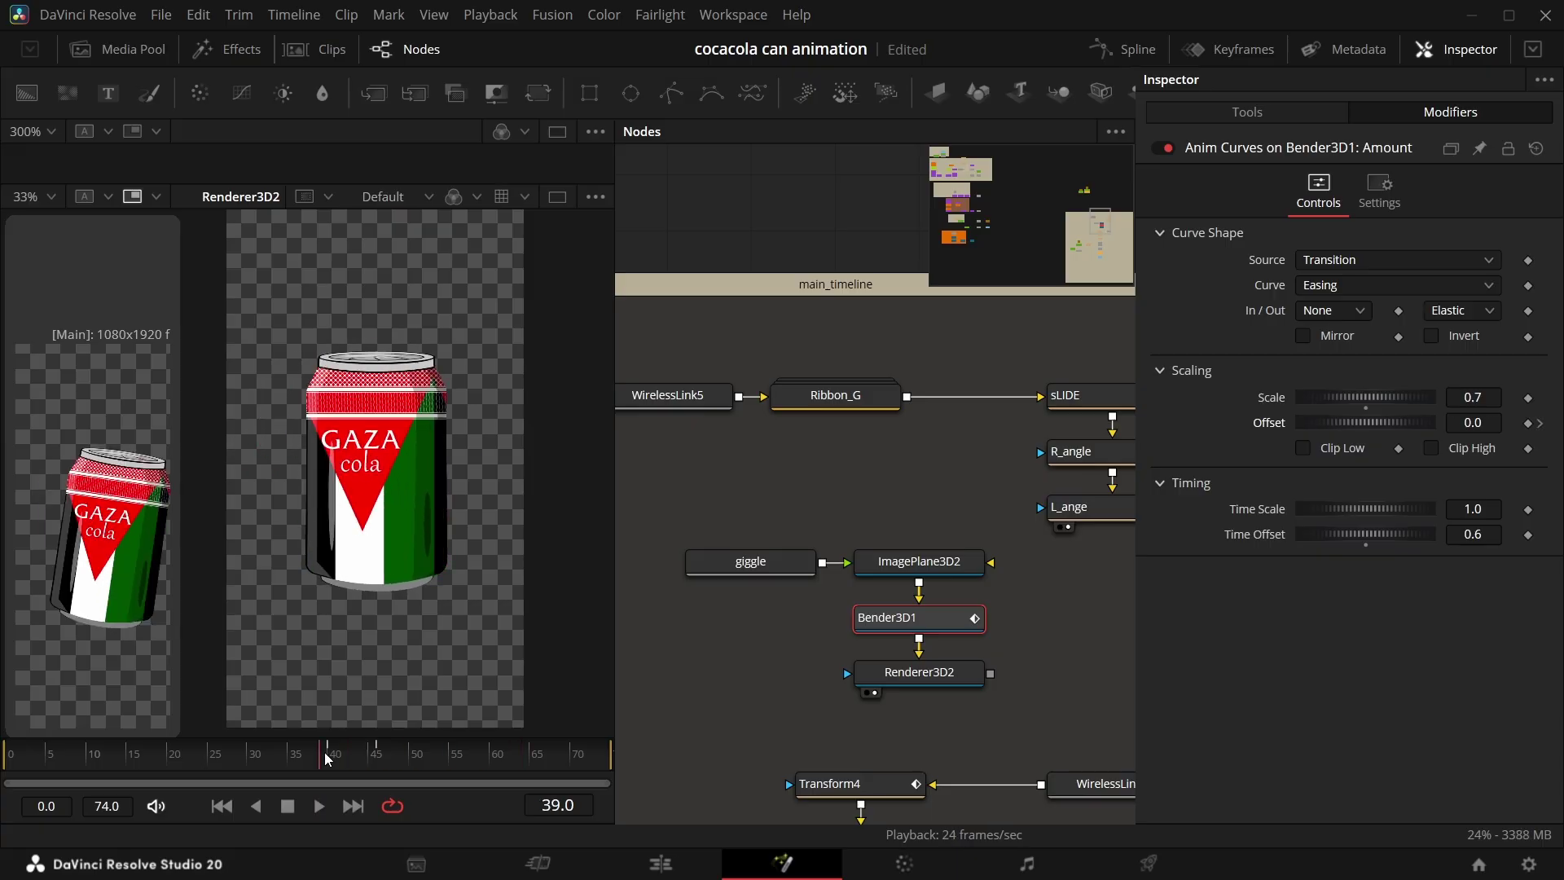
pyautogui.click(330, 754)
pyautogui.press('space')
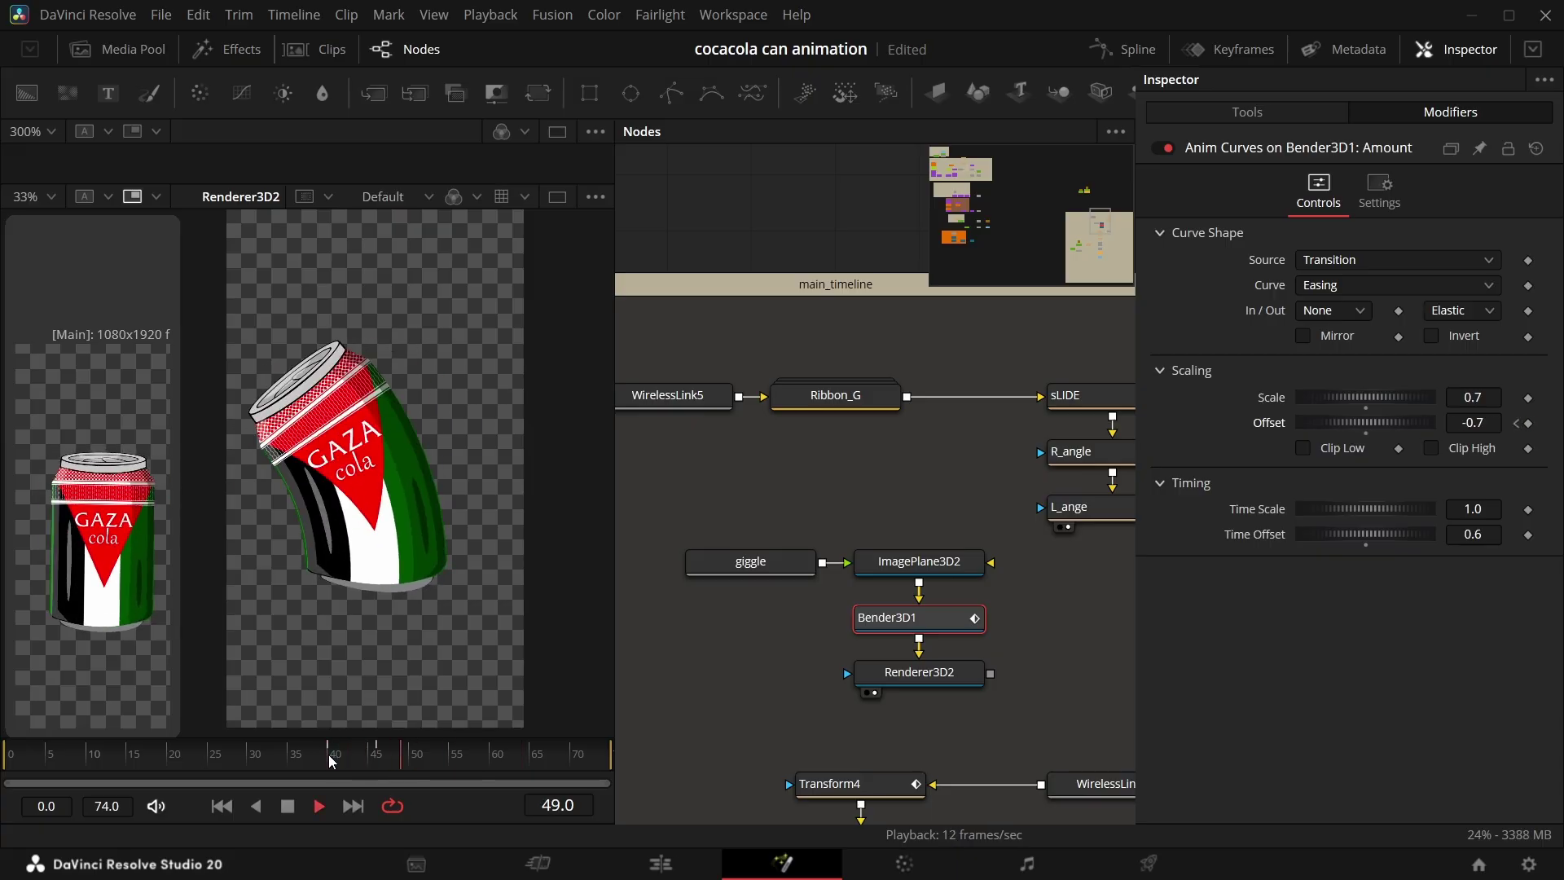
pyautogui.click(330, 755)
pyautogui.press('space')
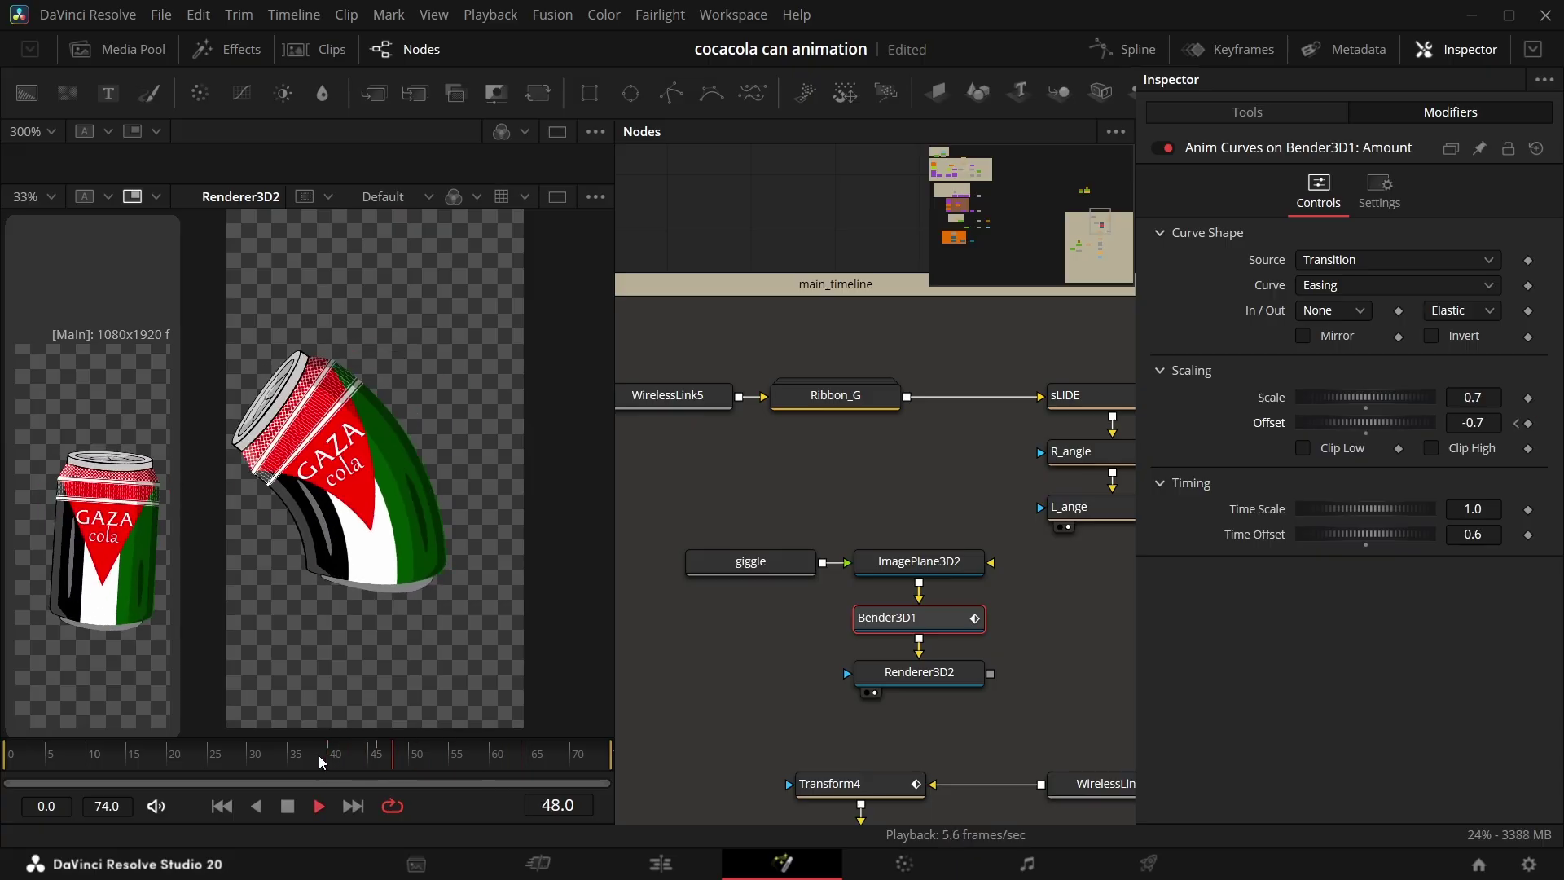
pyautogui.click(325, 751)
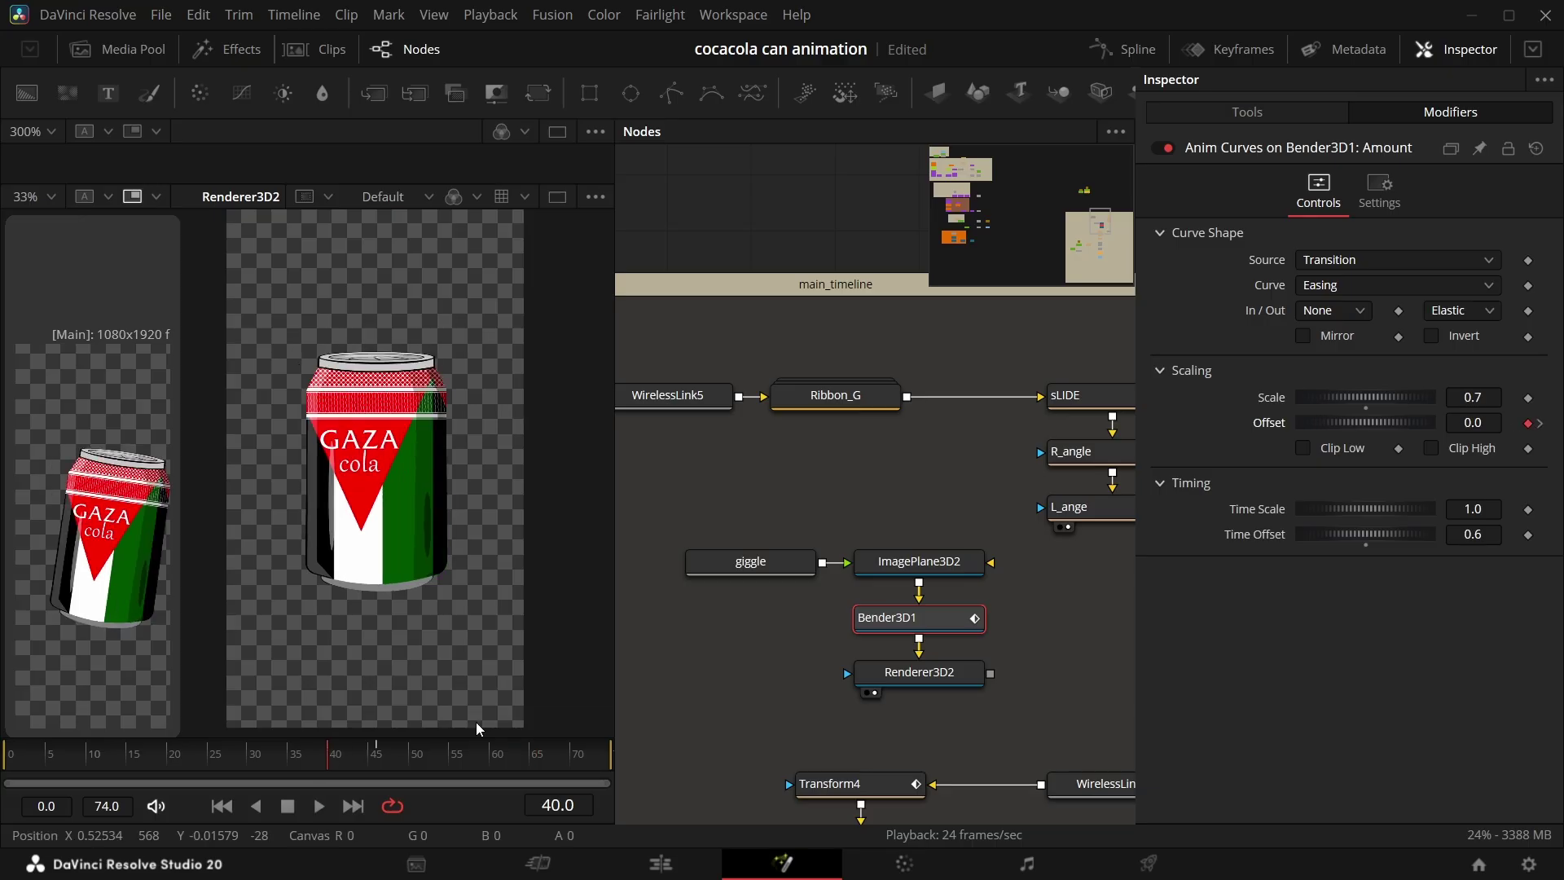